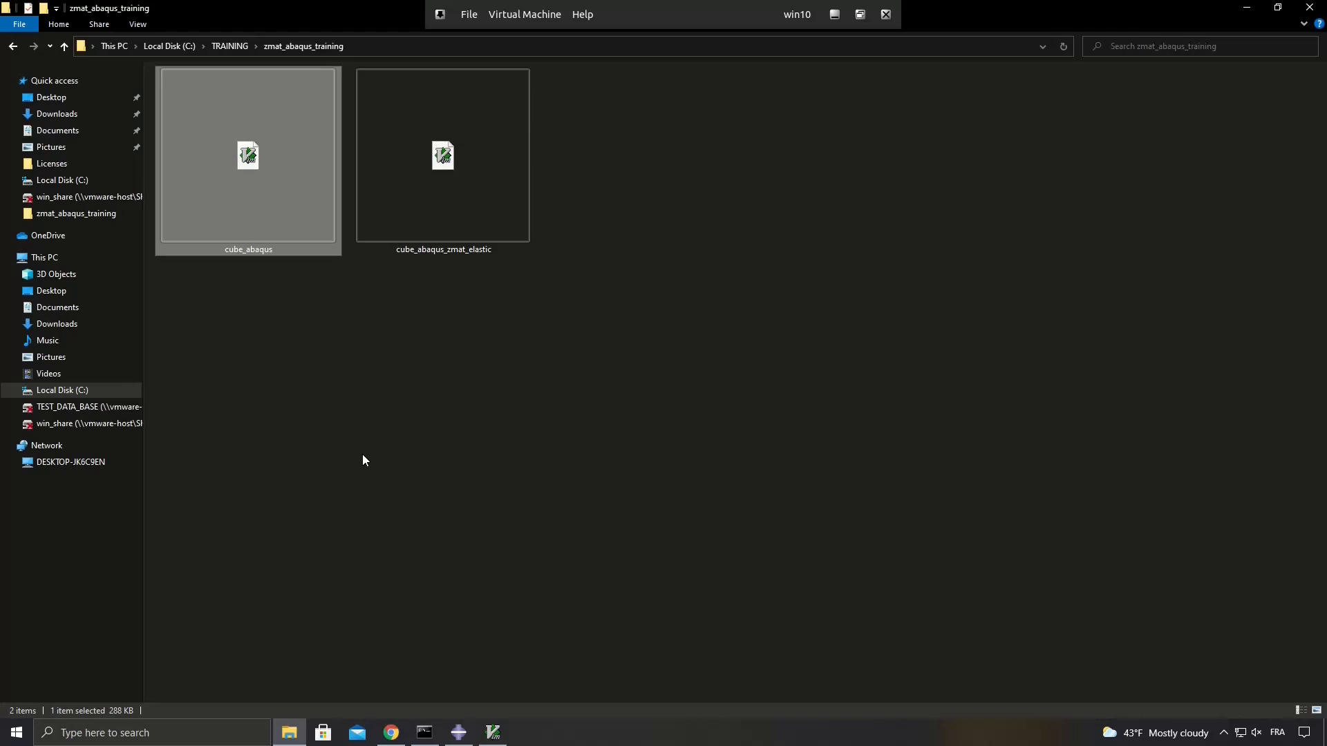
# Check the cube_abaqus.inp file in GVIM, switch to Abaqus/CAE and import cube_abaqus.inp as a model.
pyautogui.click(493, 733)
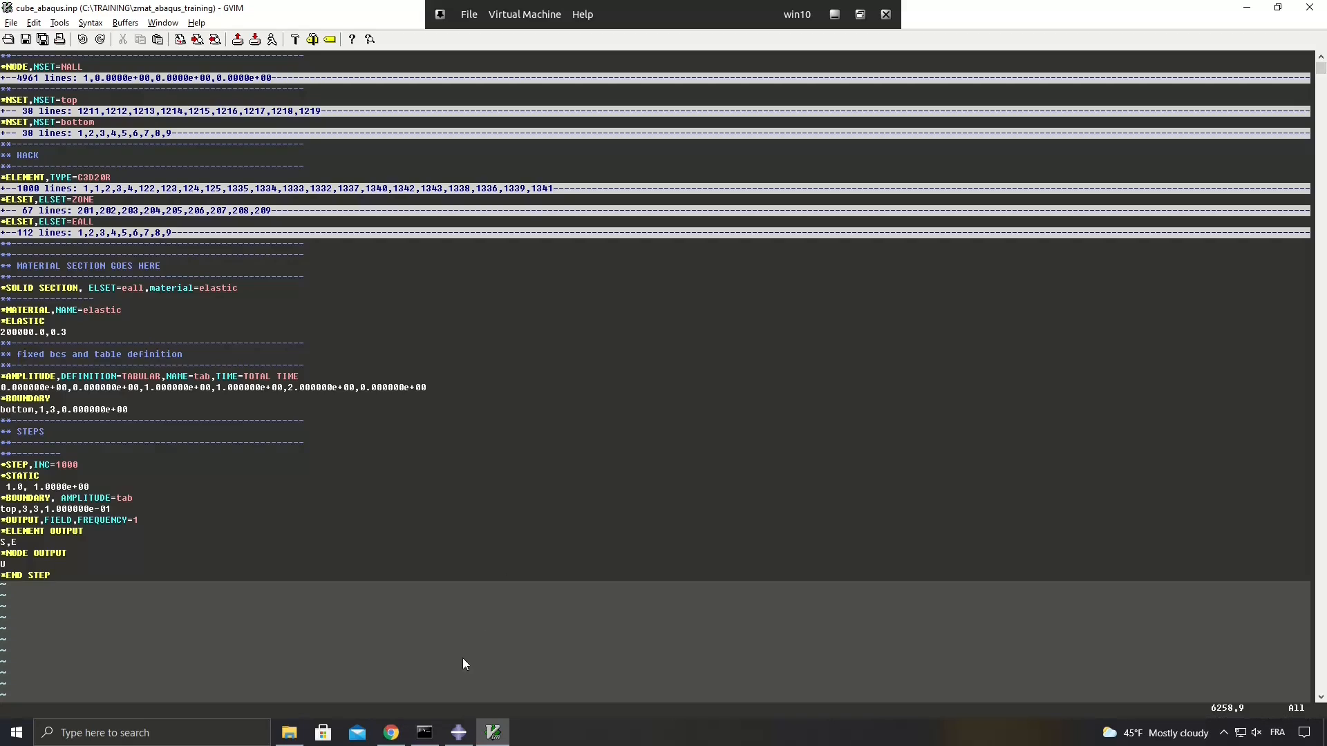
pyautogui.click(458, 733)
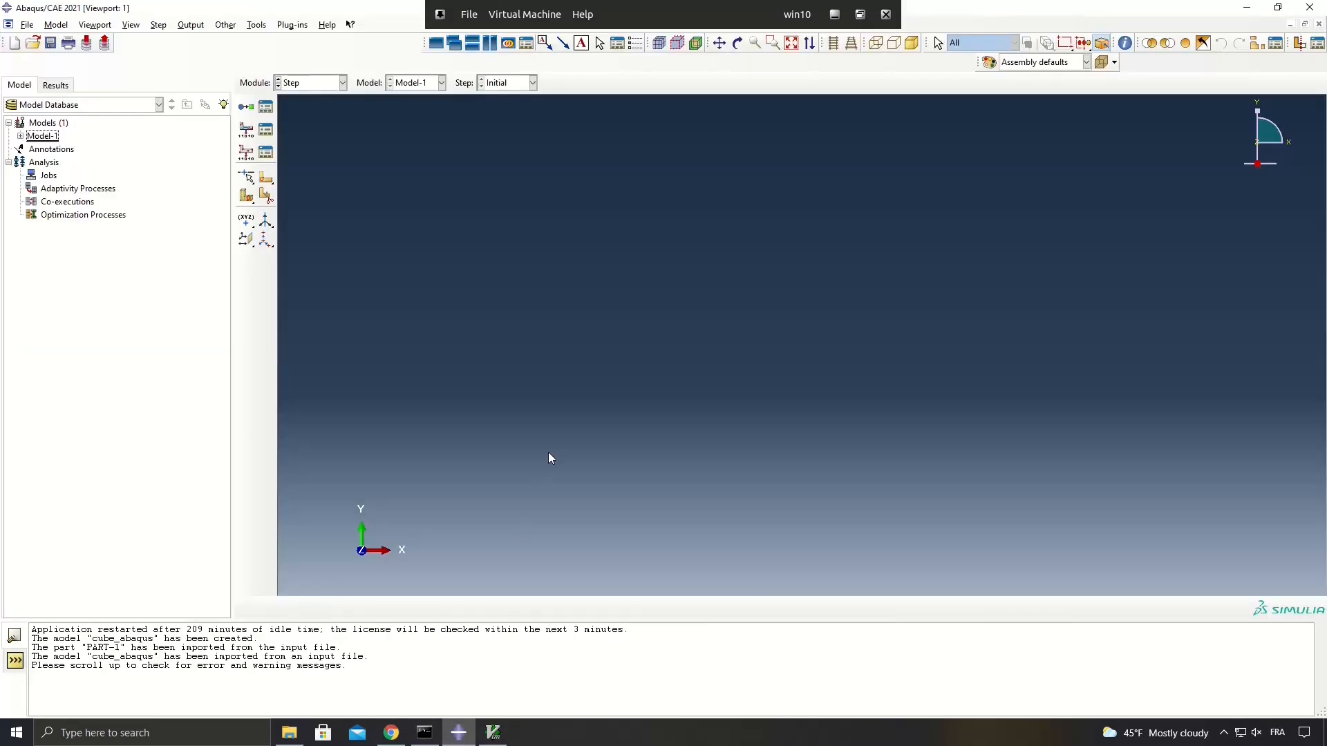
pyautogui.click(28, 25)
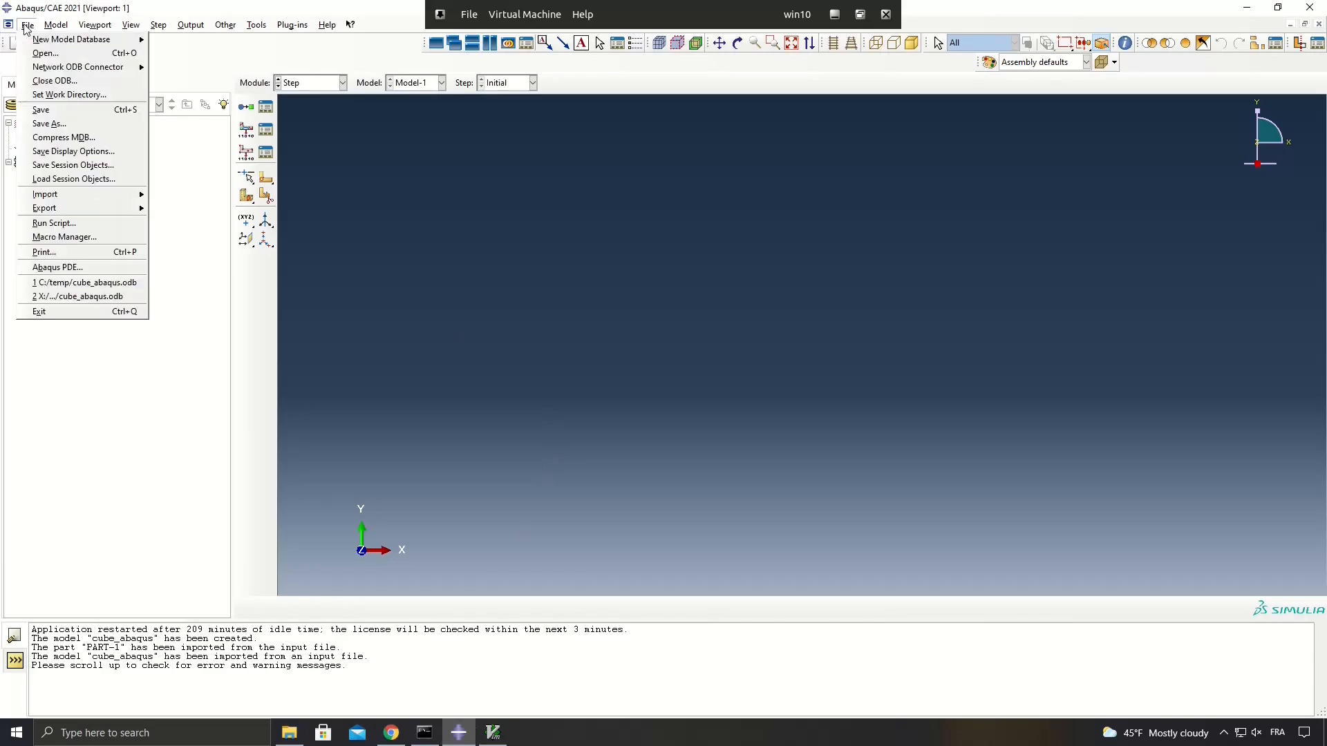
pyautogui.moveTo(58, 199)
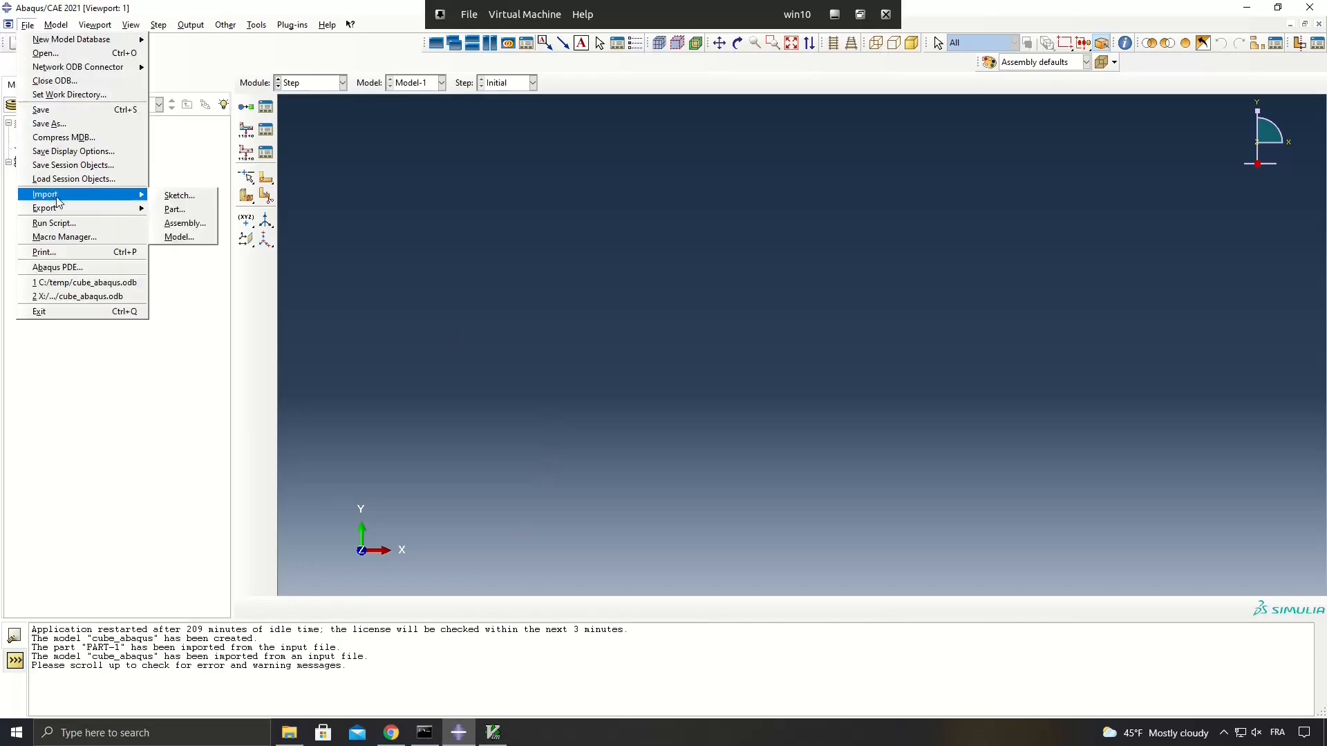
pyautogui.click(180, 237)
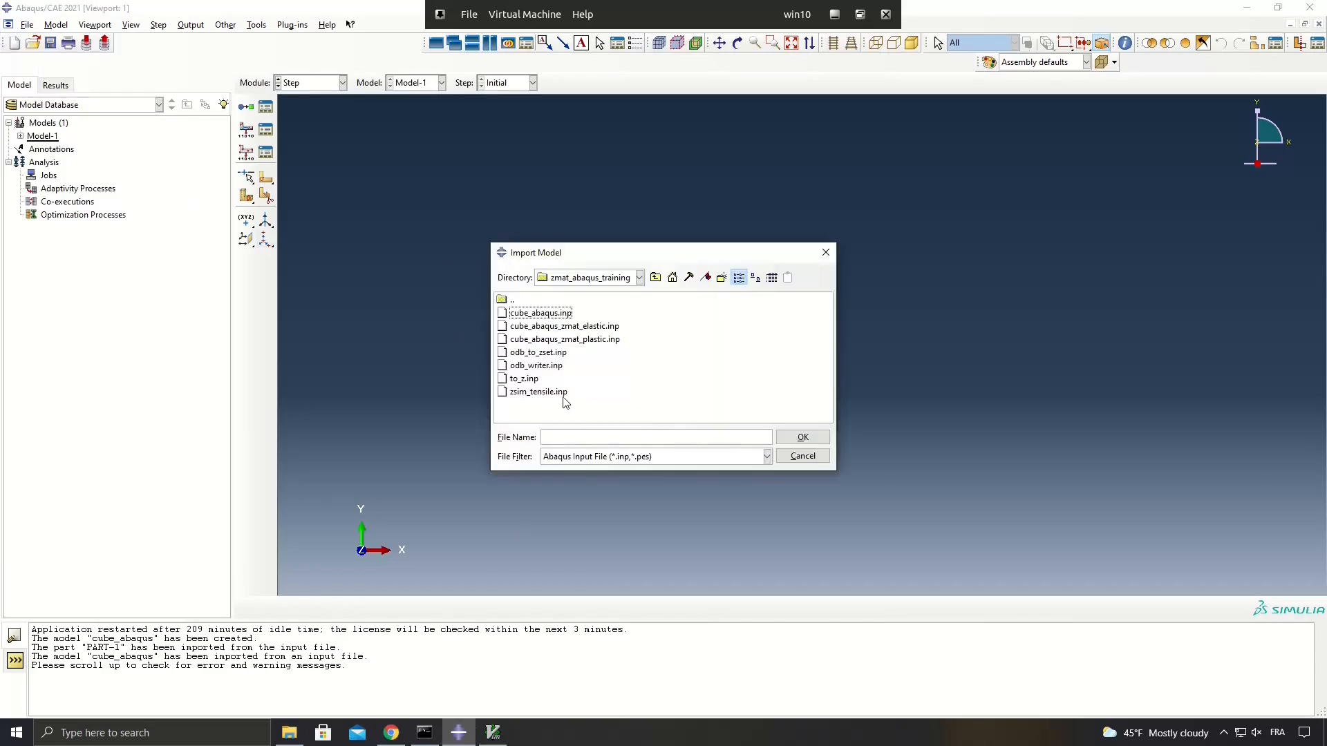
pyautogui.click(553, 315)
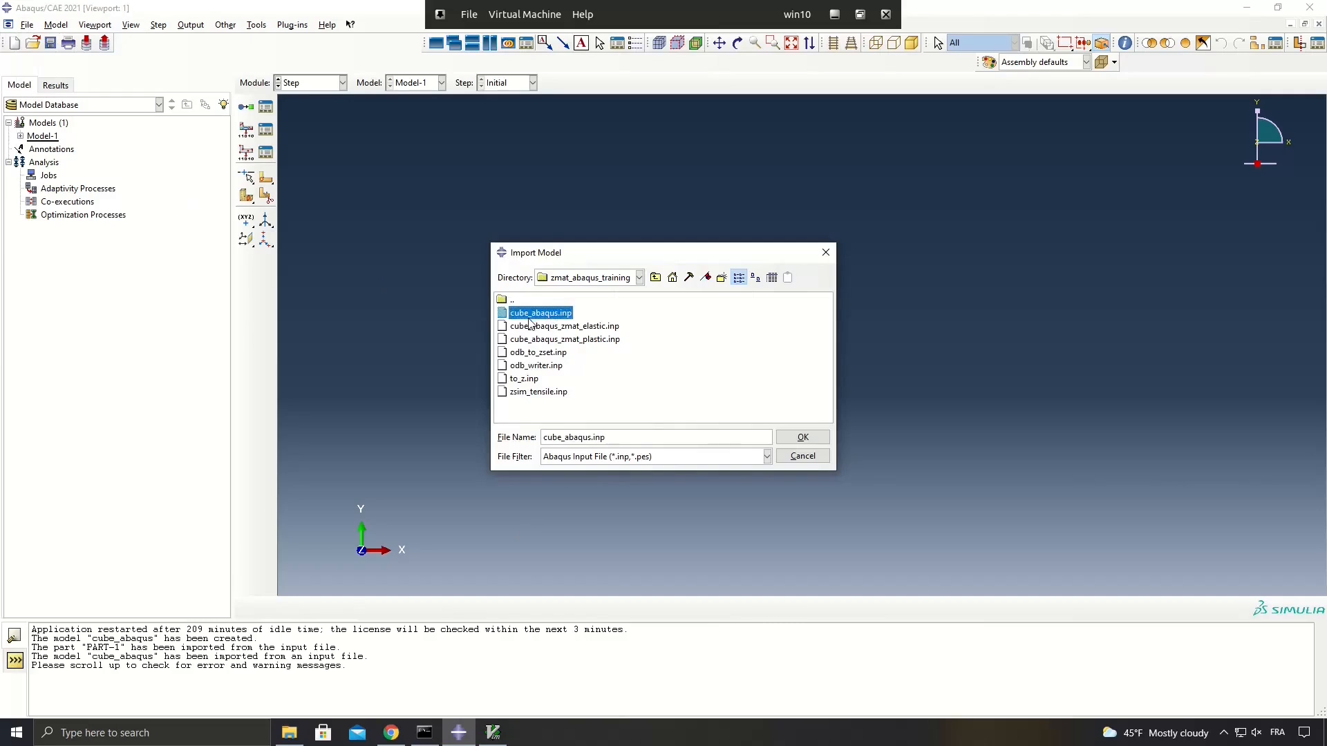
pyautogui.click(802, 436)
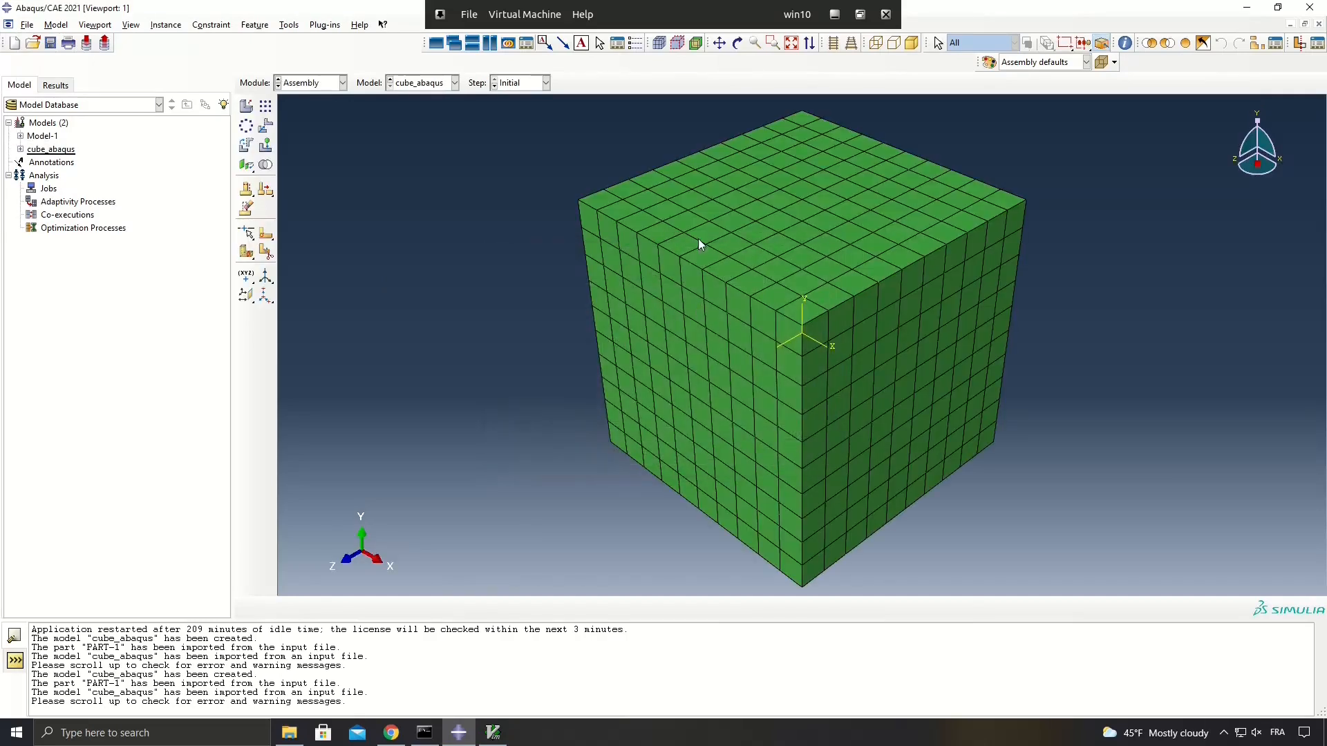
# Examine the meshed cube from several sides and review the ELASTIC material definition of the cube_abaqus model.
pyautogui.click(738, 43)
pyautogui.moveTo(642, 459); pyautogui.dragTo(527, 370)
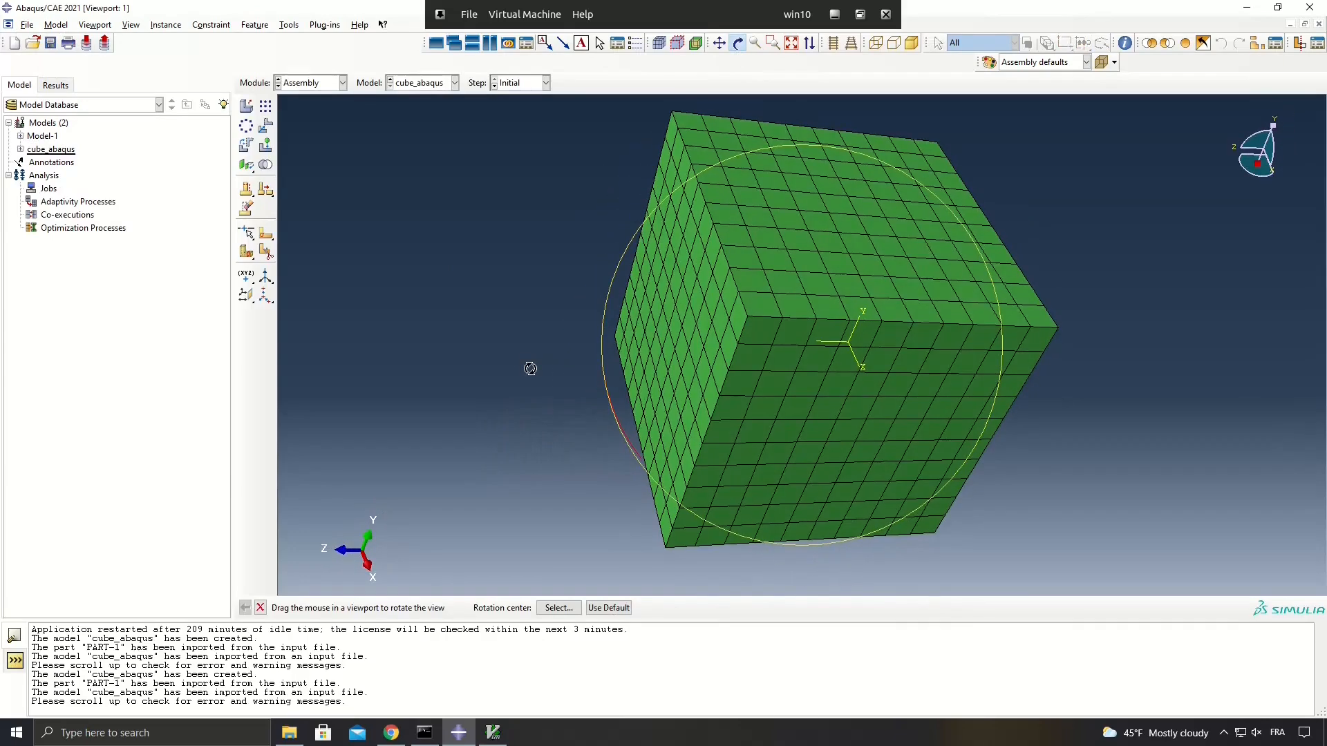
pyautogui.moveTo(858, 432); pyautogui.dragTo(615, 328)
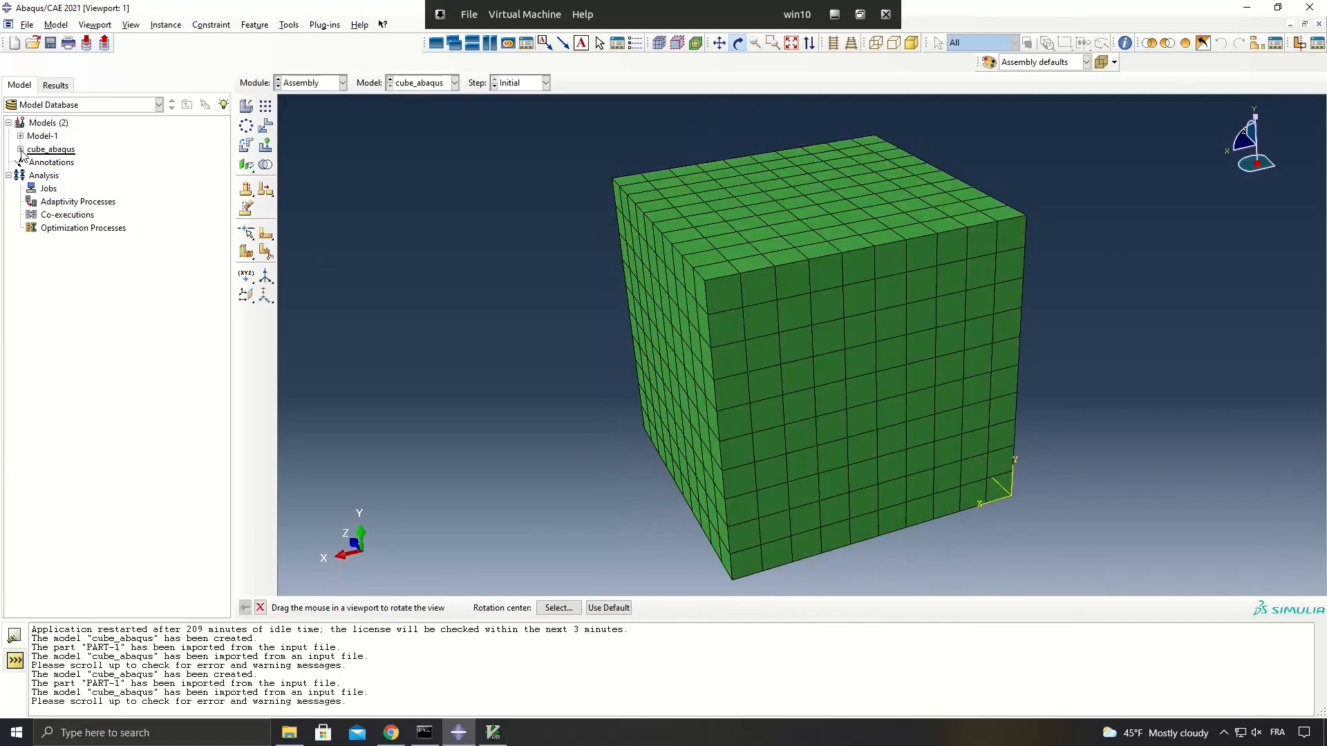
pyautogui.click(20, 149)
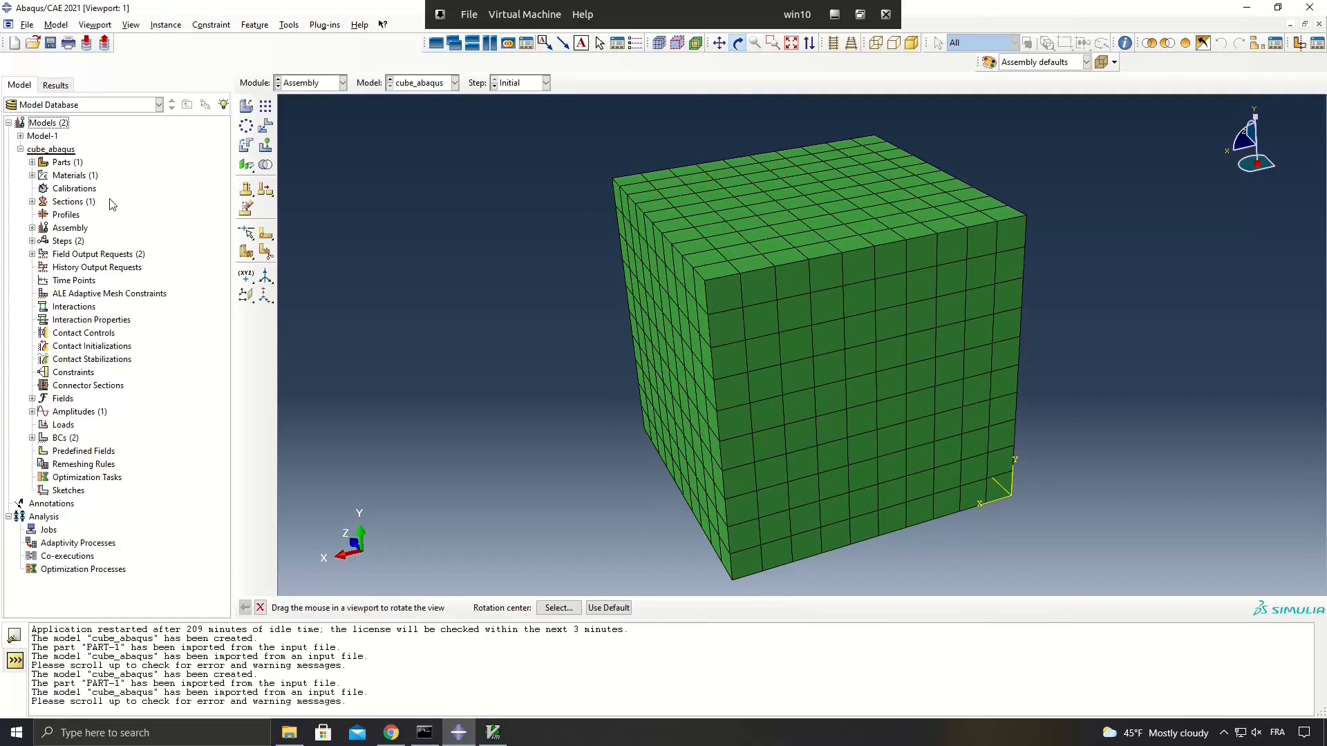
pyautogui.click(32, 176)
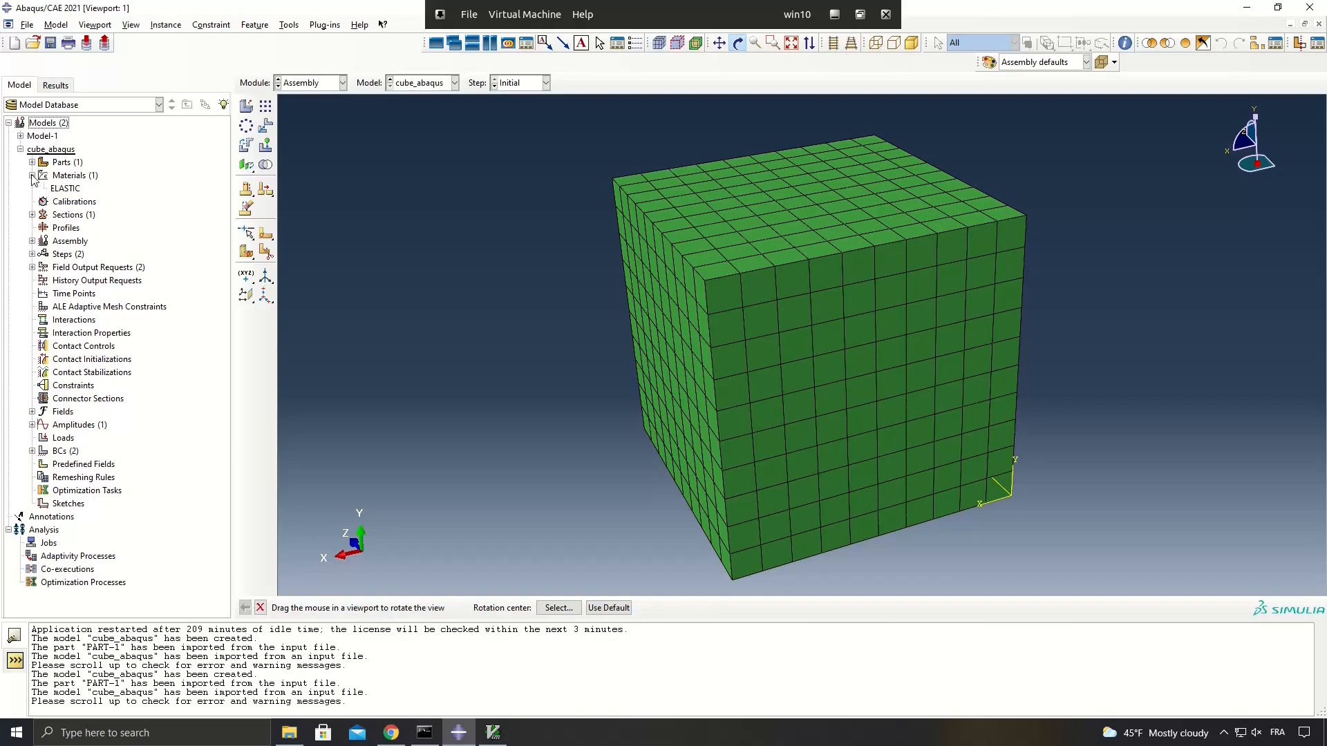
pyautogui.click(65, 188)
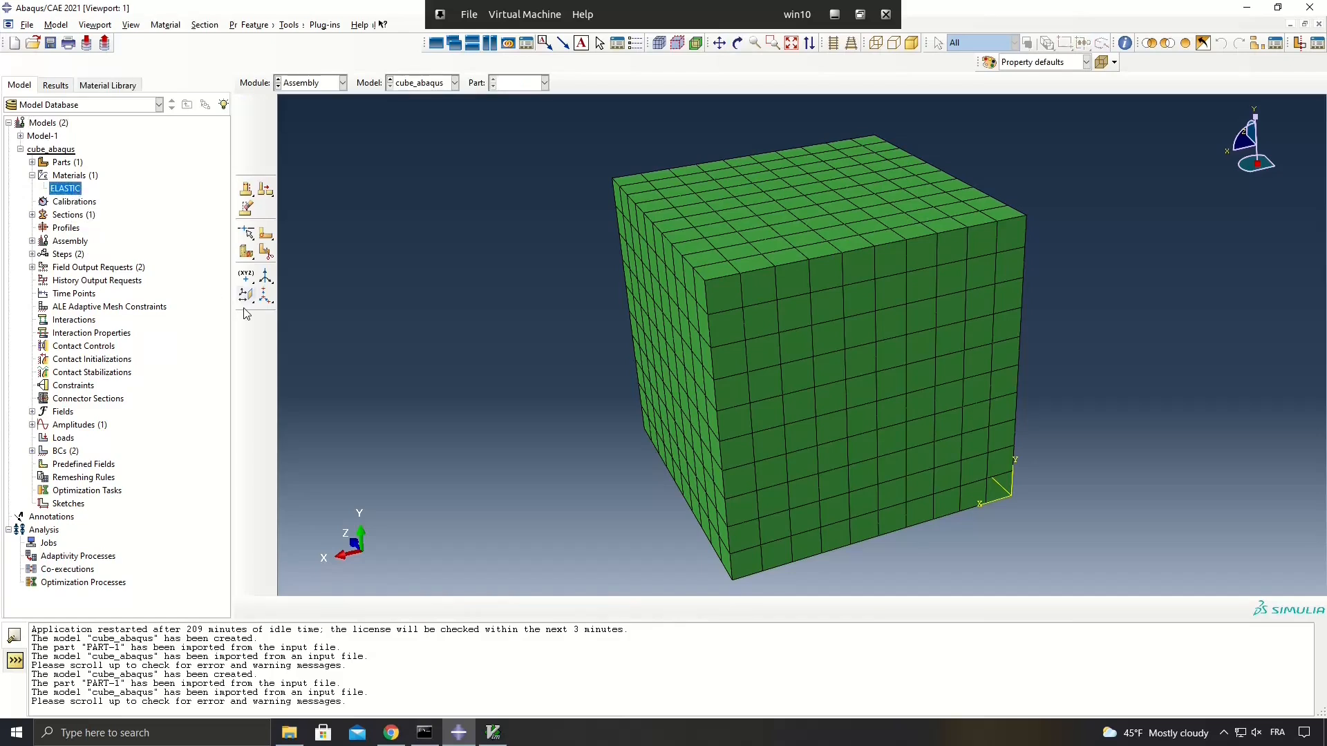
pyautogui.doubleClick(66, 188)
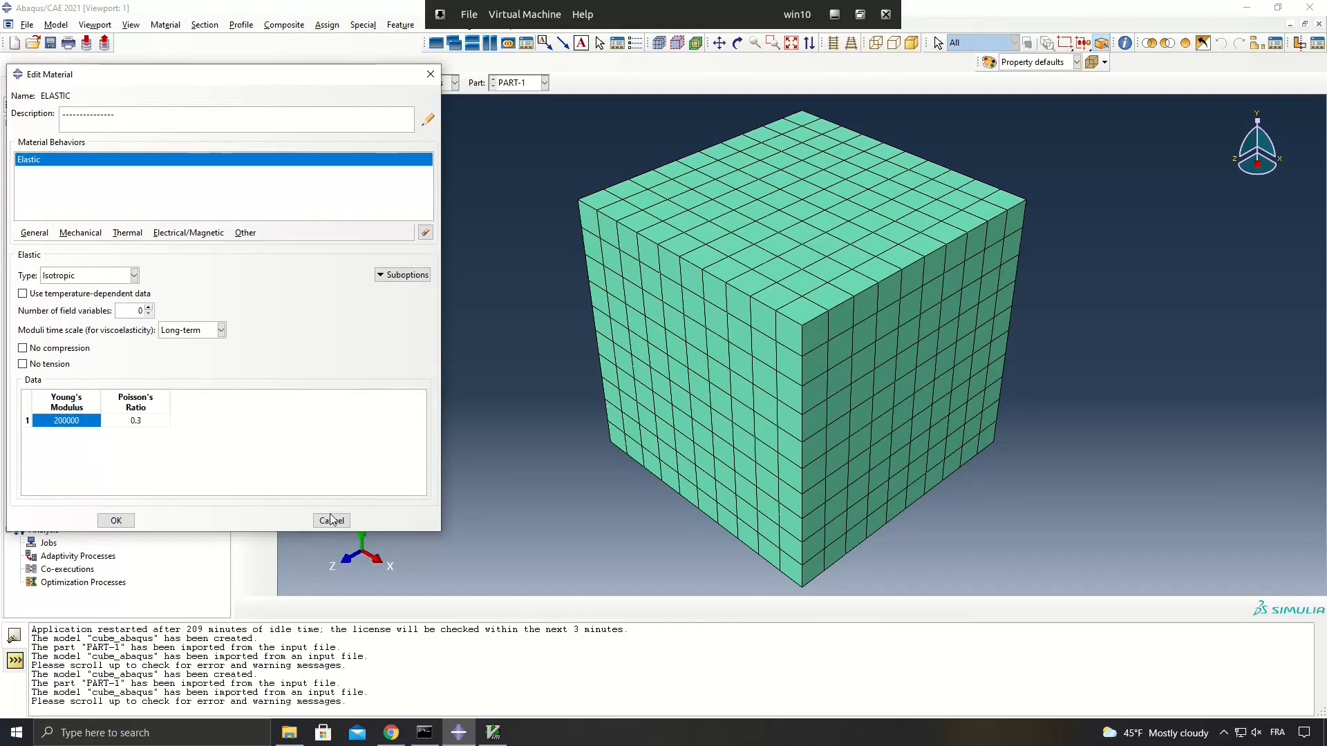
pyautogui.click(115, 520)
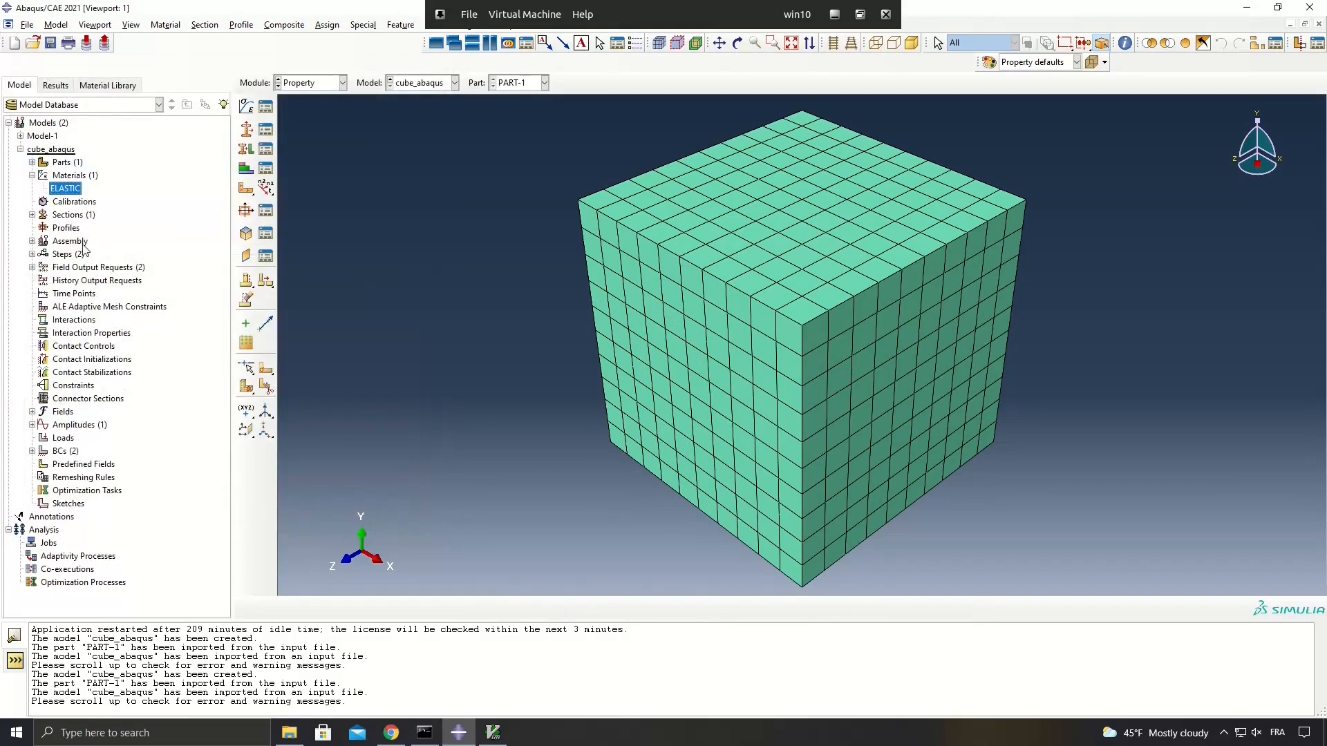
# Review the model's section and Step-1, and examine the Disp-BC-1 boundary condition on the cube's BOTTOM region.
pyautogui.click(32, 215)
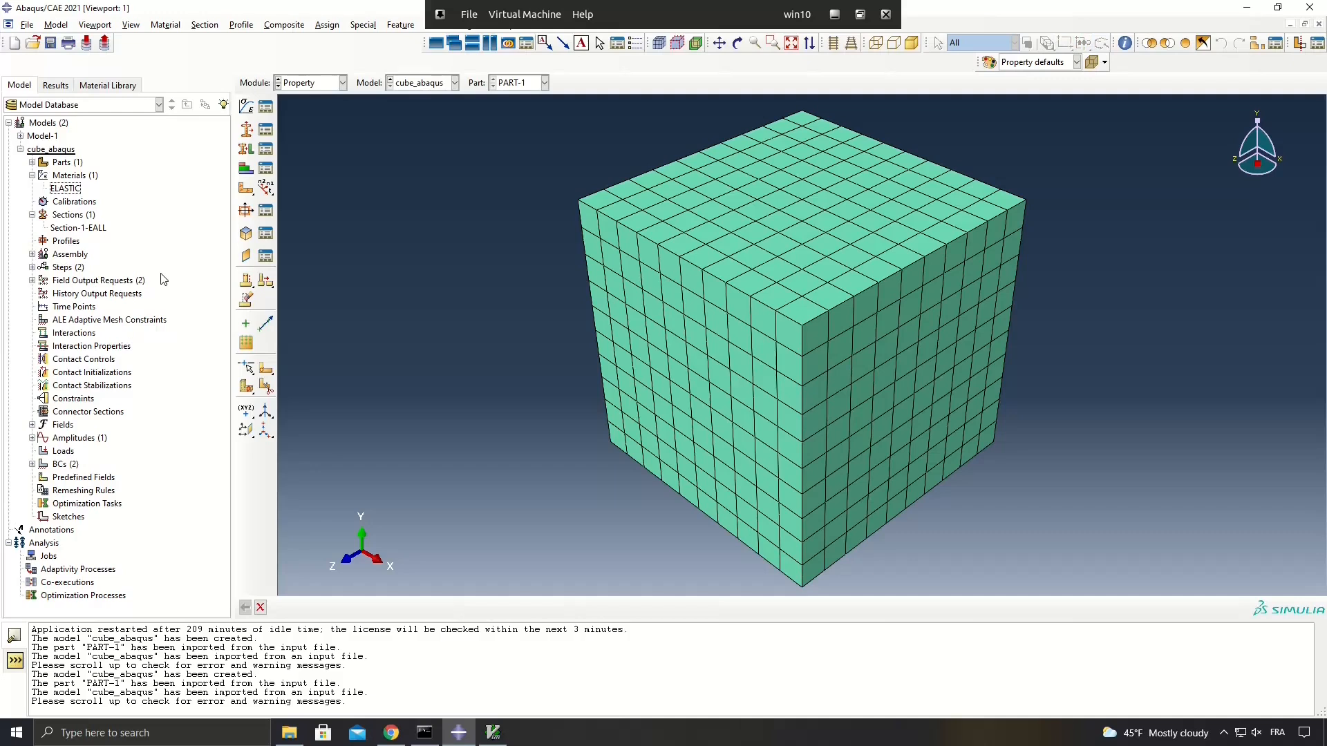
pyautogui.click(32, 267)
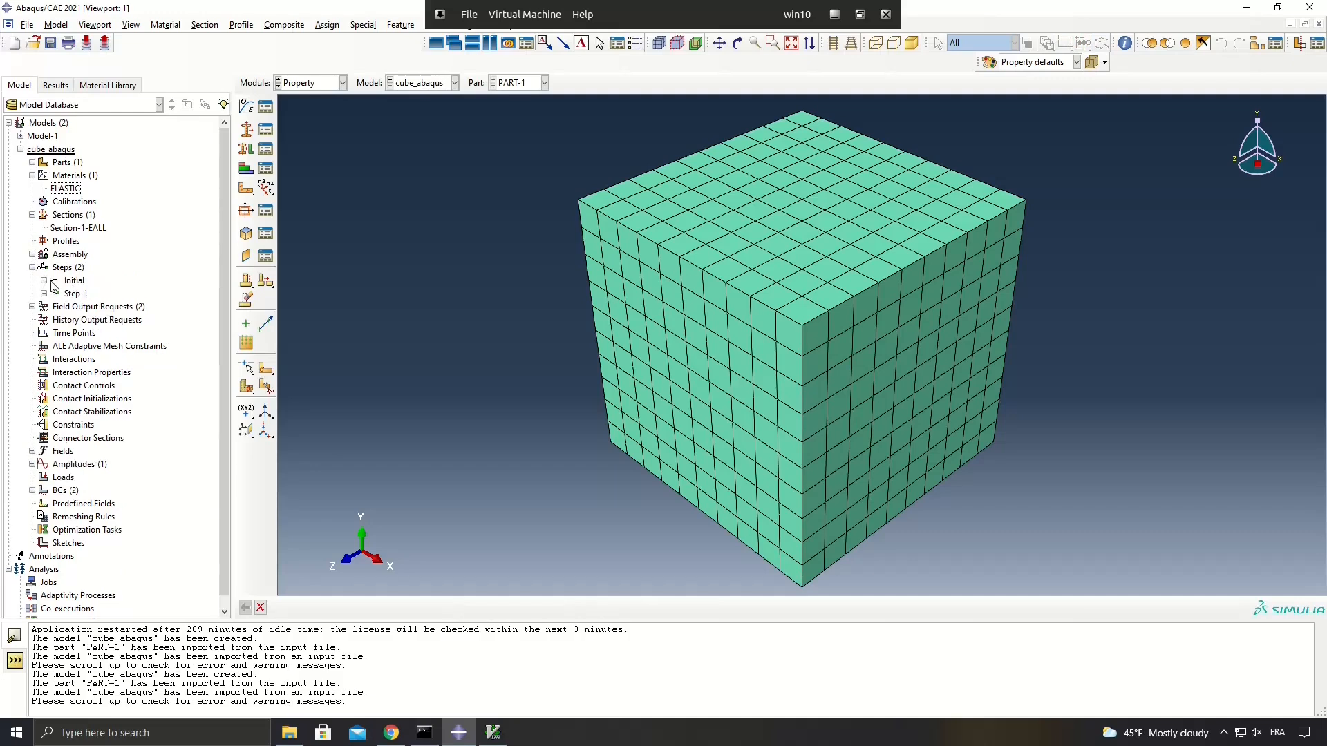
pyautogui.click(43, 293)
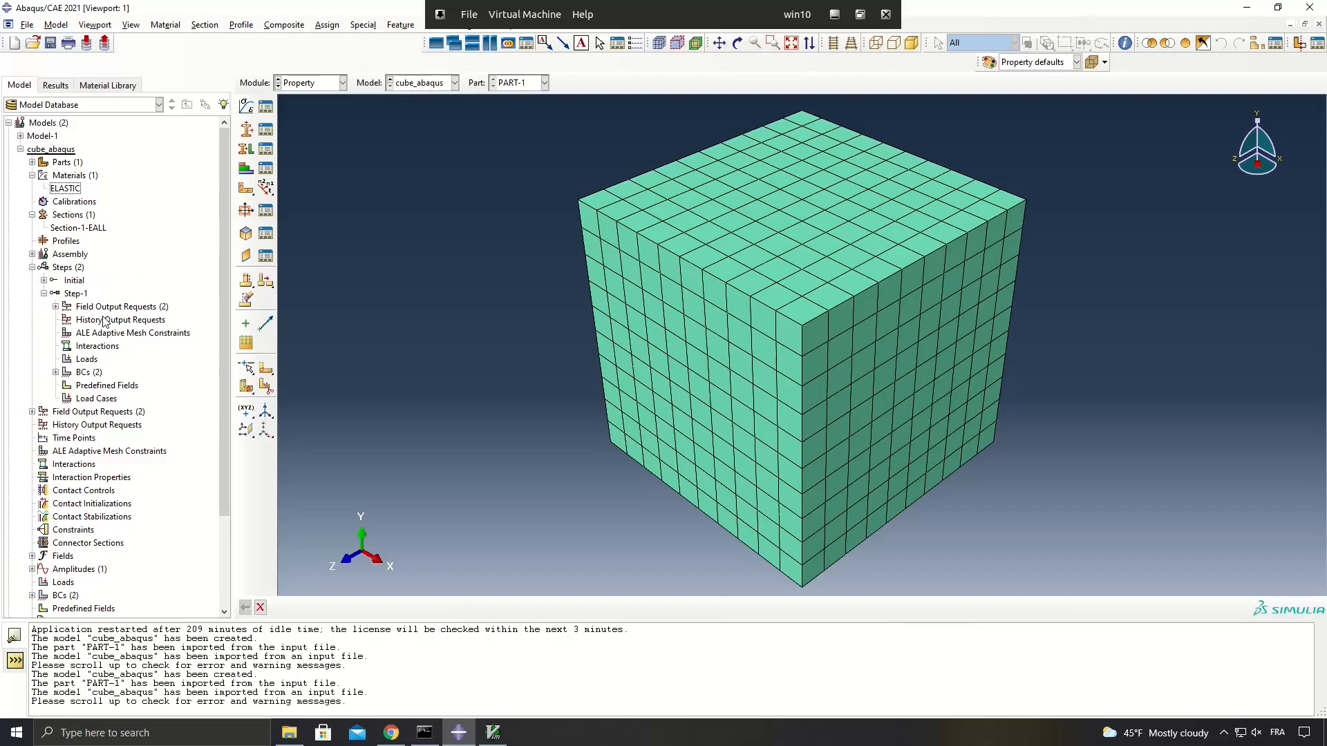
pyautogui.click(56, 373)
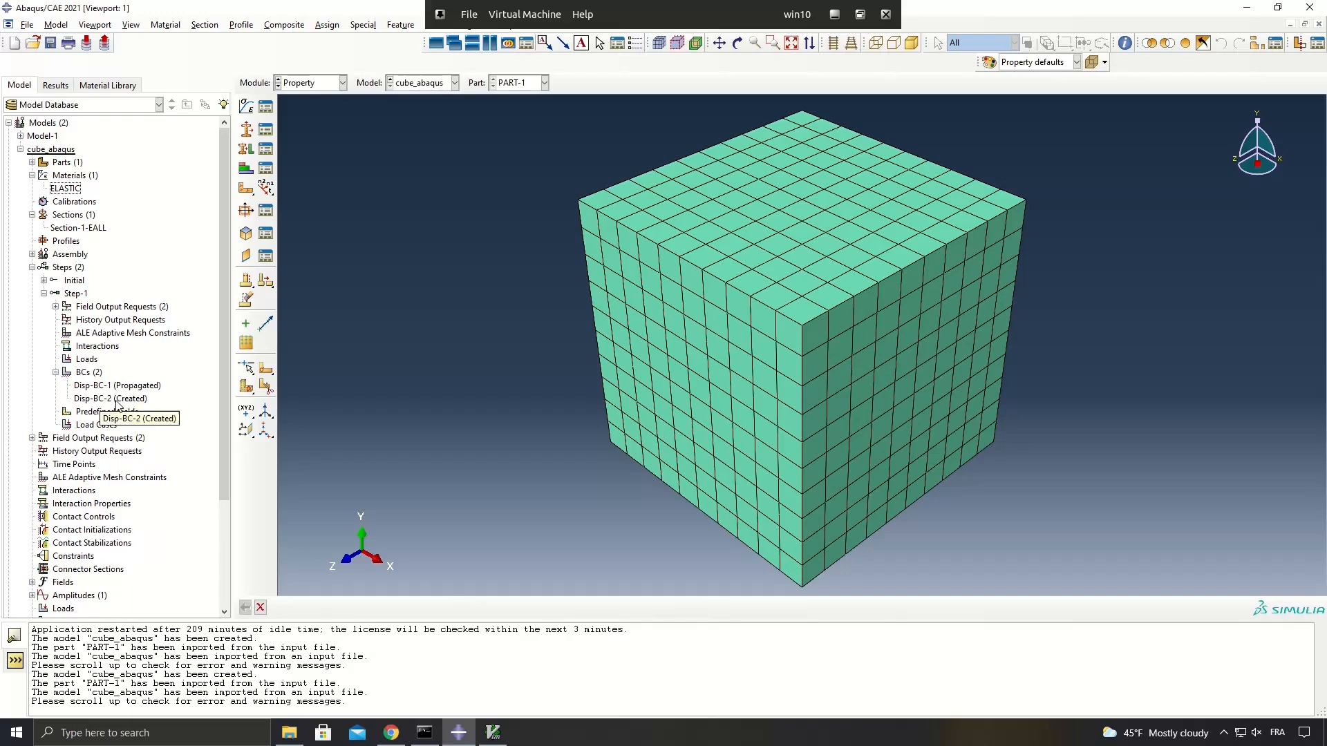
pyautogui.doubleClick(114, 386)
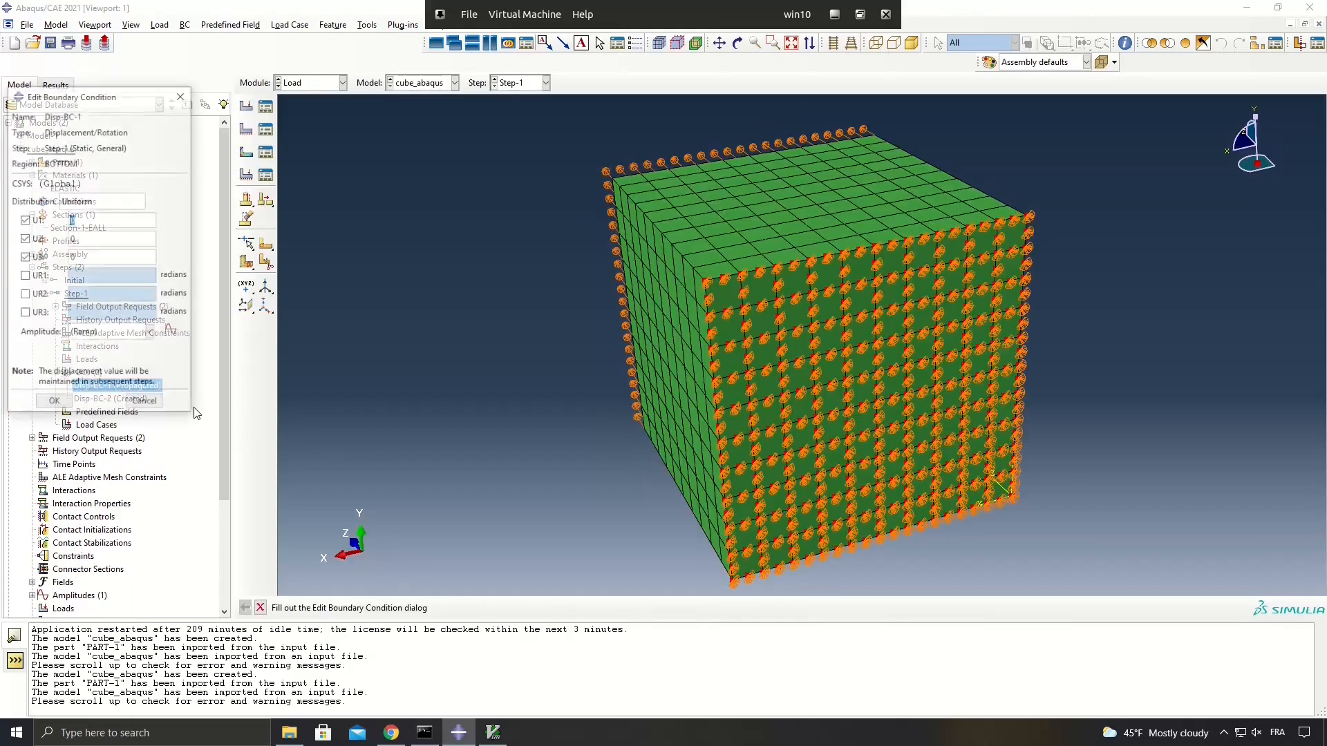
pyautogui.click(737, 43)
pyautogui.moveTo(754, 276); pyautogui.dragTo(667, 360)
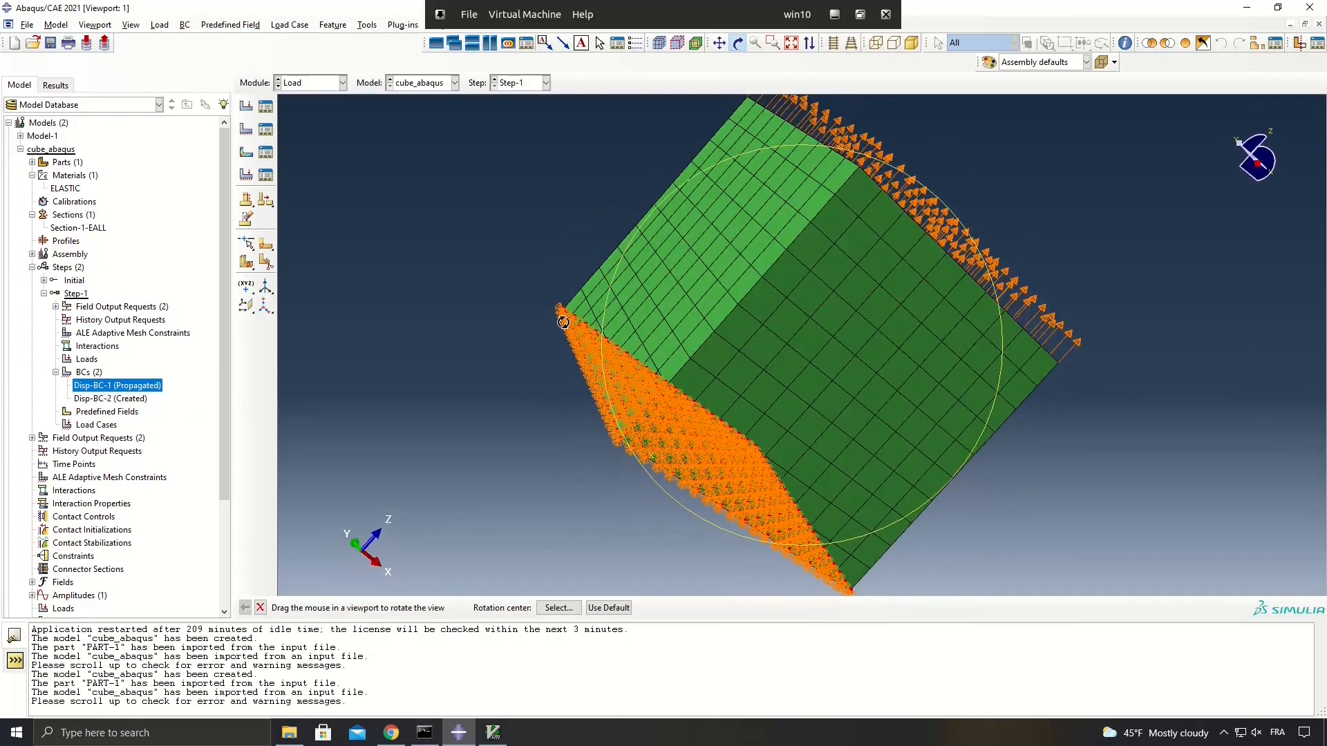
pyautogui.doubleClick(110, 387)
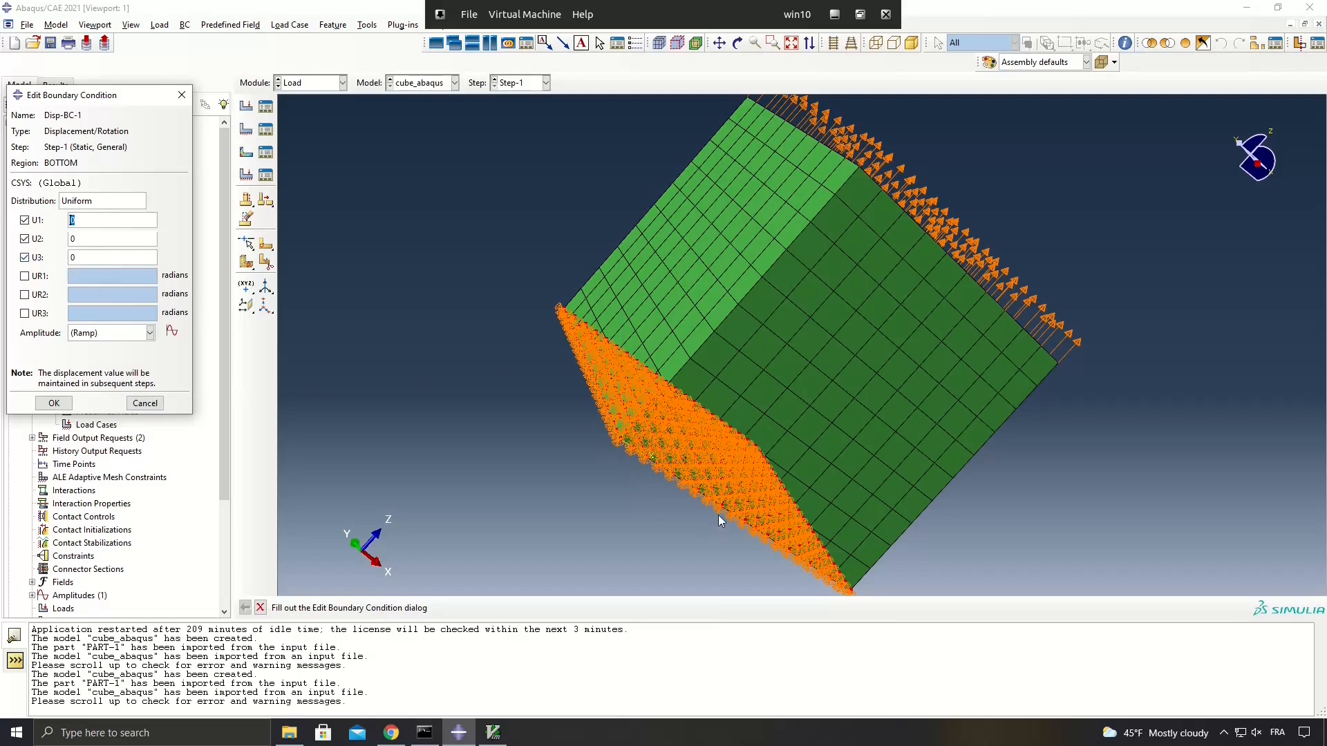
pyautogui.click(145, 405)
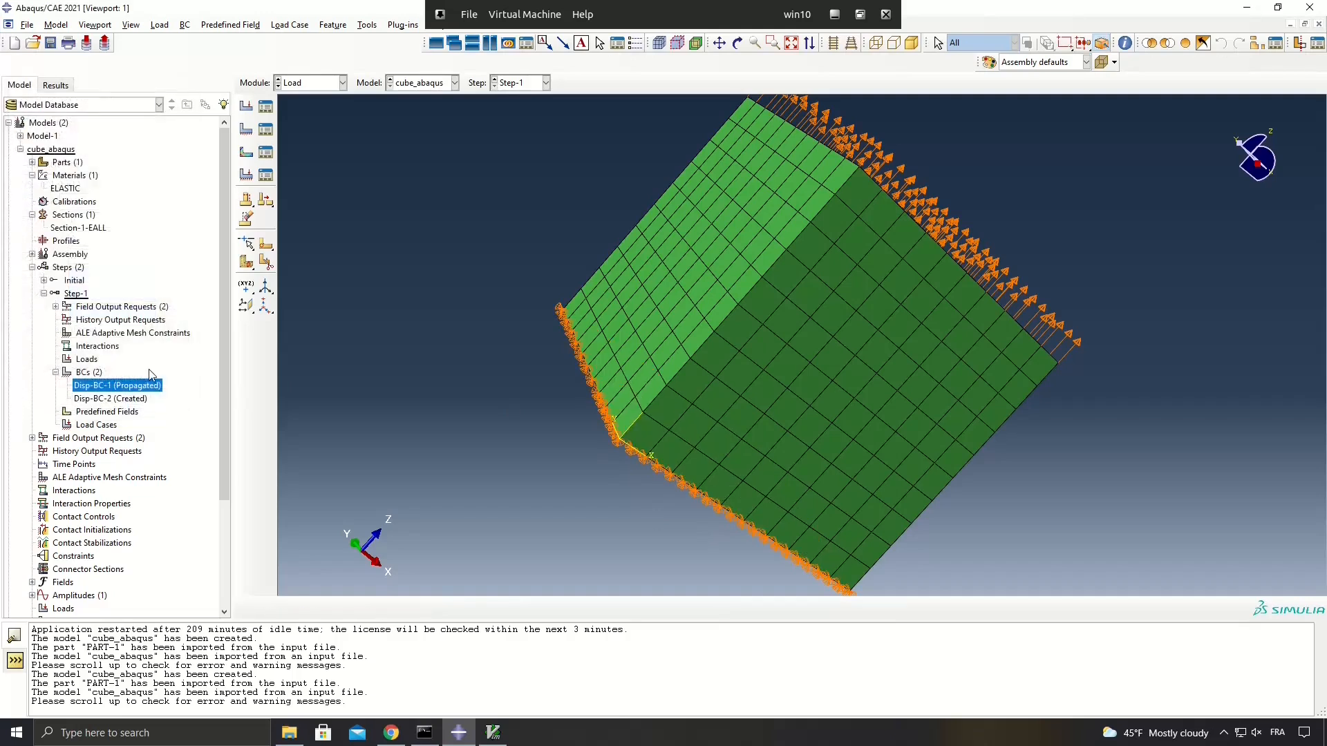
# Examine the Disp-BC-2 displacement boundary condition on the cube's TOP region without changing it.
pyautogui.doubleClick(112, 398)
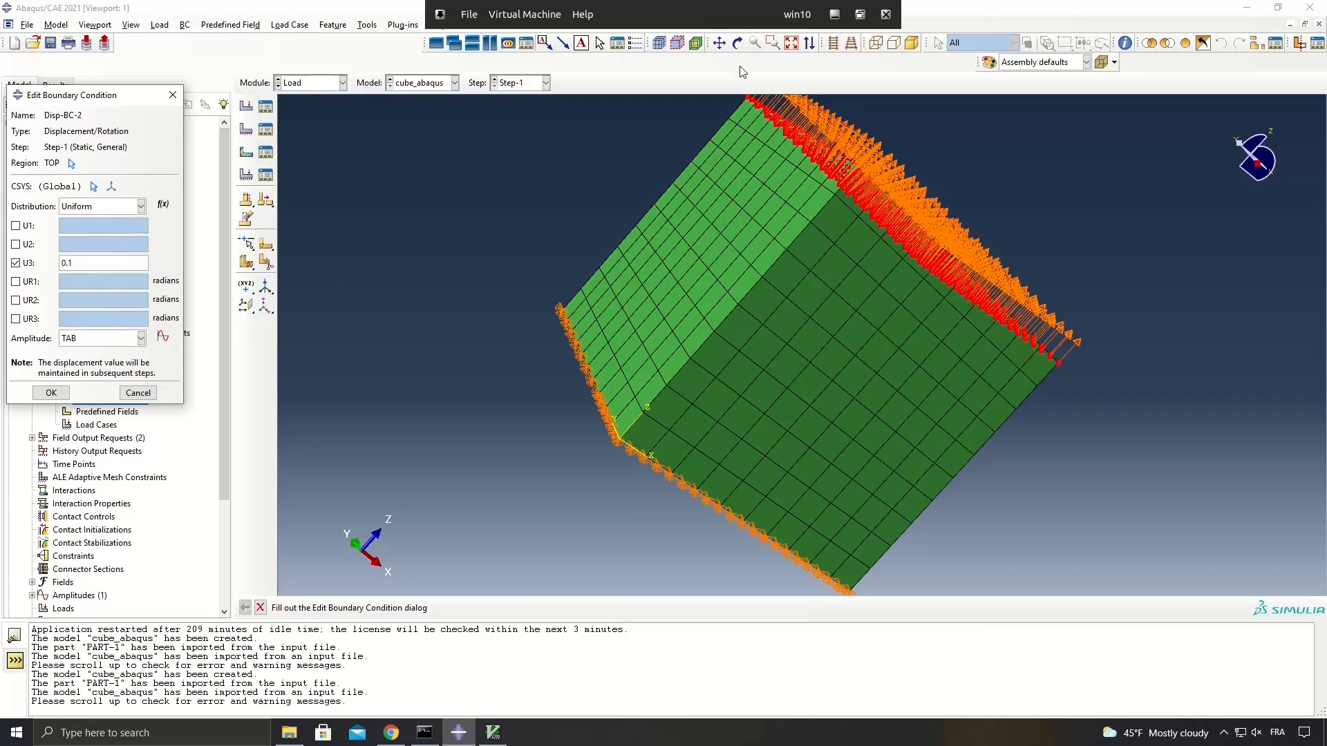
pyautogui.click(740, 45)
pyautogui.moveTo(769, 181); pyautogui.dragTo(676, 260)
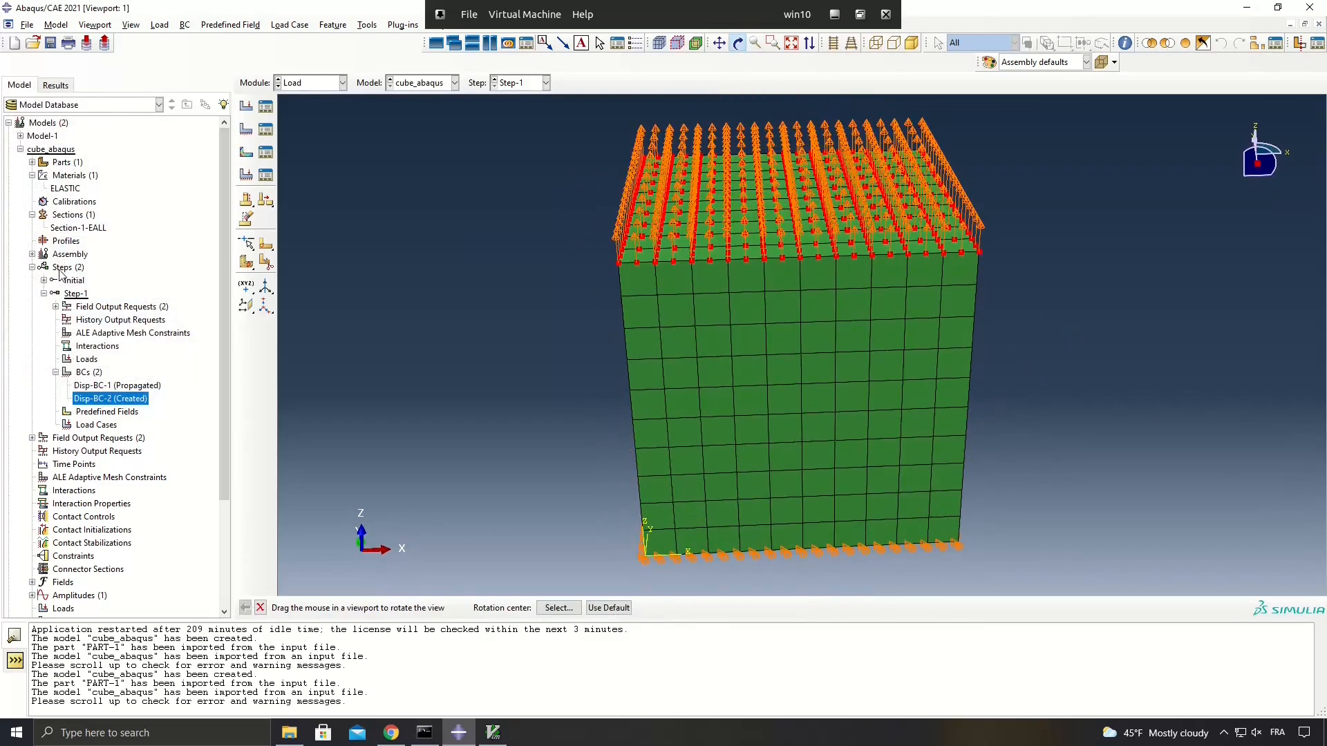
pyautogui.click(32, 267)
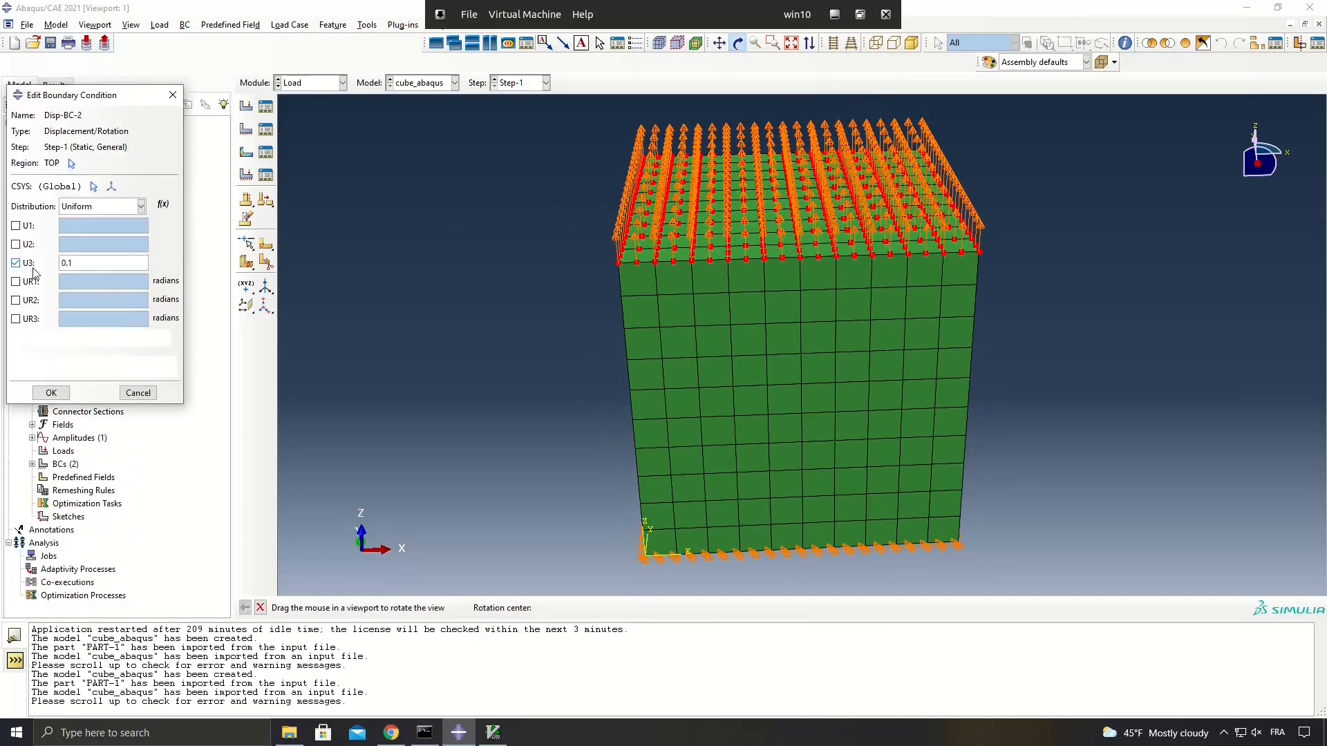
pyautogui.click(139, 393)
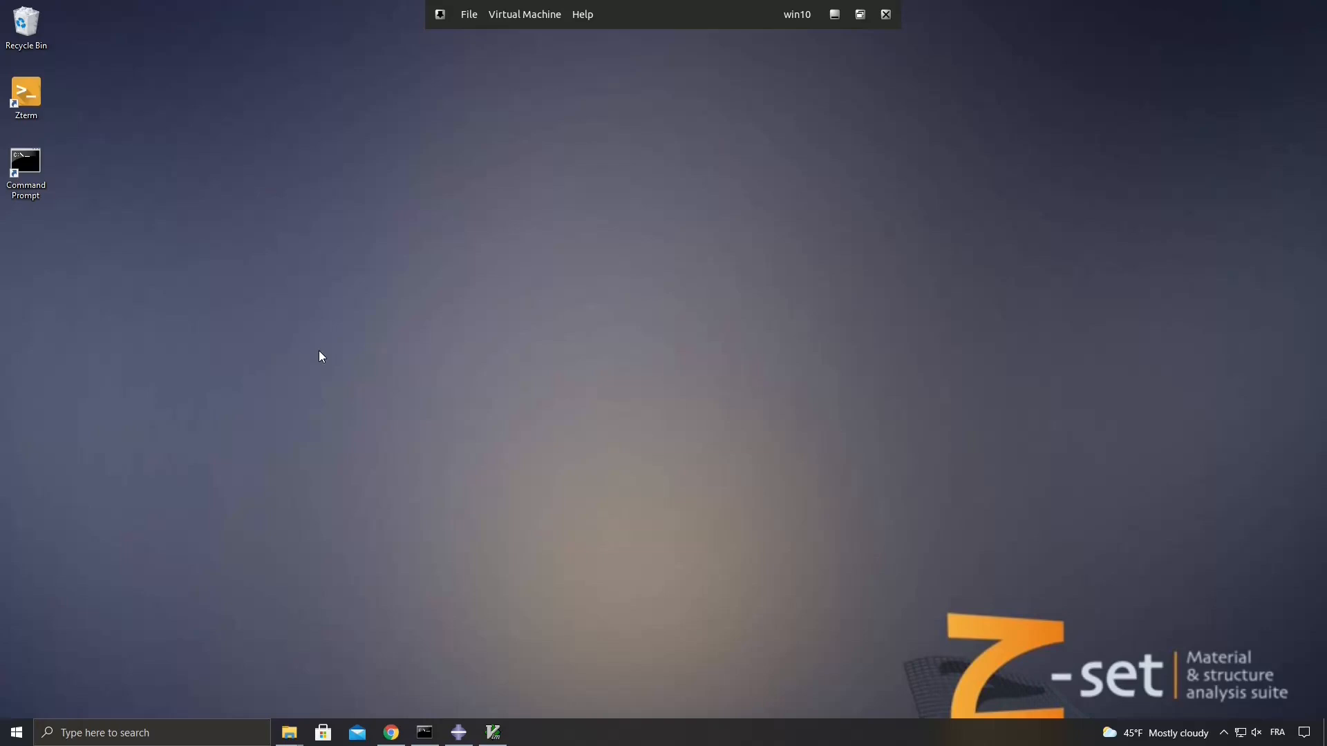
# Open a Command Prompt and change to the C:\TRAINING\zmat_abaqus_training directory.
pyautogui.doubleClick(12, 166)
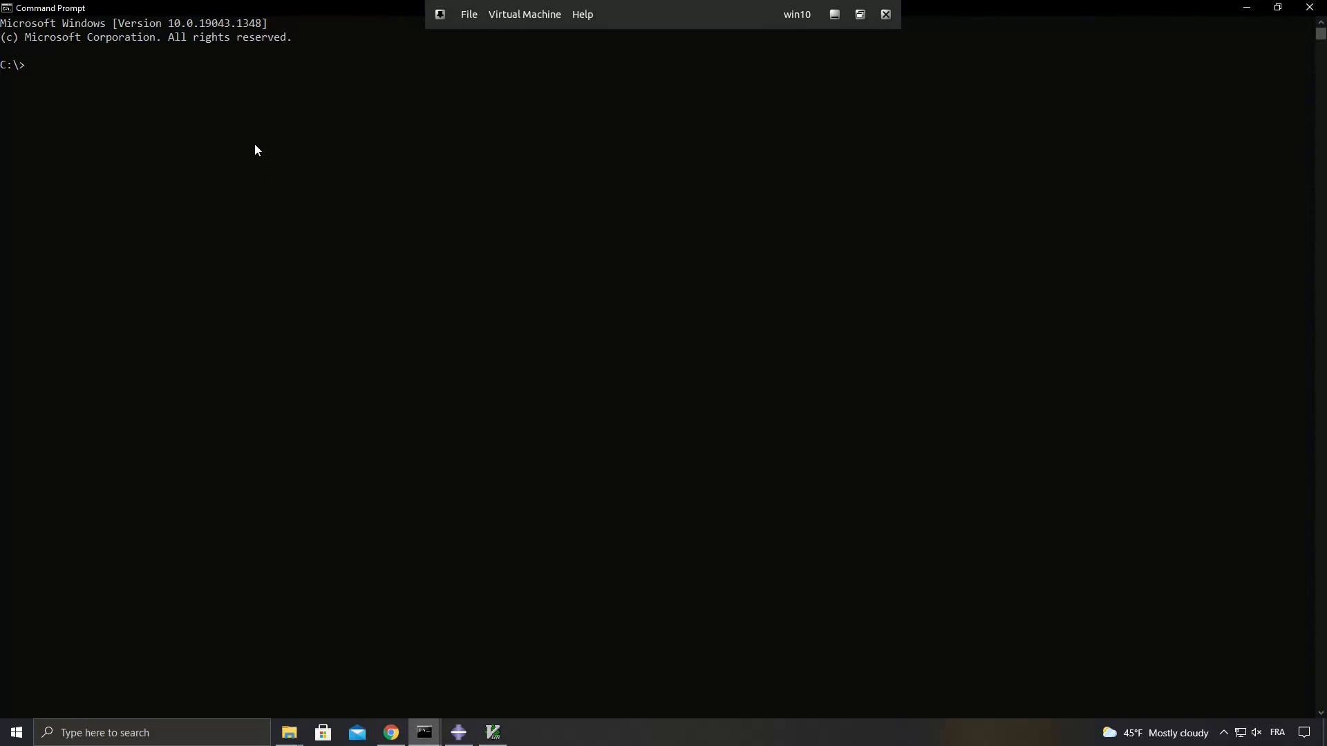
pyautogui.write('cd TRAINING')
pyautogui.press('Return')
pyautogui.write('cd zma')
pyautogui.press('Tab')
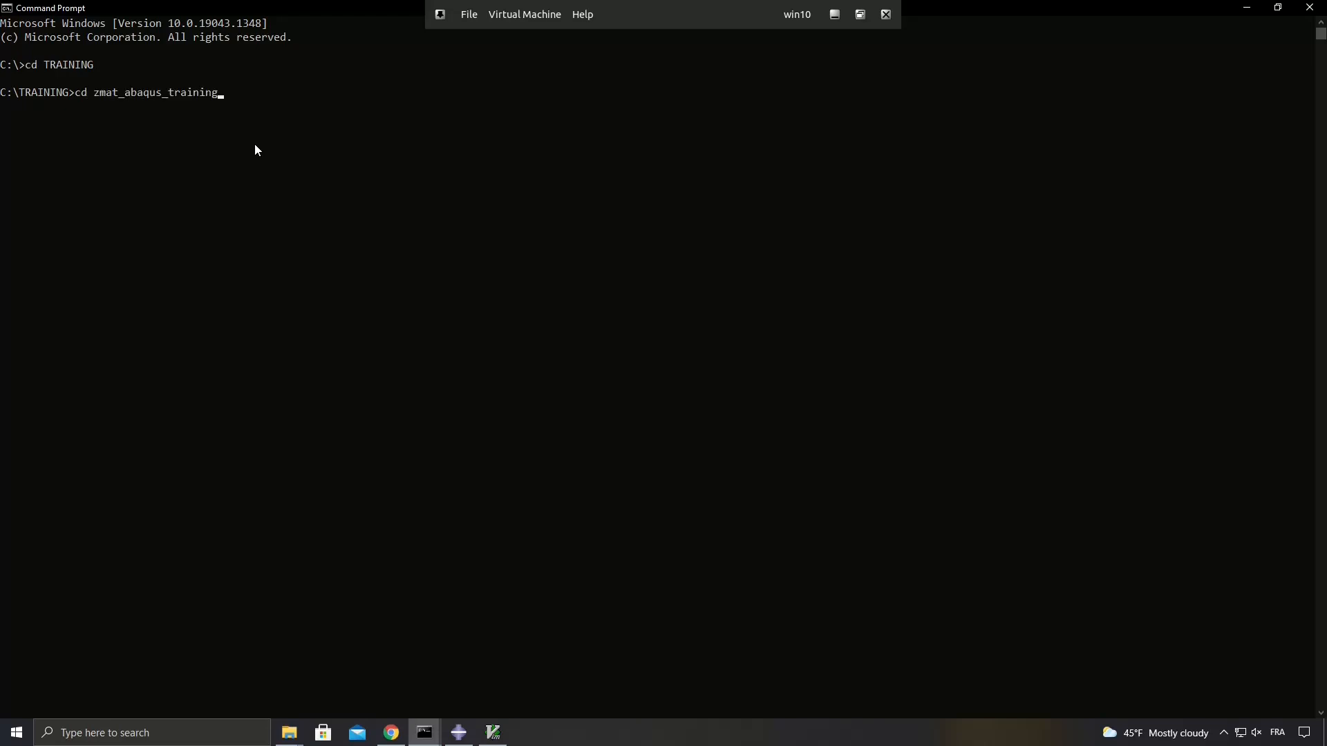
pyautogui.press('Return')
# Clear the console and list the files in the zmat_abaqus_training directory.
pyautogui.write('cls')
pyautogui.press('Return')
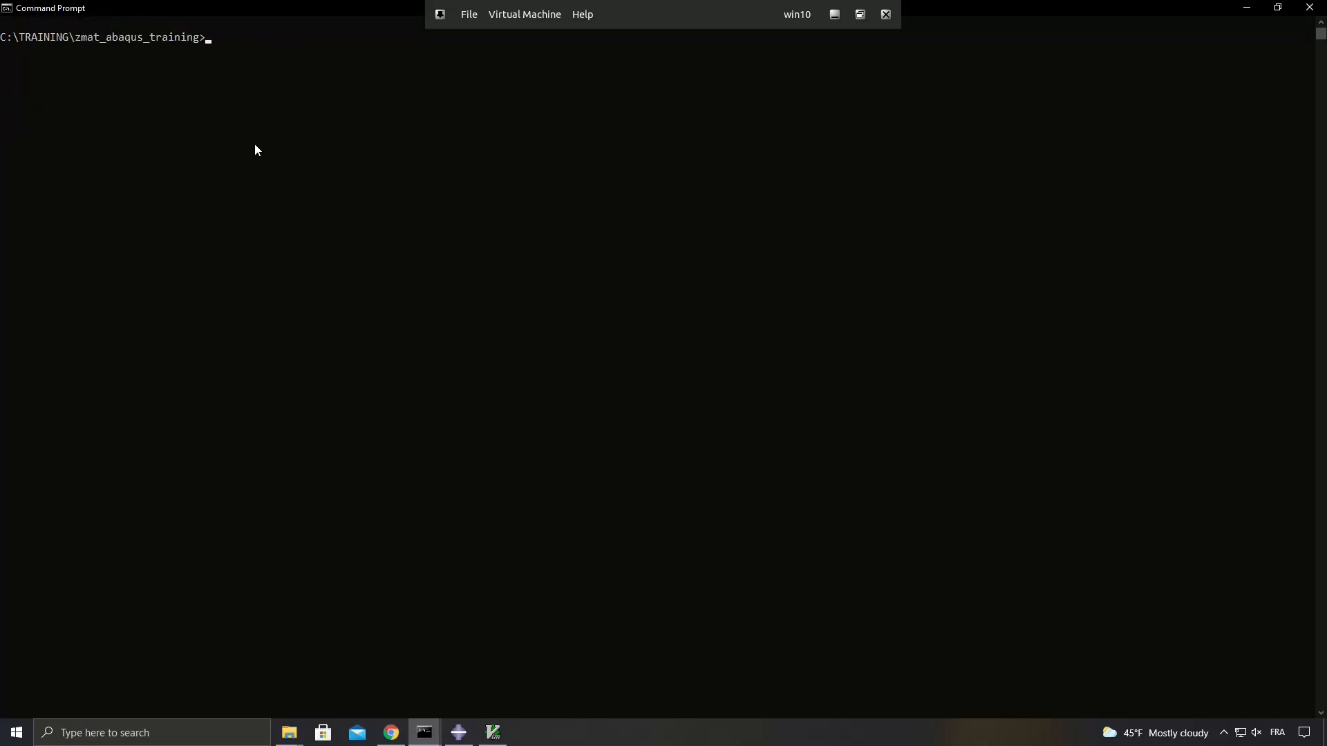
pyautogui.write('dir')
pyautogui.press('Return')
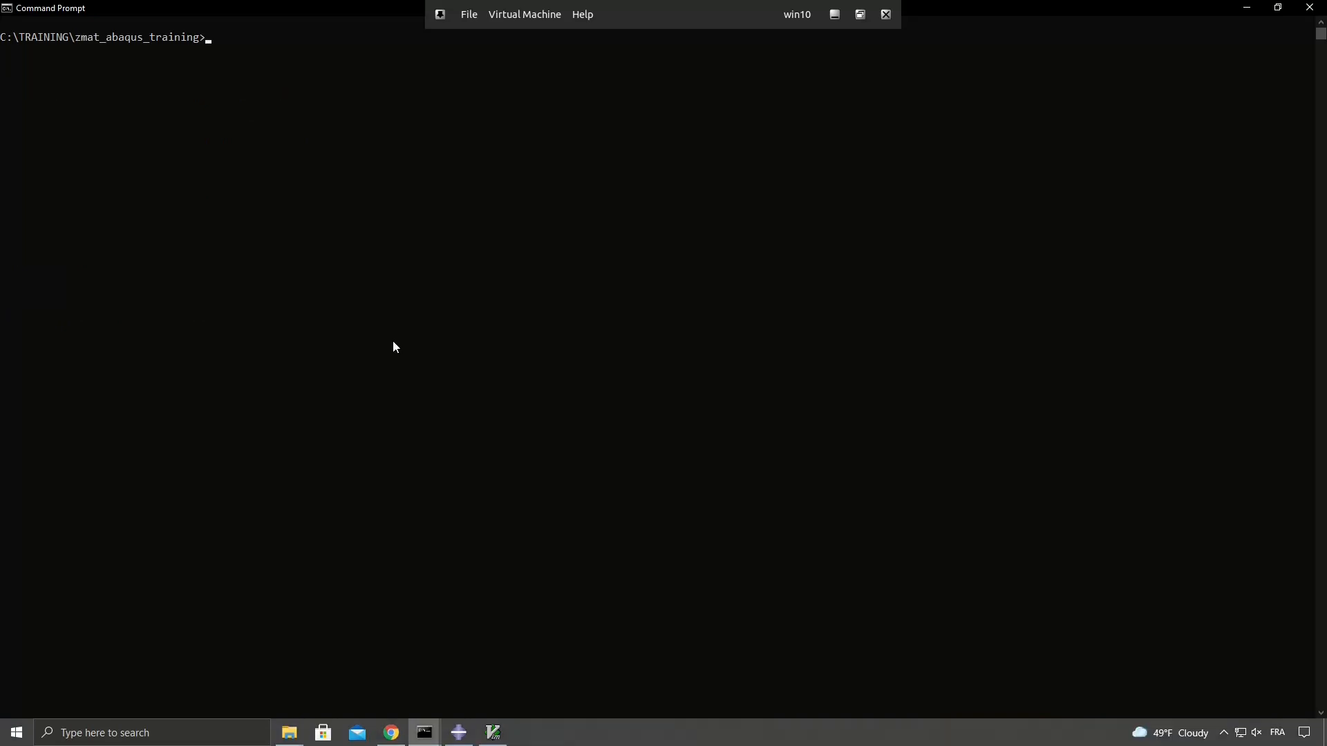
# Run the cube analysis from the console with the command abaqus interactive job=cube_abaqus.
pyautogui.write('baqus interactive job=cube_aa')
pyautogui.press('BackSpace')
pyautogui.write('baqus')
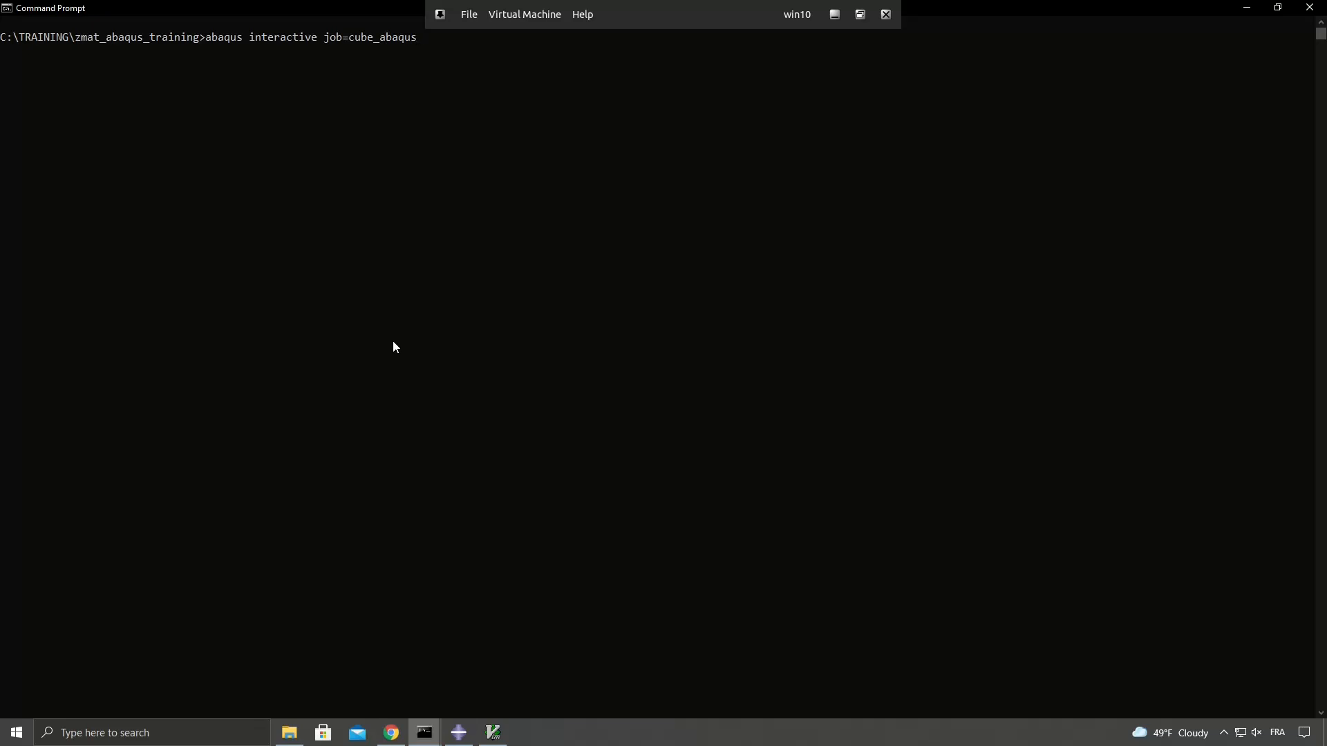
pyautogui.write('.inp')
pyautogui.press('Return')
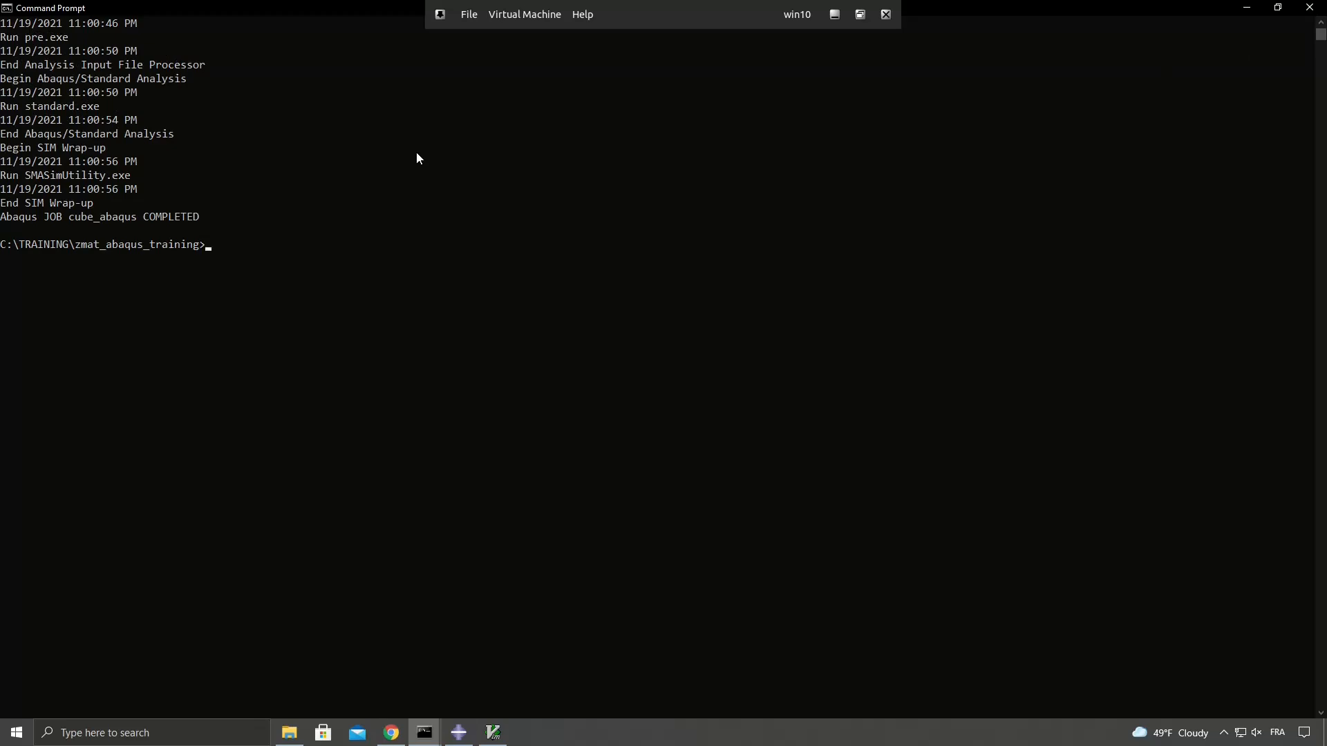
# Examine the job log's lines on pre-processing, the Abaqus/Standard analysis and the final job status.
pyautogui.moveTo(2, 37); pyautogui.dragTo(74, 44)
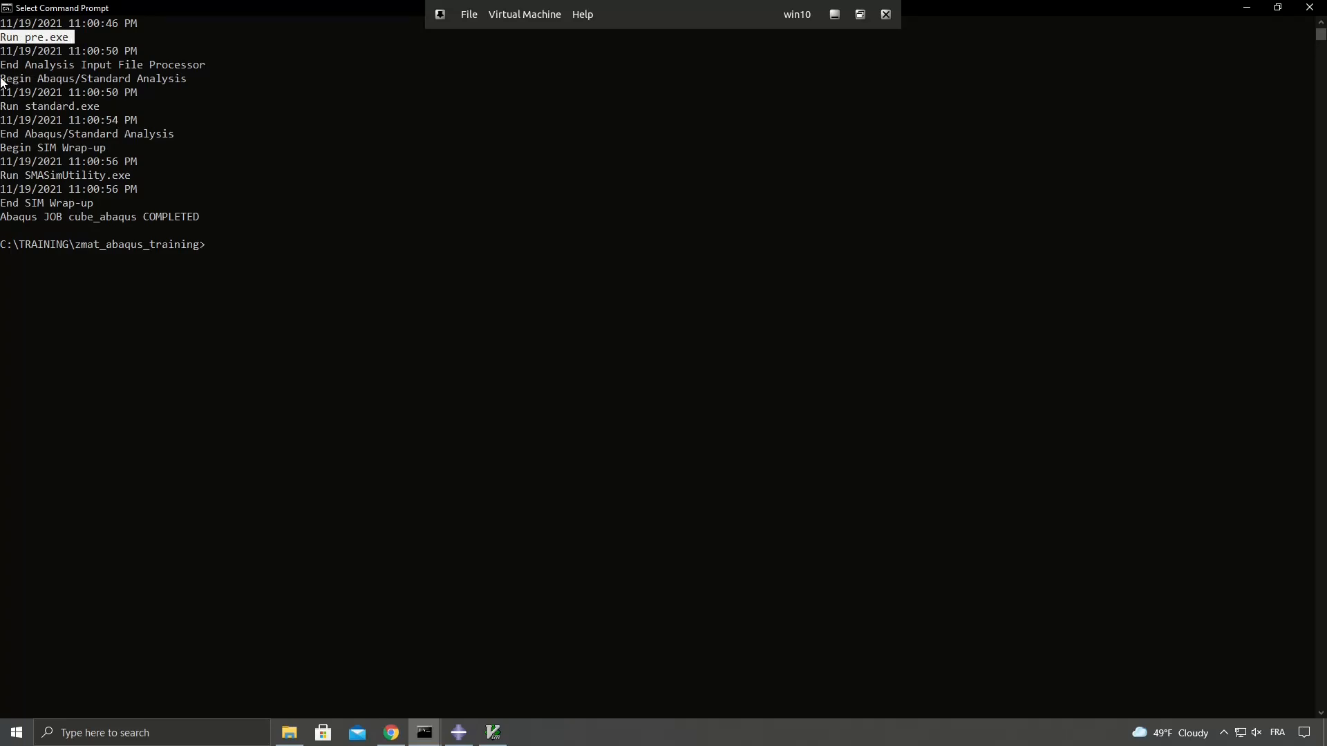
pyautogui.moveTo(3, 80); pyautogui.dragTo(68, 83)
pyautogui.moveTo(162, 80); pyautogui.dragTo(178, 81)
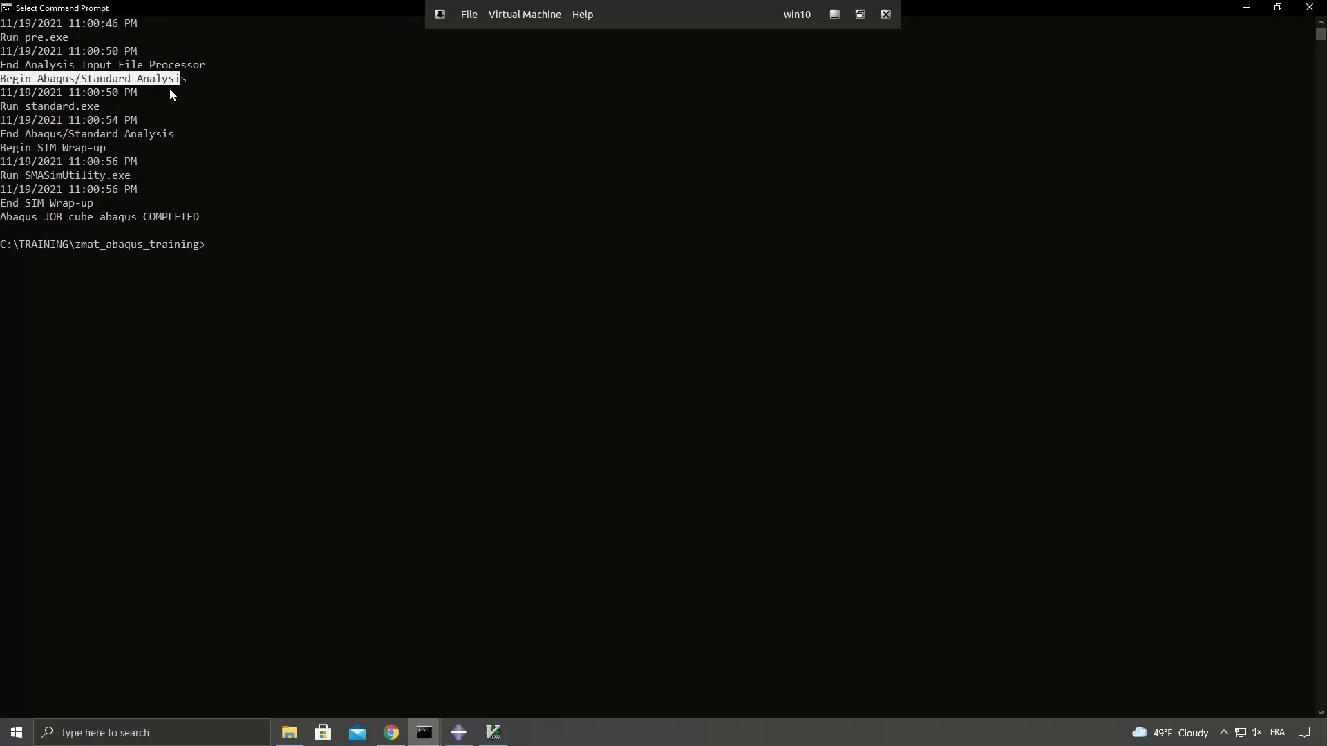
pyautogui.moveTo(4, 222); pyautogui.dragTo(205, 222)
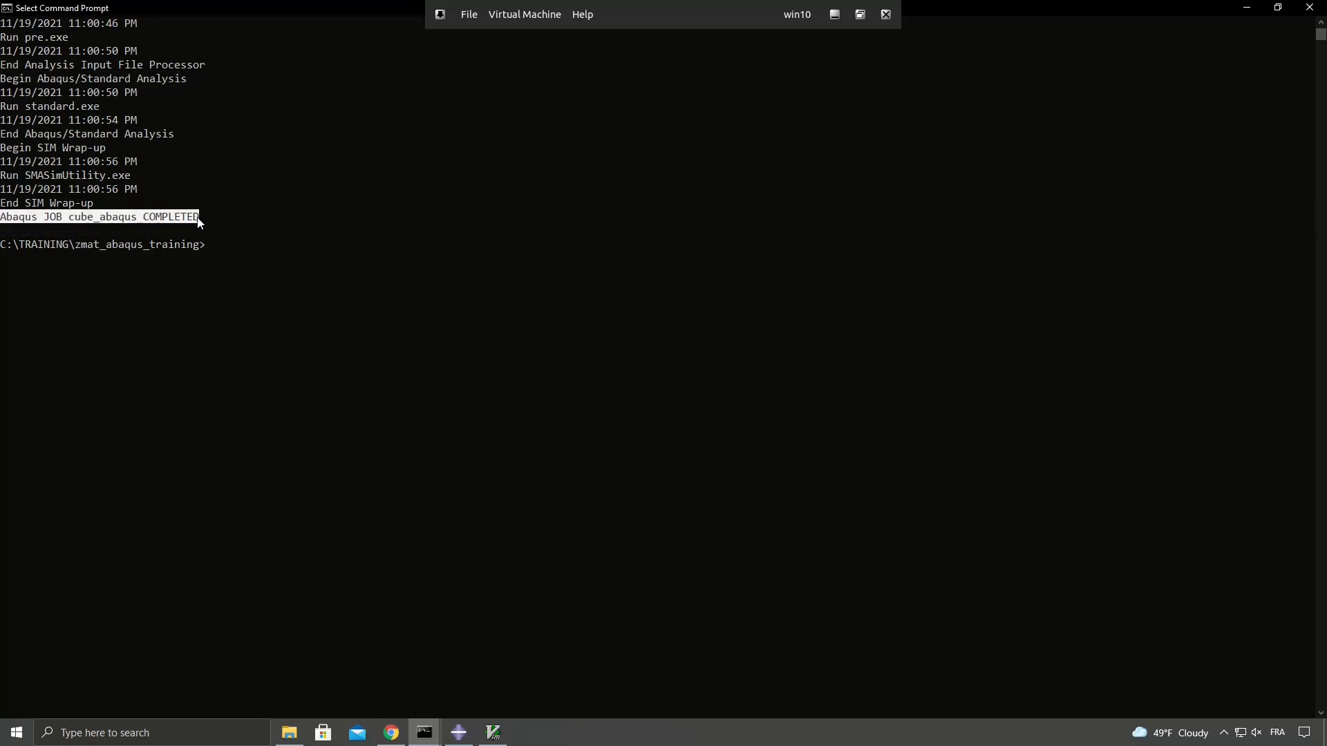
# List the training directory's files again and examine the cube_abaqus .msg, .sta, .dat and .odb output files.
pyautogui.scroll(7, 504, 276)
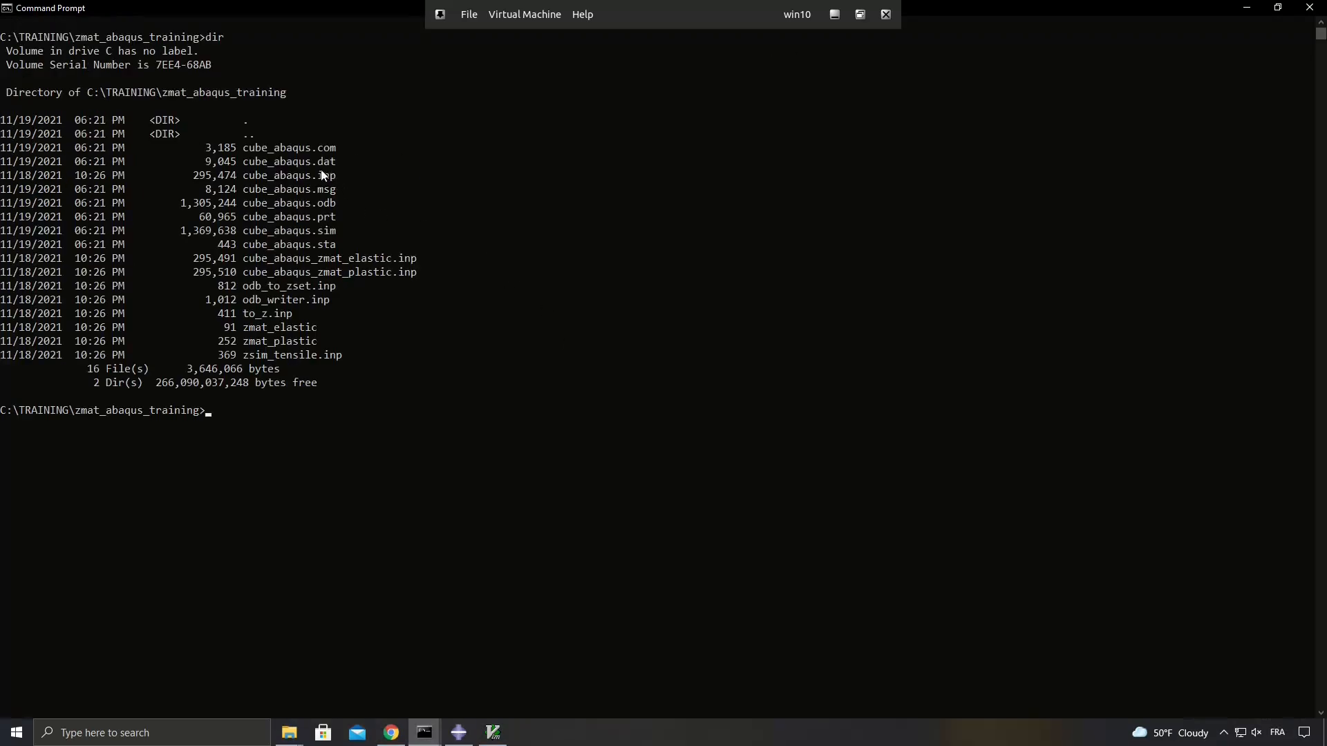
pyautogui.moveTo(246, 191); pyautogui.dragTo(345, 192)
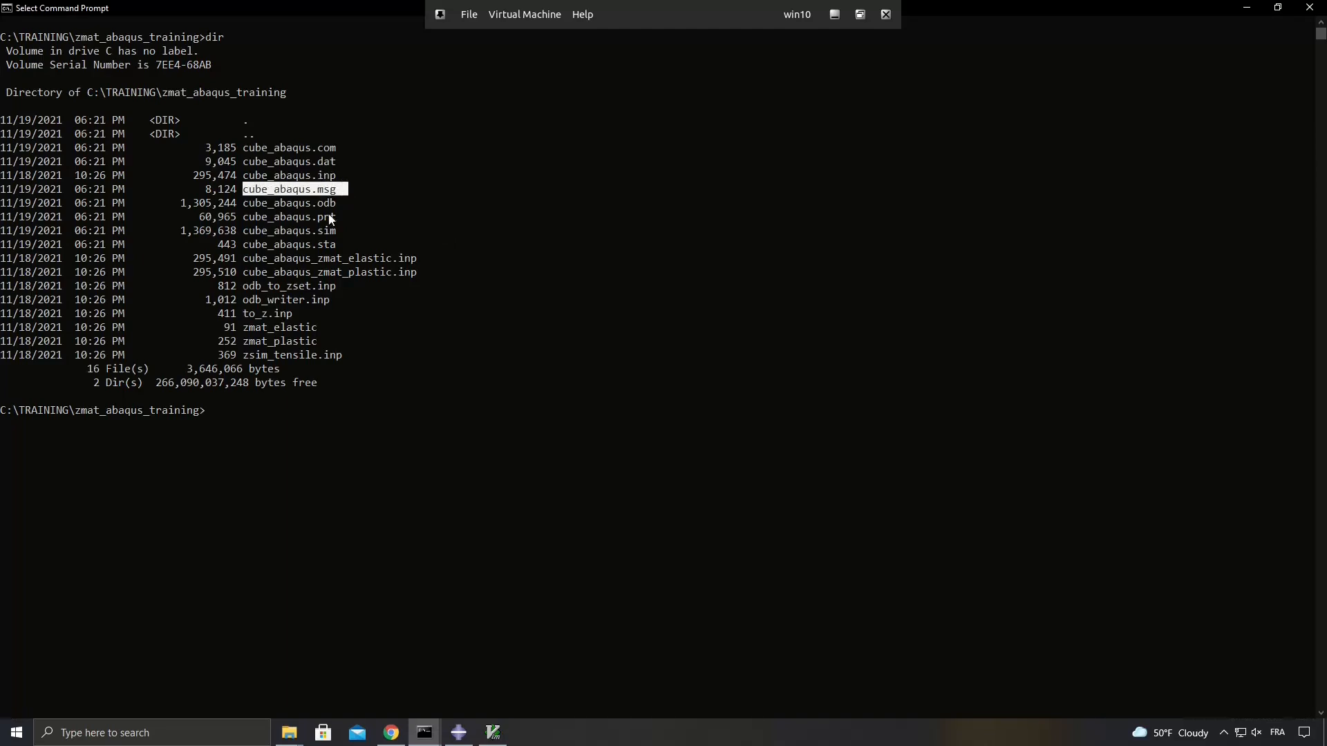
pyautogui.moveTo(265, 243); pyautogui.dragTo(319, 242)
pyautogui.moveTo(276, 201); pyautogui.dragTo(351, 201)
pyautogui.moveTo(256, 163); pyautogui.dragTo(322, 164)
pyautogui.moveTo(237, 202); pyautogui.dragTo(339, 206)
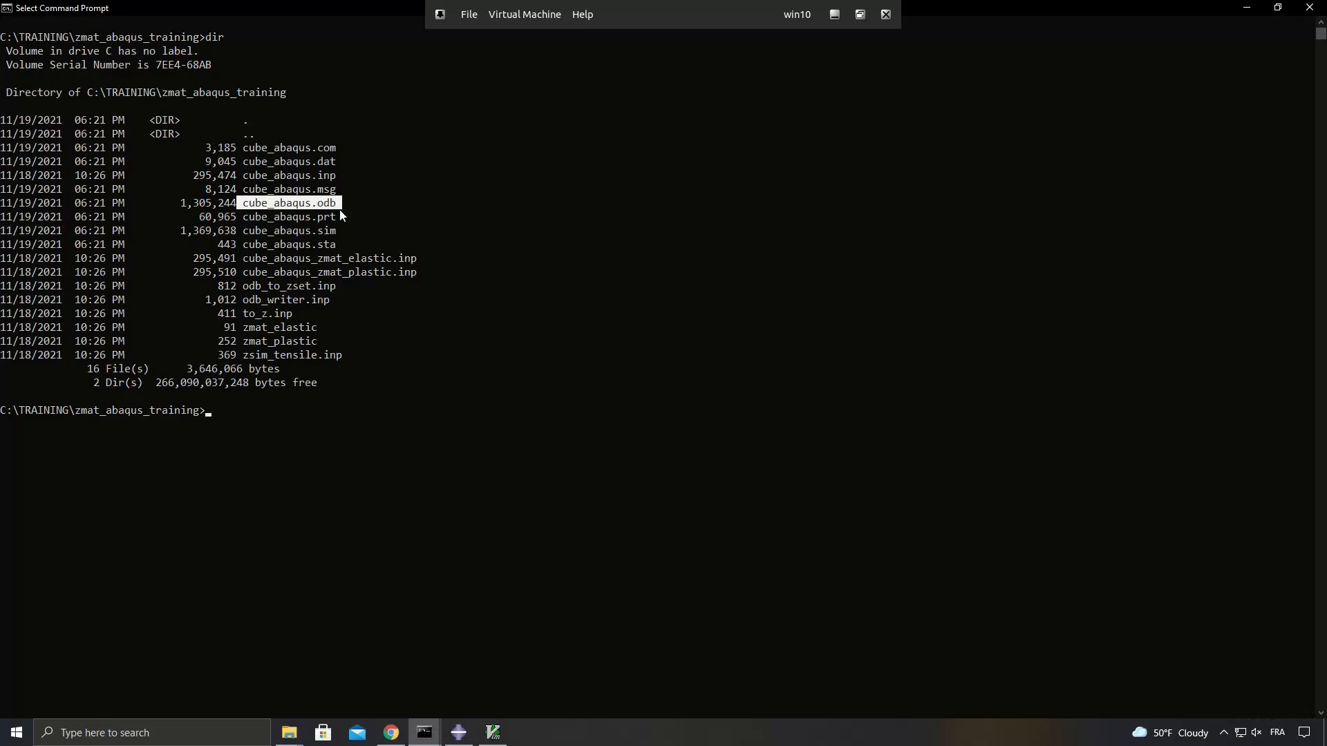
# Switch to Abaqus/CAE and open the output database cube_abaqus.odb from the temp directory.
pyautogui.click(458, 733)
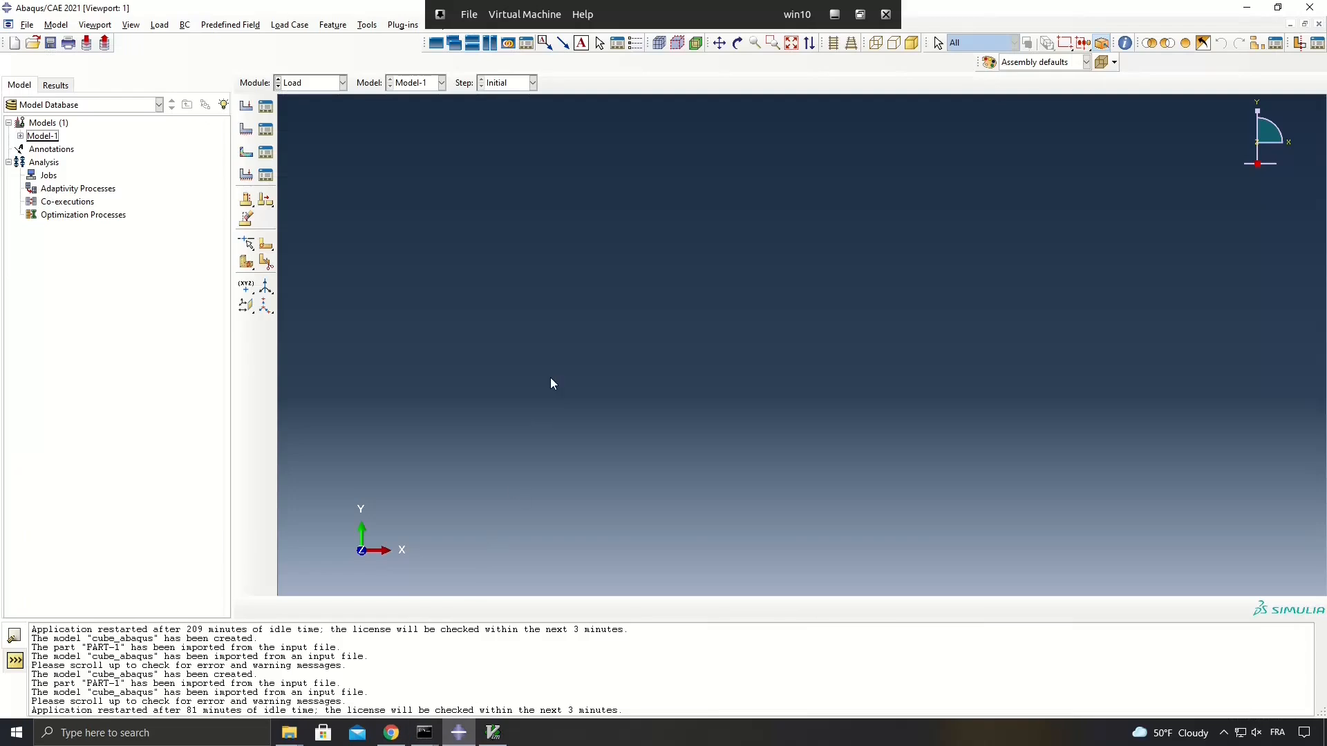
pyautogui.click(24, 28)
pyautogui.click(66, 59)
pyautogui.click(549, 448)
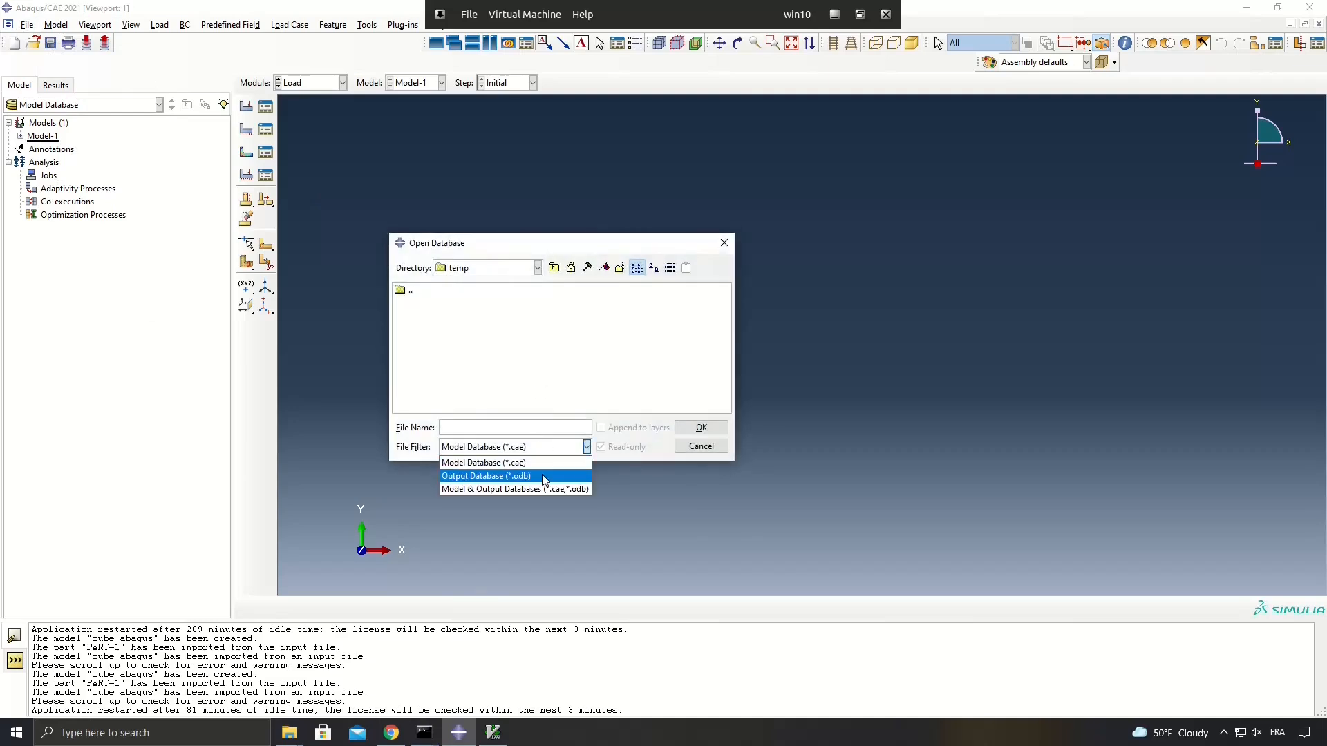
pyautogui.click(543, 477)
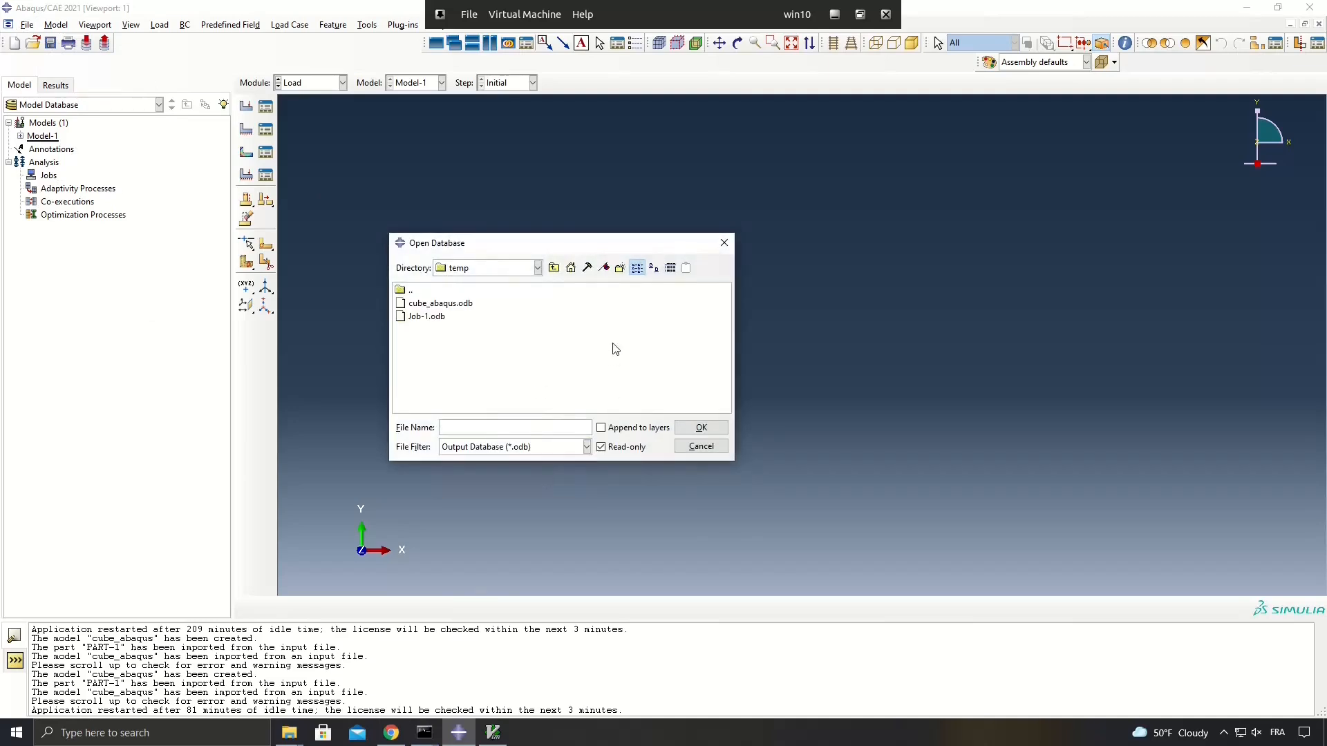
pyautogui.click(461, 305)
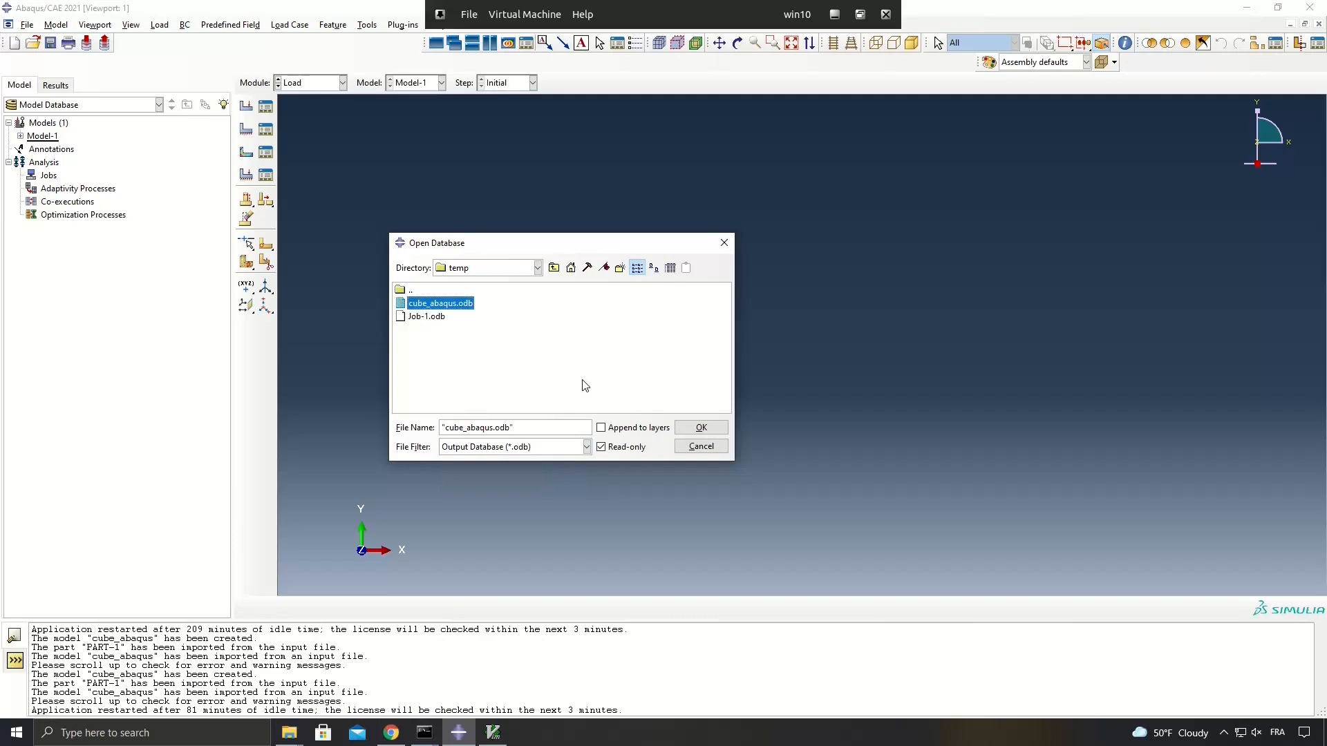
pyautogui.click(701, 428)
# Plot the Mises stress contours on the cube's deformed shape and rotate the model to face its XZ side.
pyautogui.click(738, 43)
pyautogui.moveTo(737, 454); pyautogui.dragTo(320, 217)
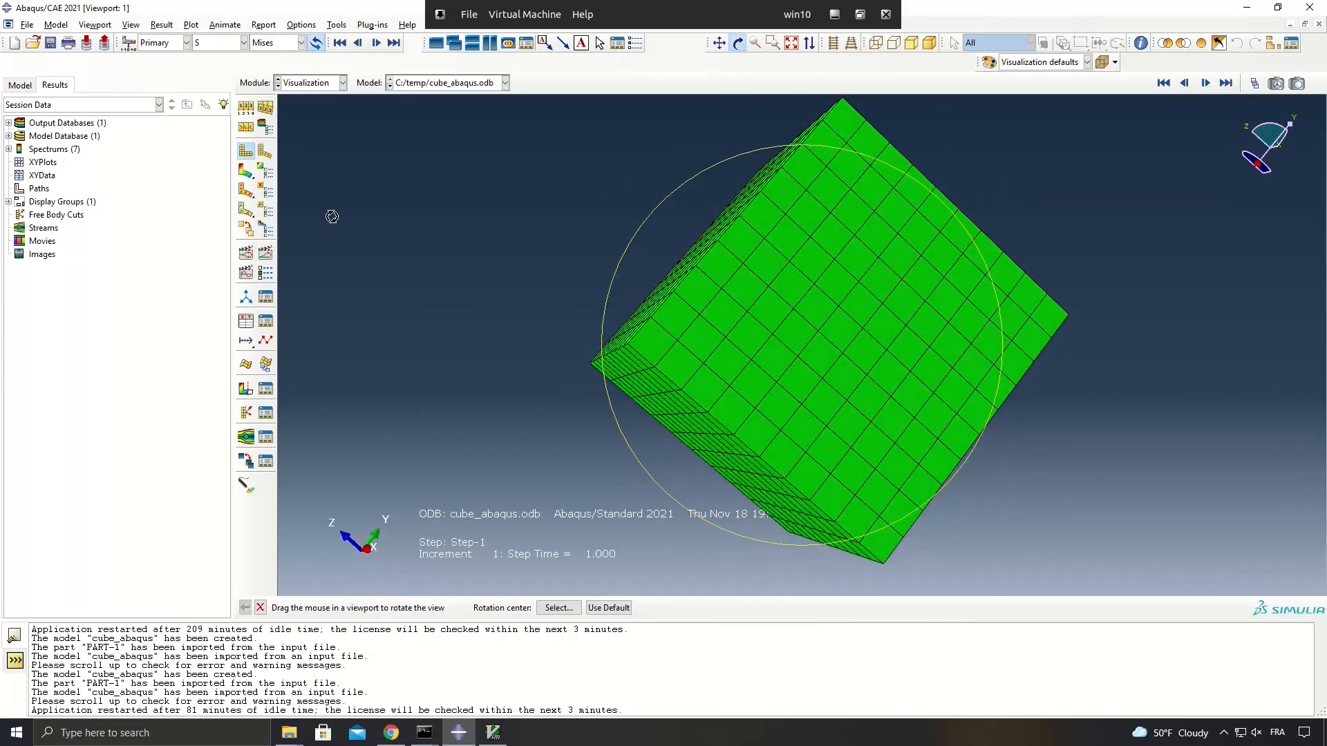
pyautogui.click(246, 172)
pyautogui.moveTo(768, 401); pyautogui.dragTo(829, 385)
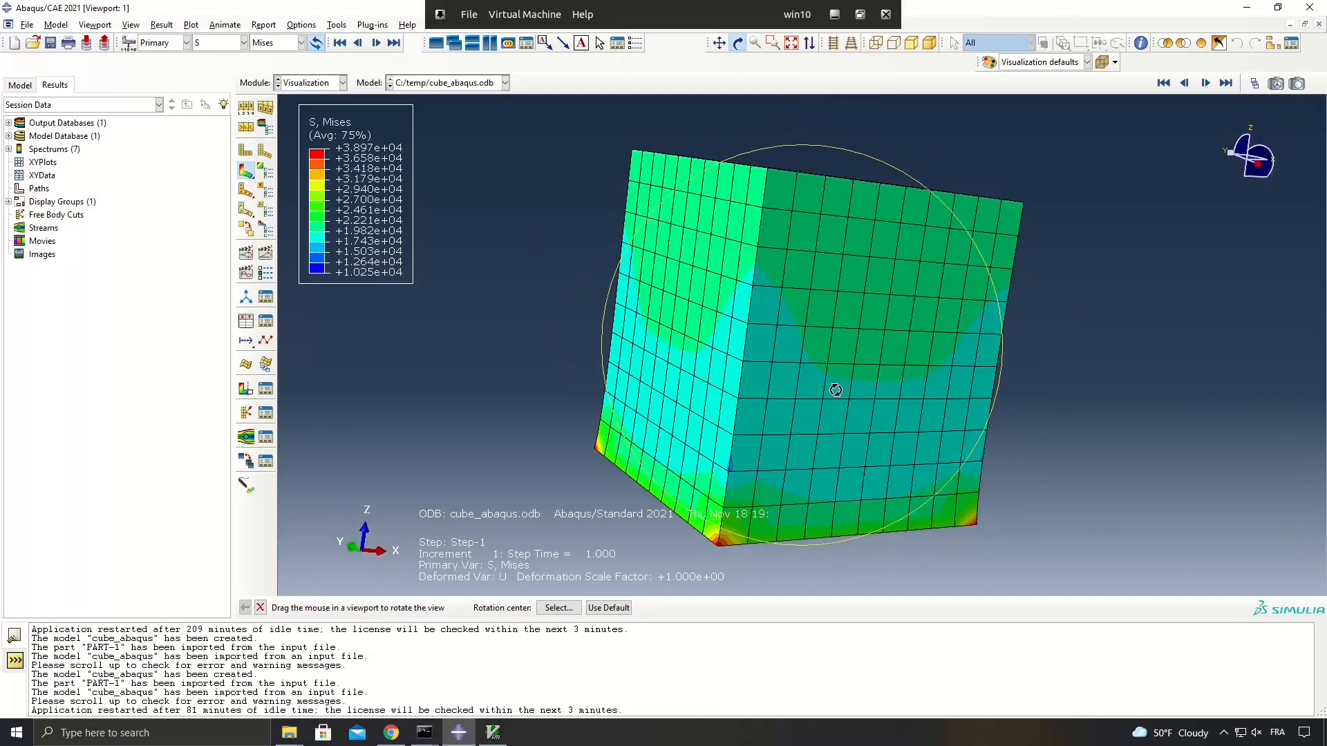
pyautogui.moveTo(837, 333); pyautogui.dragTo(683, 309)
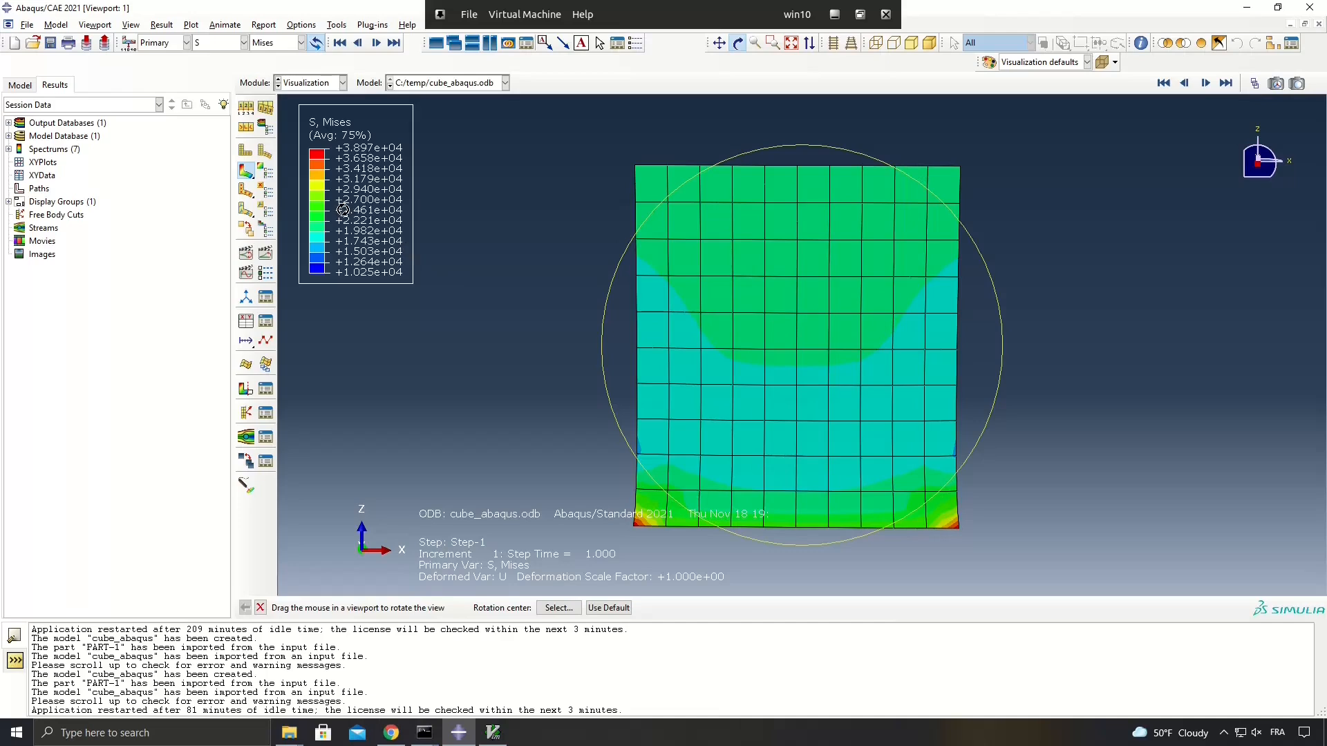
# Check the contour plot options without changing them, and briefly animate the cube's deformed stress contours.
pyautogui.click(265, 177)
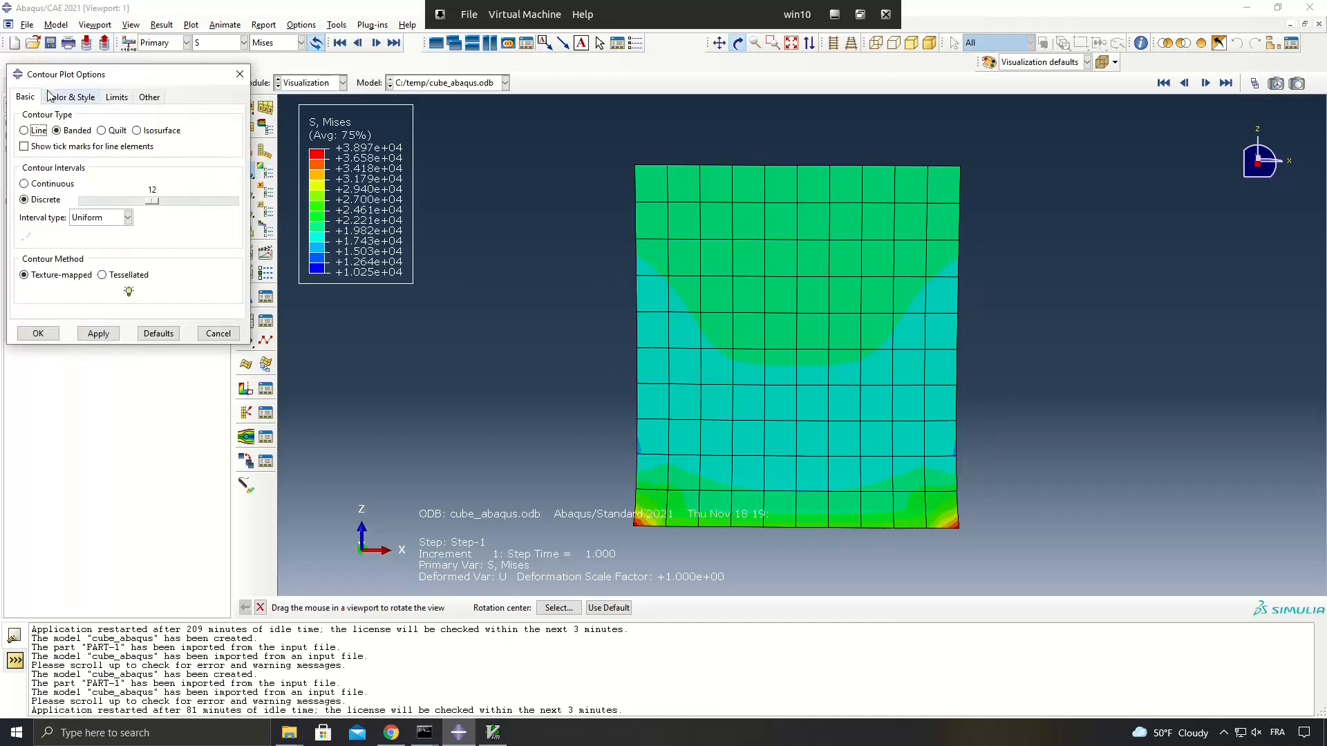
pyautogui.click(224, 336)
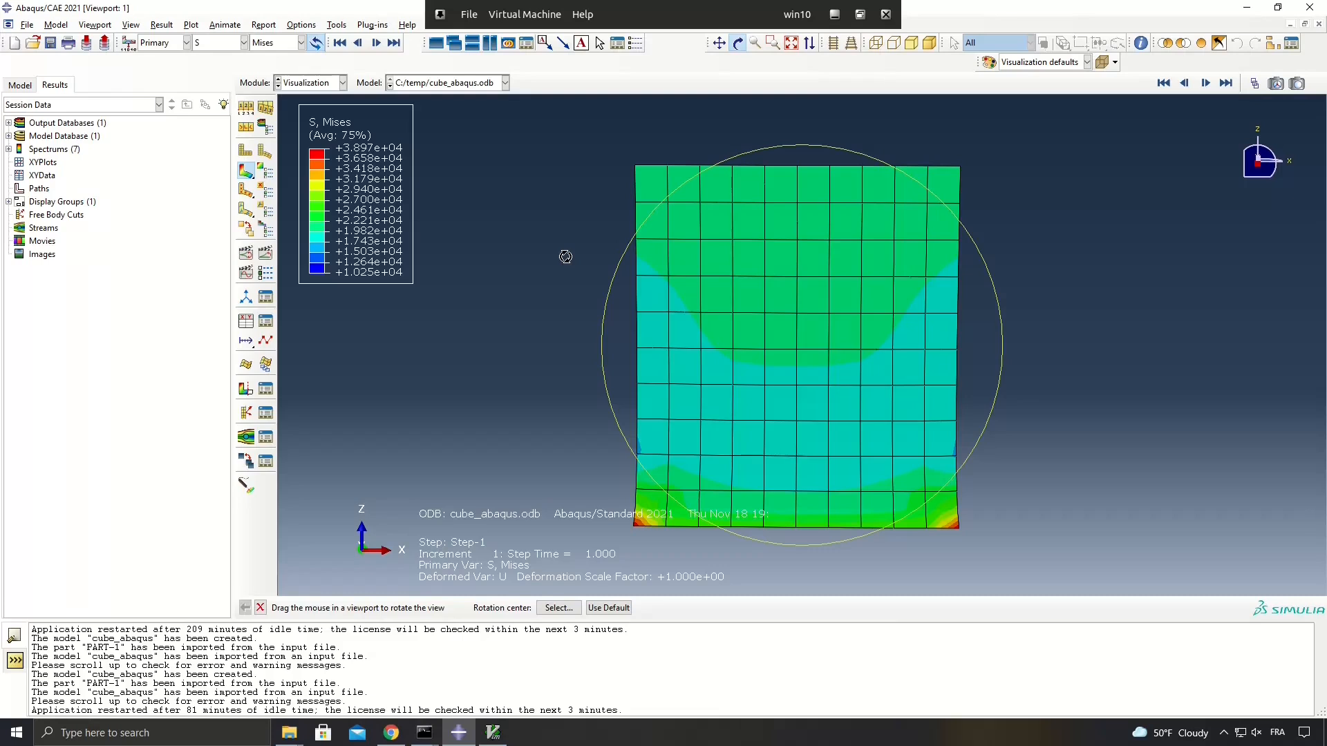
pyautogui.click(245, 252)
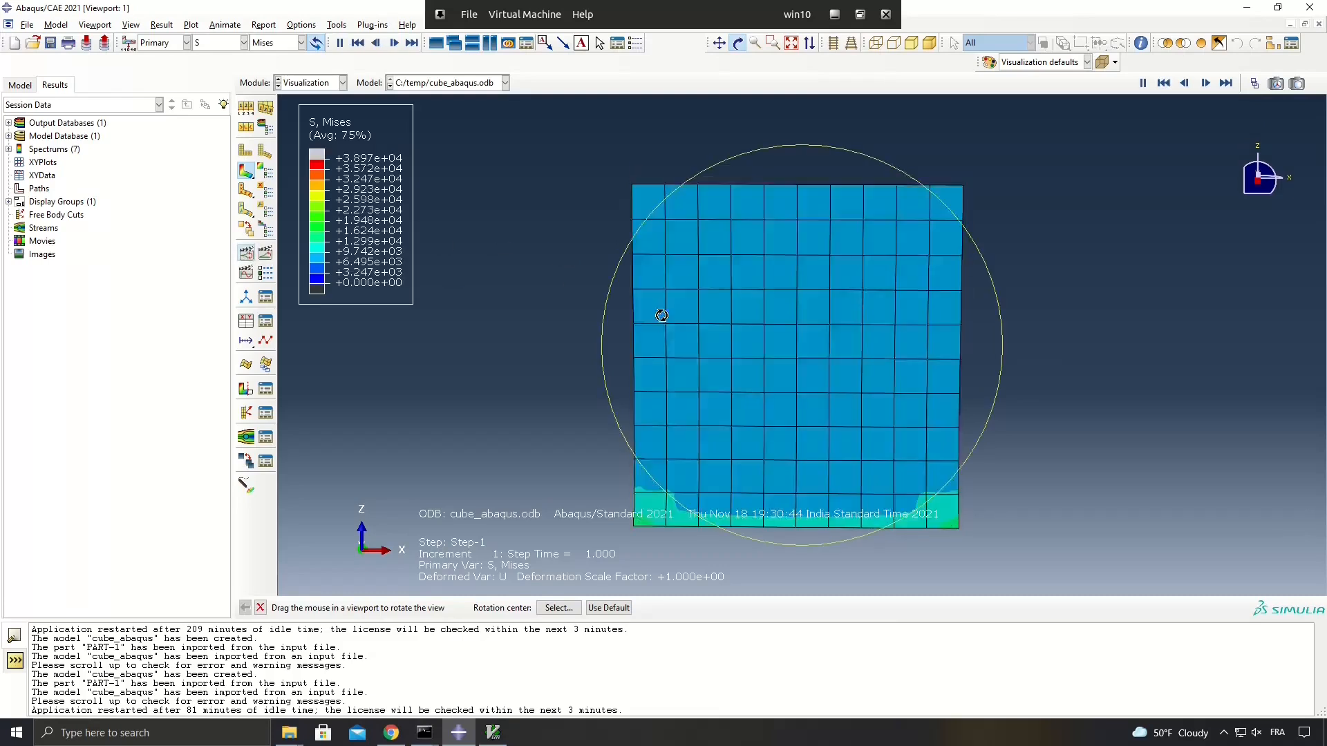
pyautogui.click(246, 253)
pyautogui.moveTo(529, 345); pyautogui.dragTo(672, 371)
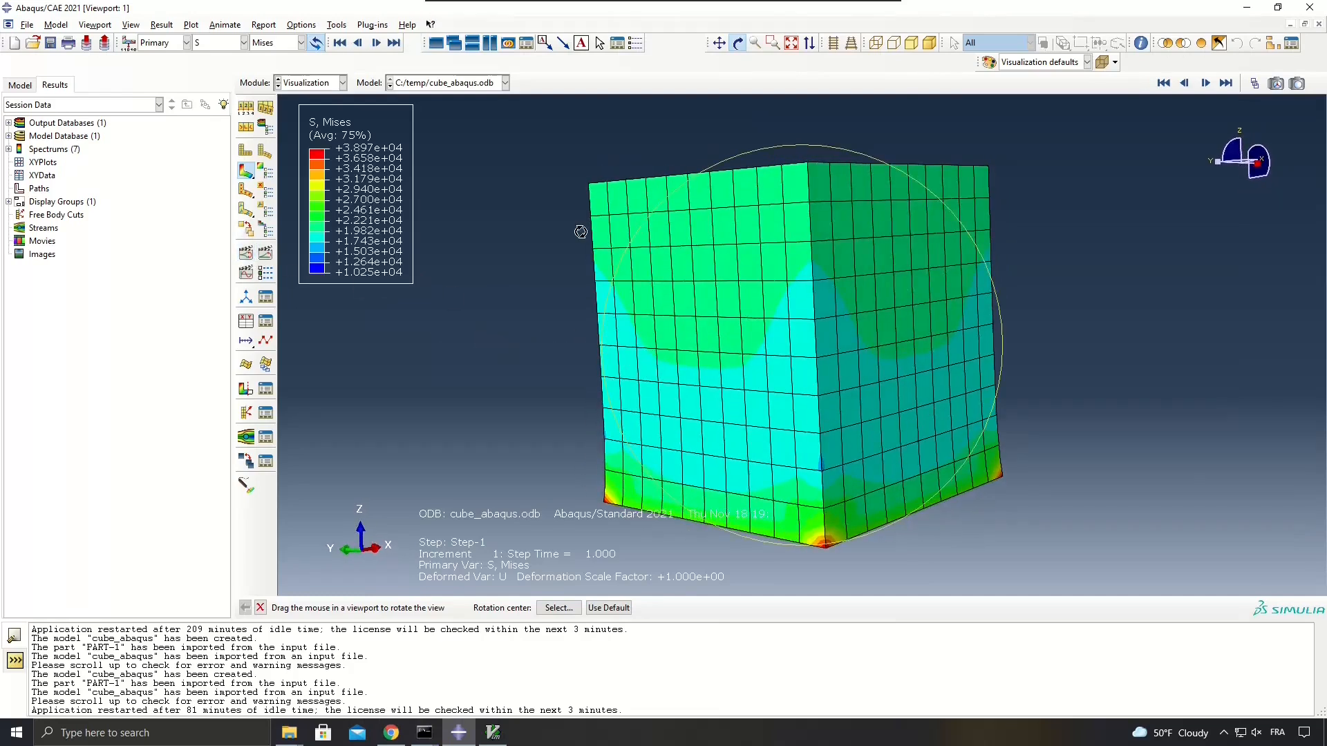
pyautogui.moveTo(584, 335); pyautogui.dragTo(649, 337)
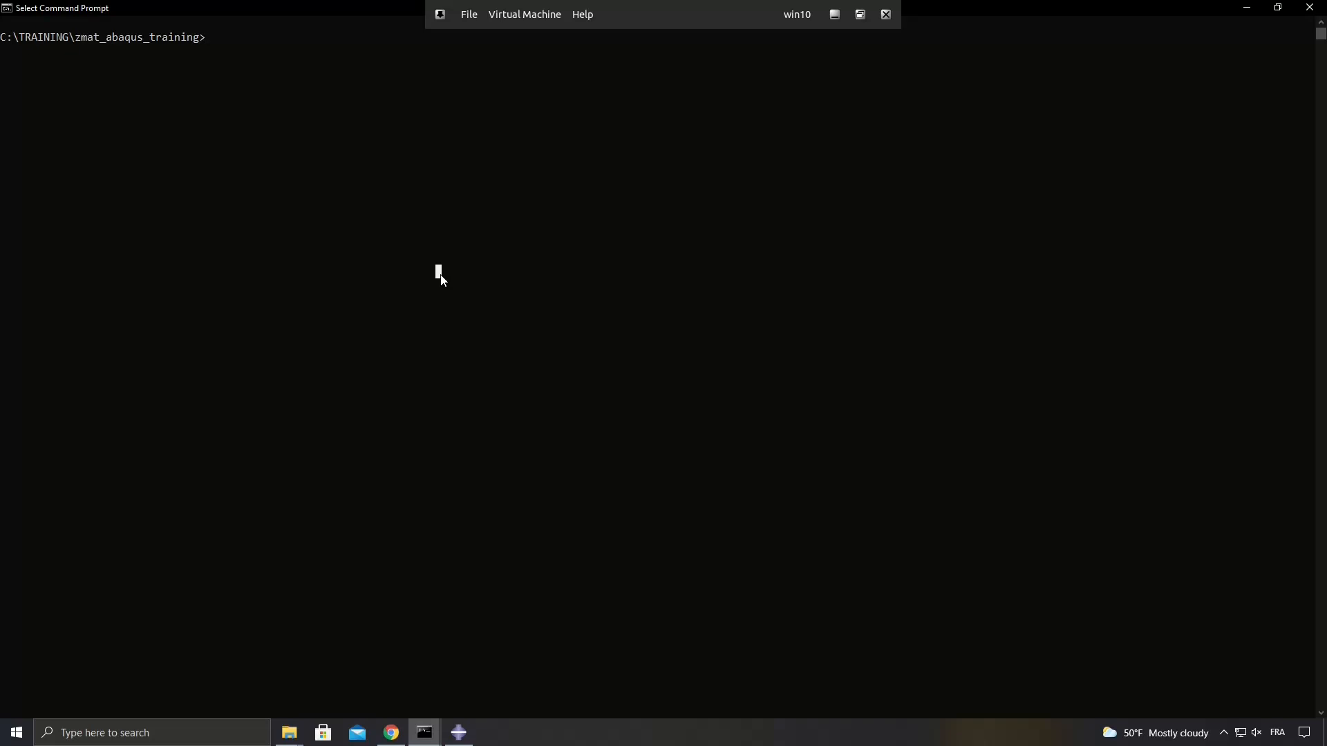
# Open the Windows Environment Variables settings and view the end of the system variables list.
pyautogui.press('super')
pyautogui.write('envi')
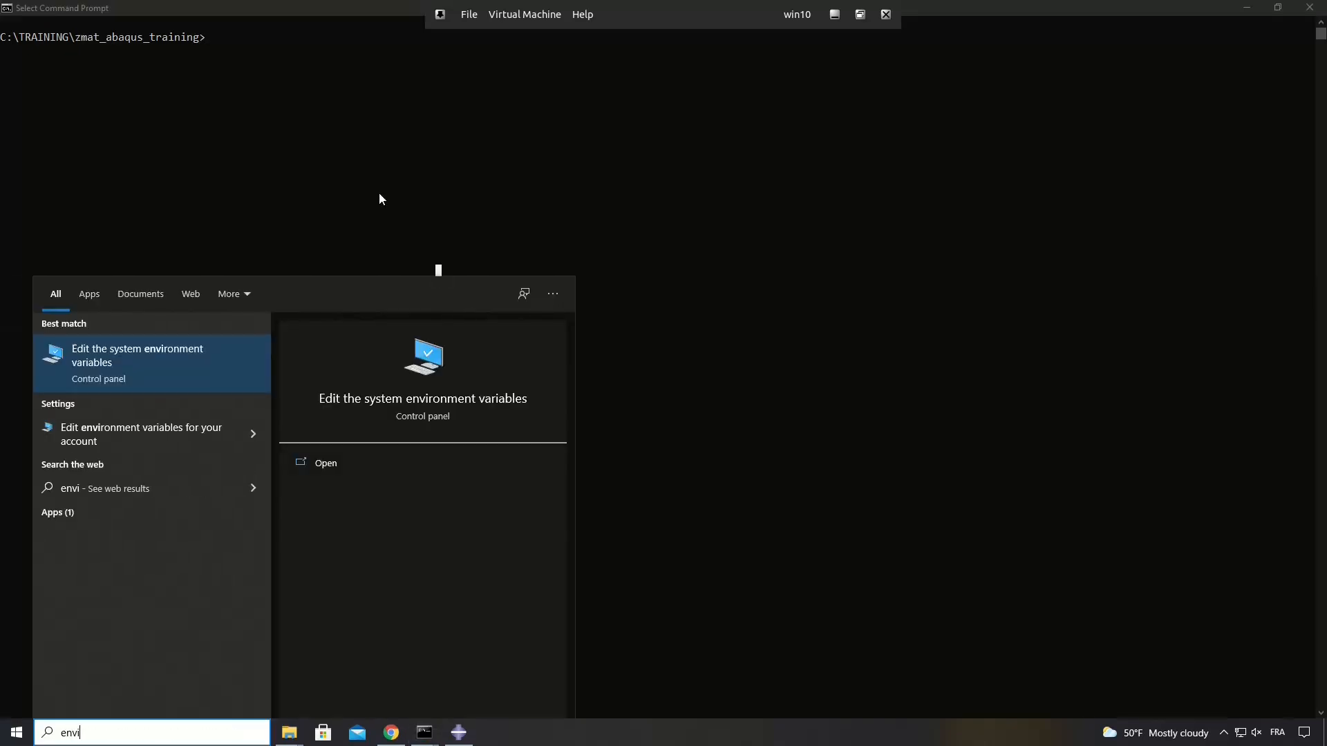
pyautogui.click(139, 366)
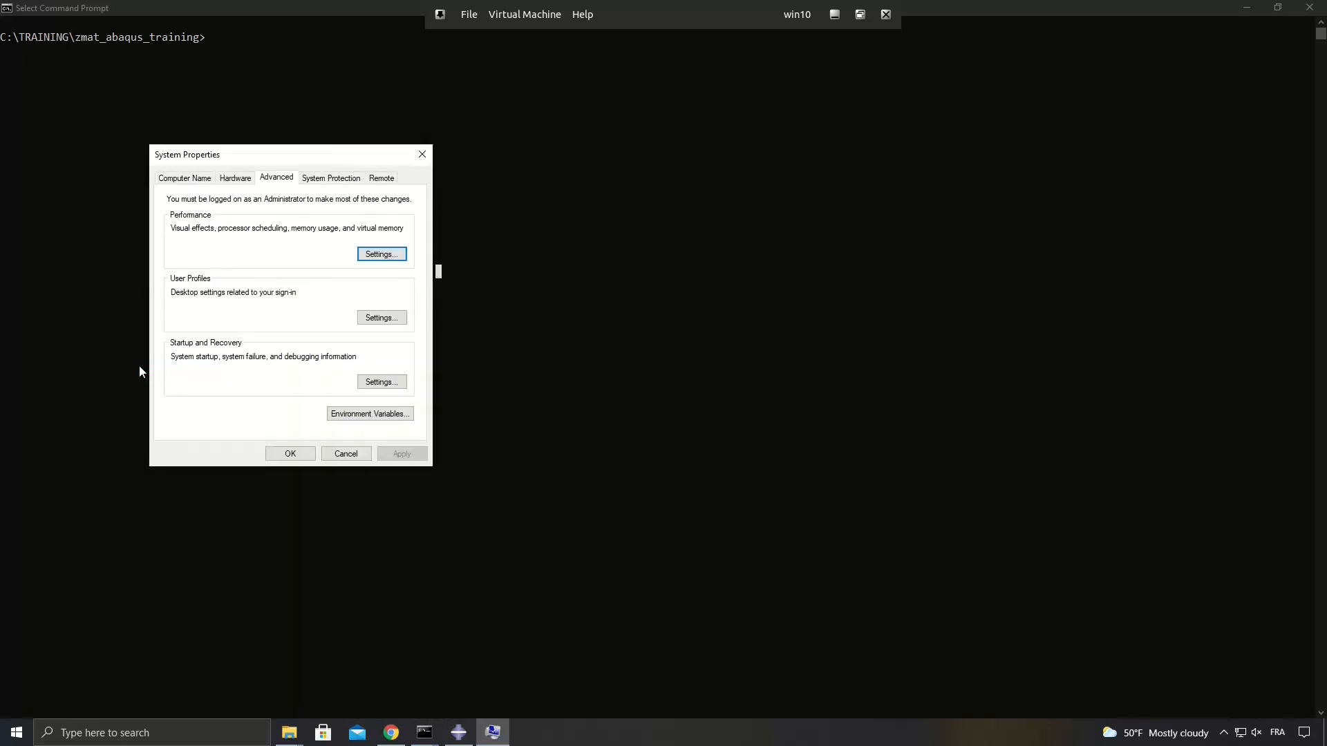
pyautogui.click(359, 415)
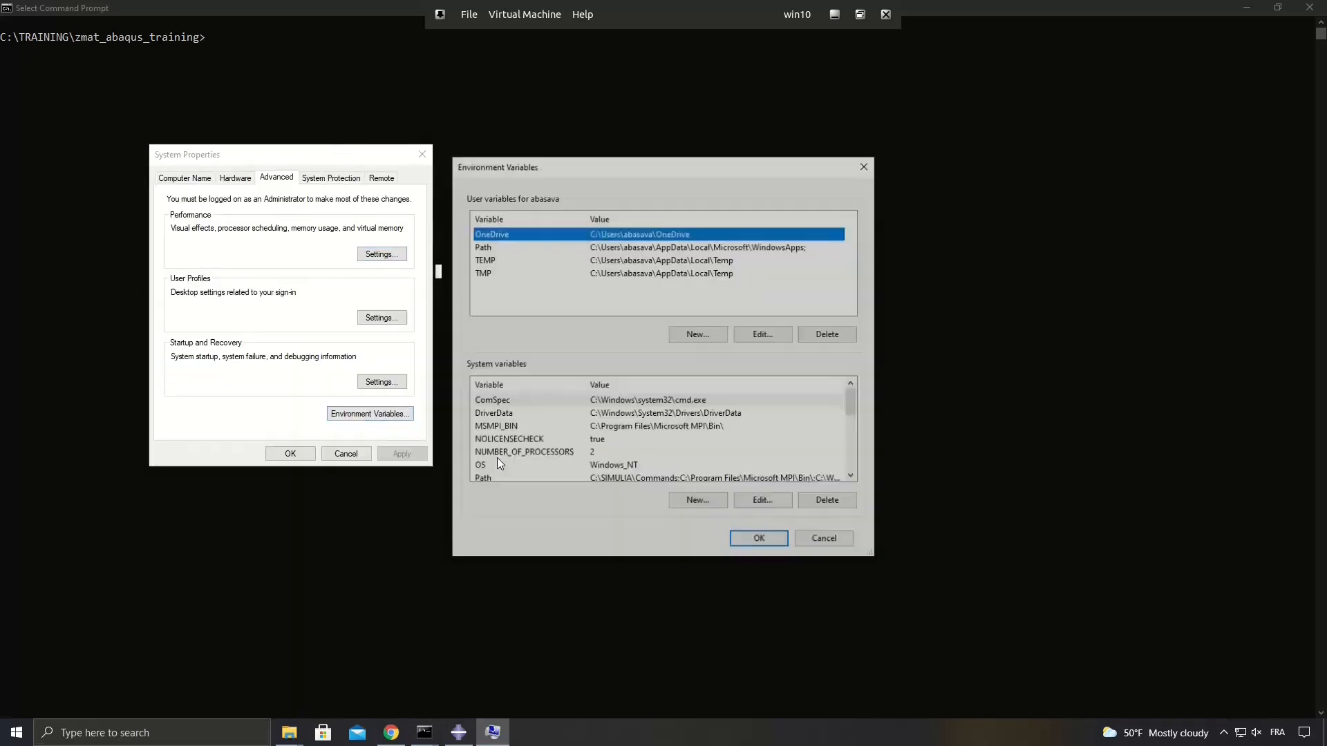
pyautogui.scroll(-3, 553, 452)
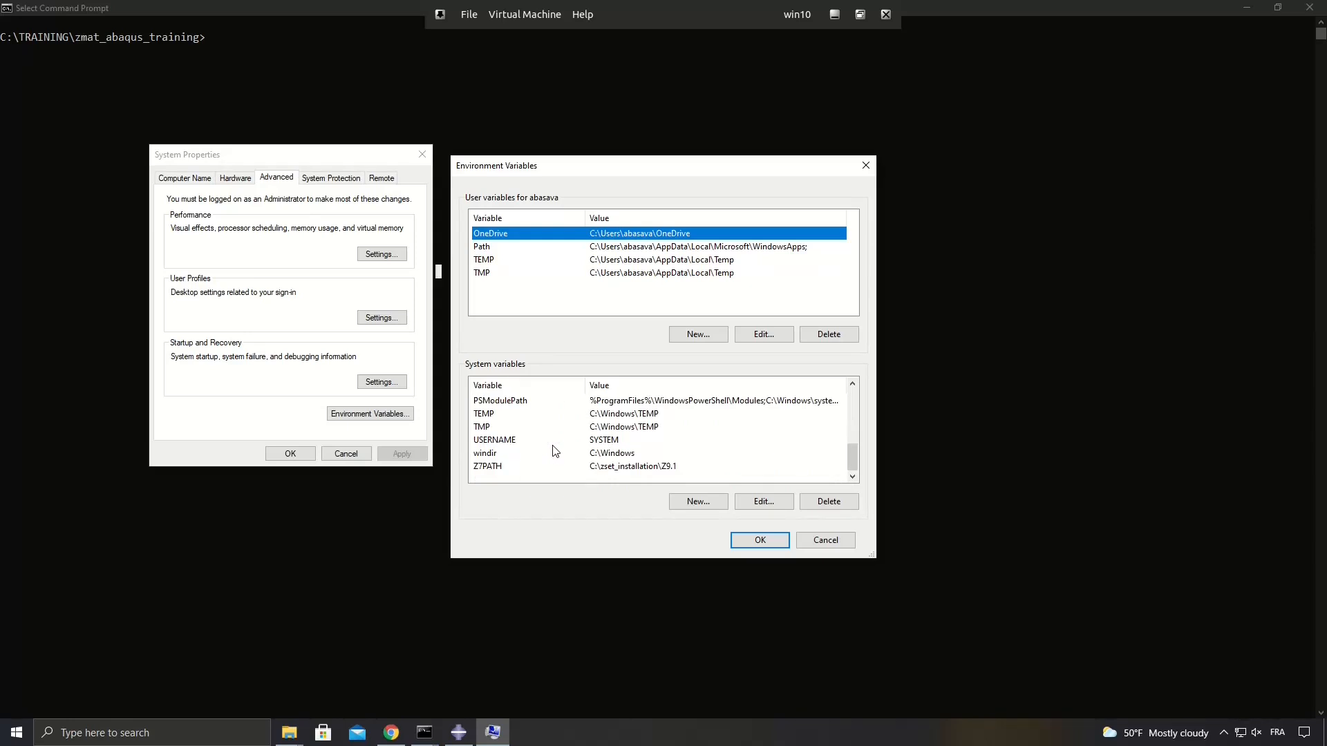
# Start a new system variable and name it ABAQUS_ROOT.
pyautogui.click(694, 505)
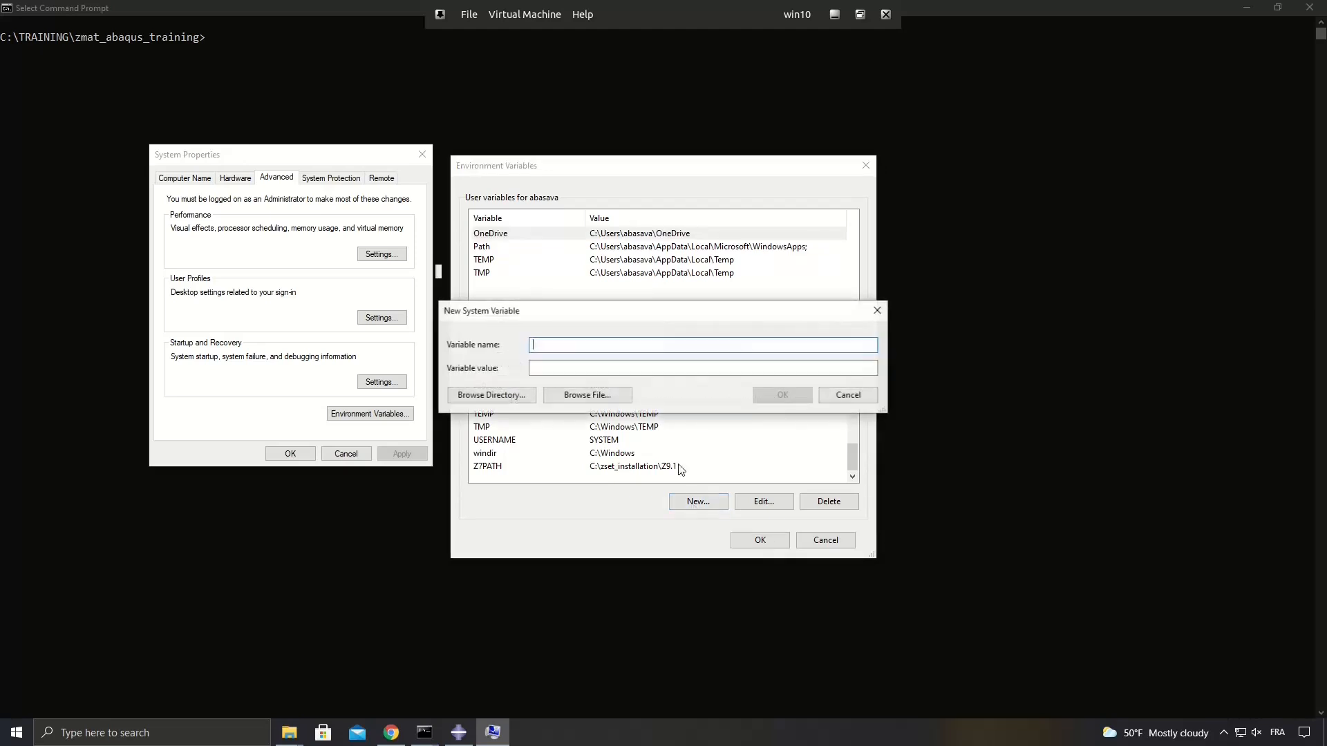
pyautogui.write('ABA')
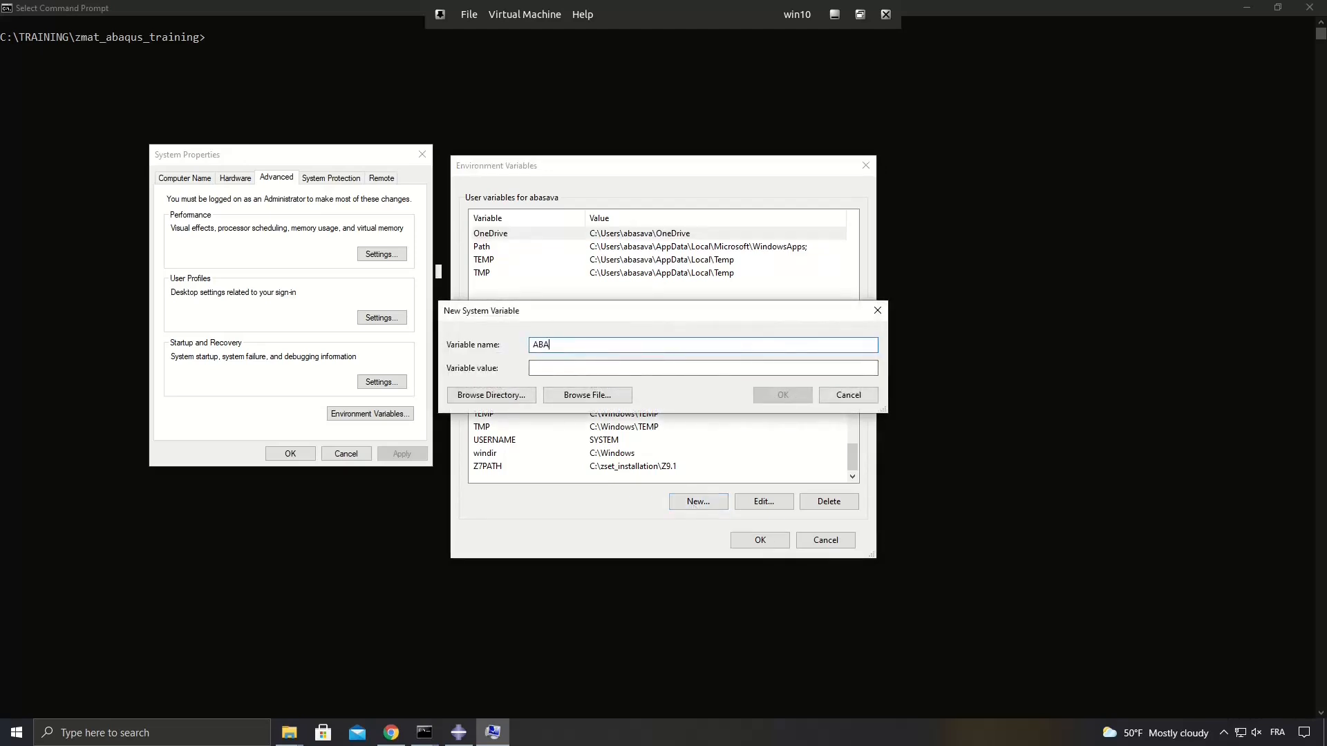
pyautogui.write('QUS_ROOT')
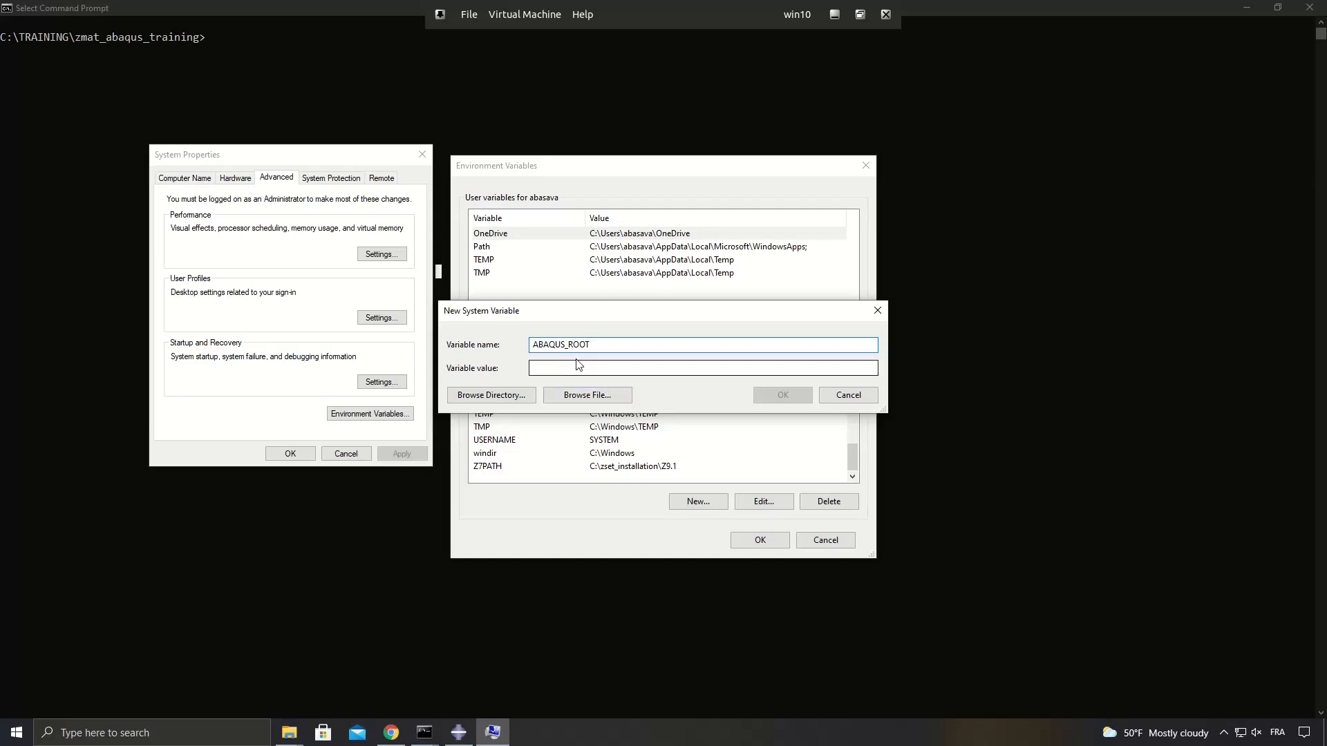
pyautogui.click(563, 367)
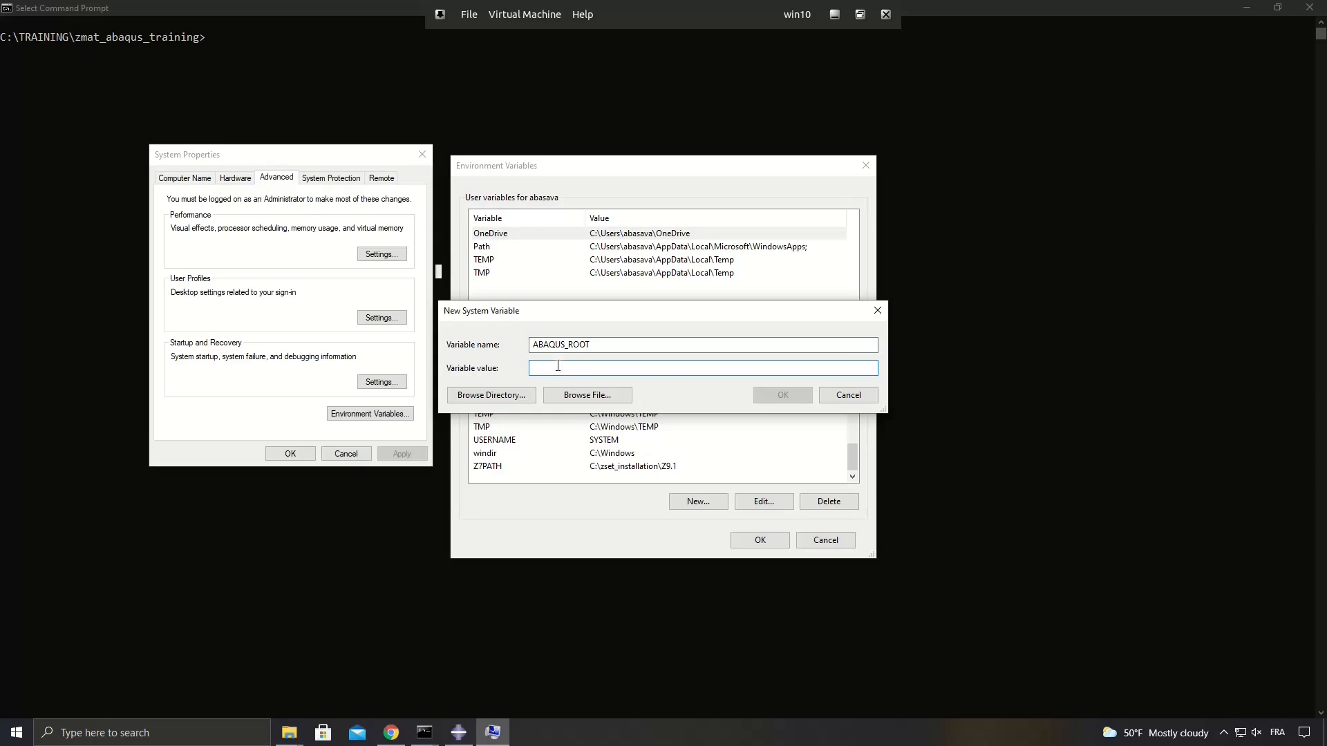
# Set the ABAQUS_ROOT value to the directory C:\SIMULIA\EstProducts\2021 and create the variable.
pyautogui.click(492, 396)
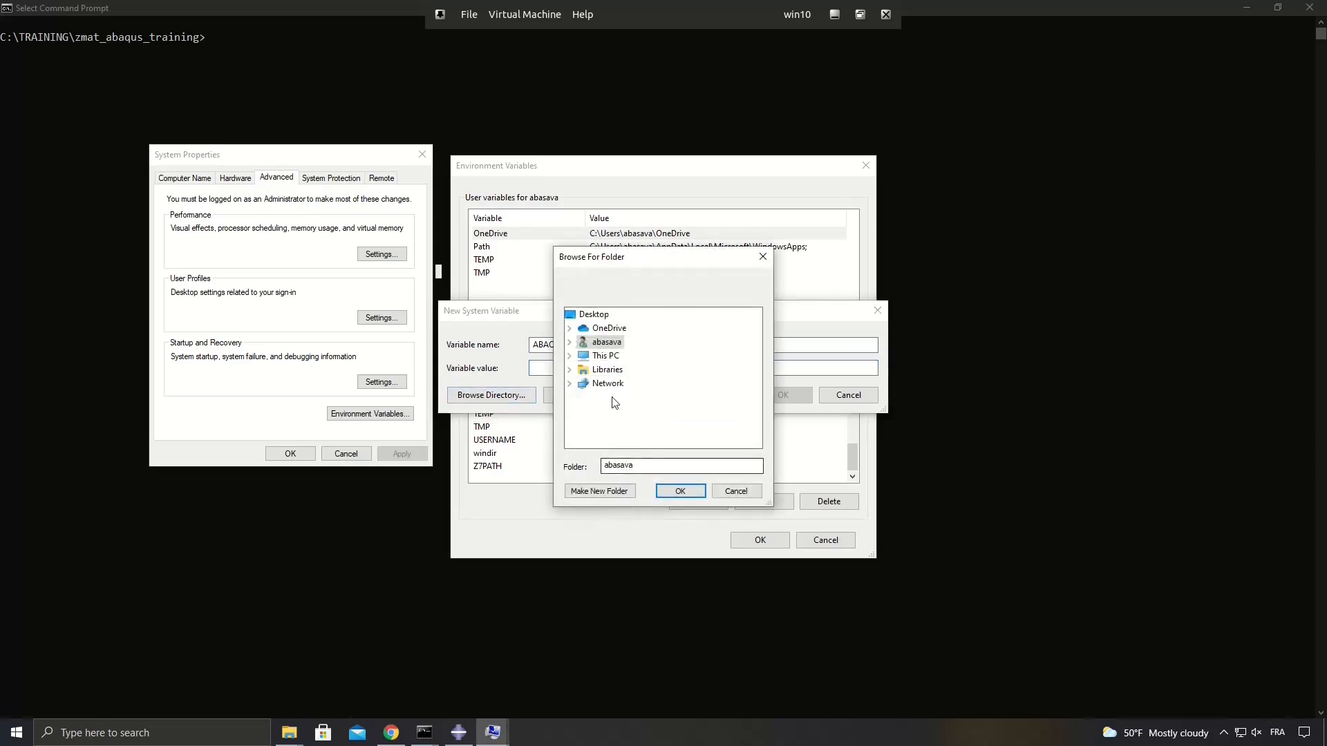
pyautogui.click(569, 356)
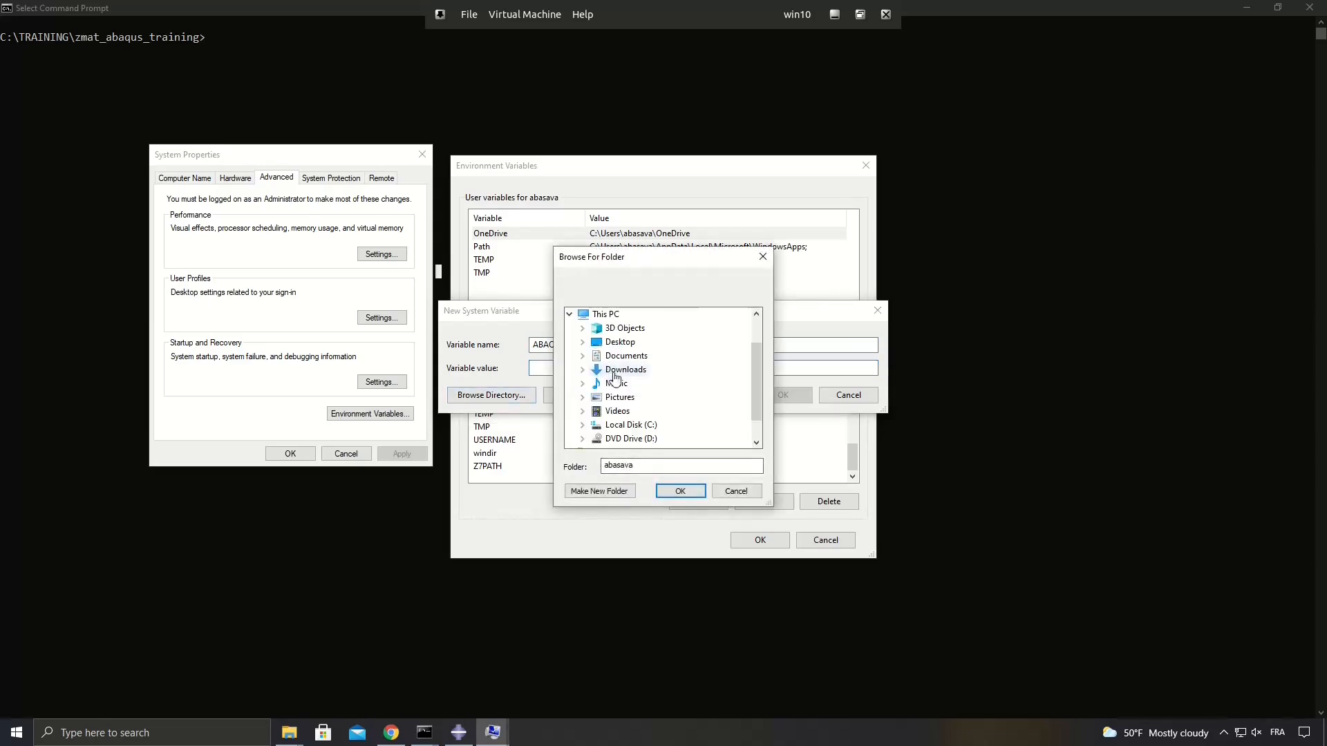
pyautogui.doubleClick(625, 397)
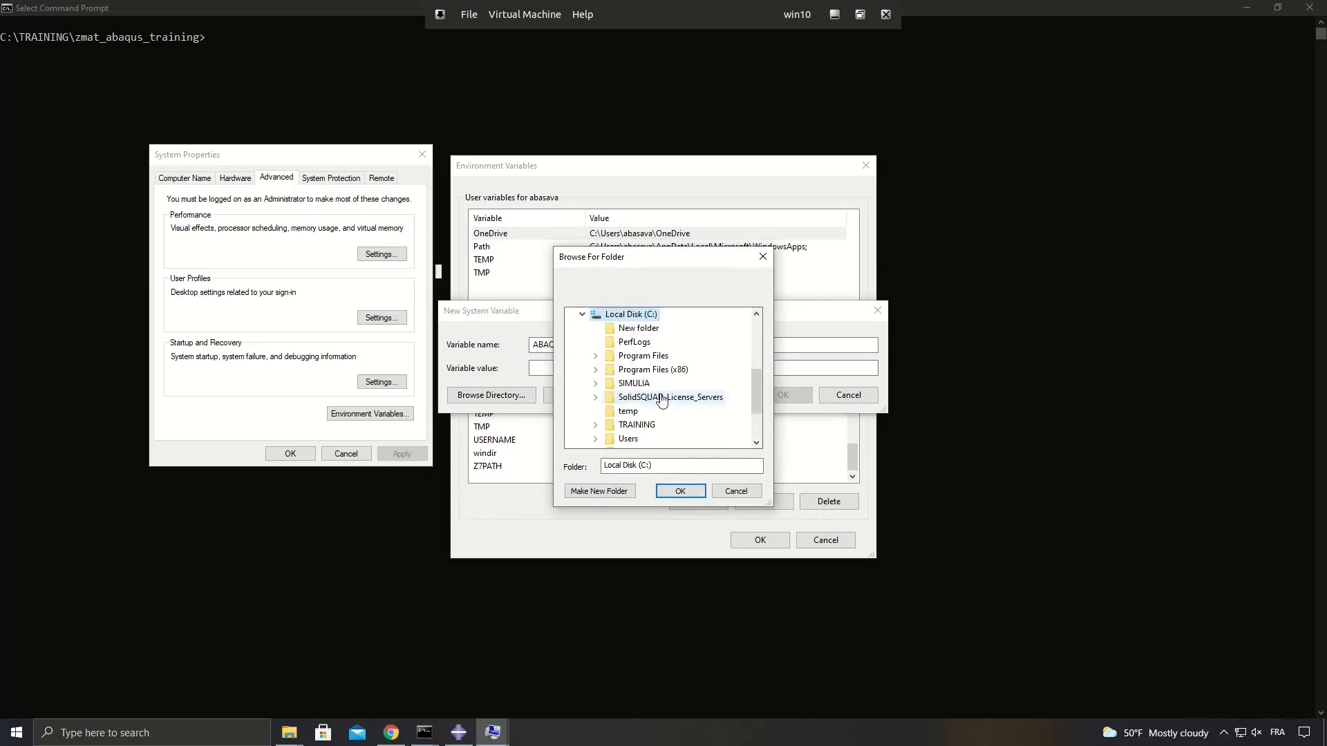
pyautogui.doubleClick(665, 385)
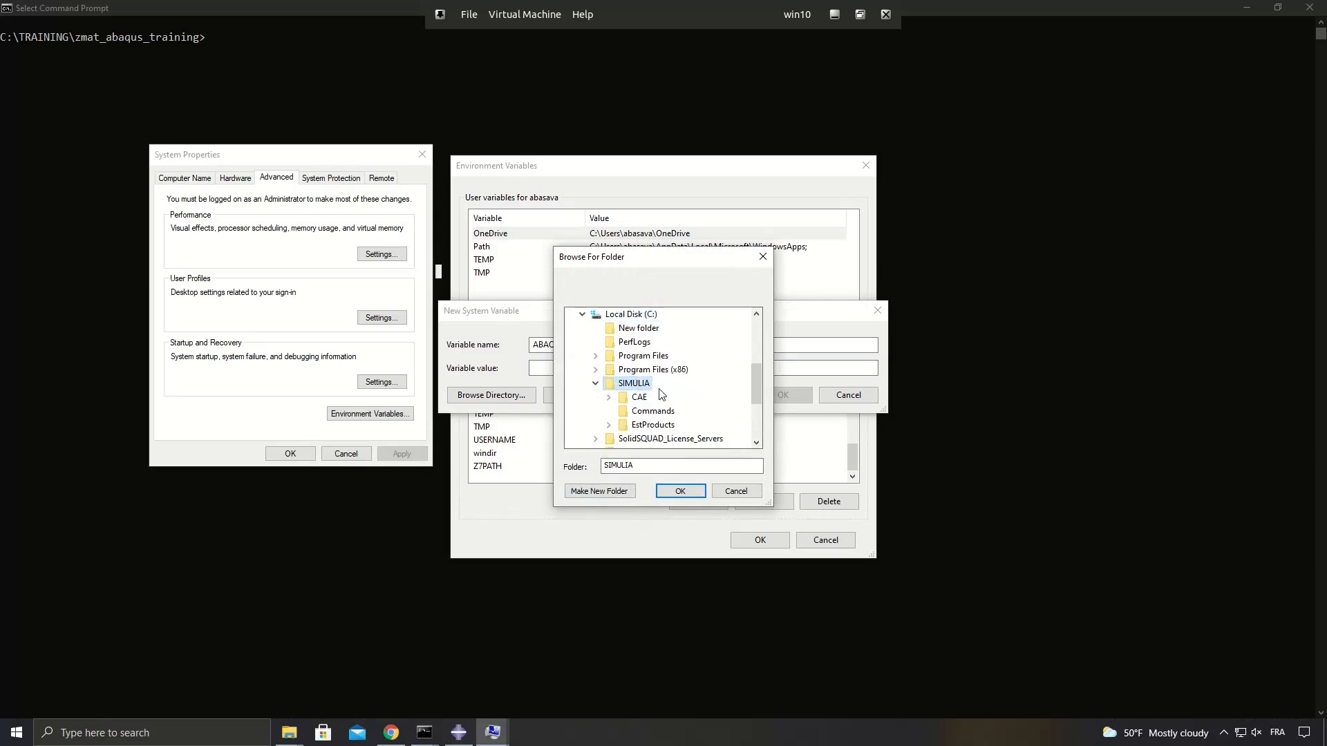
pyautogui.doubleClick(668, 426)
pyautogui.scroll(-1, 672, 404)
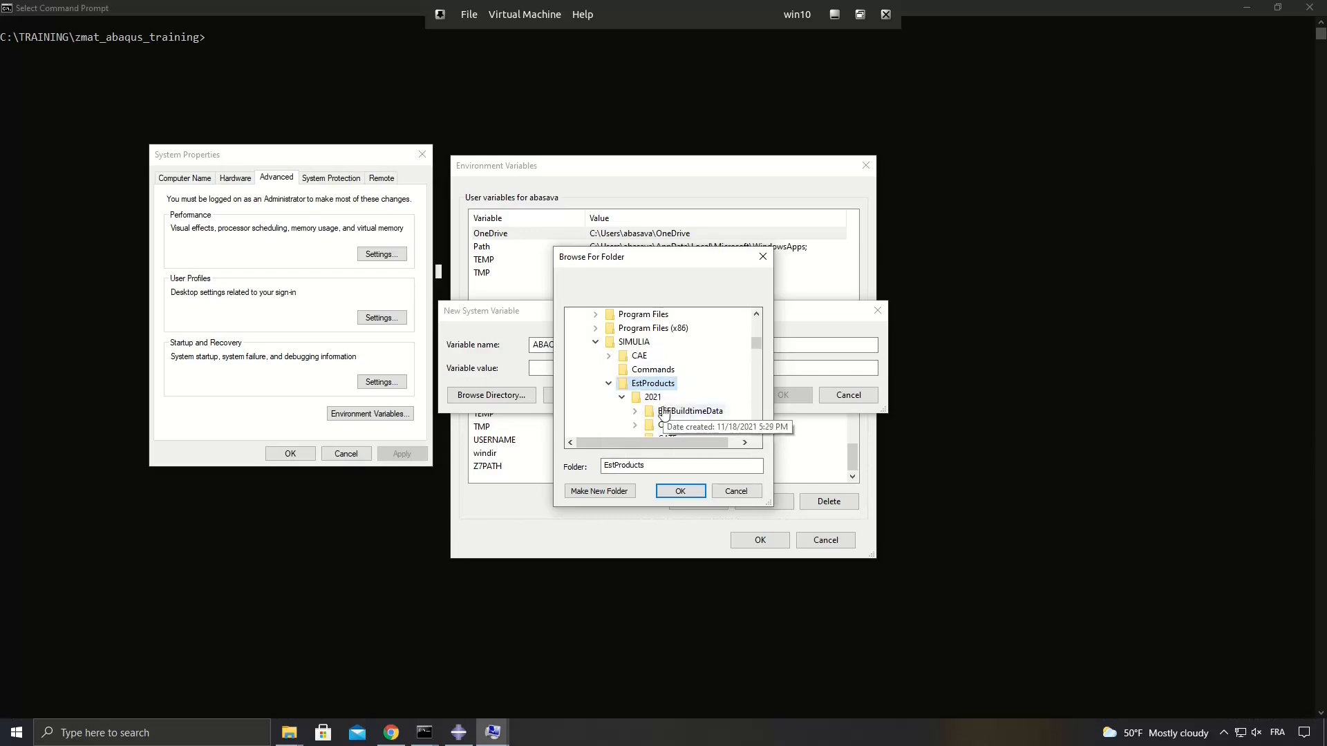
pyautogui.doubleClick(652, 397)
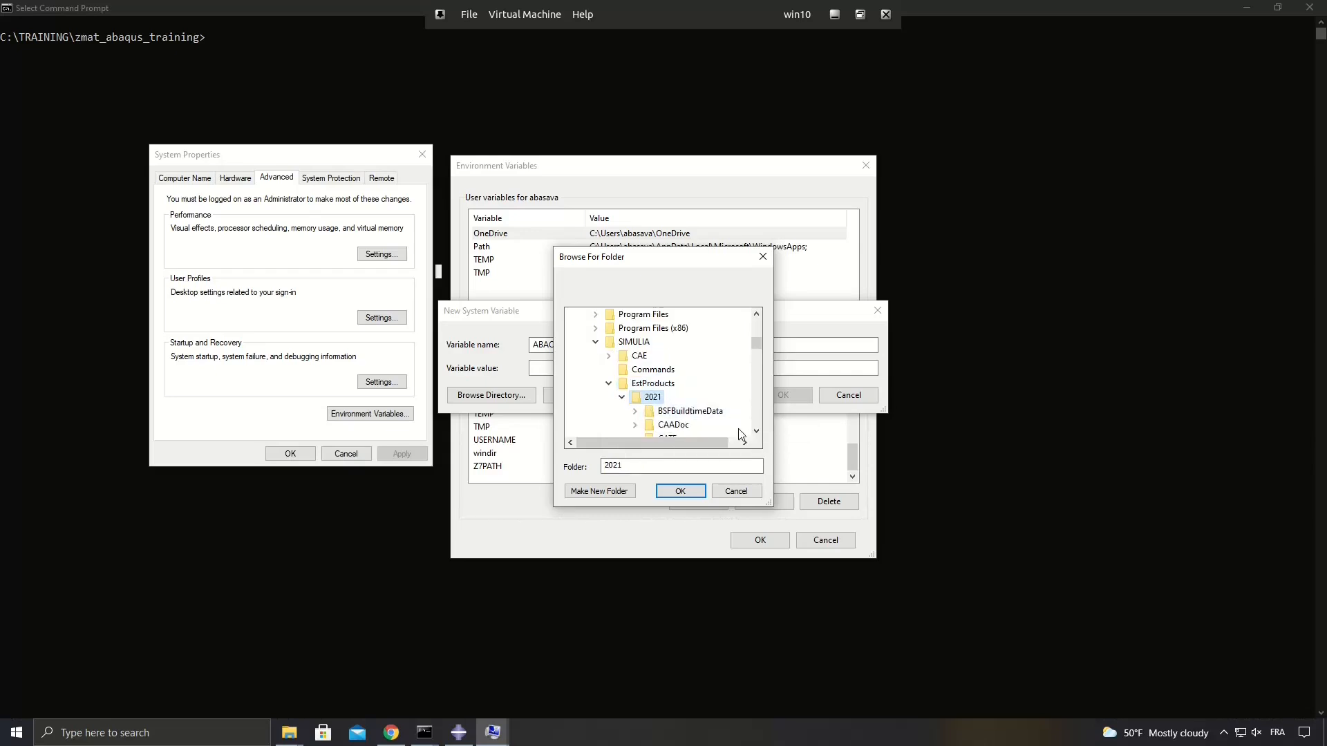
pyautogui.click(685, 490)
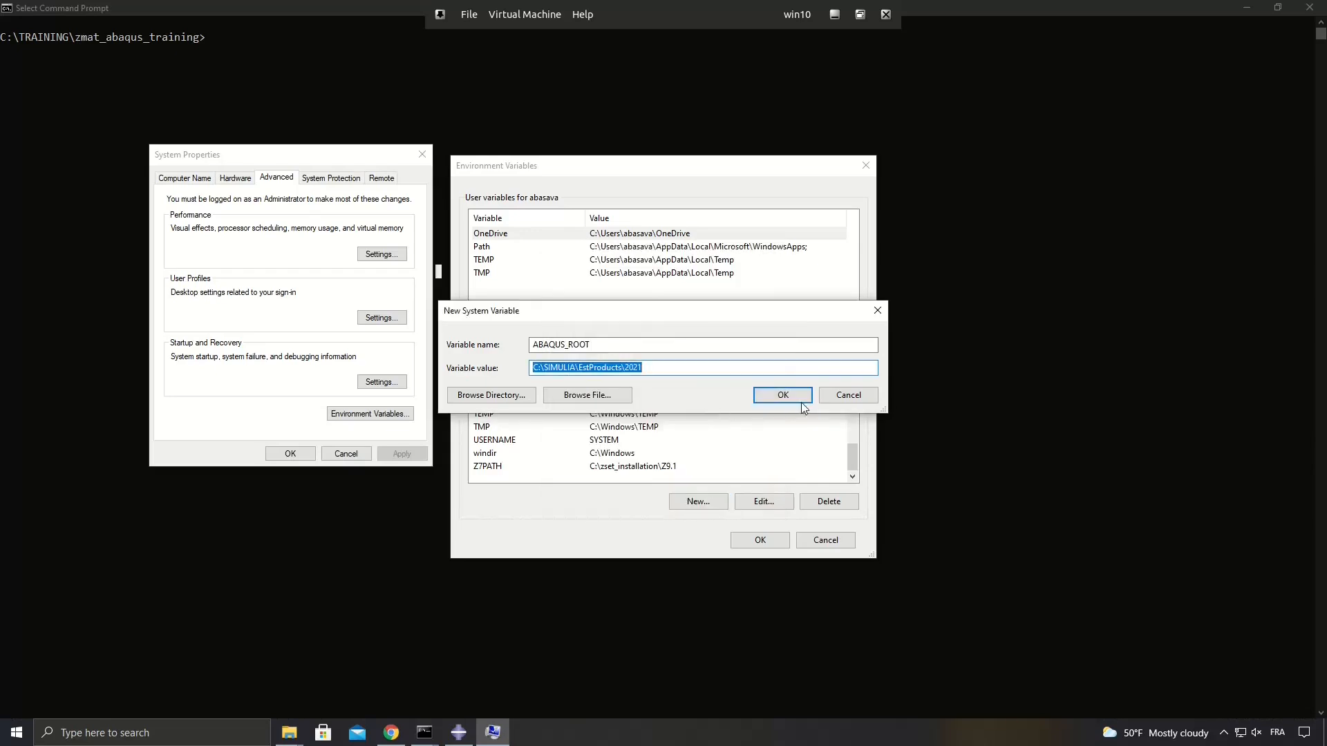
pyautogui.click(784, 396)
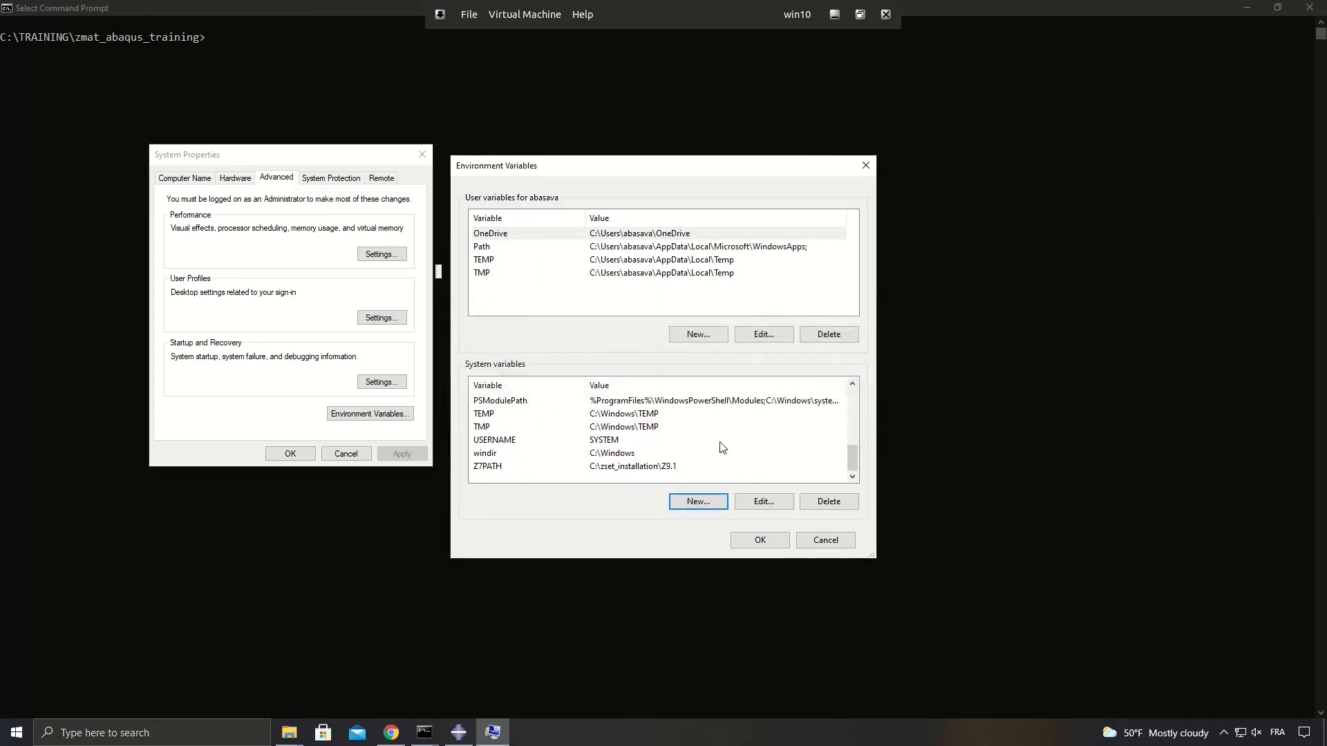
# Check the Z7PATH system variable and the C:\zset_installation\Z9.1\win64 entry in the system Path variable.
pyautogui.click(488, 469)
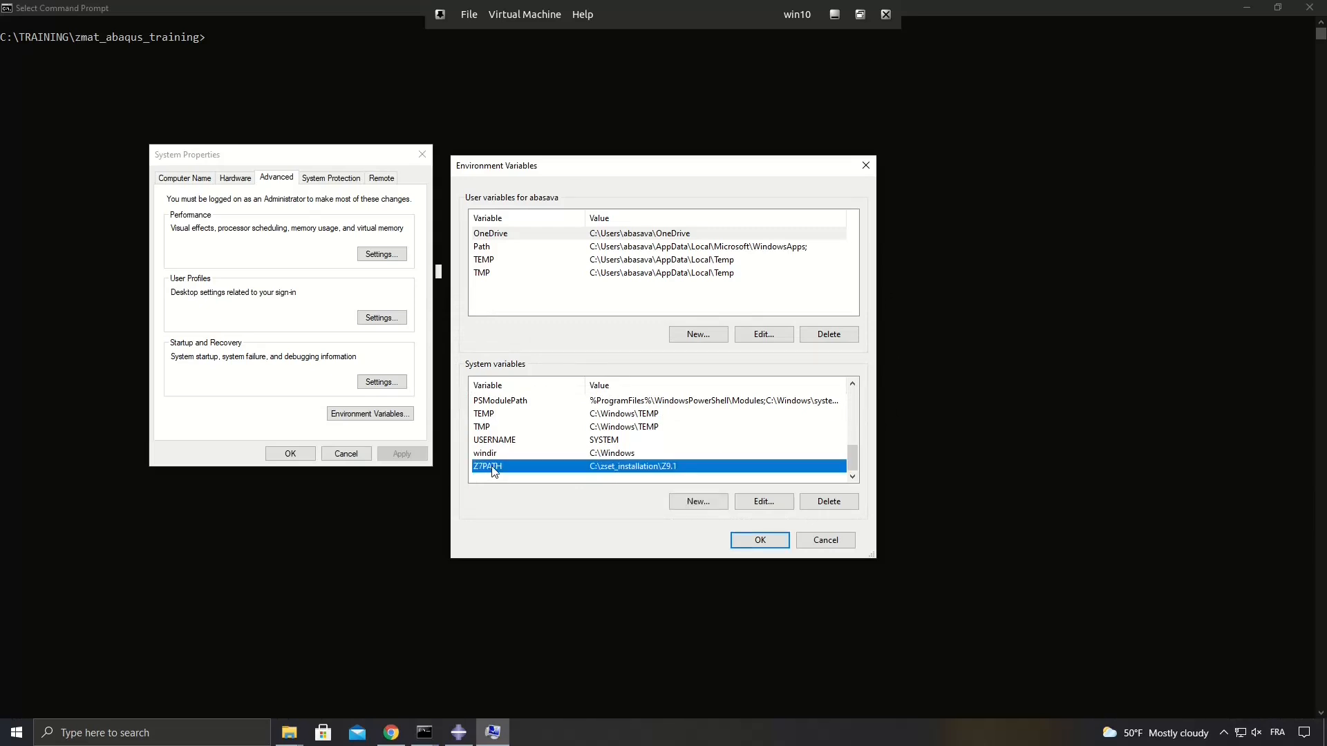
pyautogui.scroll(2, 489, 472)
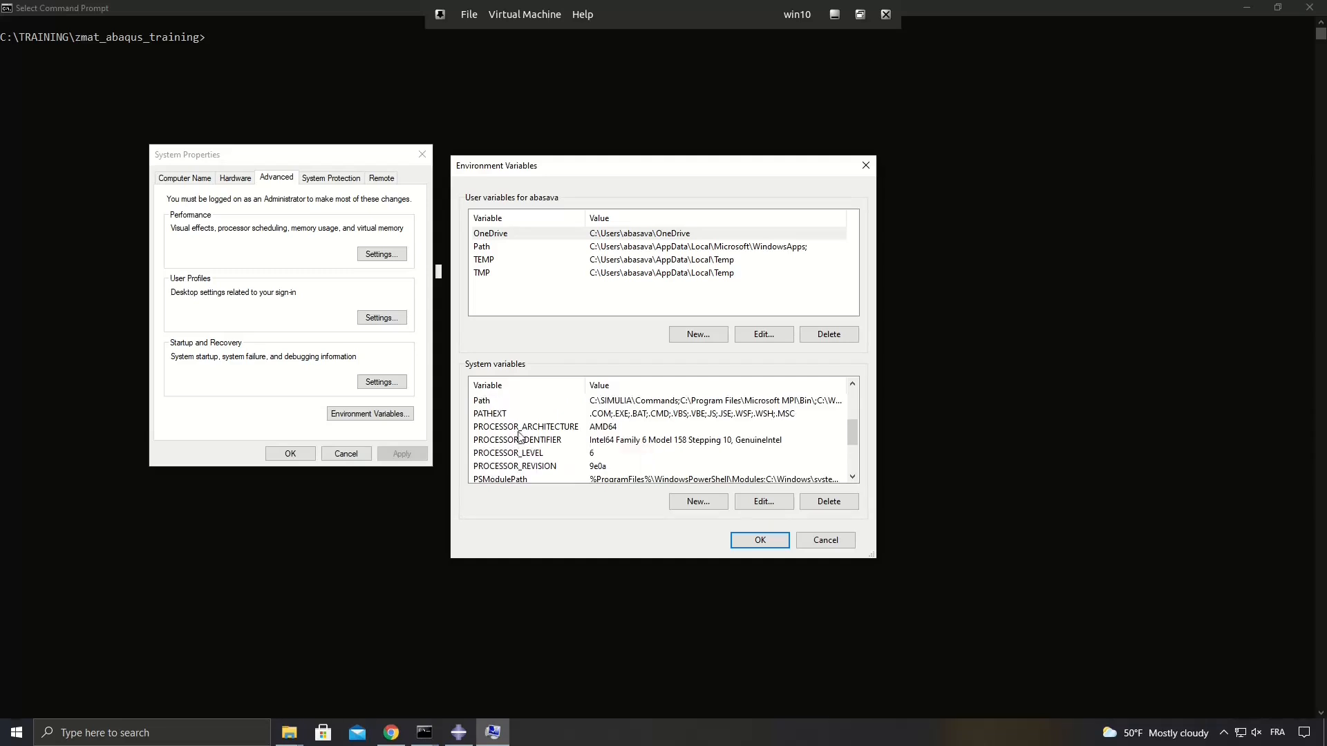
pyautogui.click(513, 401)
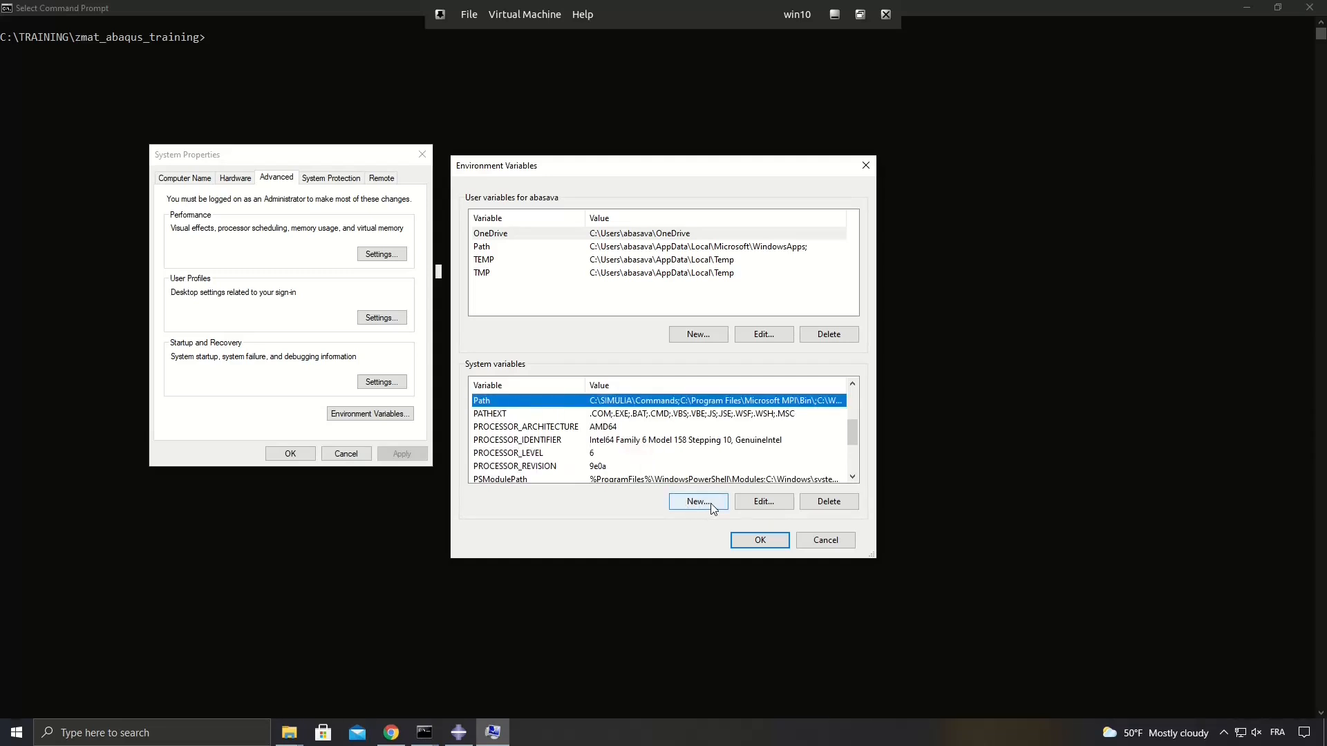
pyautogui.click(764, 502)
pyautogui.click(554, 320)
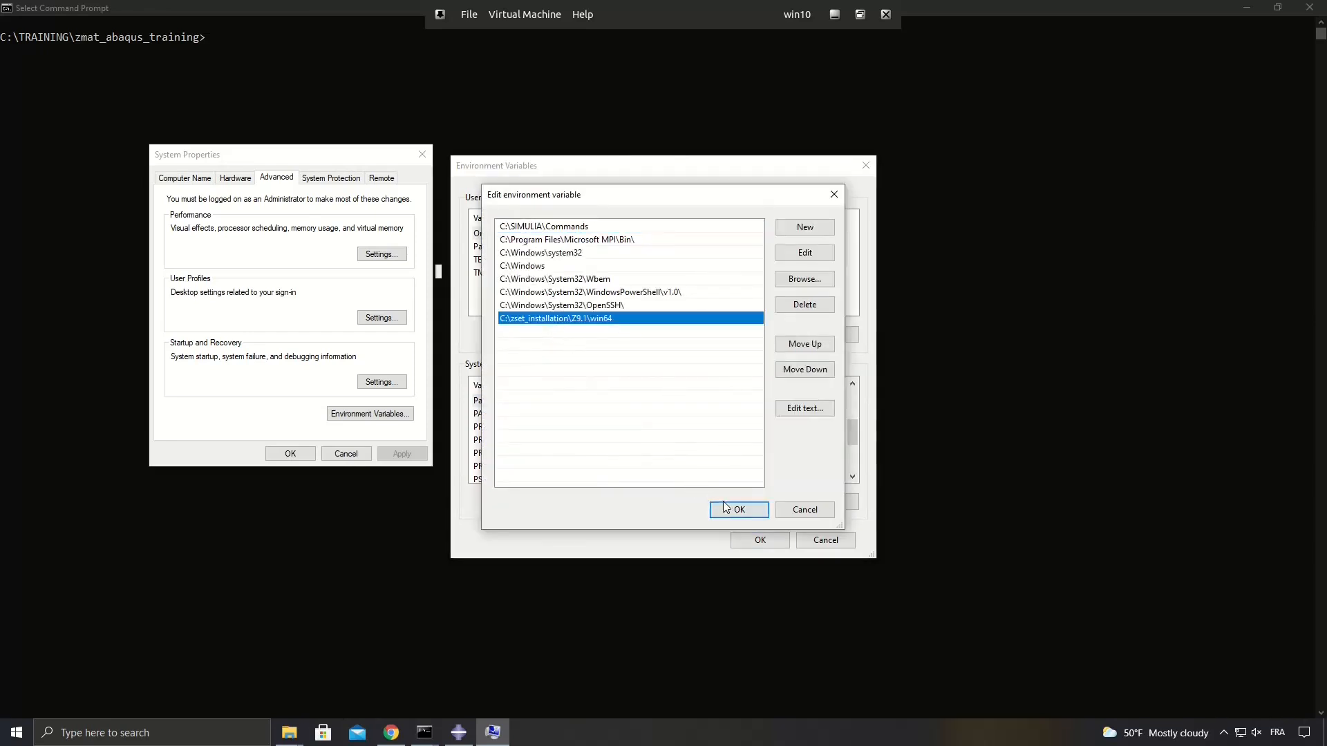
pyautogui.click(754, 509)
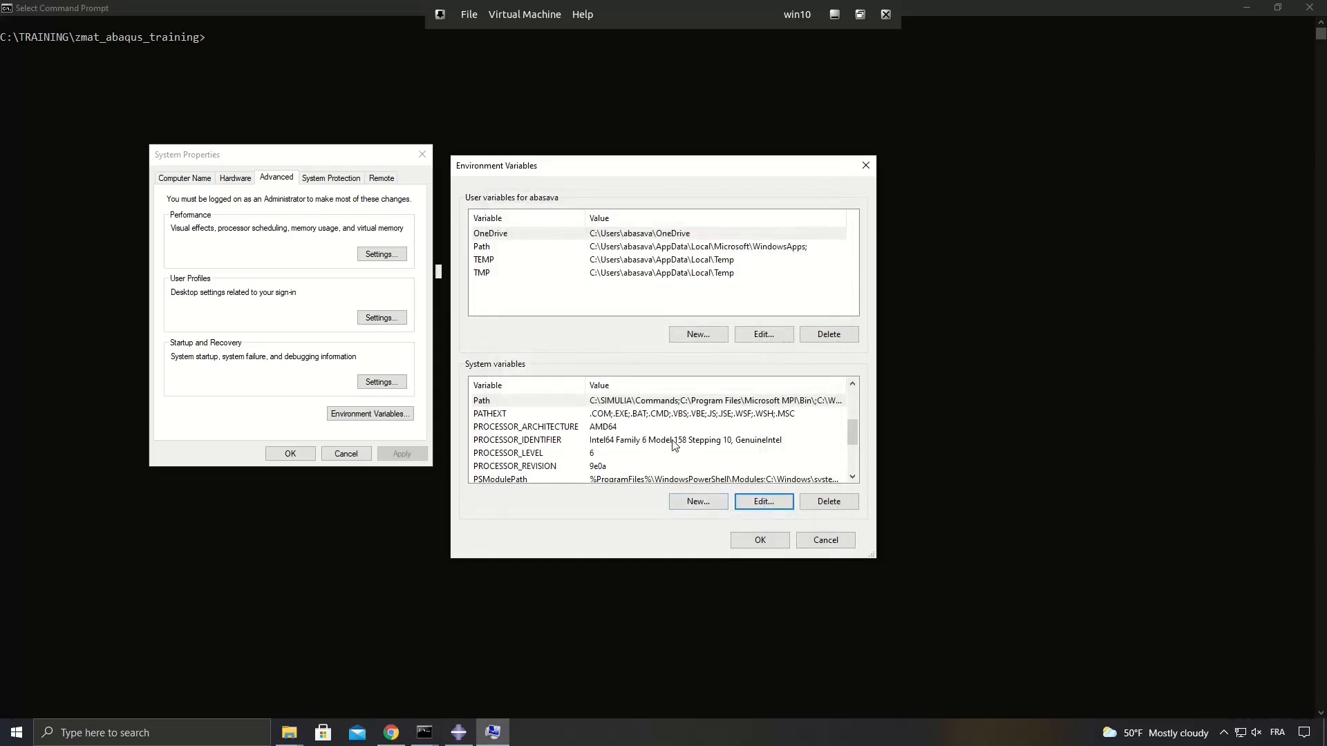
# Review the ABAQUS_ROOT entry among the system variables, then accept the environment variable settings and close System Properties.
pyautogui.scroll(-2, 674, 444)
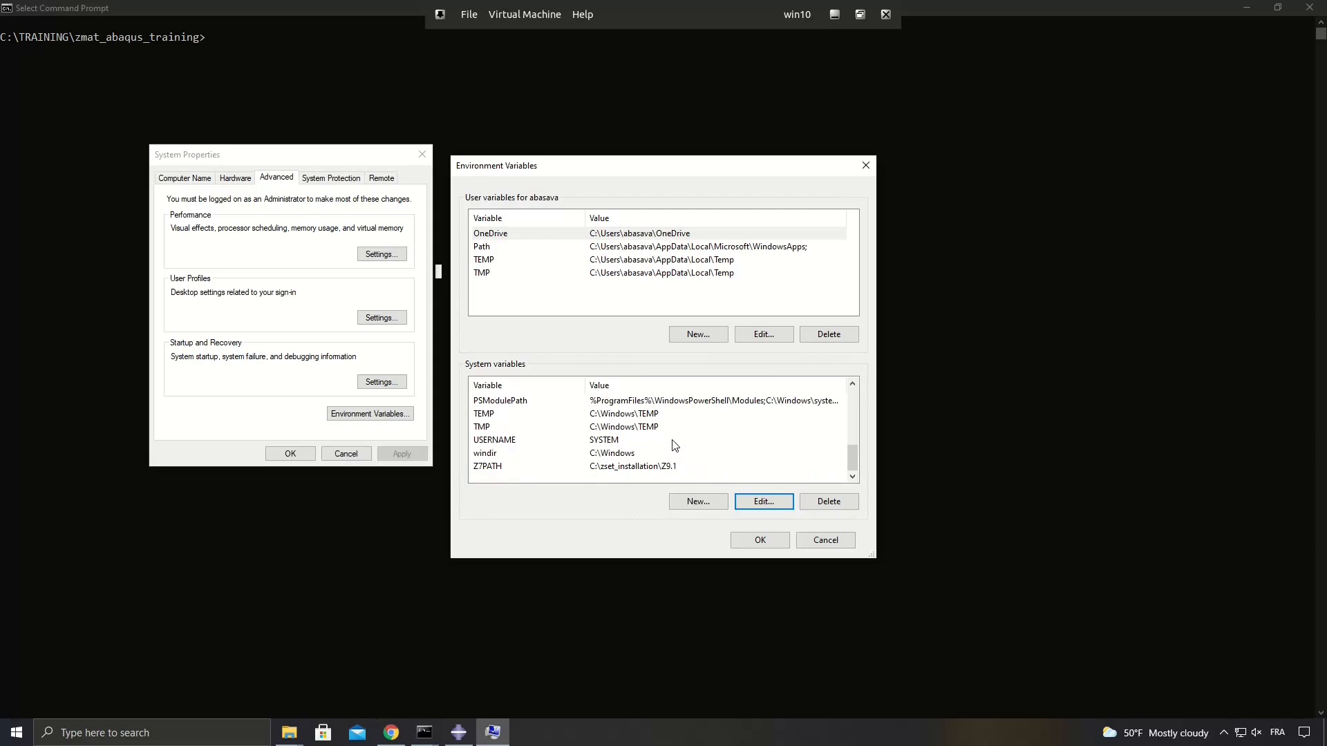
pyautogui.scroll(5, 674, 445)
pyautogui.click(525, 403)
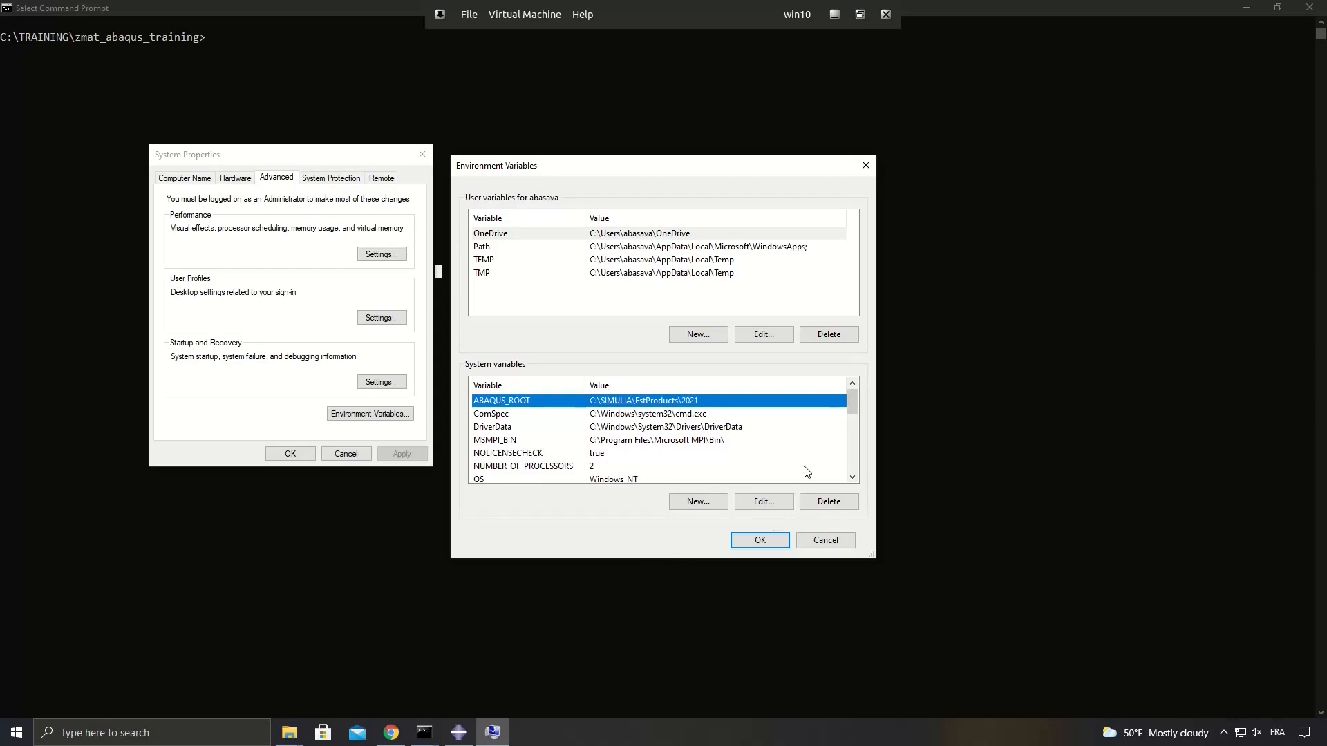
pyautogui.click(763, 541)
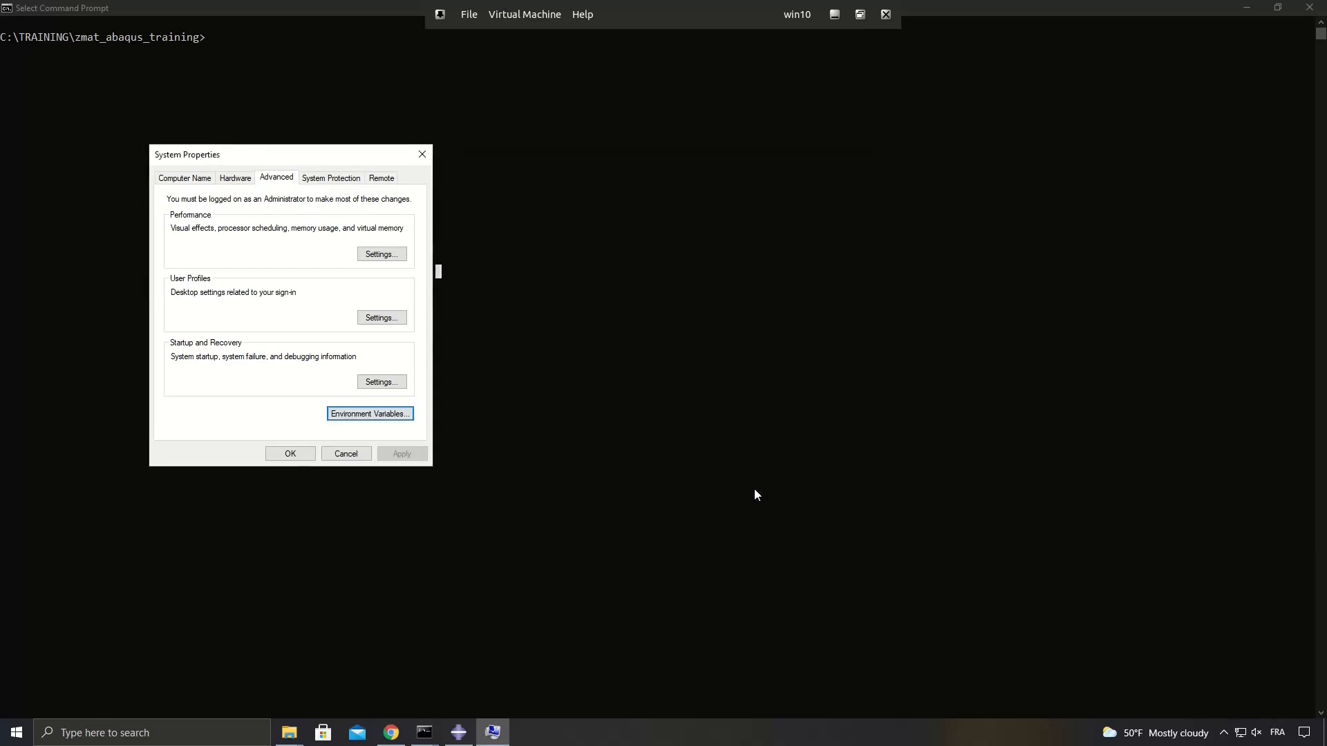
pyautogui.click(290, 454)
# In the Command Prompt, open the Abaqus results in Zmaster by running Zodb -G cube_abaqus.odb.
pyautogui.click(262, 65)
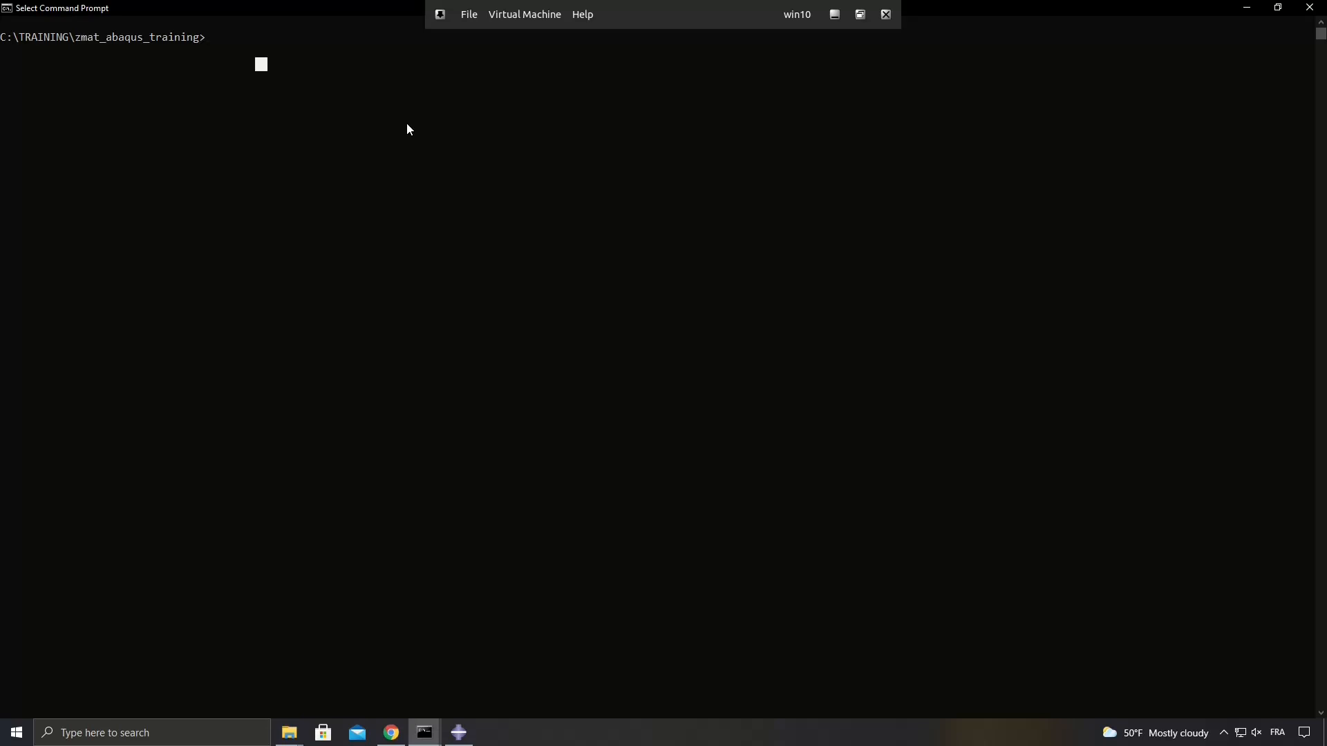
pyautogui.write('Zodb -G')
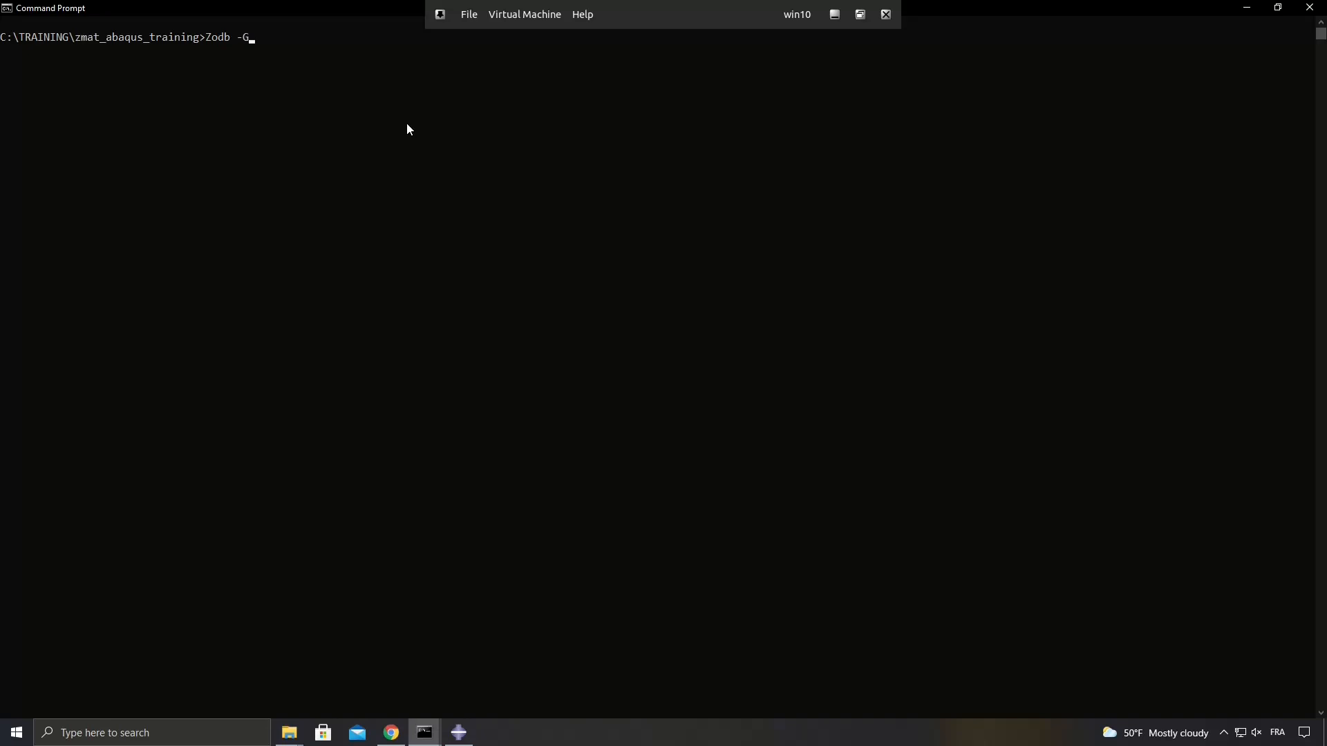
pyautogui.write(' cube_abaqus.odb')
pyautogui.press('Return')
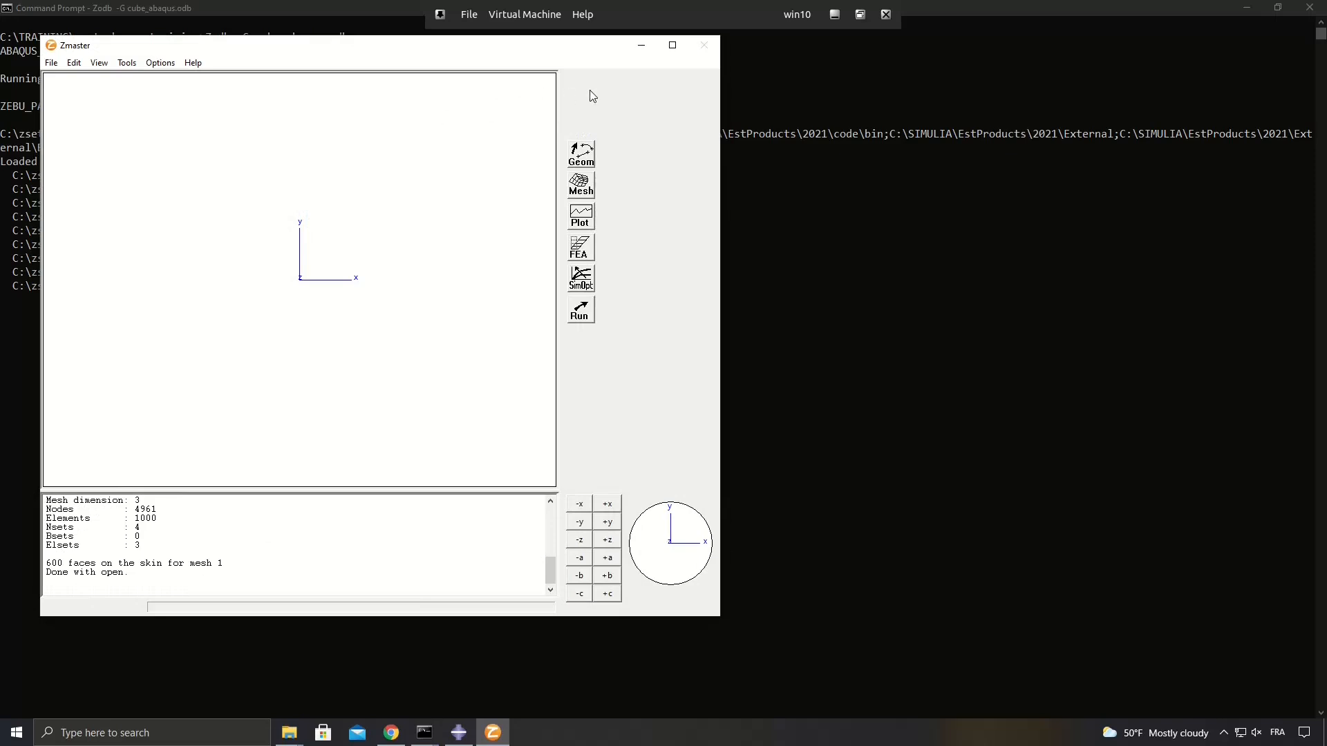
# Maximize the Zmaster window and display the cube's mesh in a rotated 3D view.
pyautogui.click(669, 54)
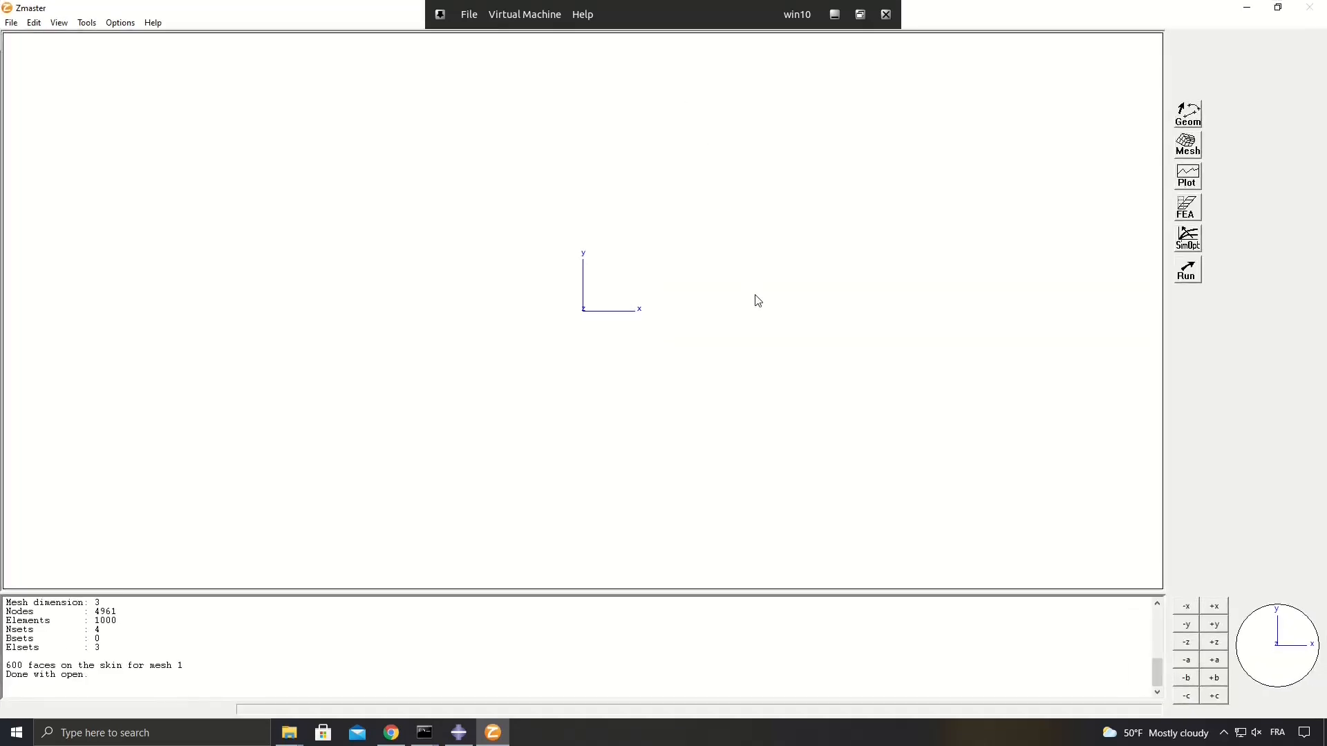
pyautogui.click(1189, 146)
pyautogui.moveTo(246, 44); pyautogui.dragTo(1137, 117)
pyautogui.moveTo(669, 199); pyautogui.dragTo(703, 274)
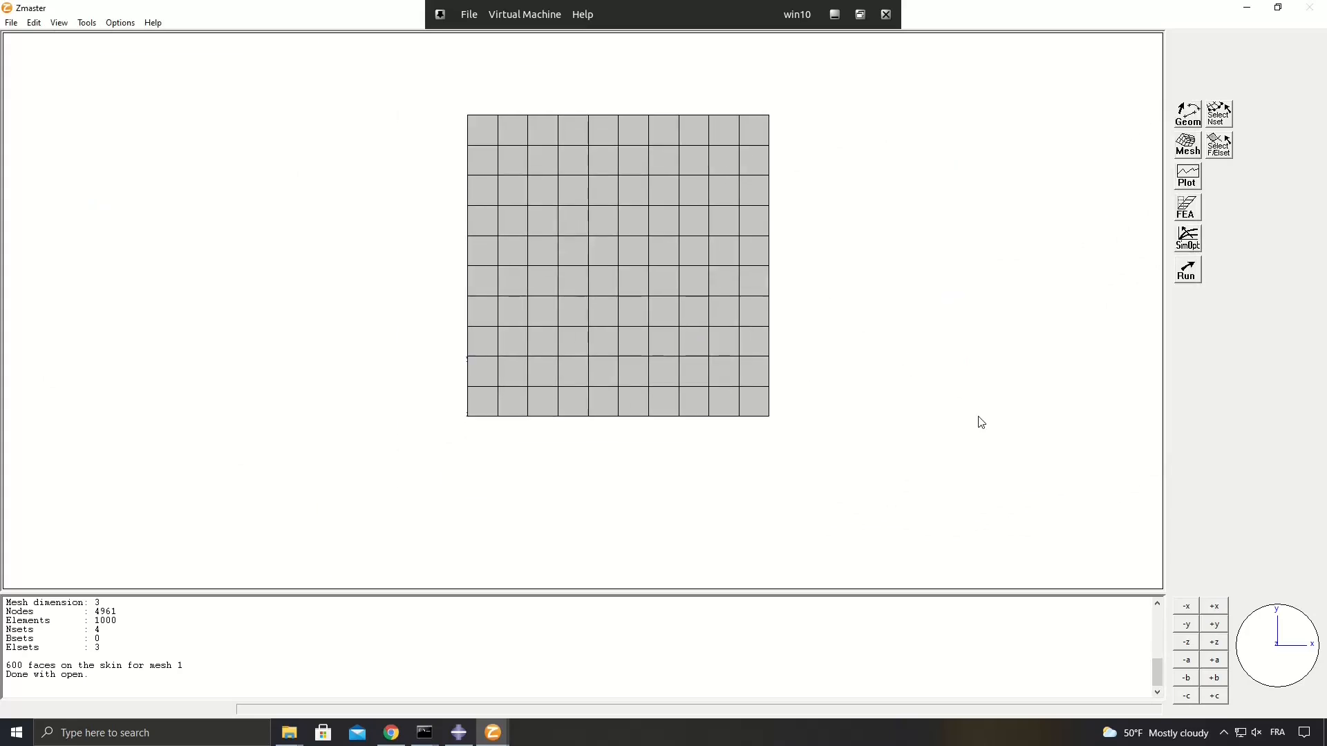
pyautogui.moveTo(1276, 656)
pyautogui.mouseDown()
pyautogui.moveTo(1264, 633)
pyautogui.moveTo(1279, 661)
pyautogui.moveTo(1282, 647)
pyautogui.mouseUp()
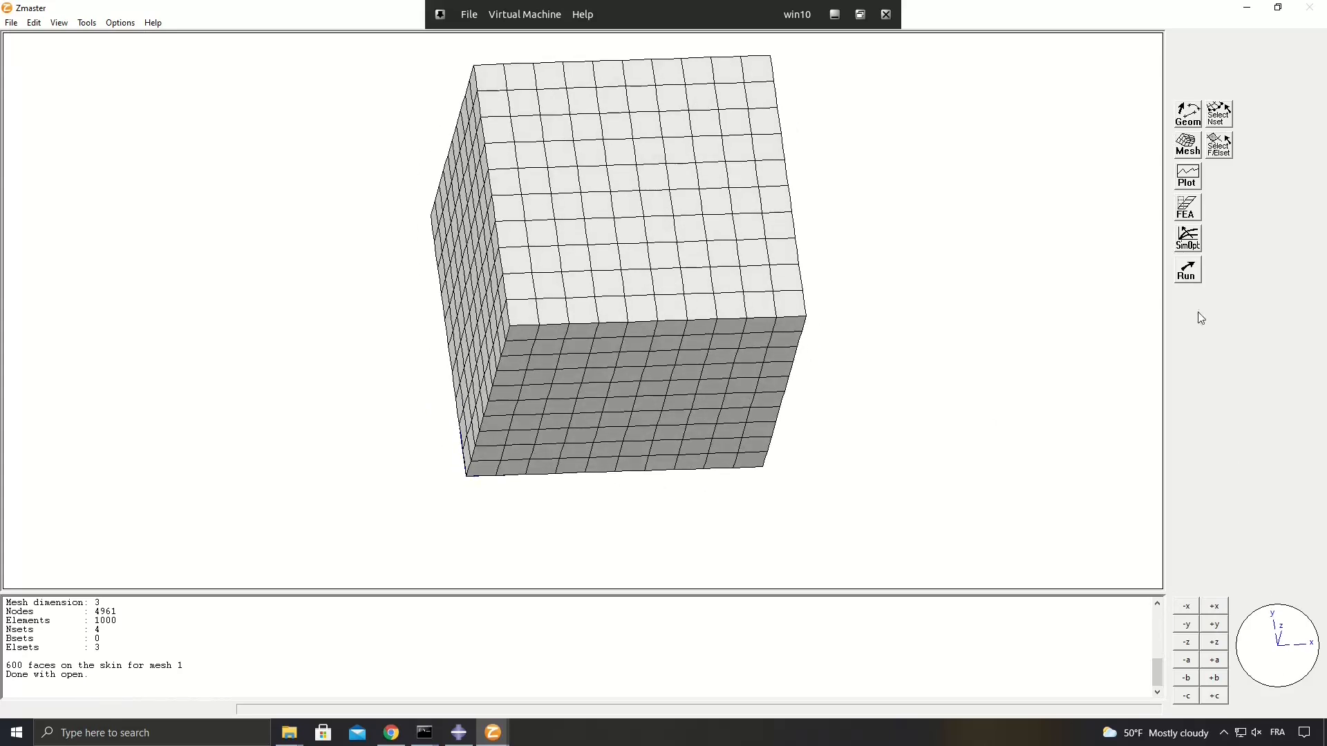
# Plot the sigmises stress on the deformed cube and redraw it in Contour style.
pyautogui.click(1190, 206)
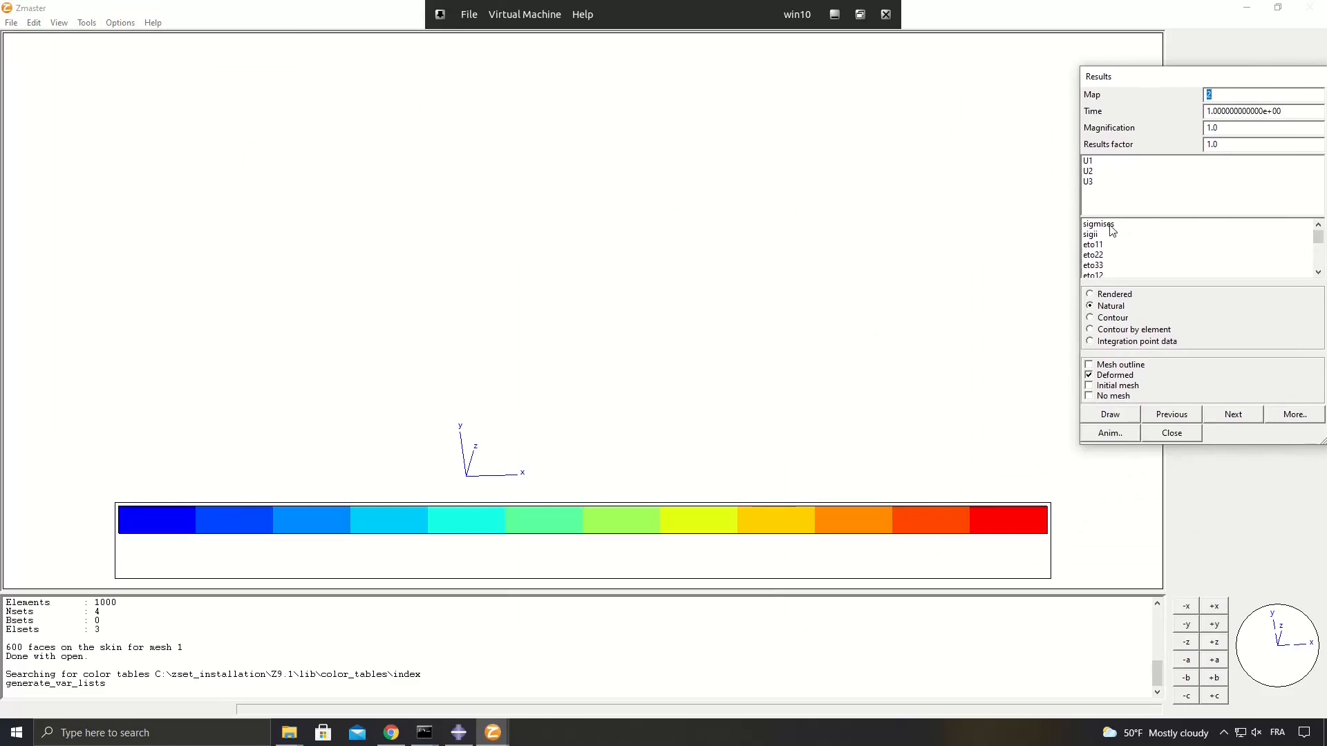
pyautogui.click(1110, 226)
pyautogui.moveTo(1280, 664)
pyautogui.mouseDown()
pyautogui.moveTo(1265, 637)
pyautogui.moveTo(1267, 659)
pyautogui.moveTo(1274, 642)
pyautogui.moveTo(1290, 655)
pyautogui.moveTo(1279, 667)
pyautogui.mouseUp()
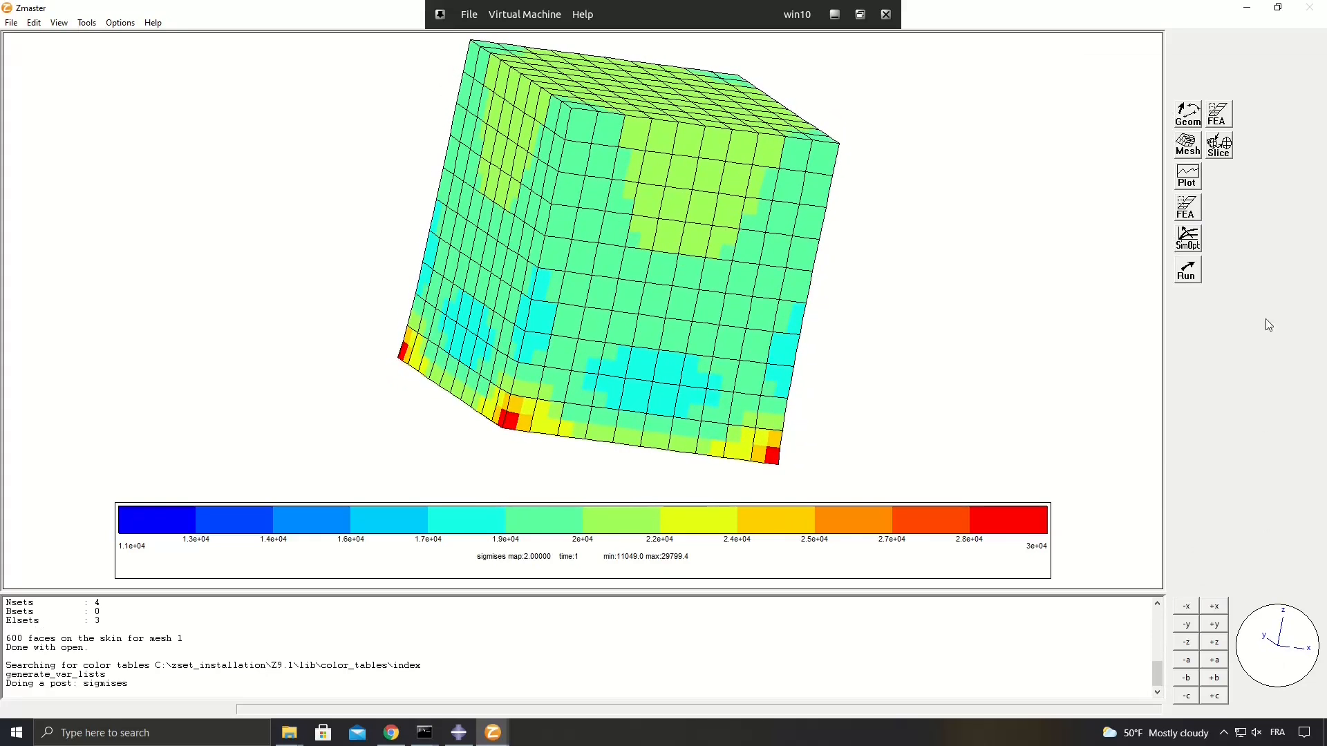
pyautogui.click(1186, 210)
pyautogui.click(1118, 319)
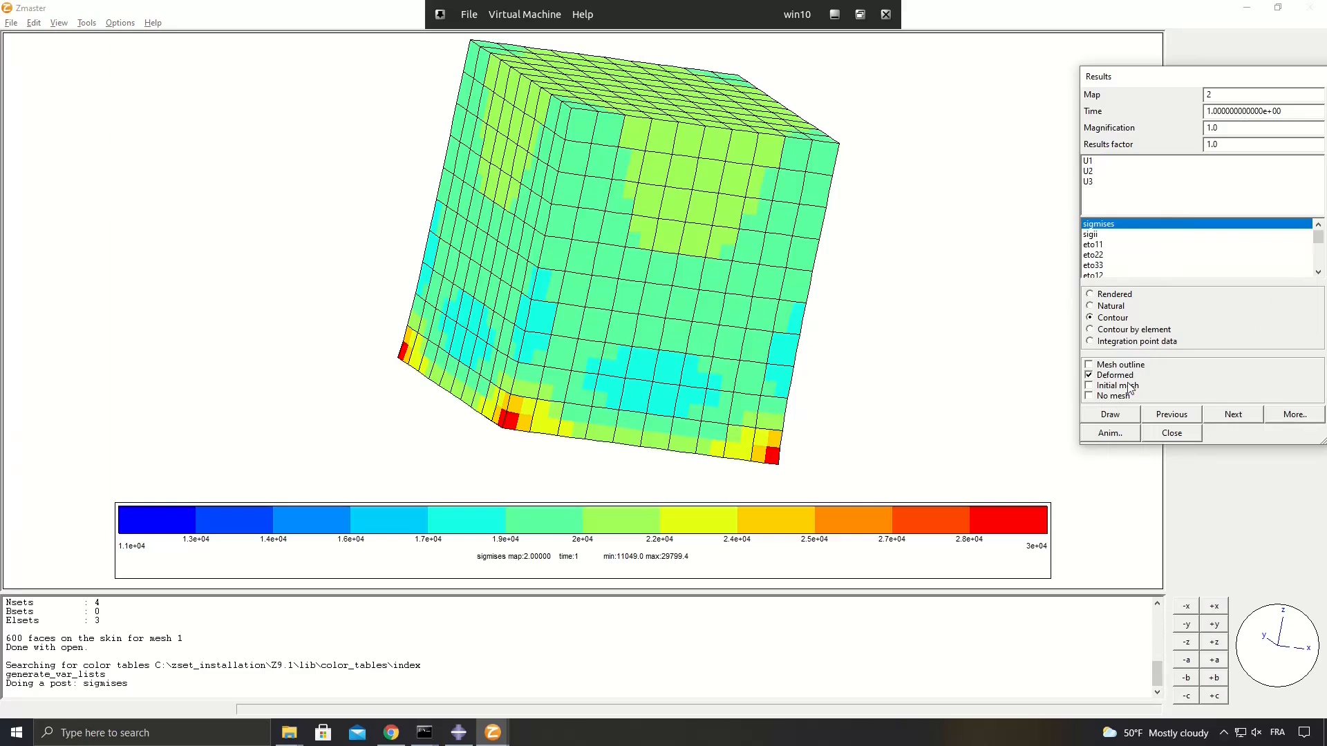
pyautogui.click(1119, 418)
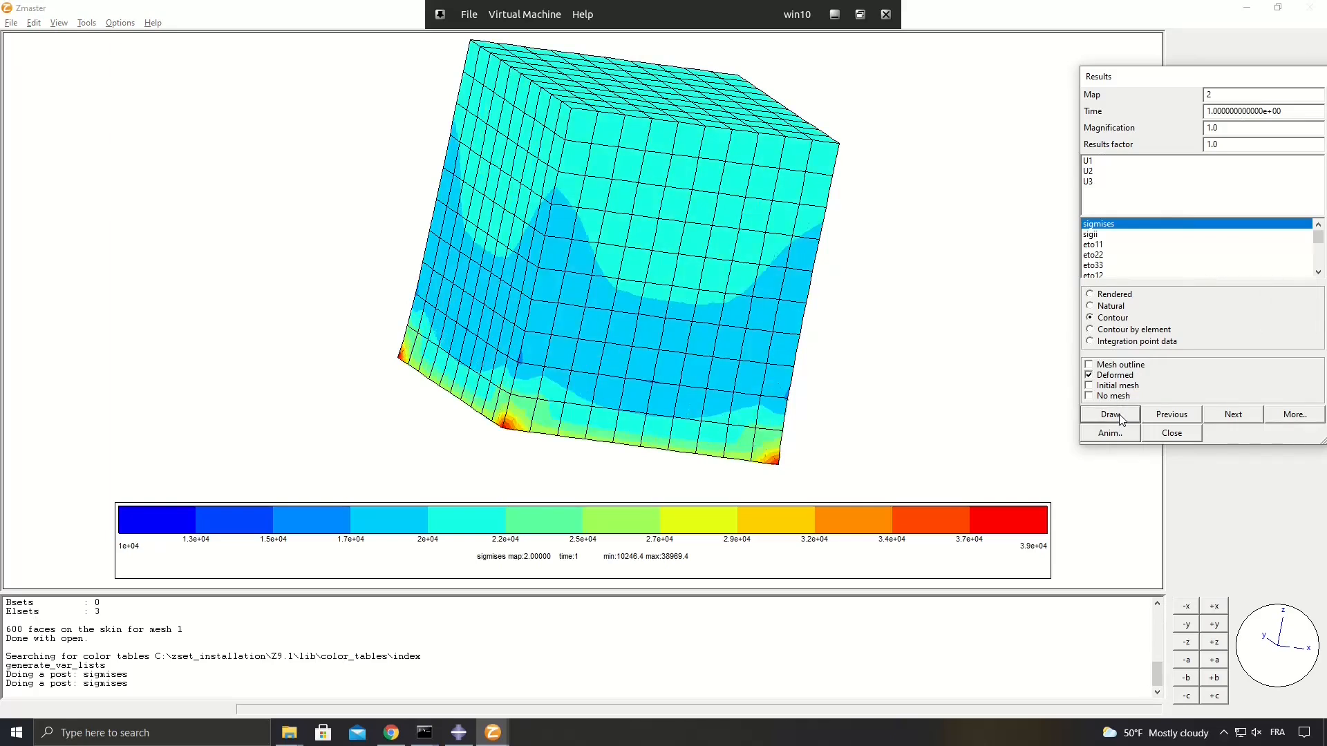
# Arrange the Abaqus/CAE and Zmaster windows side by side to compare the two stress plots.
pyautogui.click(459, 733)
pyautogui.press('super+Left')
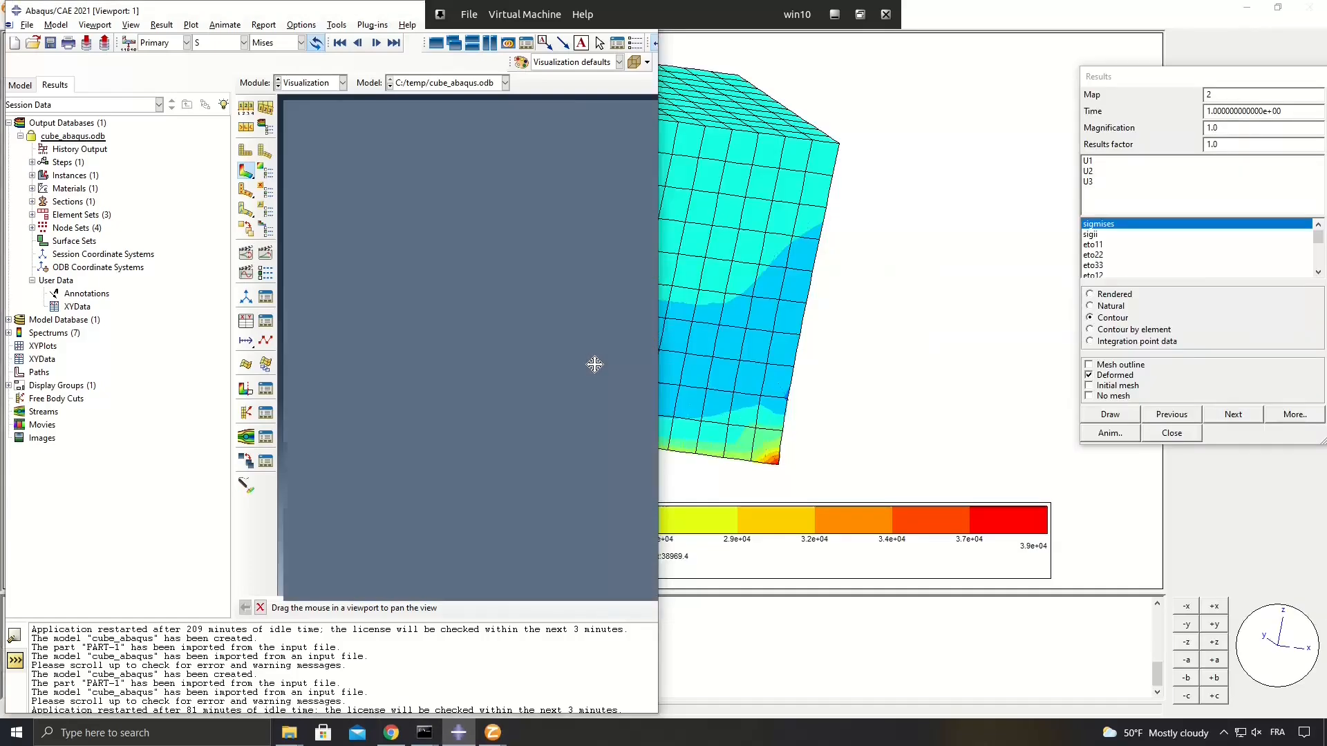
pyautogui.click(757, 263)
pyautogui.press('super+Right')
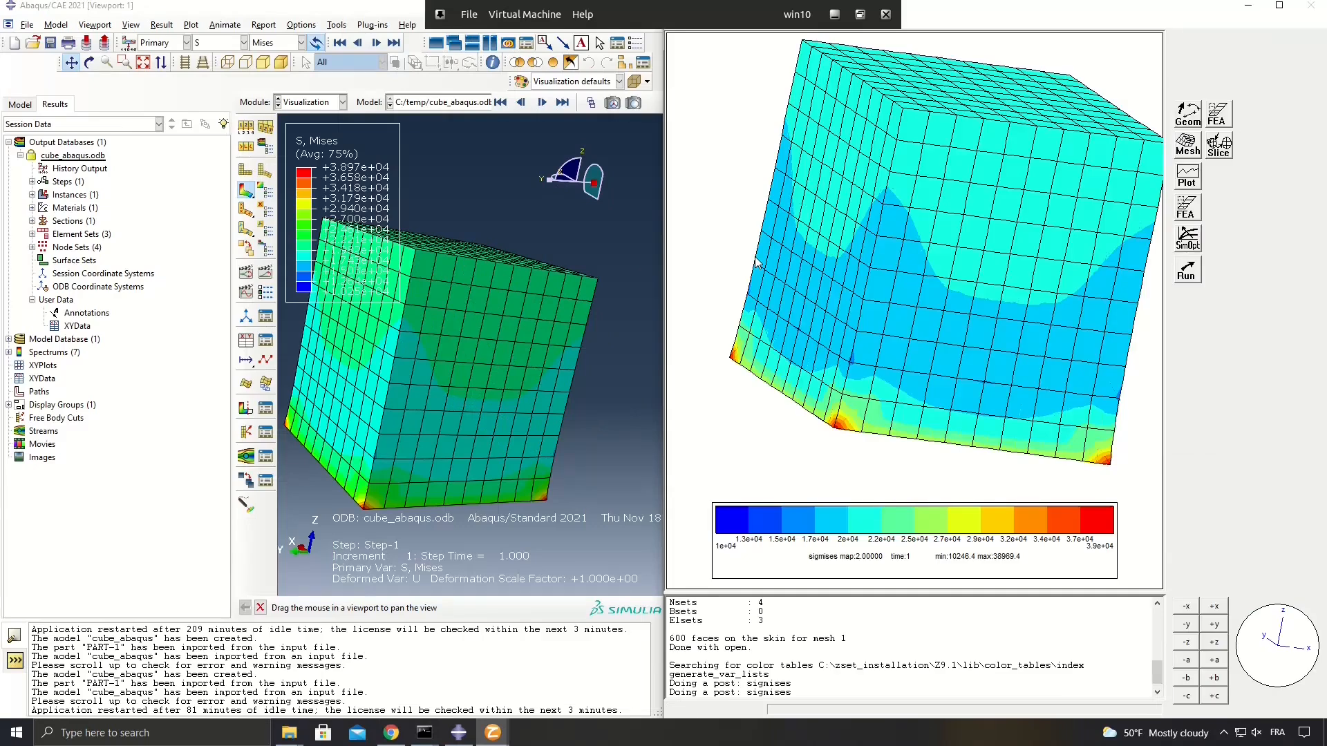
pyautogui.click(848, 268)
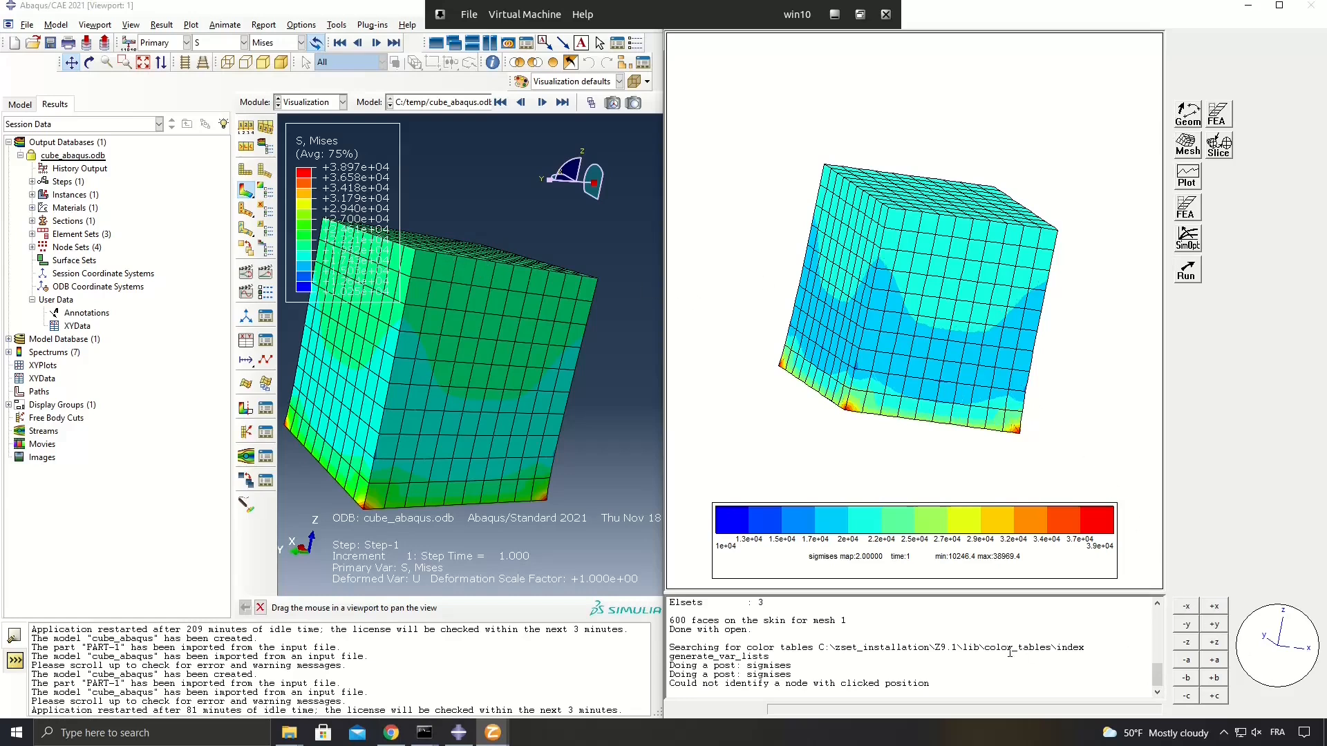
# Enlarge Zmaster's message area and examine the log lines about opening and converting cube_abaqus.odb.
pyautogui.moveTo(935, 595); pyautogui.dragTo(925, 522)
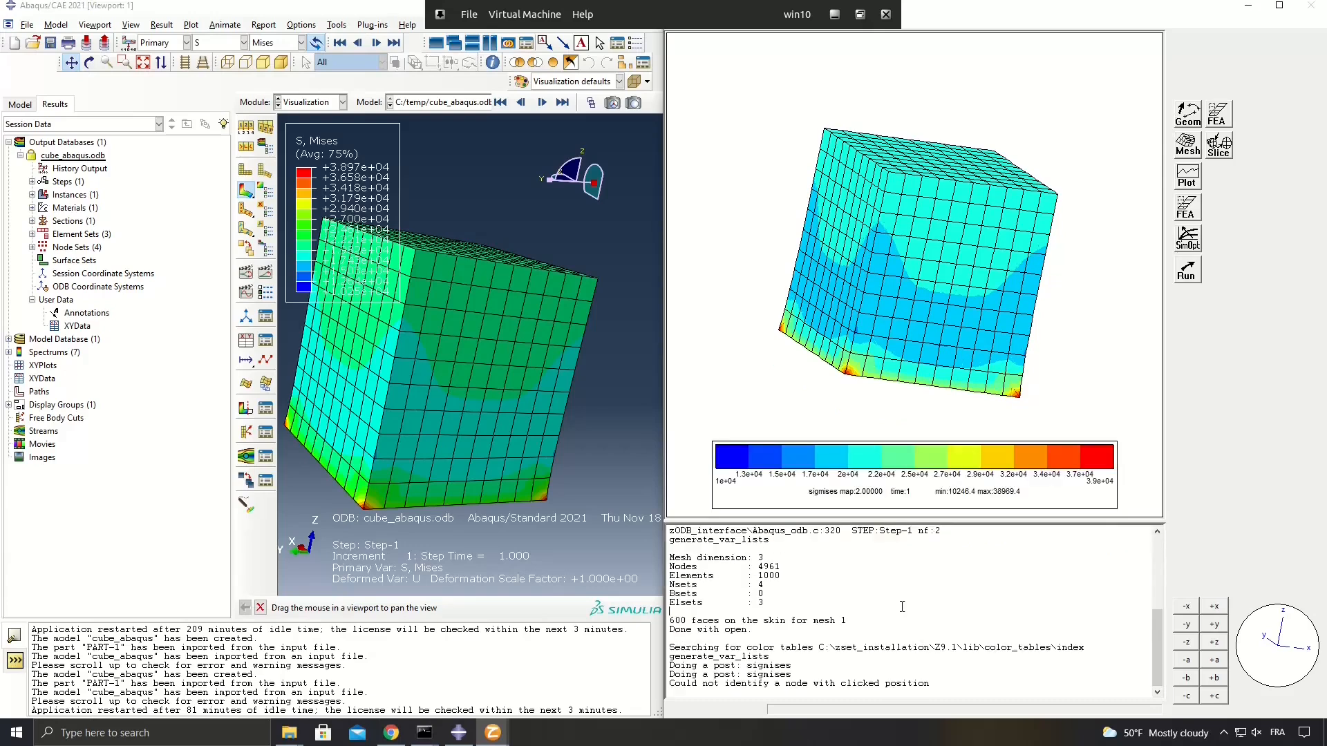
pyautogui.scroll(4, 892, 603)
pyautogui.scroll(-1, 816, 589)
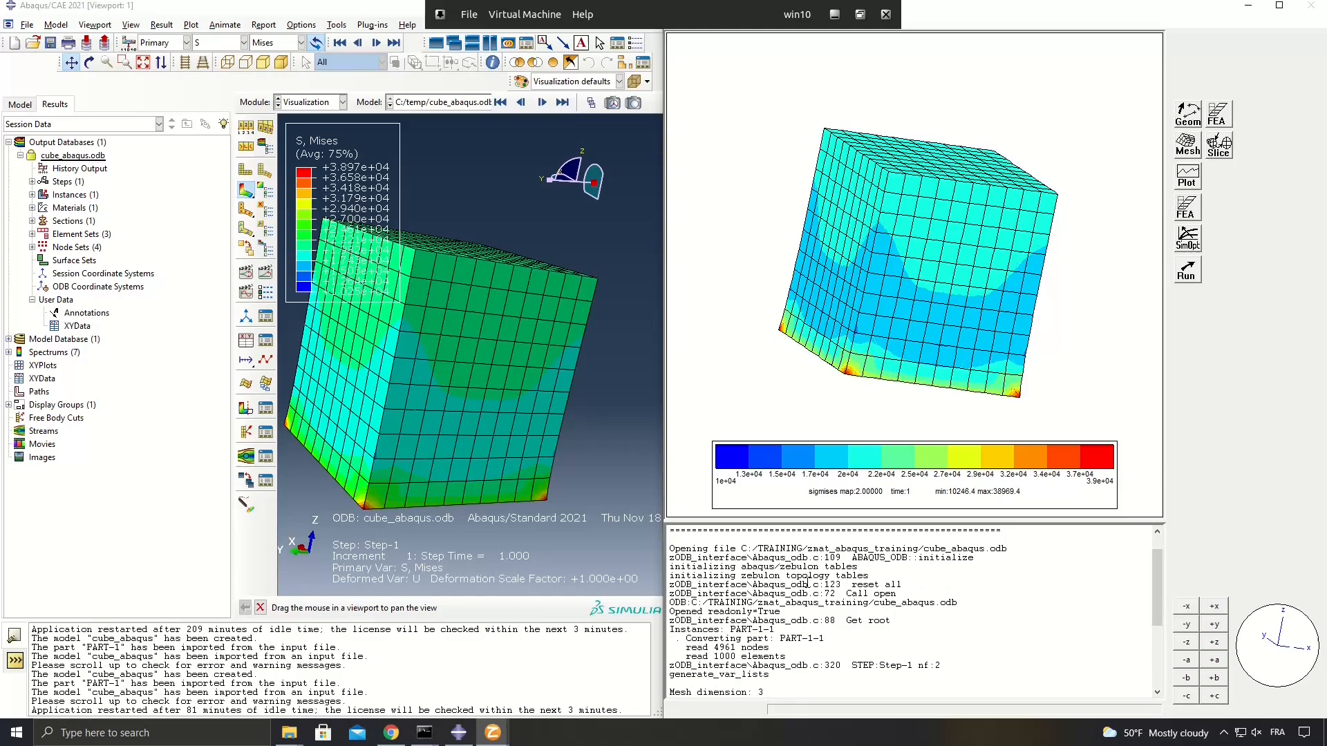
pyautogui.moveTo(669, 548); pyautogui.dragTo(816, 675)
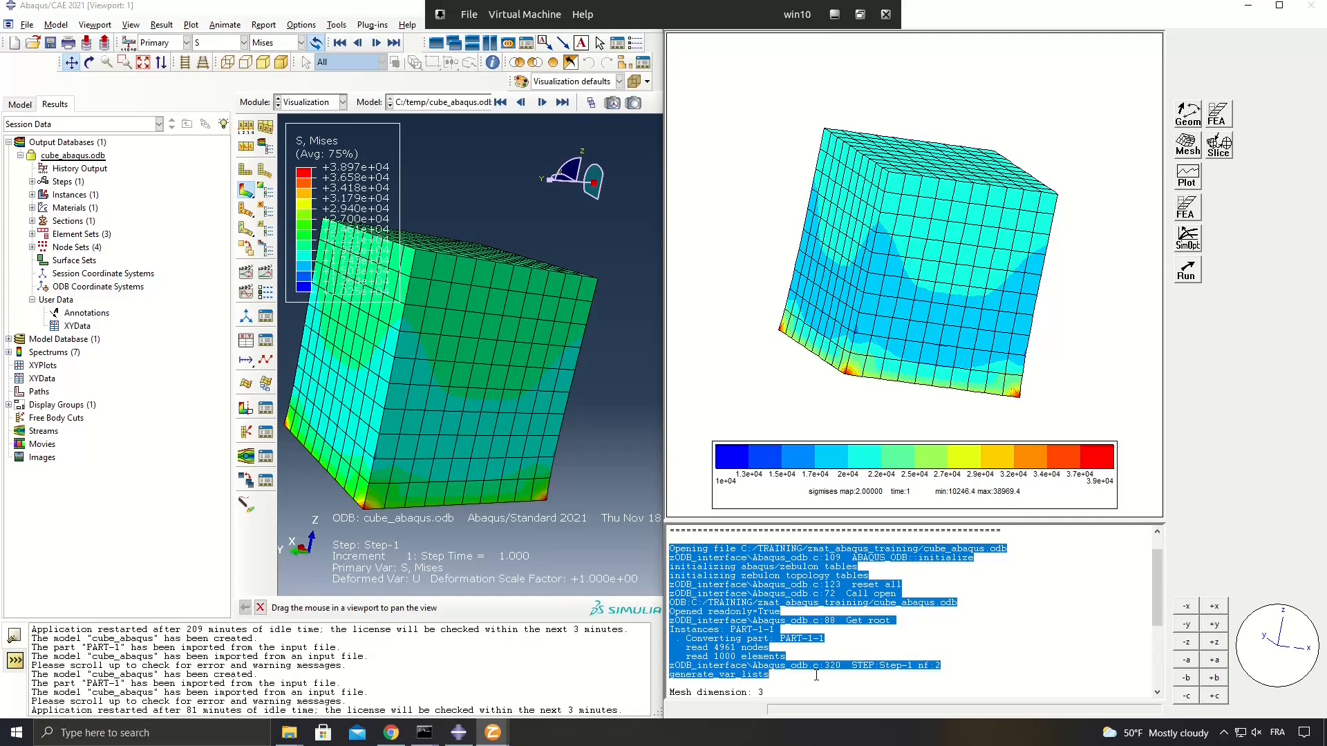
pyautogui.click(869, 613)
pyautogui.moveTo(669, 549); pyautogui.dragTo(1015, 547)
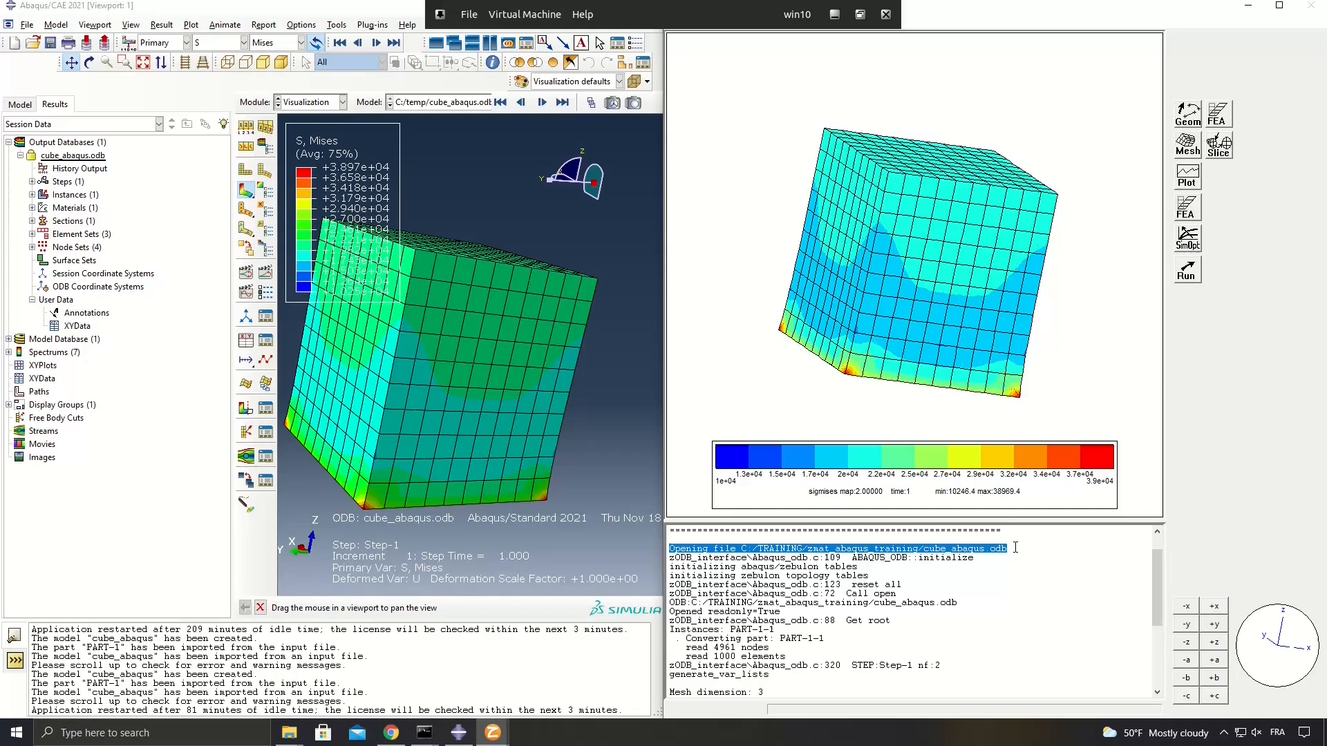
pyautogui.click(1016, 547)
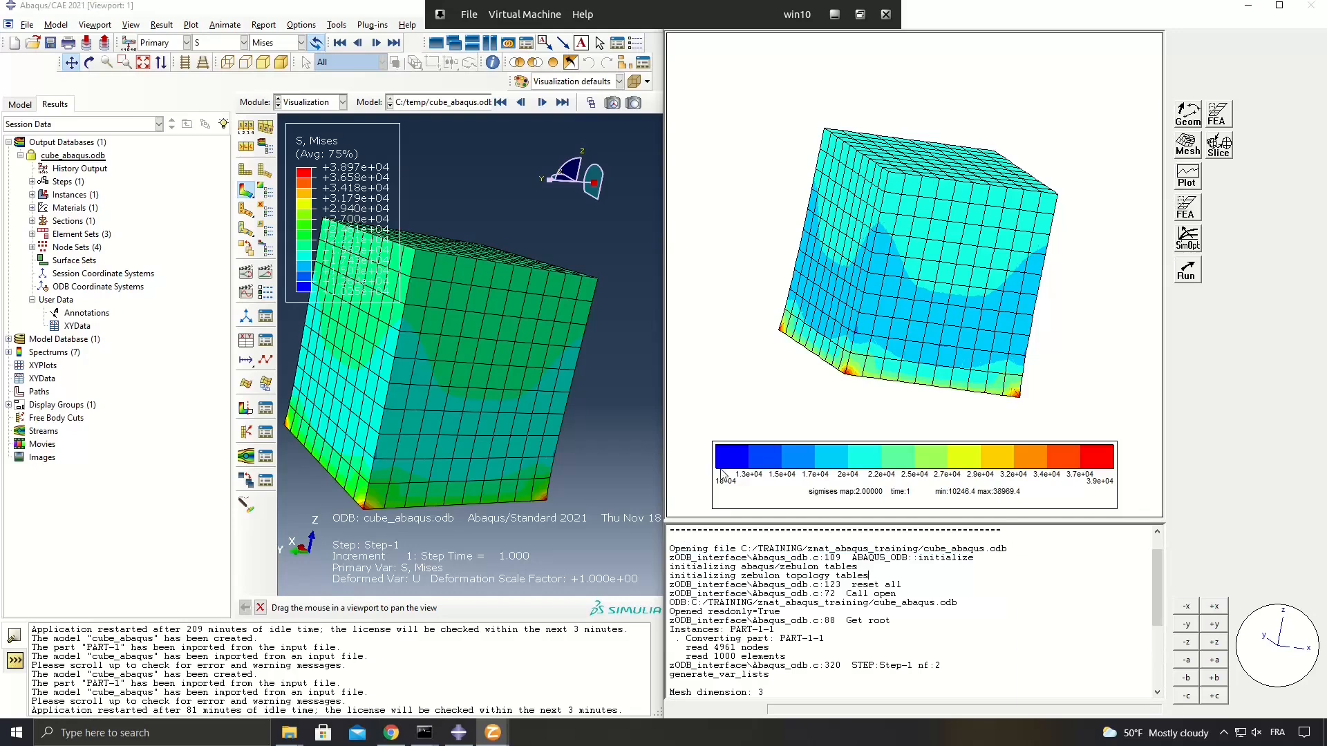
# Compare the contour limits in Abaqus/CAE's contour plot options with the minimum and maximum in Zmaster's additional result settings.
pyautogui.click(617, 392)
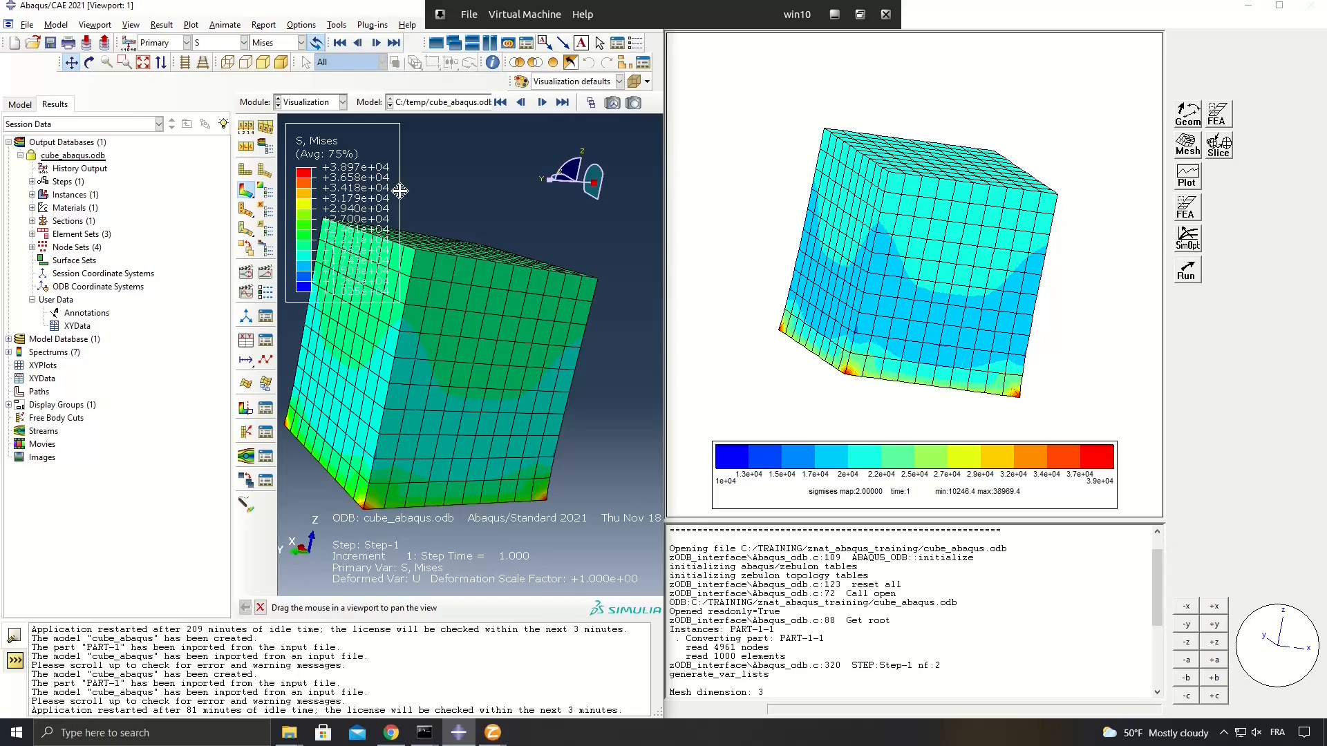
pyautogui.click(265, 189)
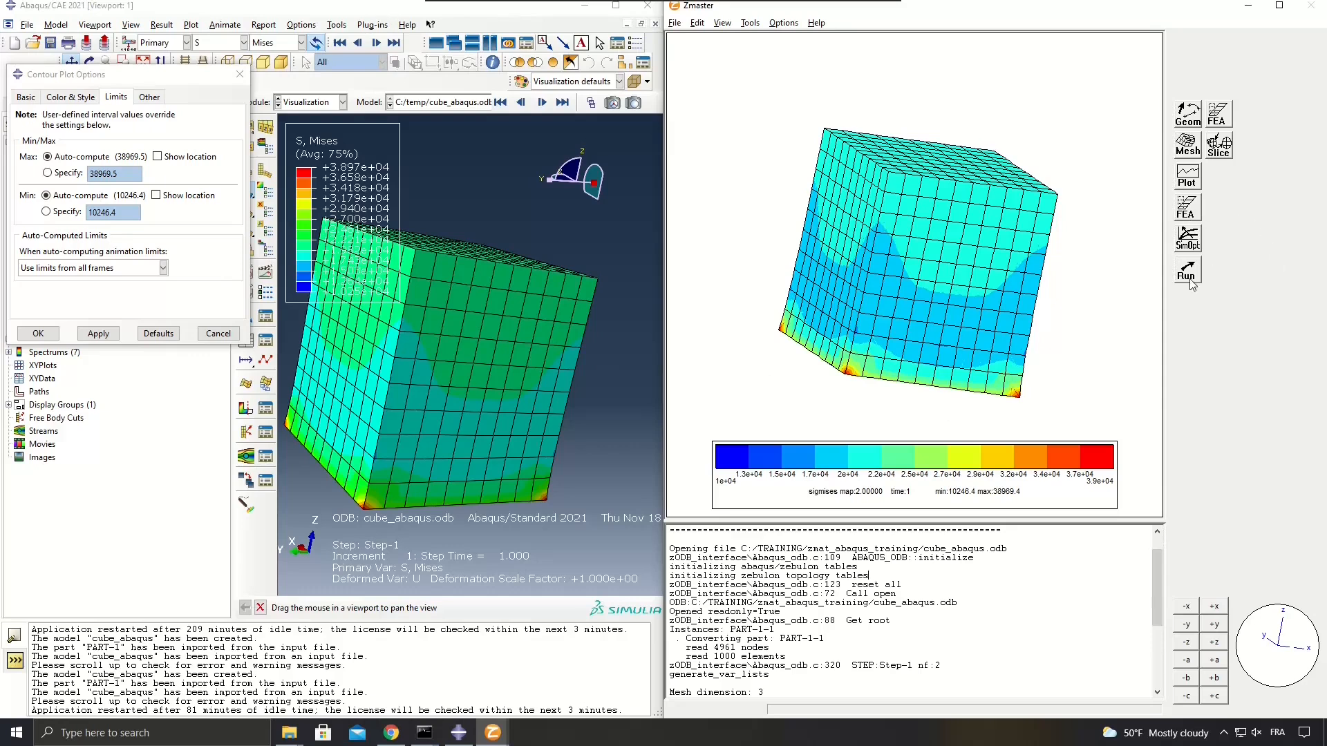
pyautogui.hotkey('alt', 'Tab')
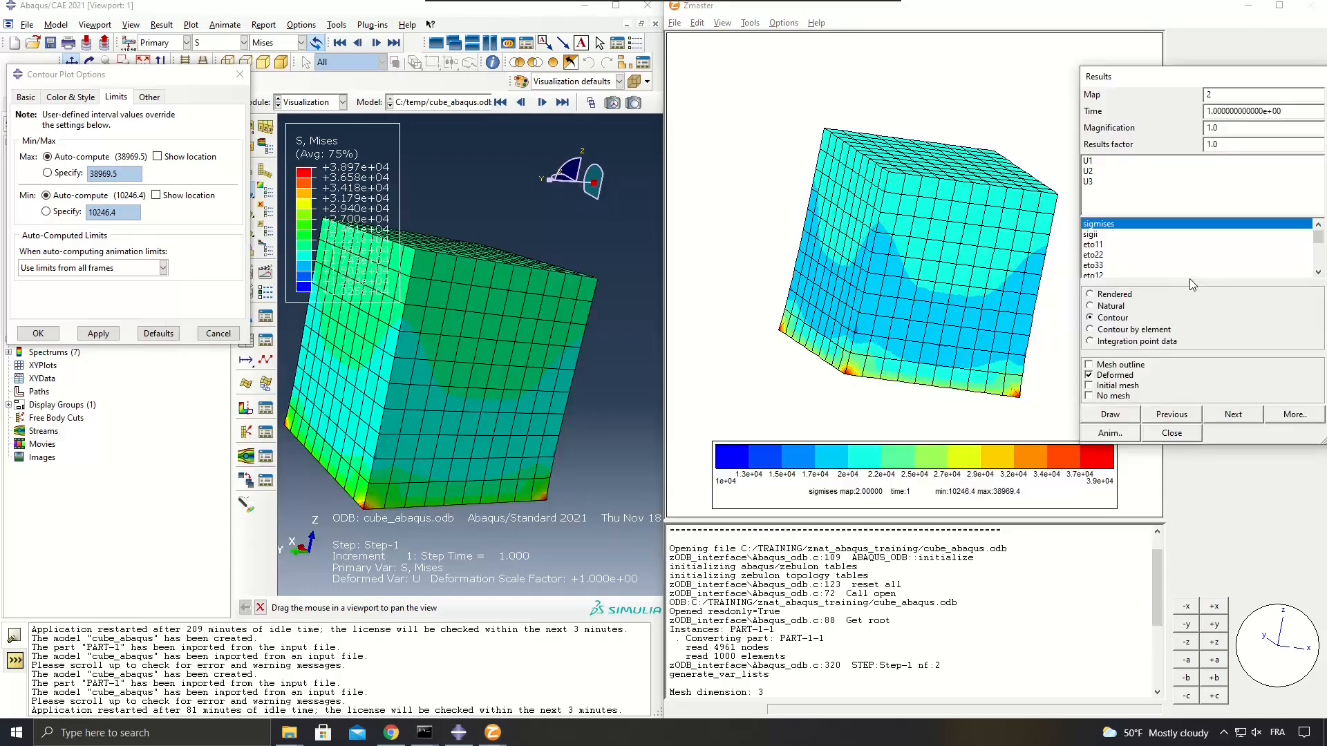
pyautogui.click(1290, 415)
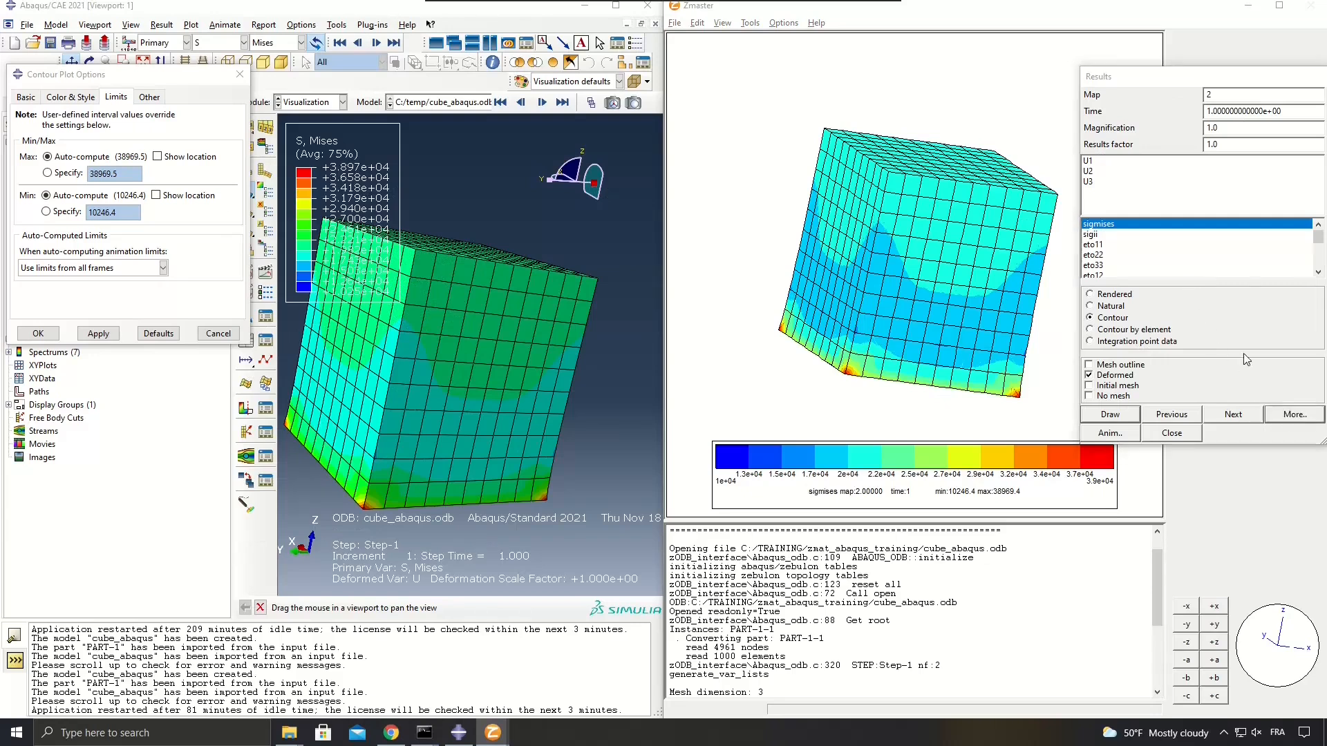
pyautogui.moveTo(290, 40); pyautogui.dragTo(1220, 71)
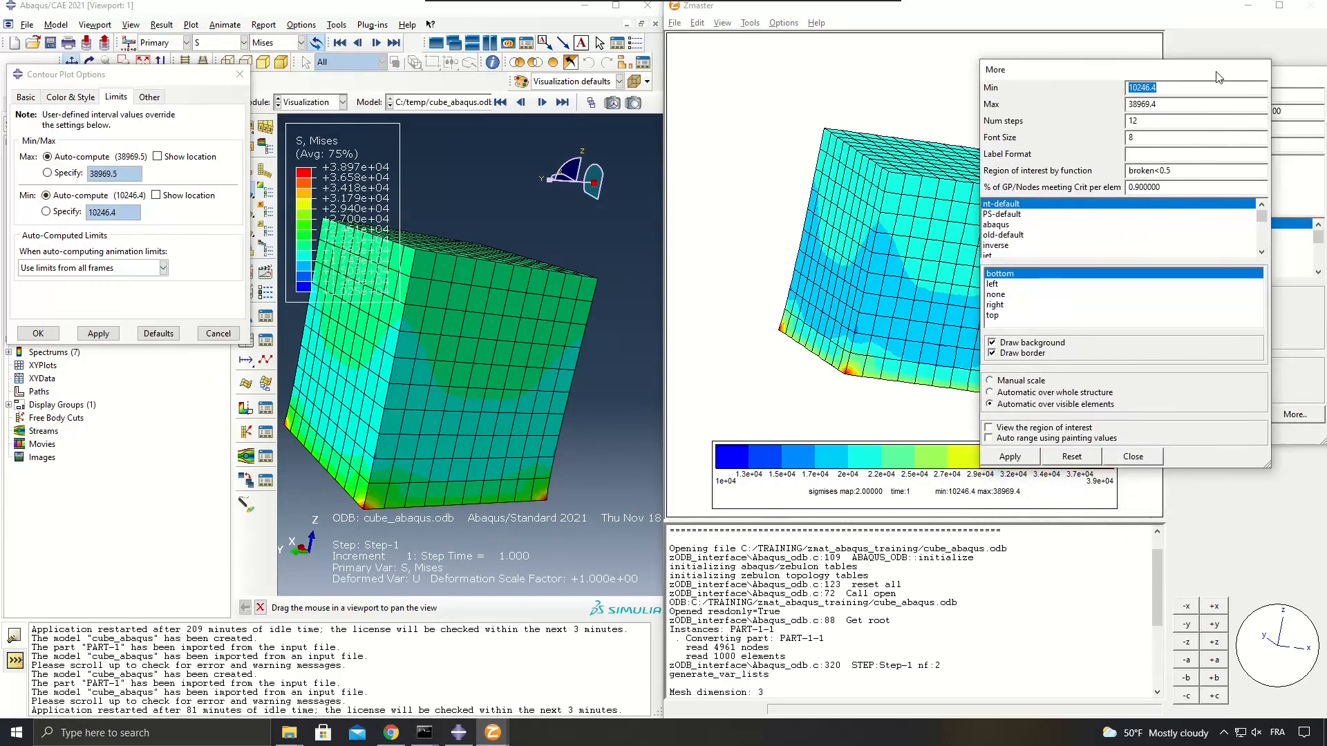
pyautogui.press('Tab')
pyautogui.click(1165, 91)
pyautogui.click(888, 538)
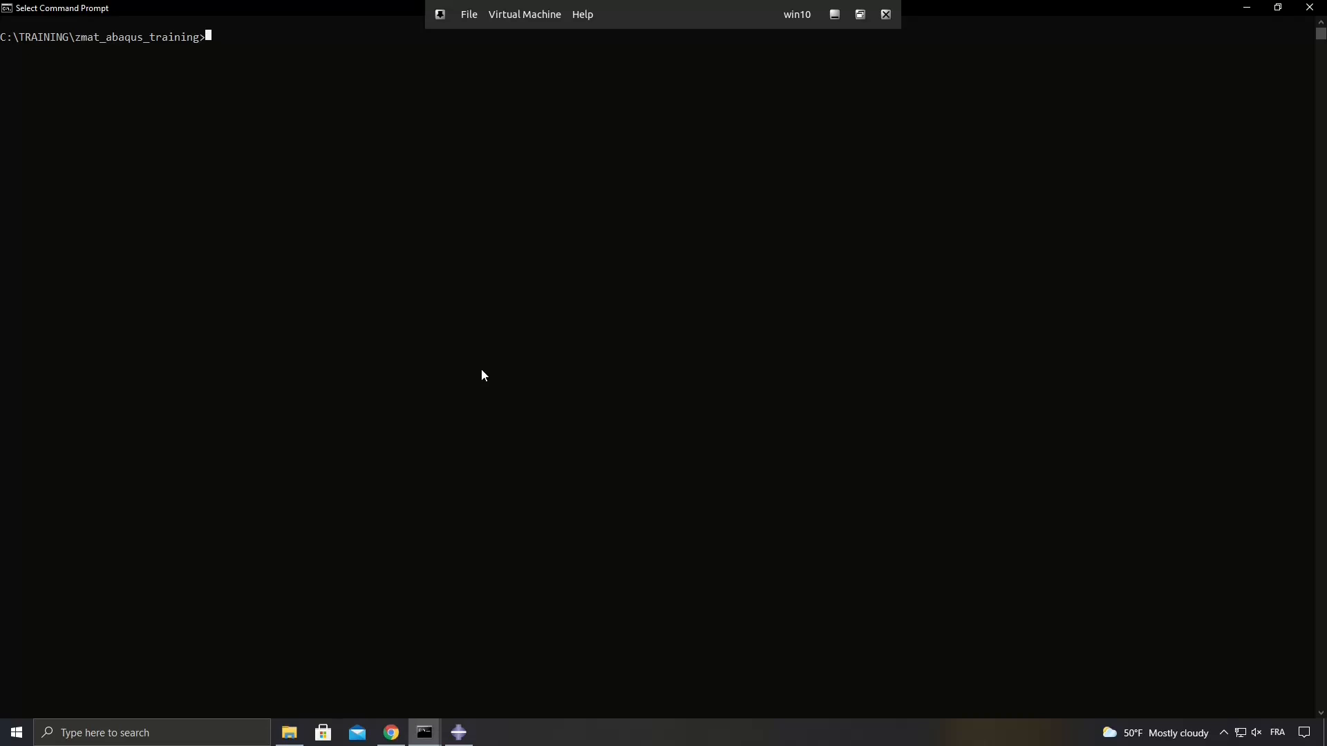
# Open the zmat_elastic material file from the zmat_abaqus_training folder and examine its linear_elastic behavior definition.
pyautogui.click(290, 734)
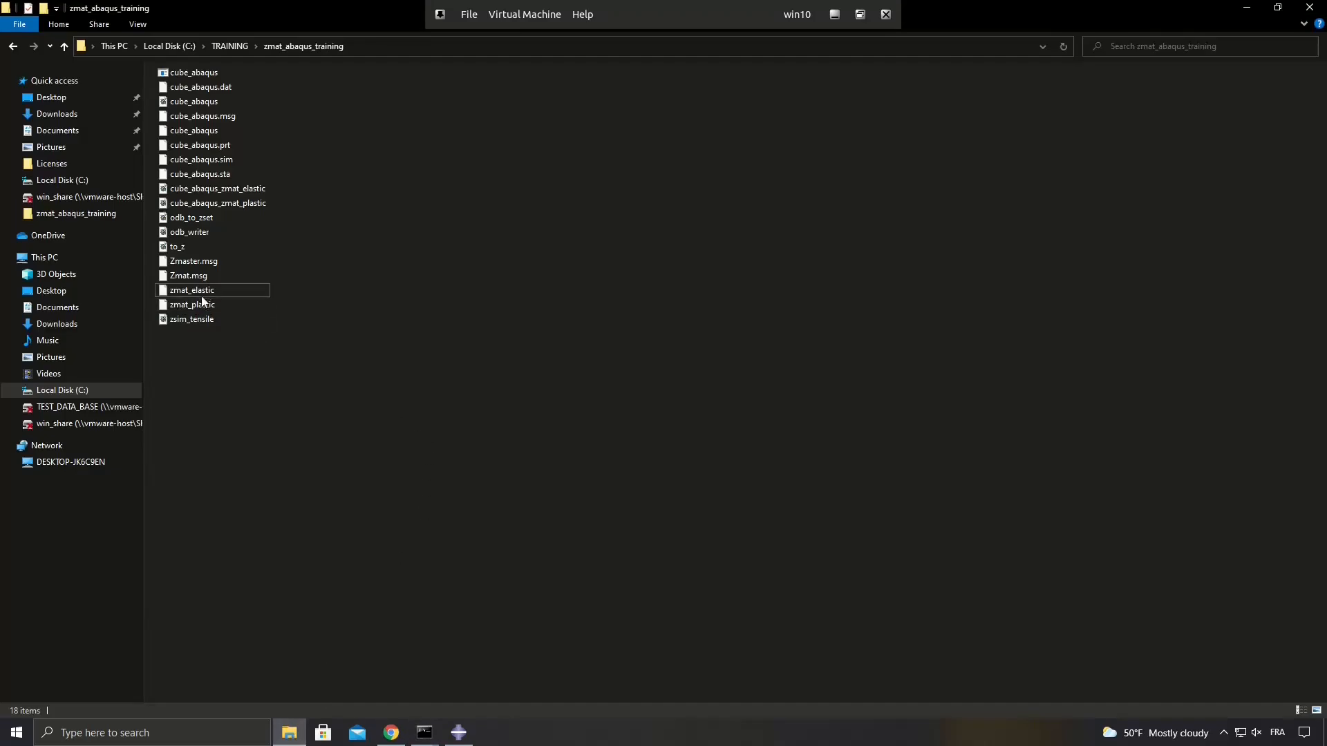
pyautogui.click(250, 290)
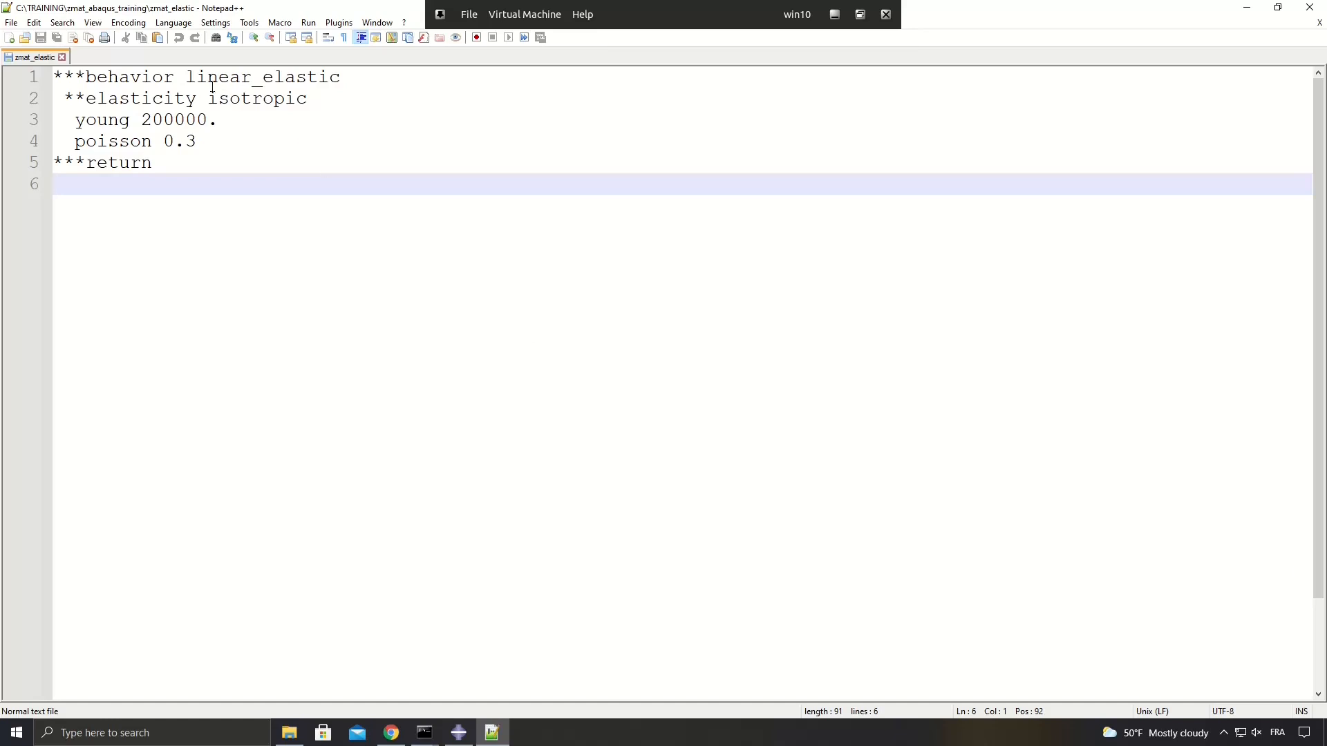
pyautogui.doubleClick(170, 81)
pyautogui.doubleClick(236, 82)
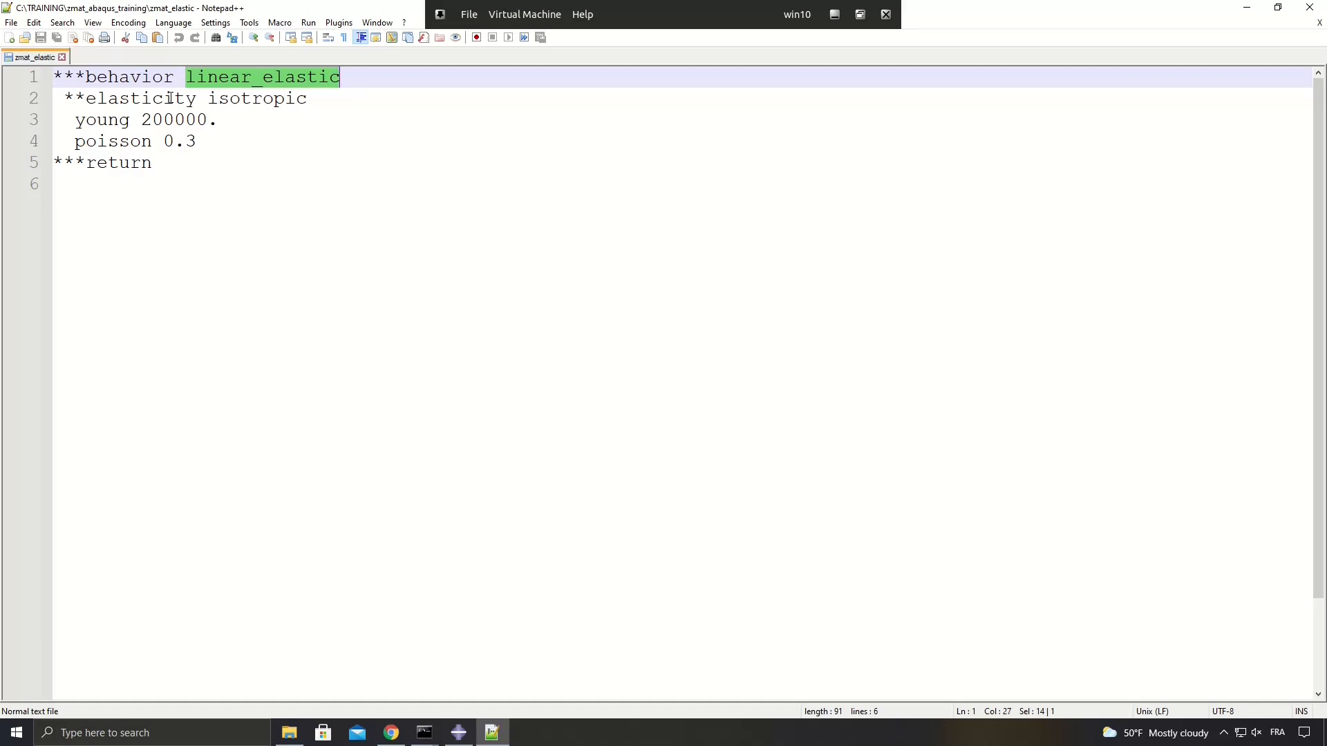
# Examine the young and poisson coefficient lines under isotropic elasticity in the zmat_elastic file.
pyautogui.doubleClick(110, 119)
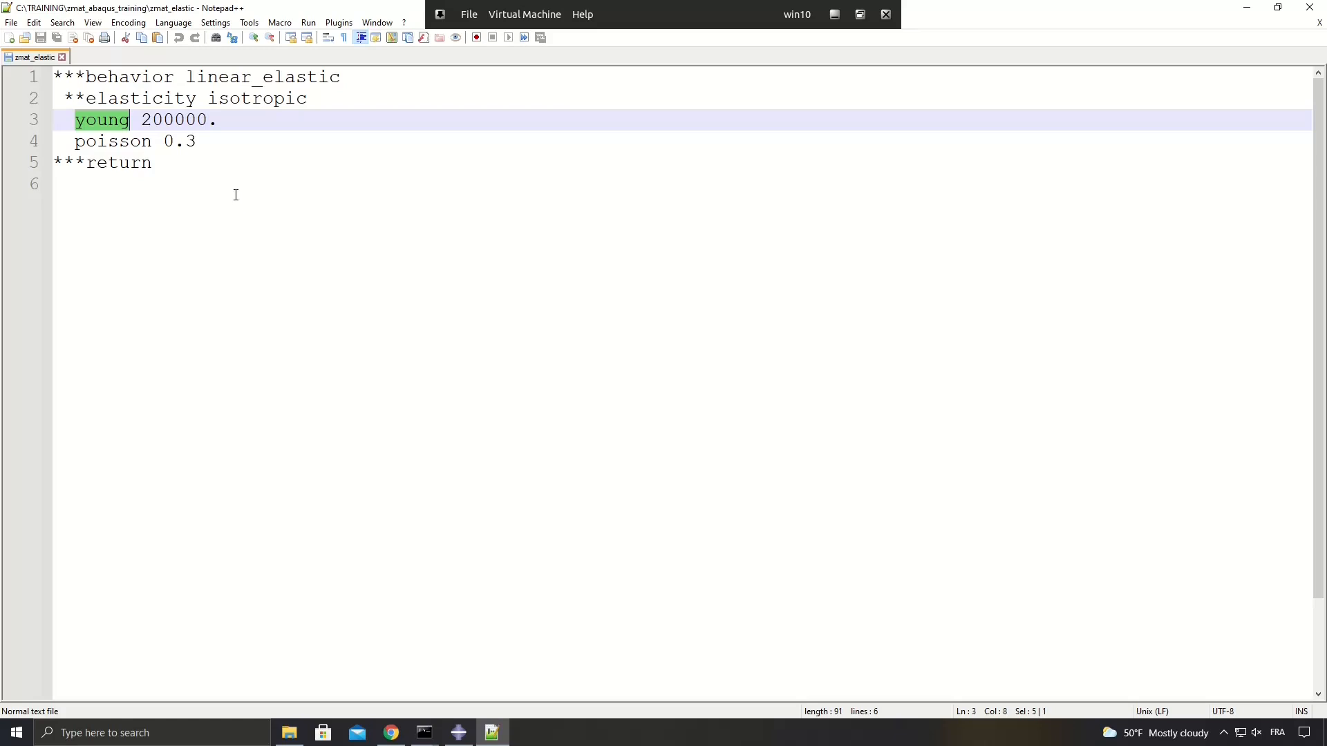
pyautogui.press('Left')
pyautogui.press('Left')
pyautogui.scroll(-1, 236, 195)
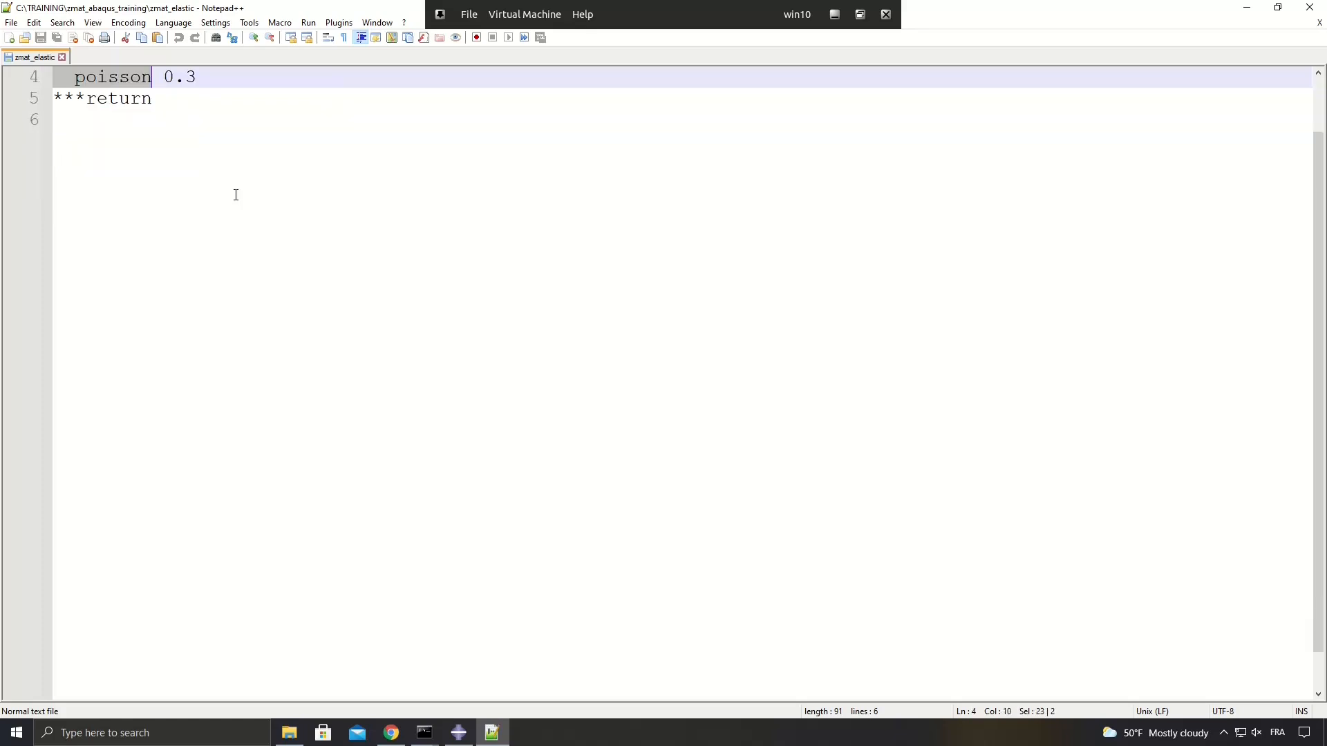
pyautogui.scroll(1, 236, 195)
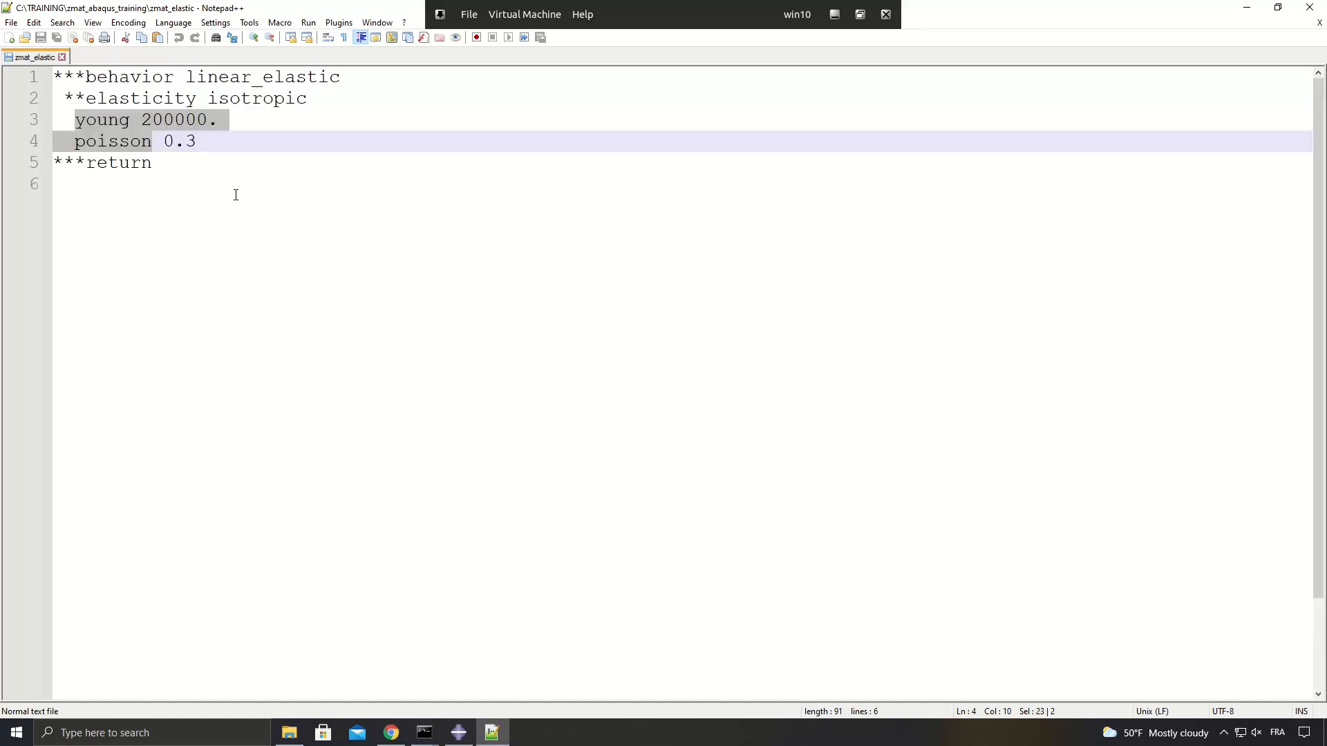
# Switch to the Command Prompt and run Zpreload zmat_elastic from the zmat_abaqus_training folder.
pyautogui.hotkey('alt', 'Tab')
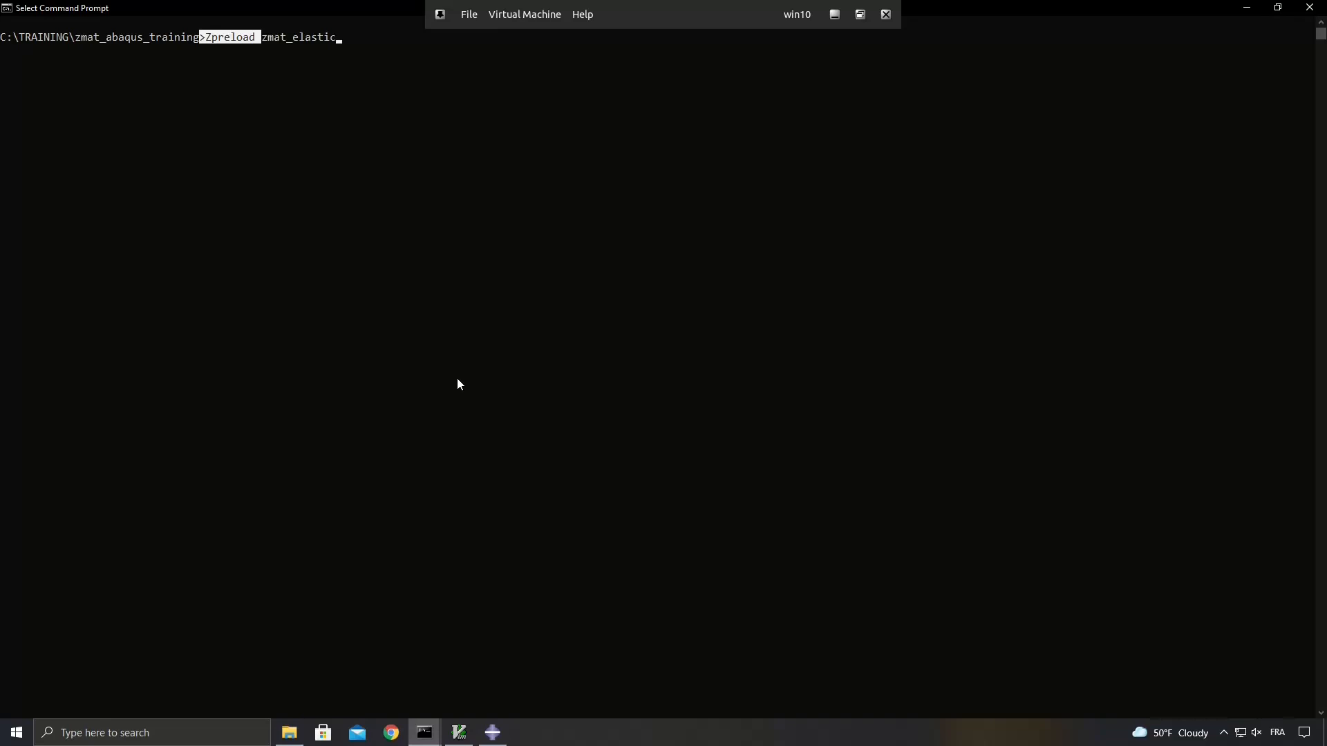
pyautogui.press('Return')
pyautogui.press('Return')
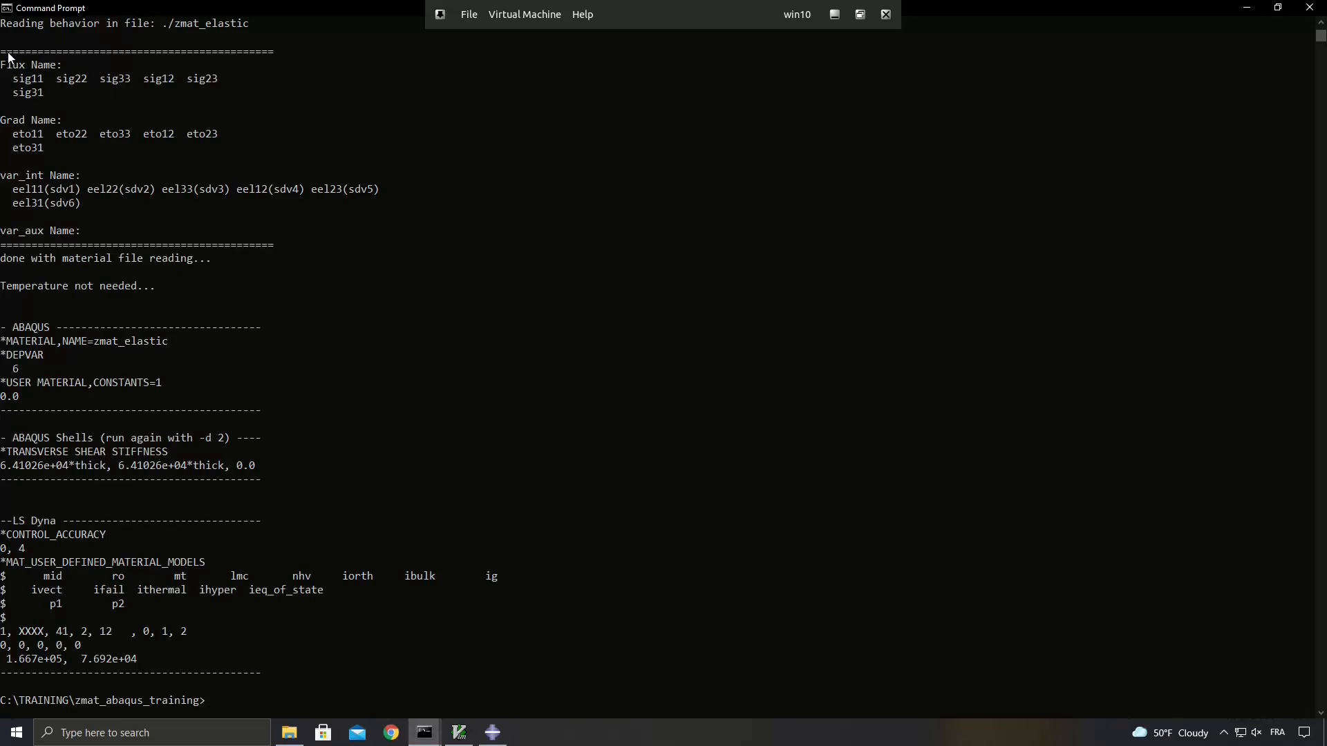
# Examine the flux, grad and internal variable names and the ABAQUS material block in the Zpreload output.
pyautogui.moveTo(2, 63); pyautogui.dragTo(105, 94)
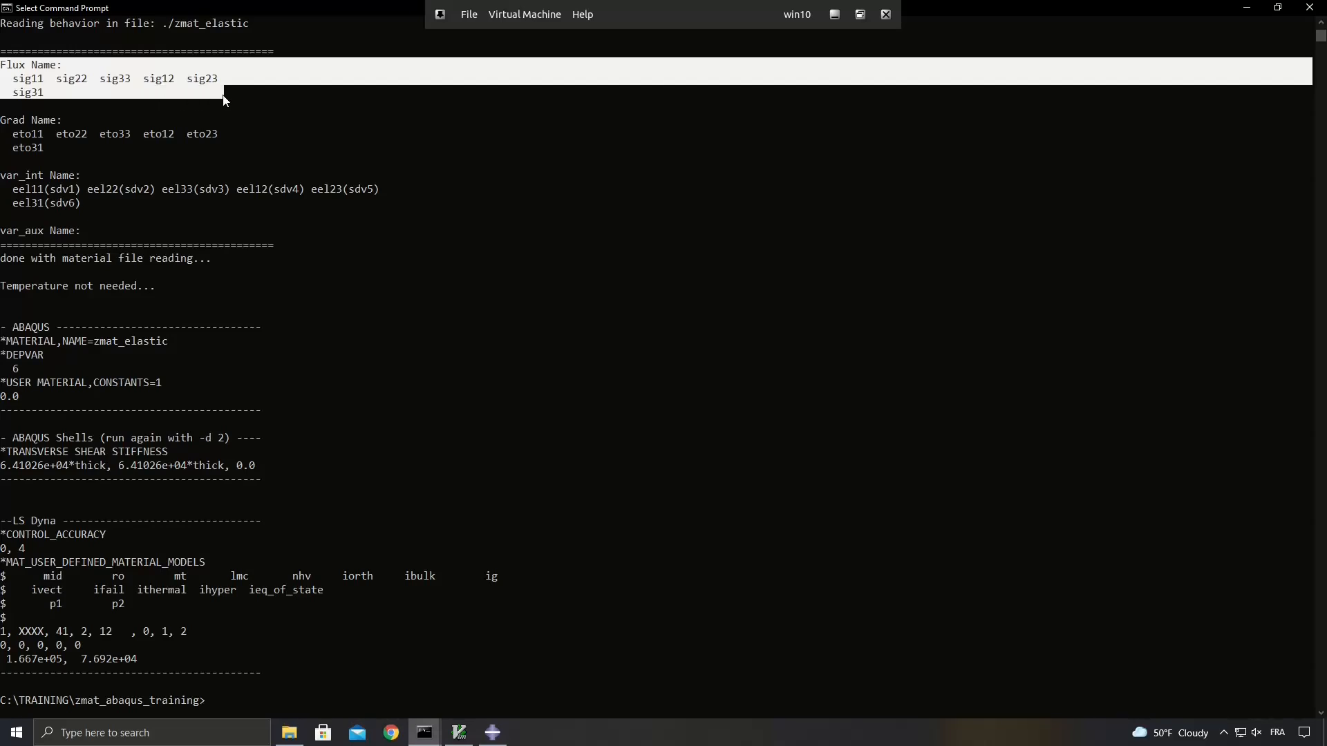
pyautogui.moveTo(61, 148); pyautogui.dragTo(2, 123)
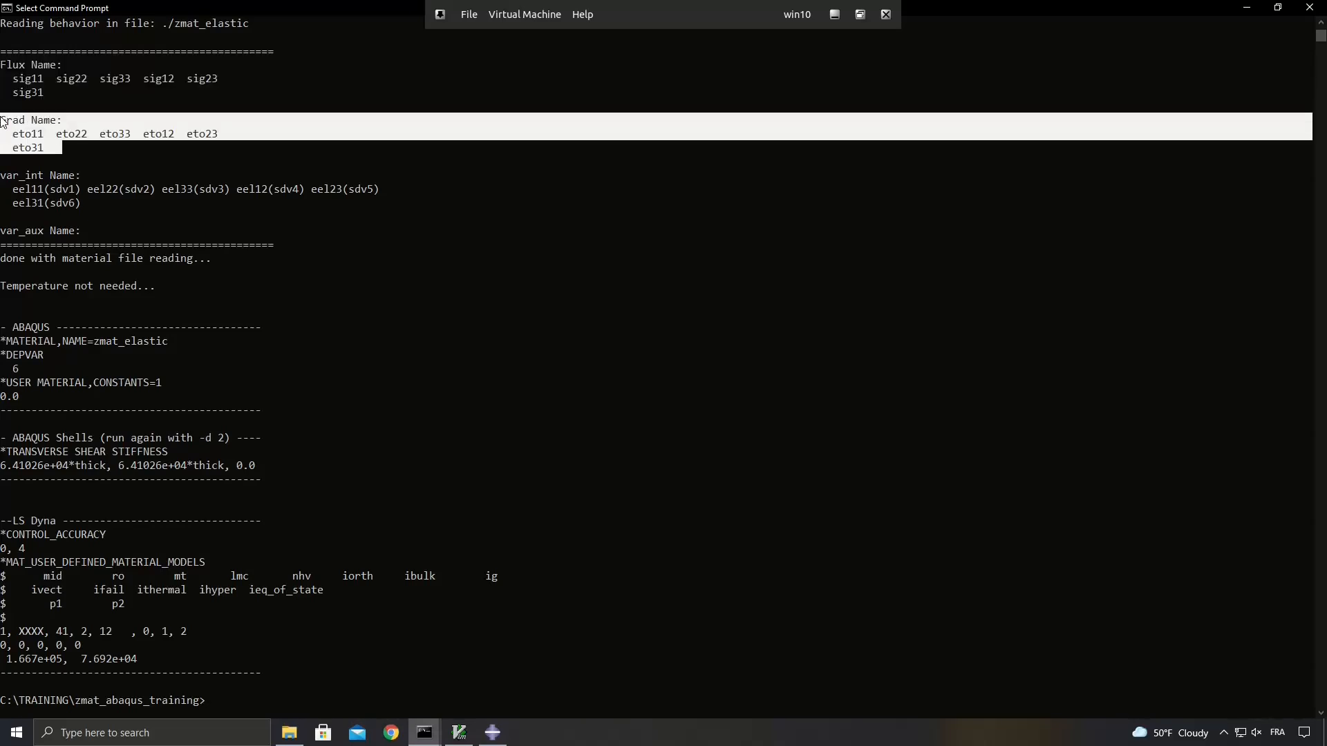
pyautogui.moveTo(93, 209); pyautogui.dragTo(2, 179)
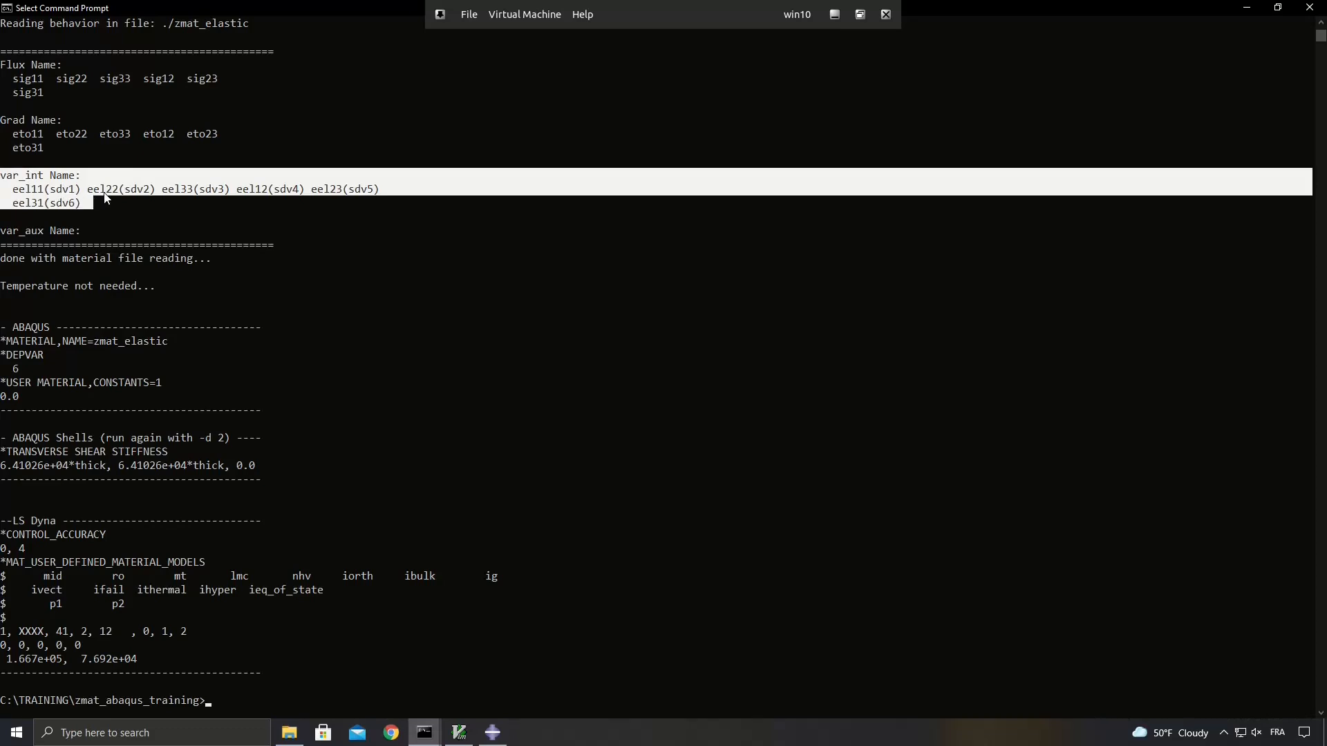
pyautogui.click(137, 197)
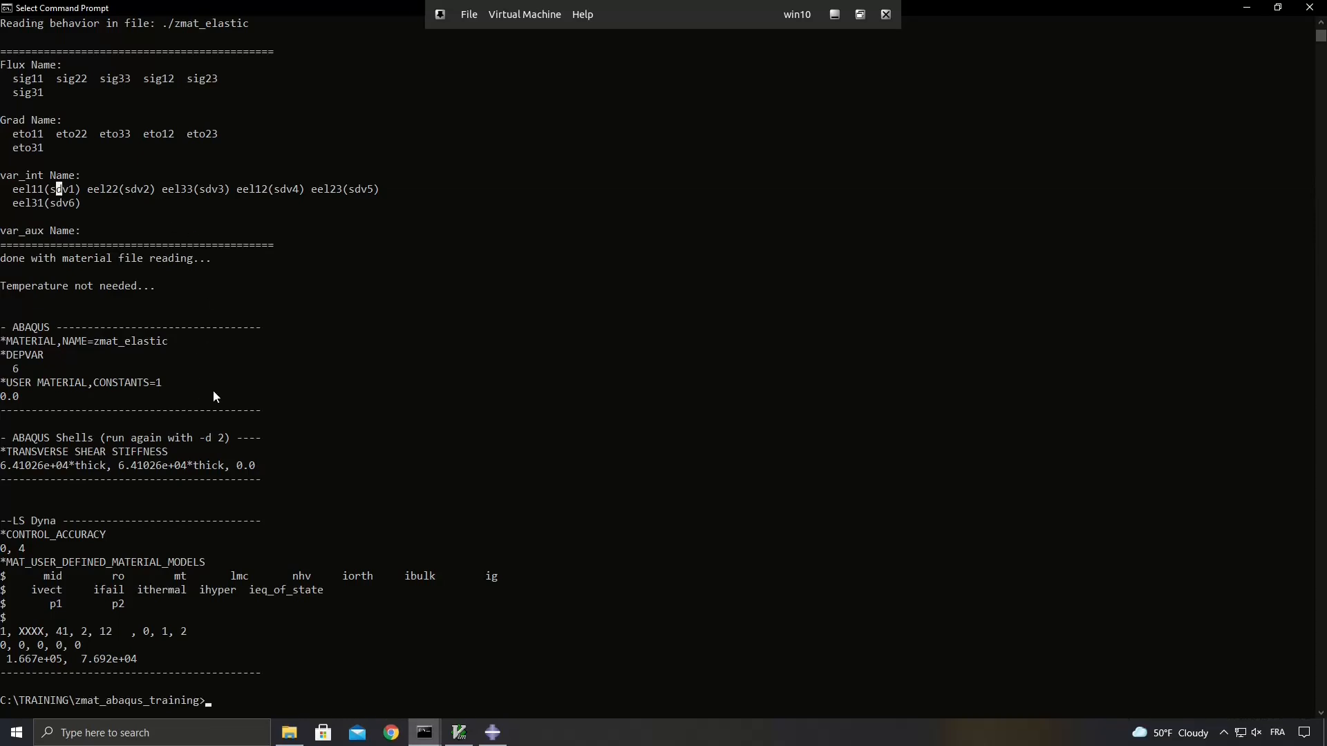
pyautogui.moveTo(268, 409); pyautogui.dragTo(1, 325)
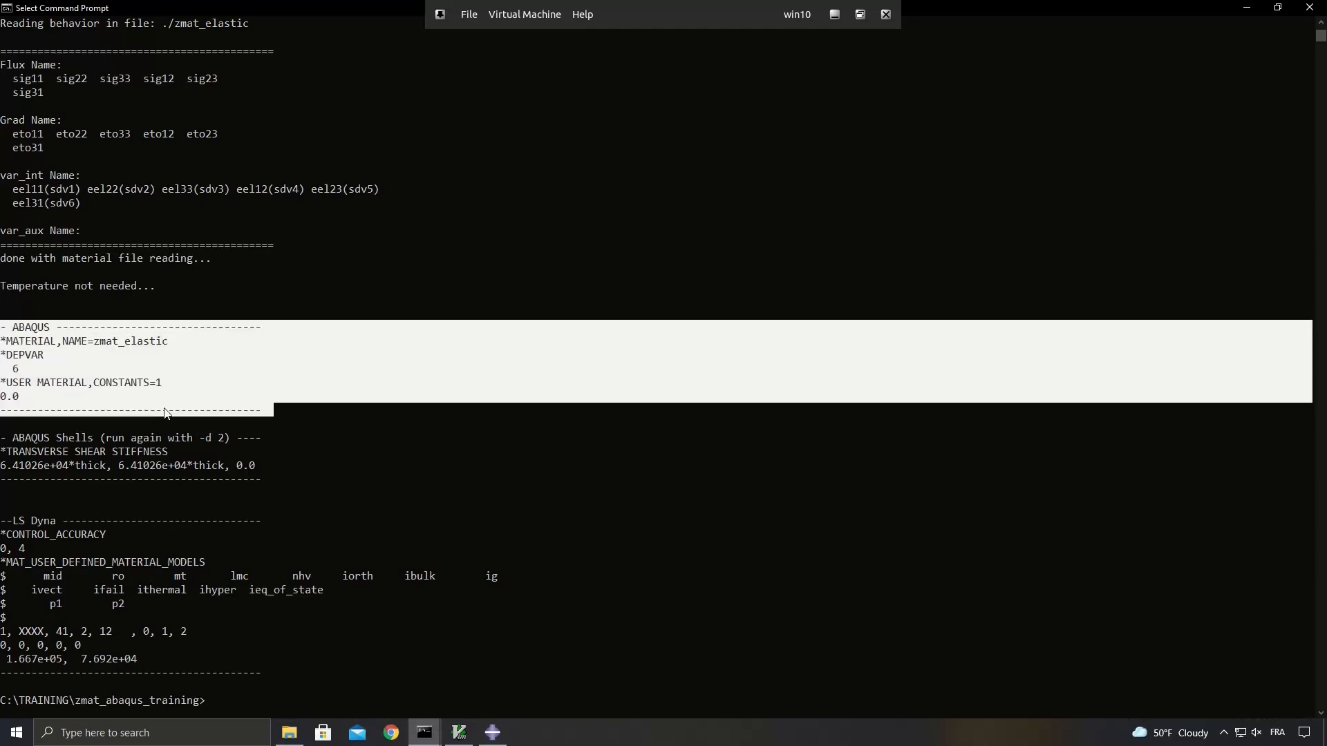
pyautogui.click(301, 344)
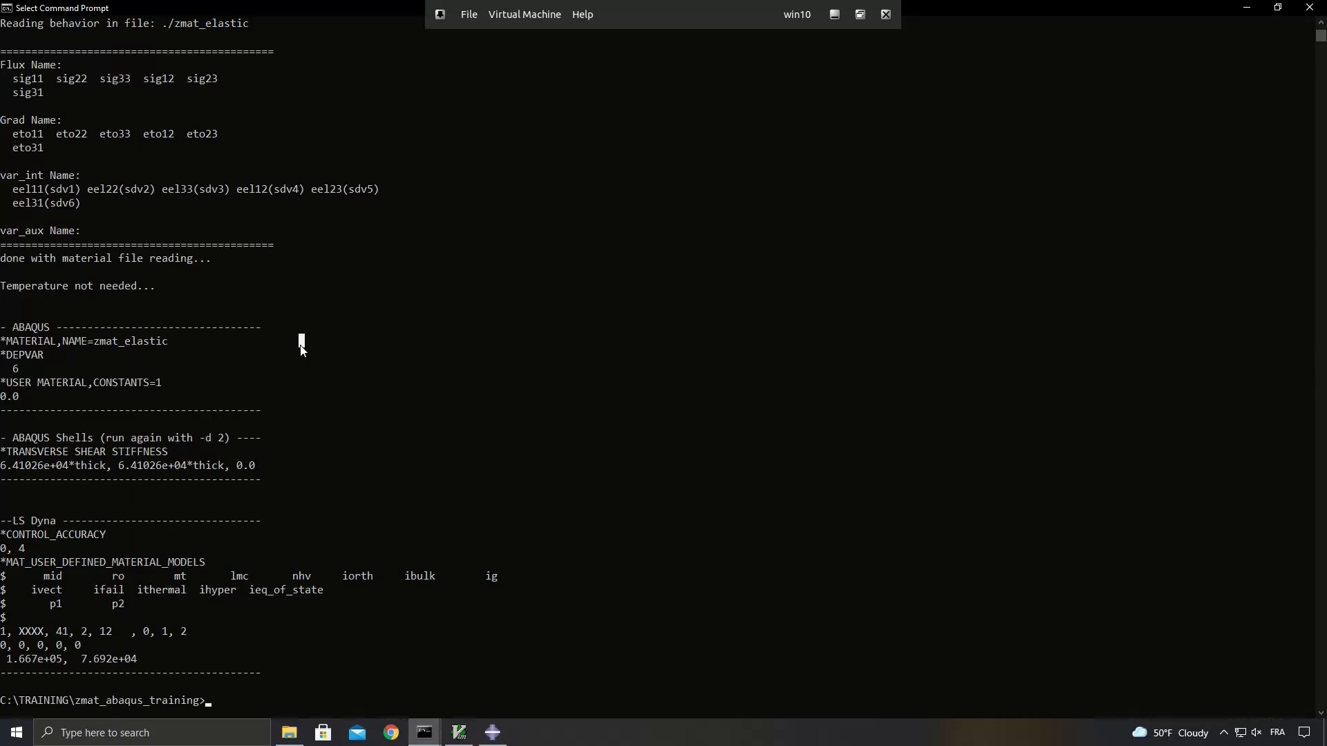
# Switch to cube_abaqus_zmat_elastic.inp in GVIM and arrange it side by side with the Command Prompt.
pyautogui.hotkey('alt', 'Tab')
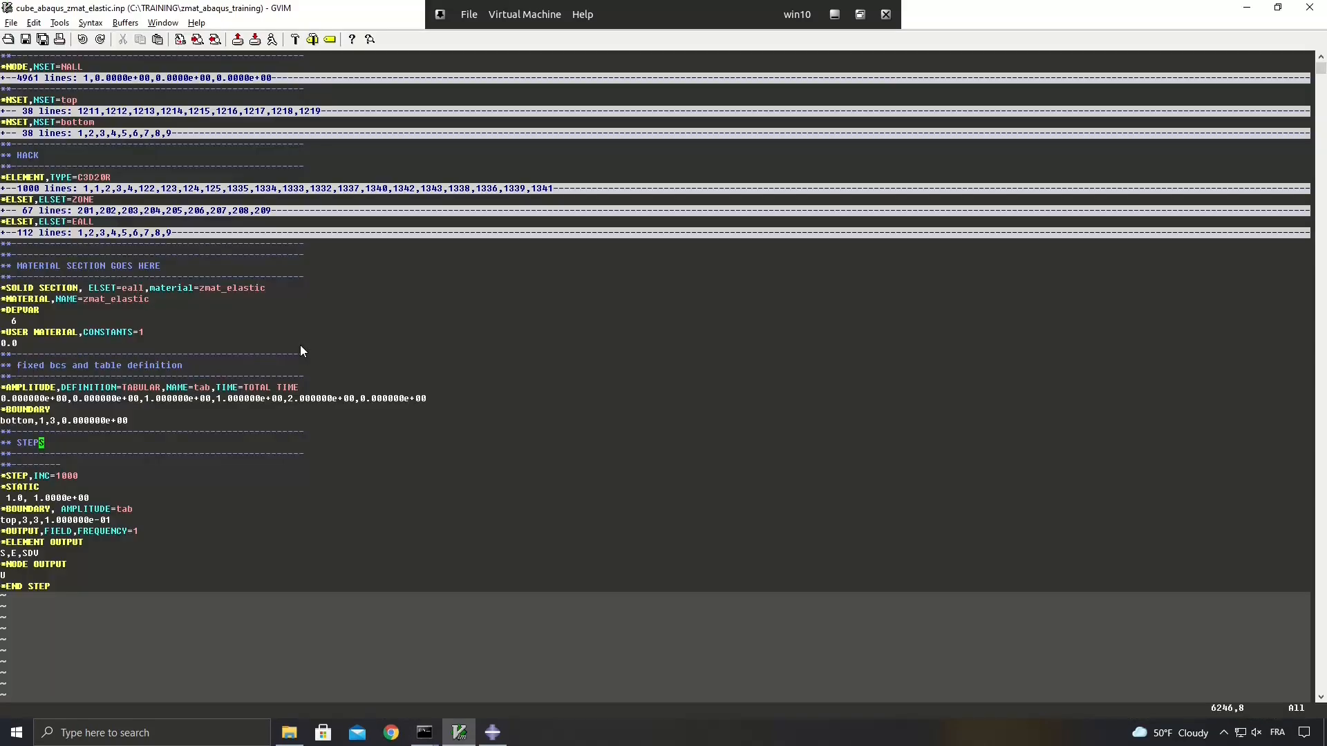
pyautogui.press('super+Right')
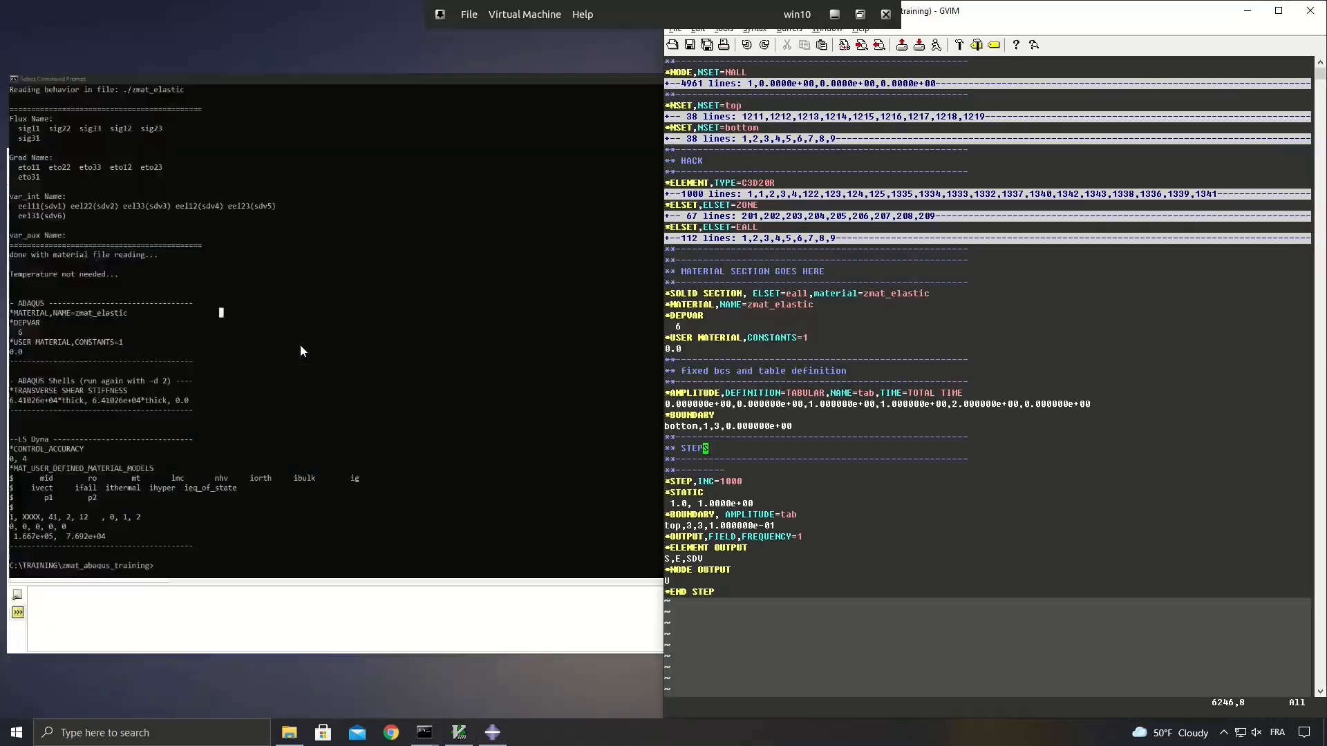
pyautogui.press('super+Left')
pyautogui.press('super+Right')
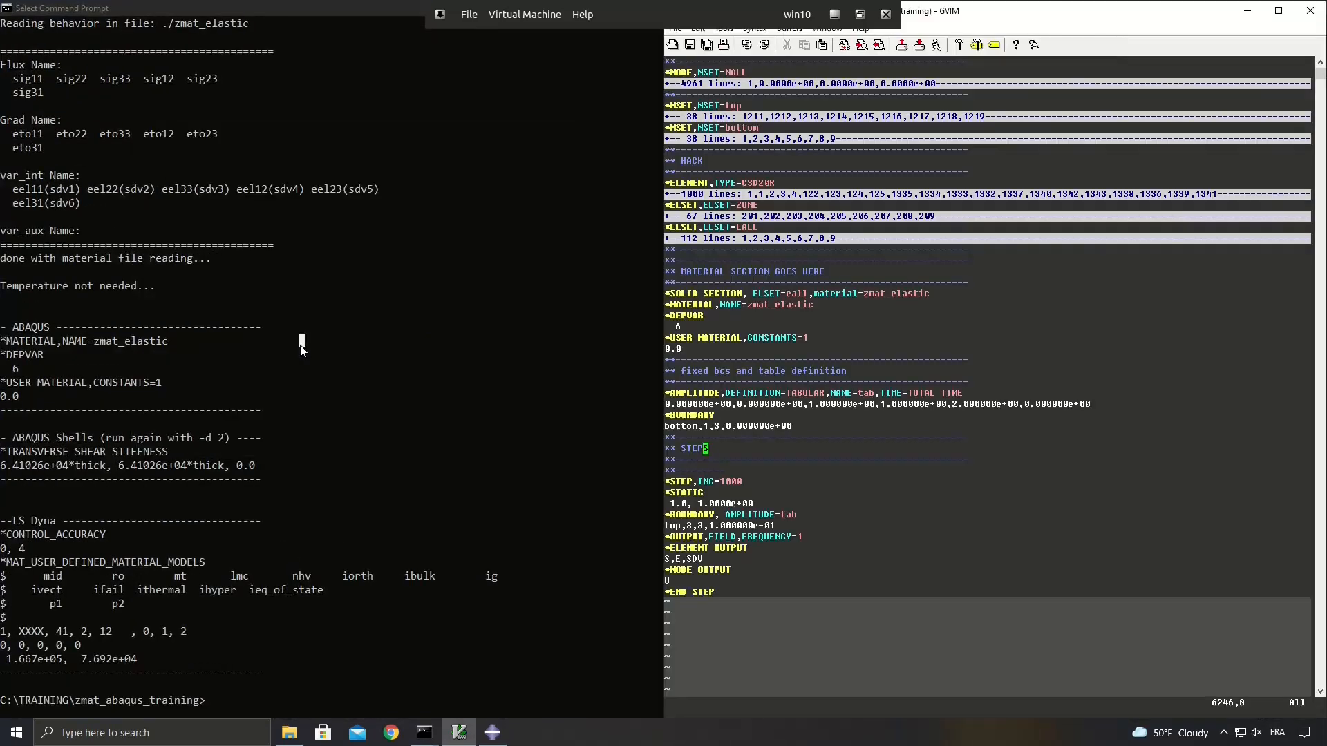
# Compare the ABAQUS block of the Zpreload output with the solid section and material lines in cube_abaqus_zmat_elastic.inp.
pyautogui.click(285, 331)
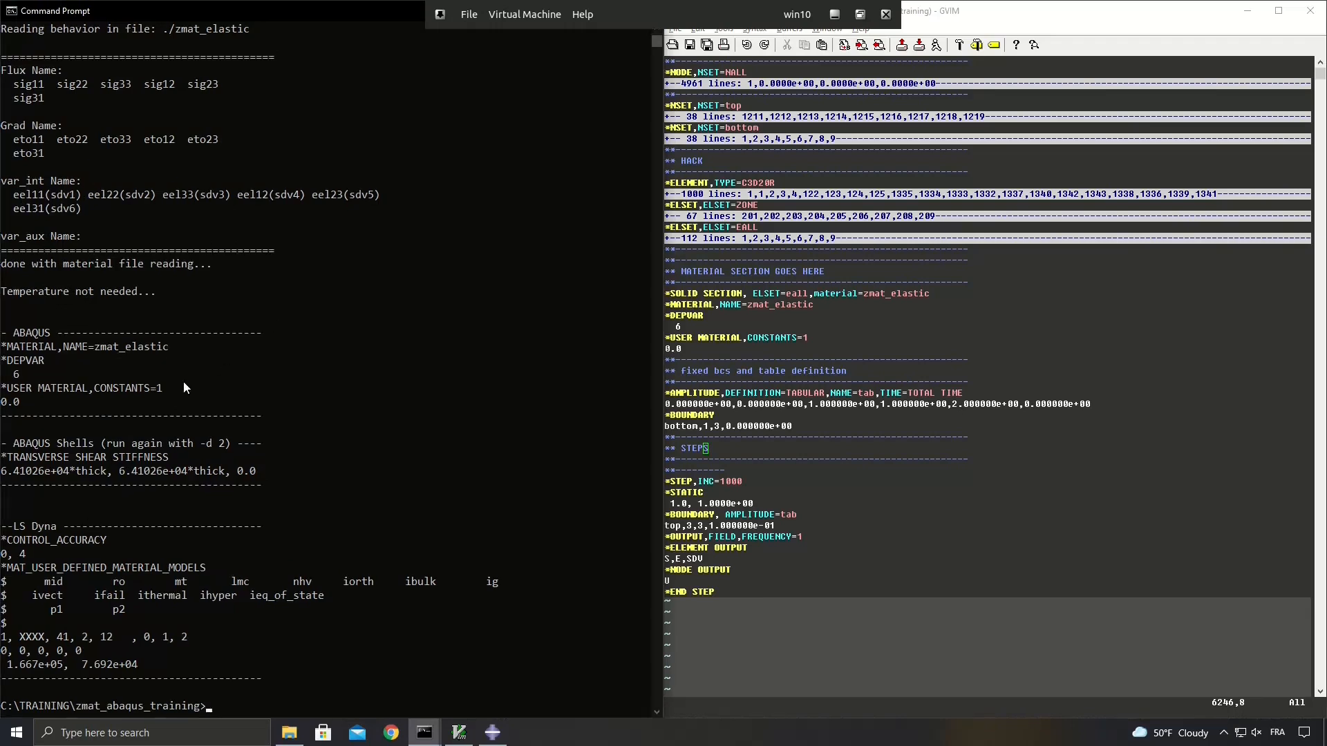
pyautogui.moveTo(267, 417); pyautogui.dragTo(2, 332)
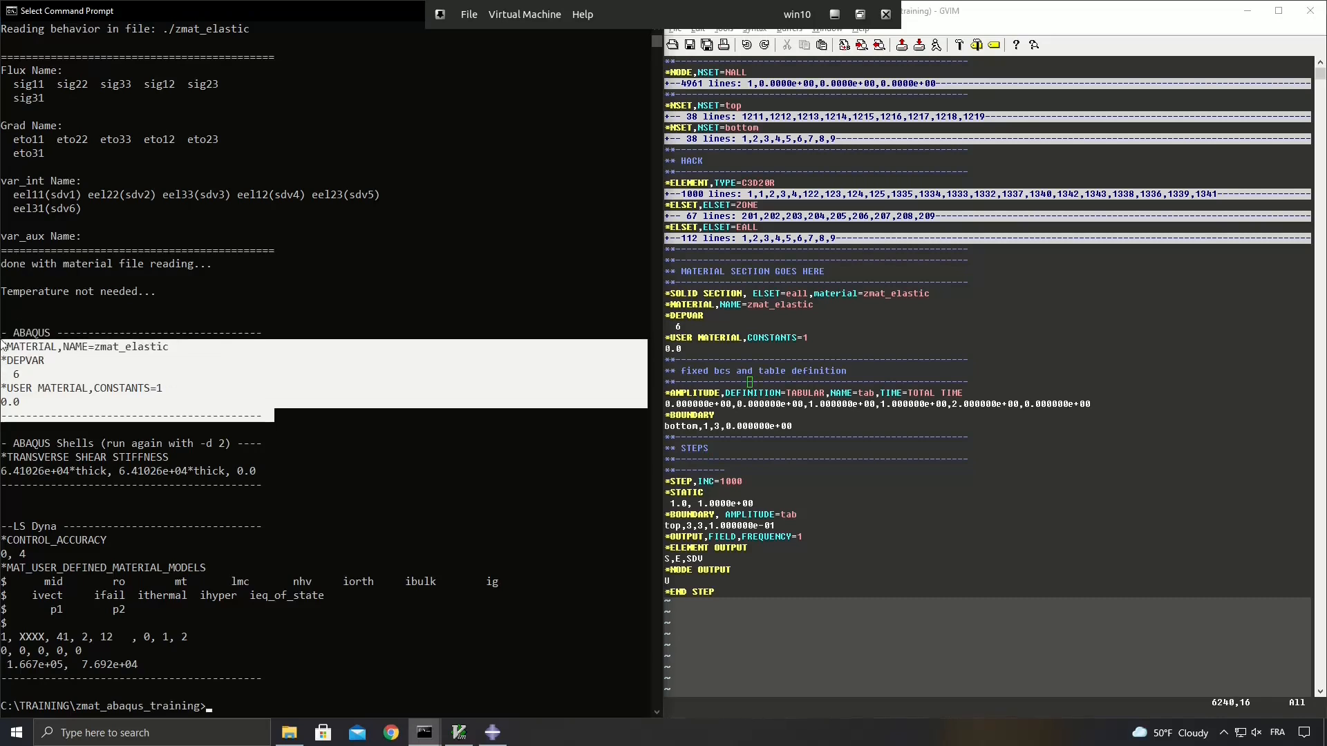
pyautogui.moveTo(6, 346); pyautogui.dragTo(4, 334)
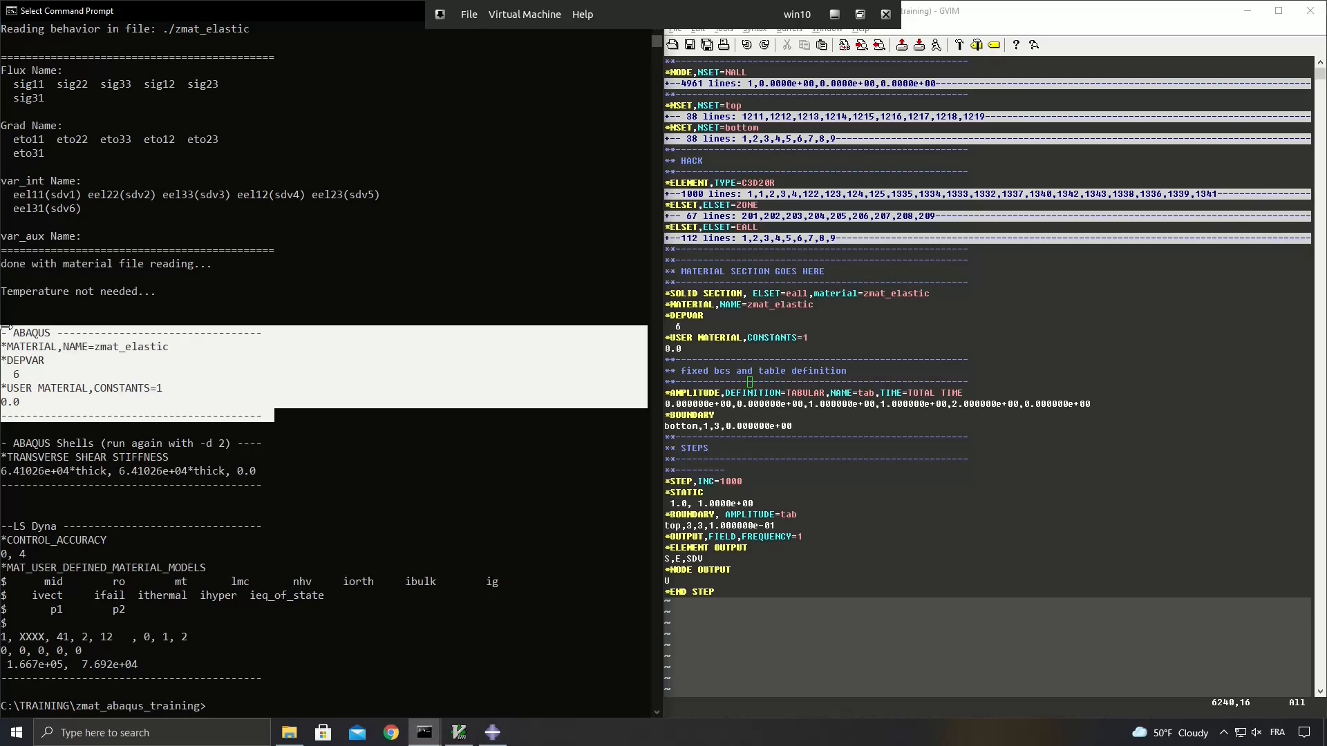
pyautogui.click(735, 344)
pyautogui.moveTo(695, 350); pyautogui.dragTo(648, 297)
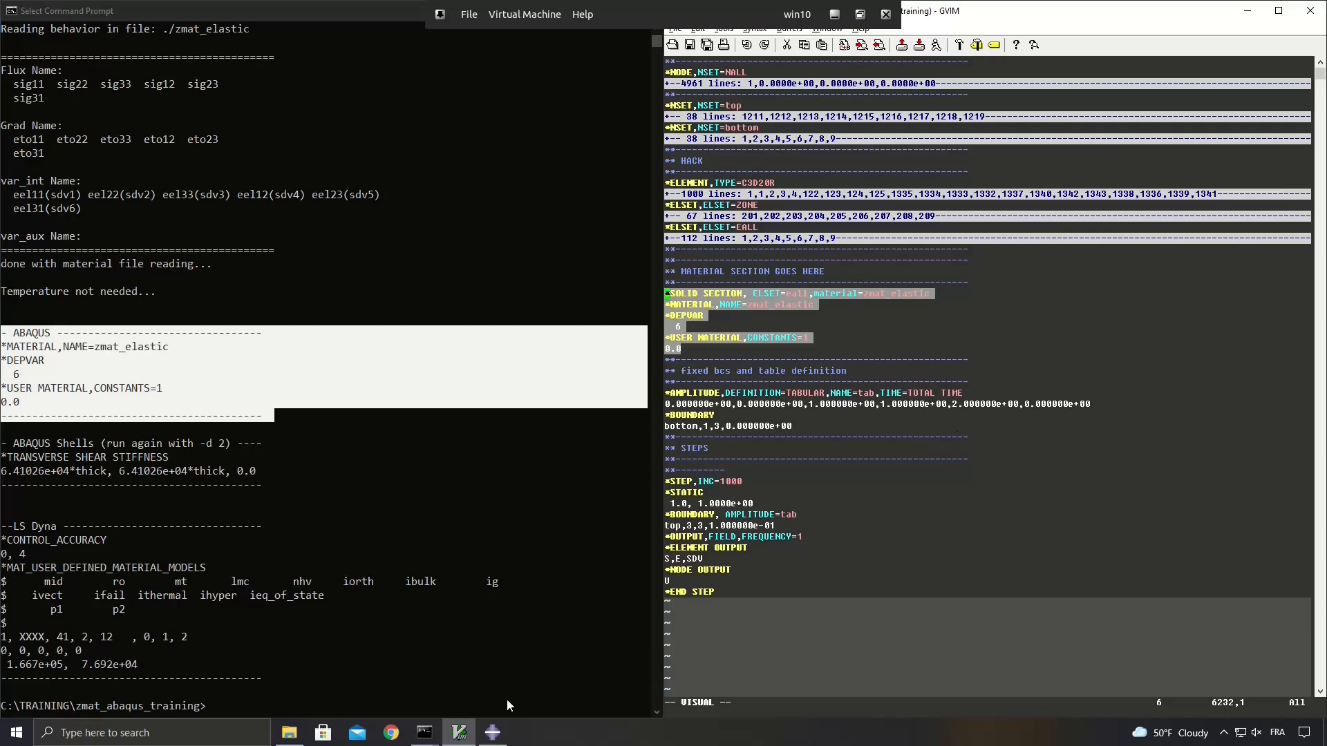
# Switch to Abaqus/CAE and import the model from the Abaqus input file cube_abaqus_zmat_elastic.inp.
pyautogui.click(493, 733)
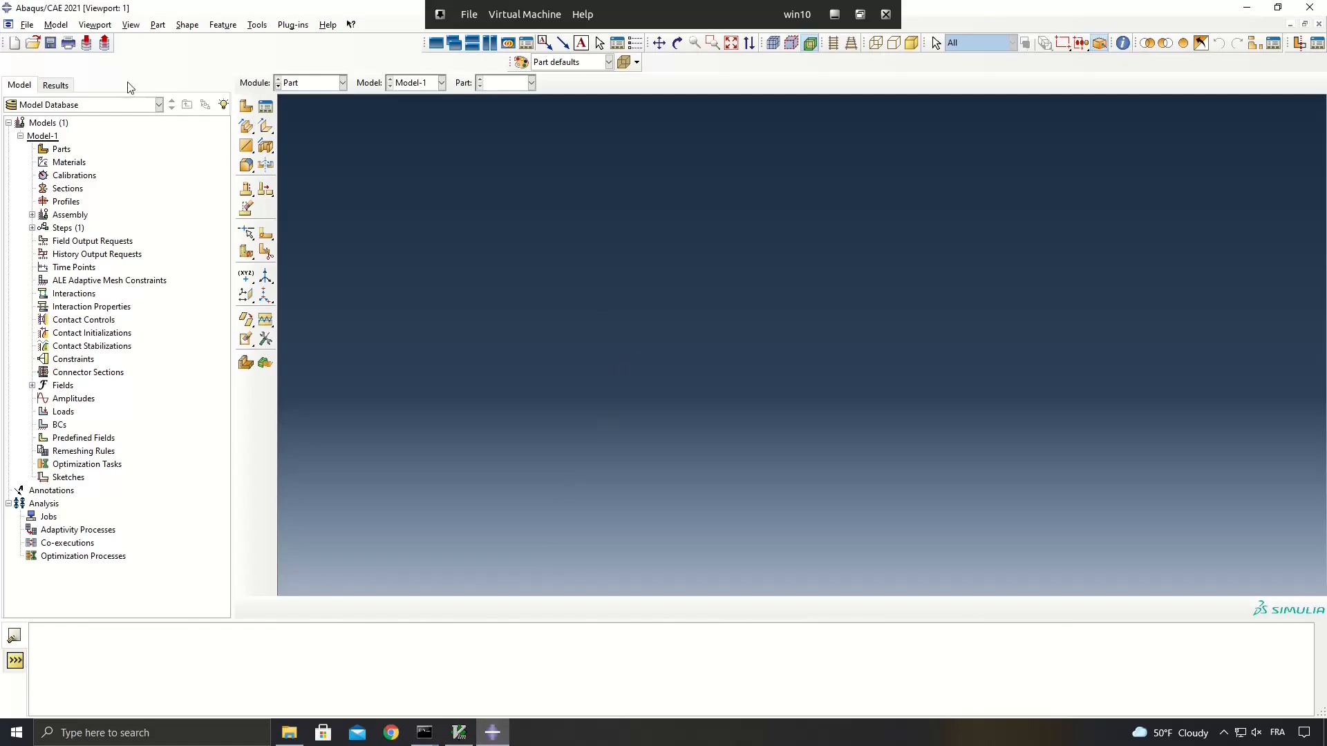
pyautogui.click(28, 25)
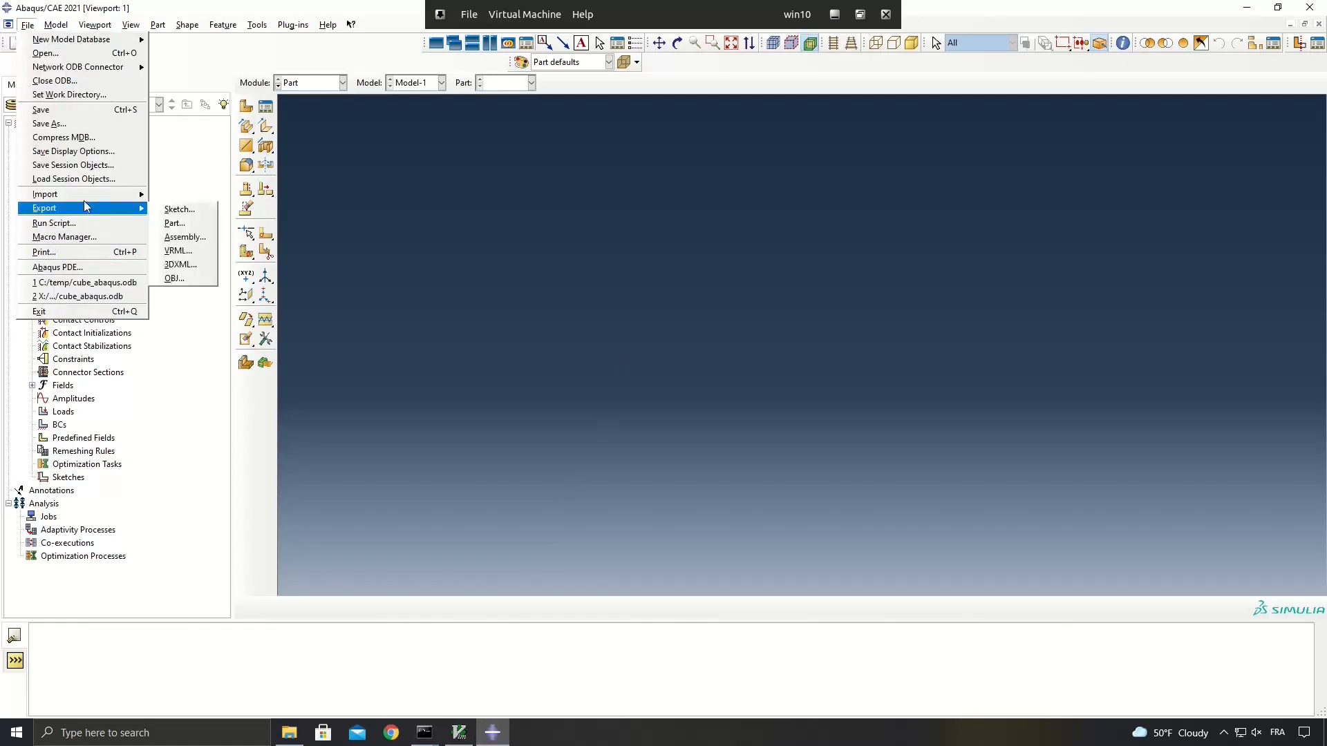
pyautogui.moveTo(92, 196)
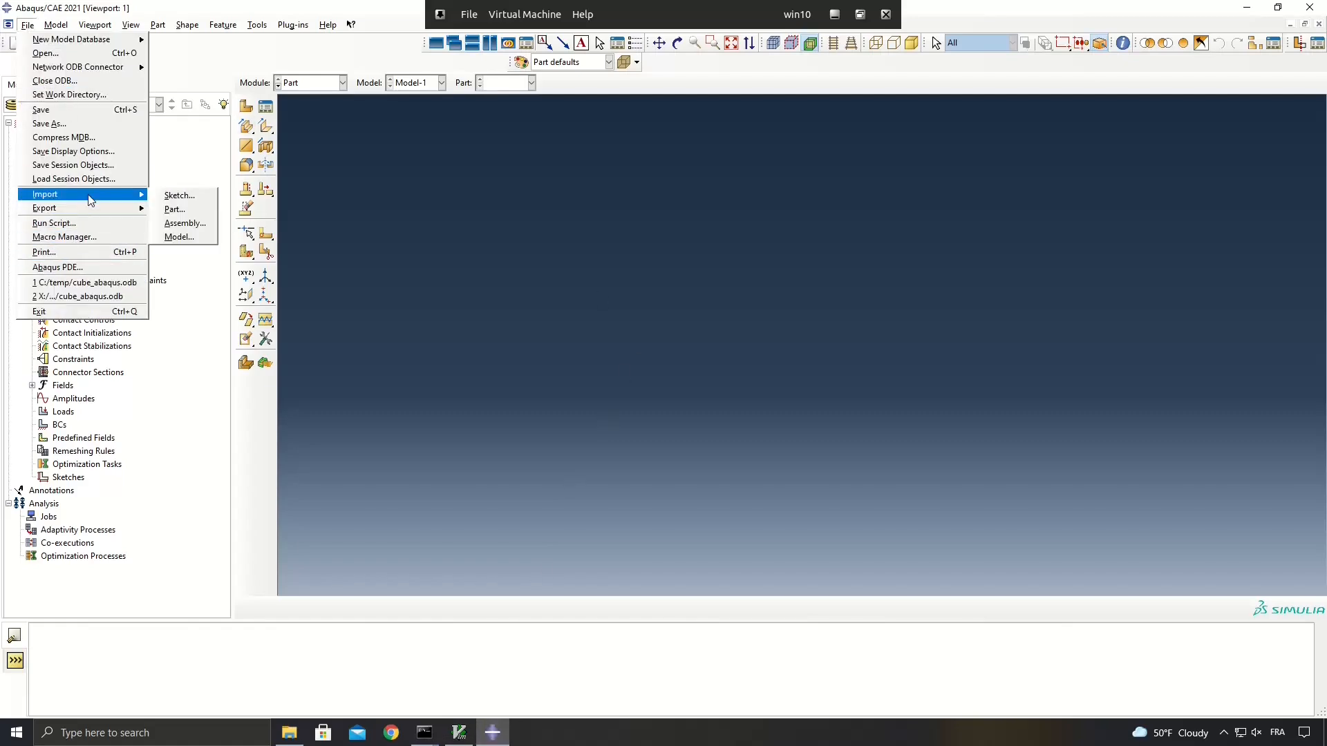
pyautogui.click(180, 238)
pyautogui.click(615, 456)
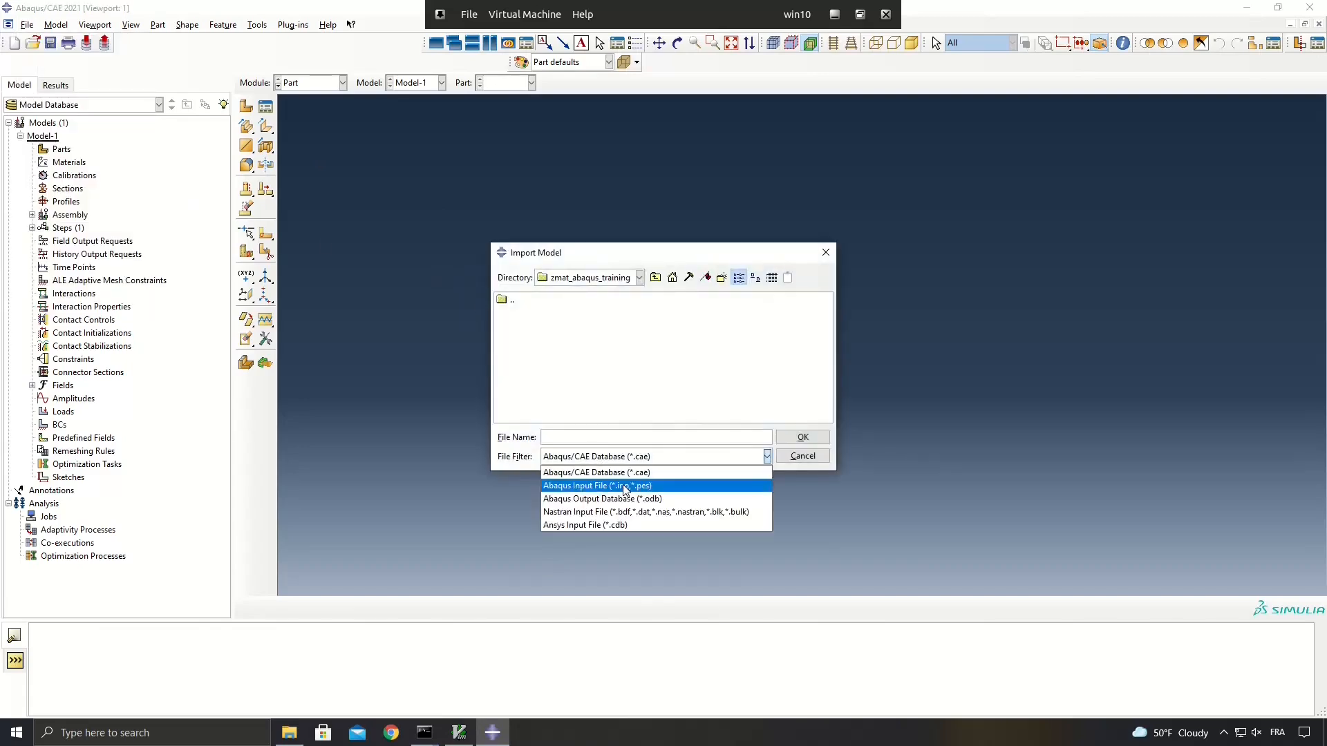
pyautogui.click(617, 485)
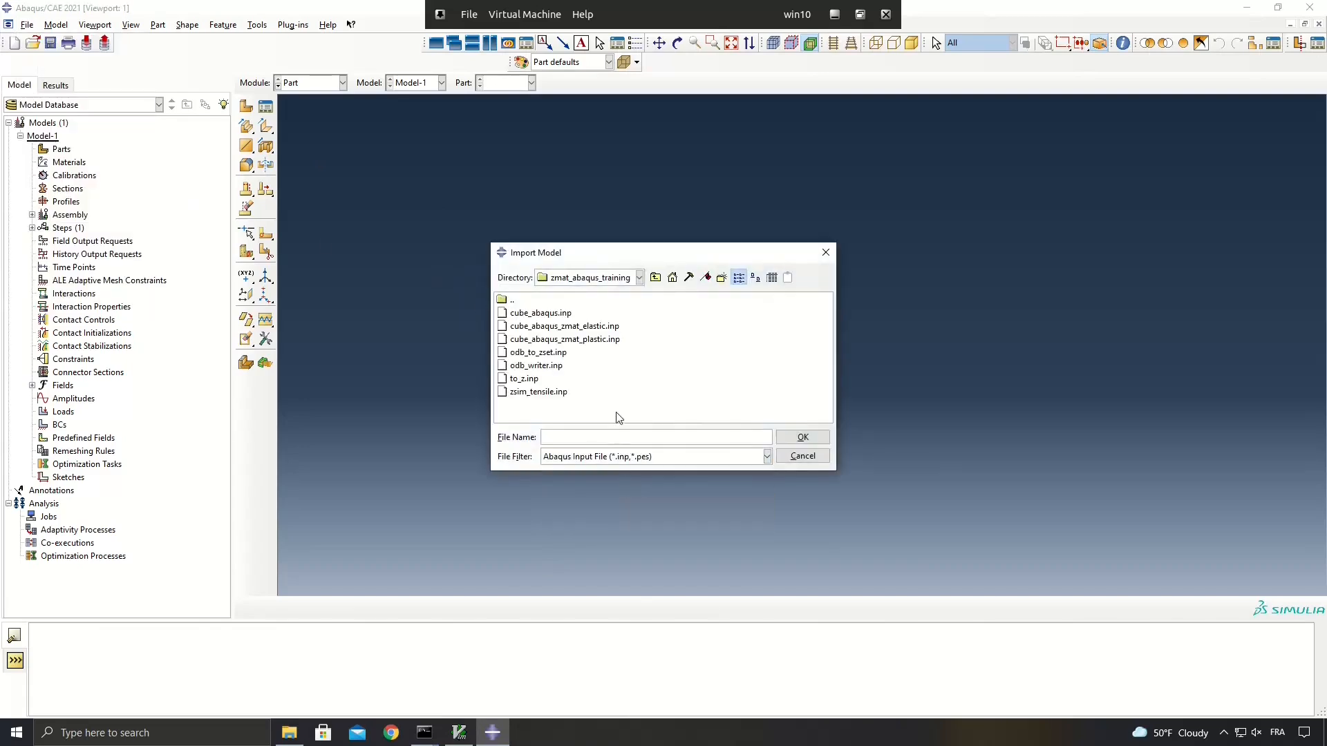
pyautogui.click(593, 329)
pyautogui.doubleClick(594, 331)
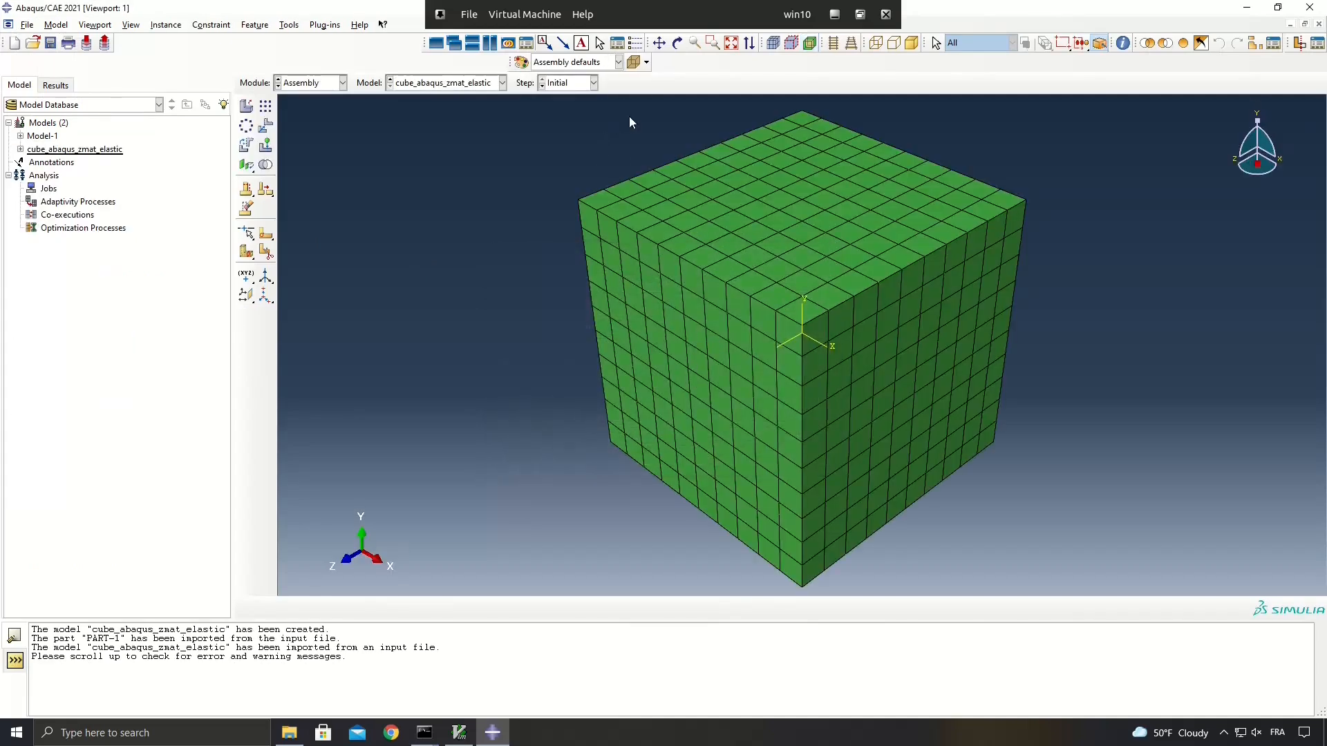
# Open the imported model's ZMAT_ELASTIC material and check its Depvar and User Material definitions against the Zpreload output in the Command Prompt.
pyautogui.click(677, 43)
pyautogui.moveTo(715, 448); pyautogui.dragTo(757, 348)
pyautogui.click(20, 150)
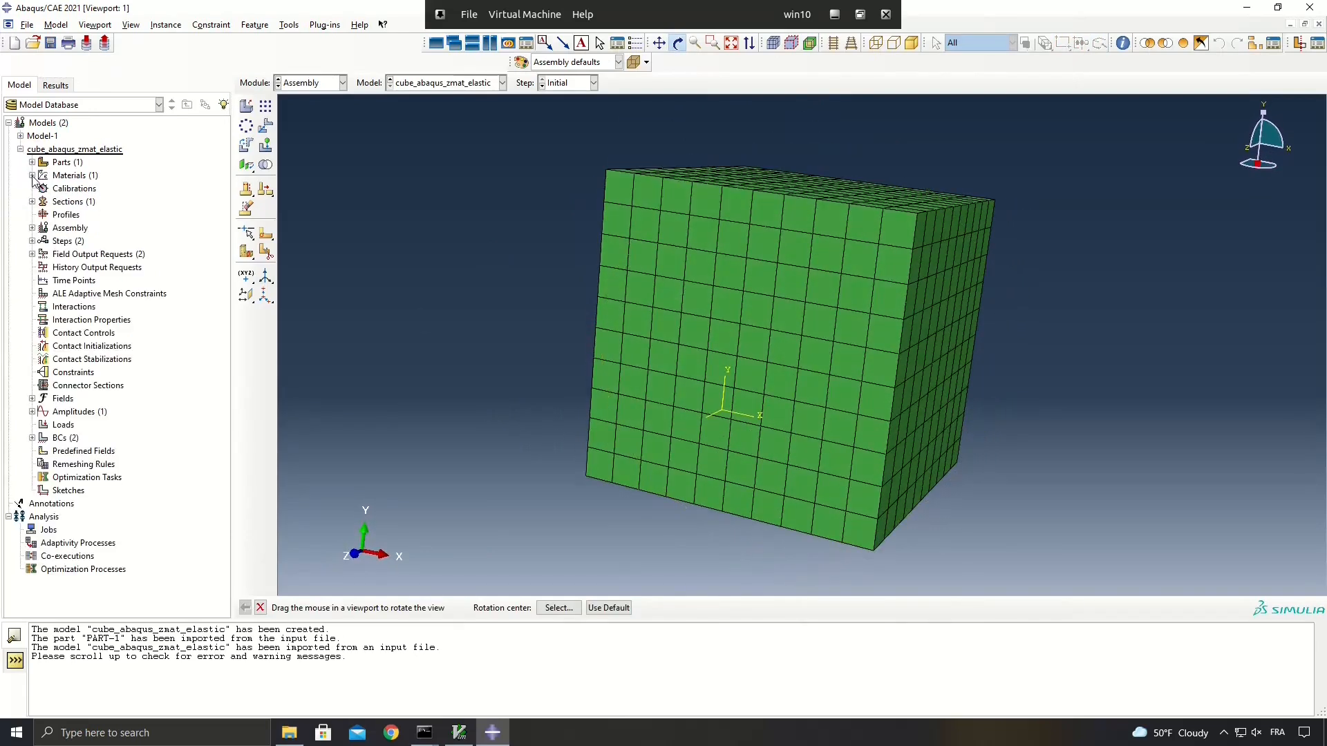
pyautogui.click(32, 176)
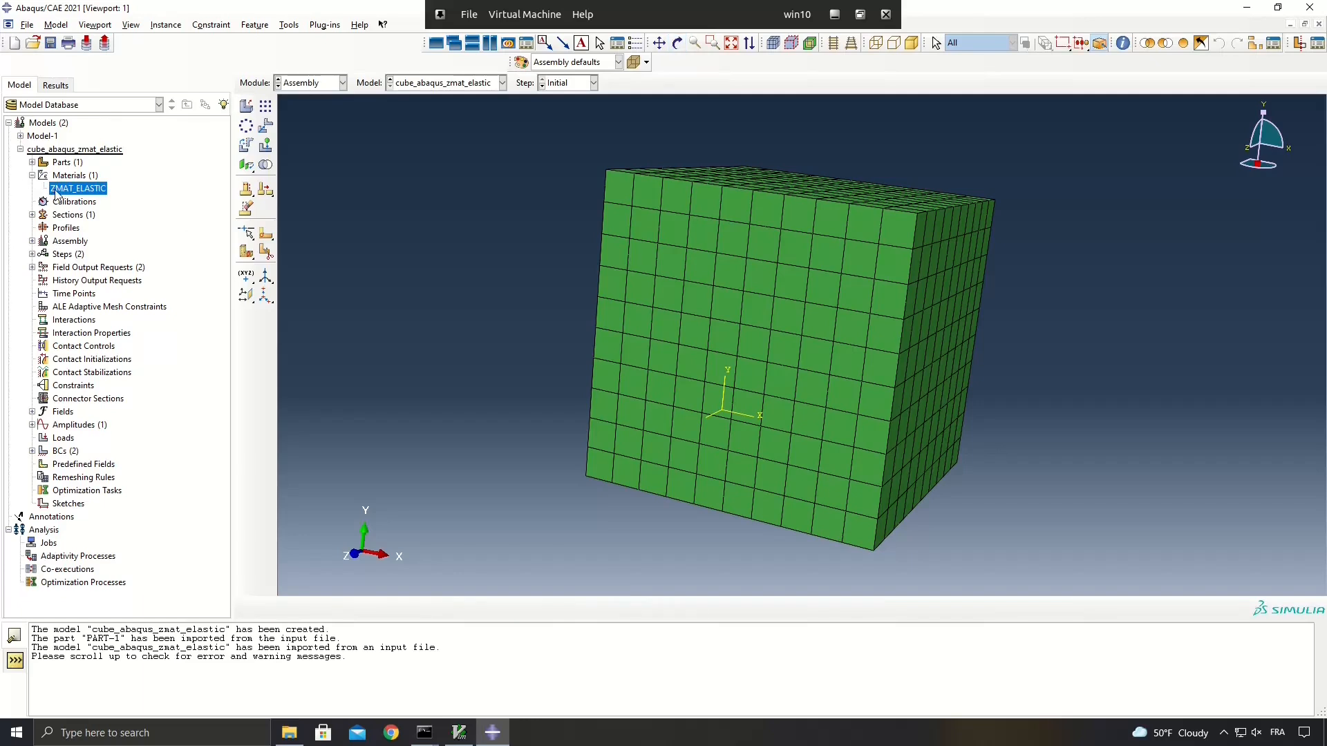
pyautogui.doubleClick(78, 193)
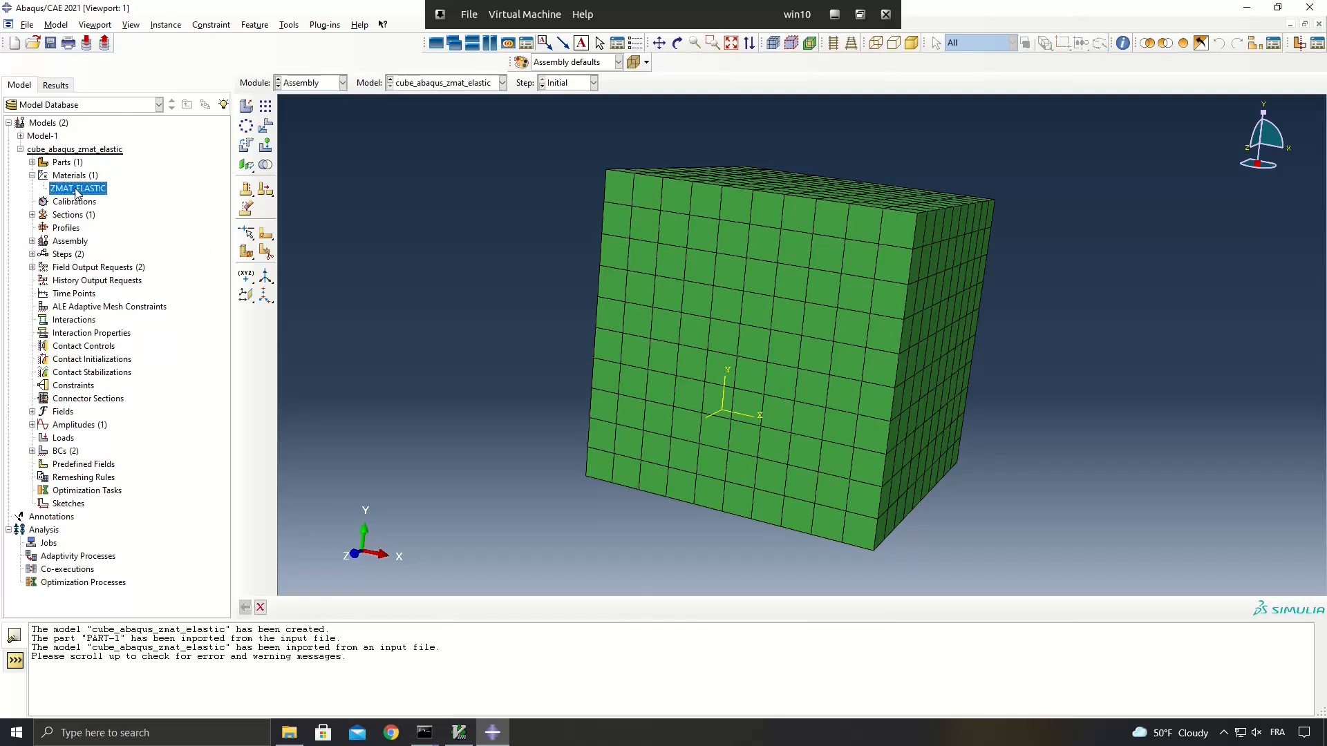
pyautogui.moveTo(164, 73); pyautogui.dragTo(324, 125)
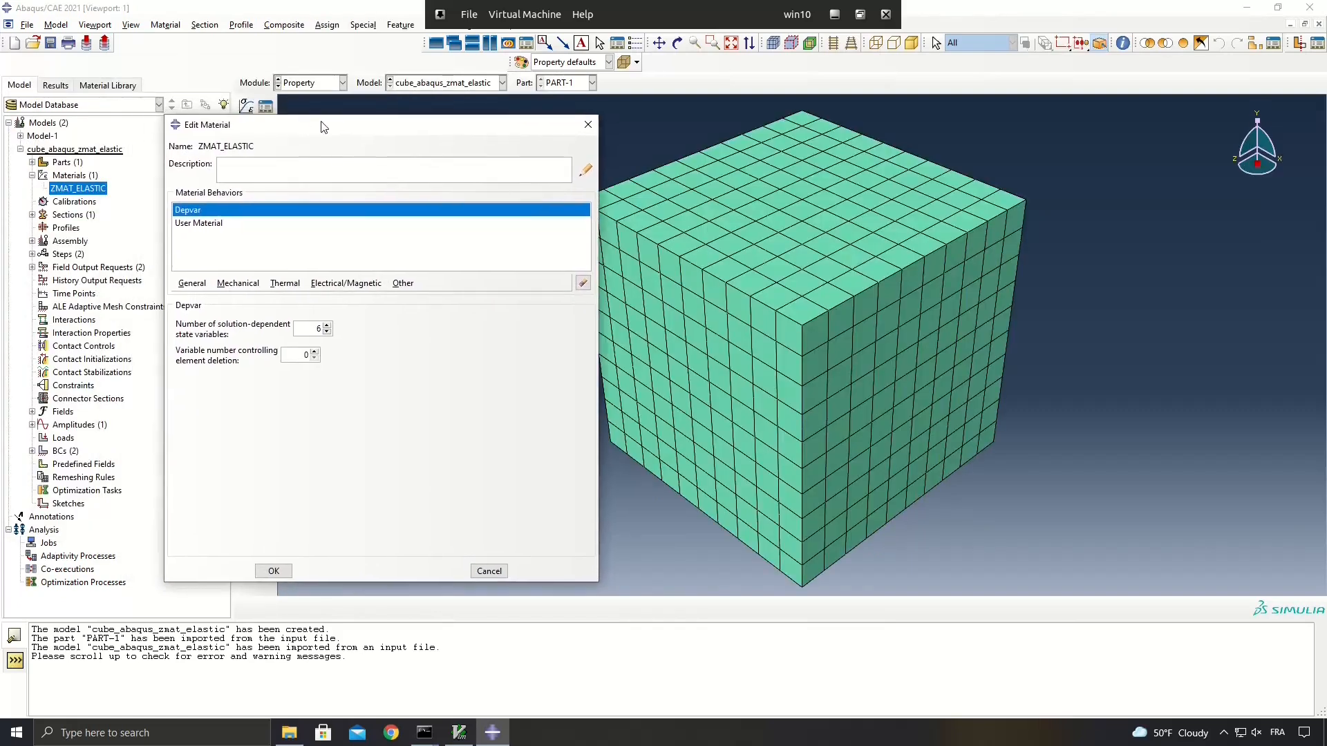
pyautogui.click(201, 228)
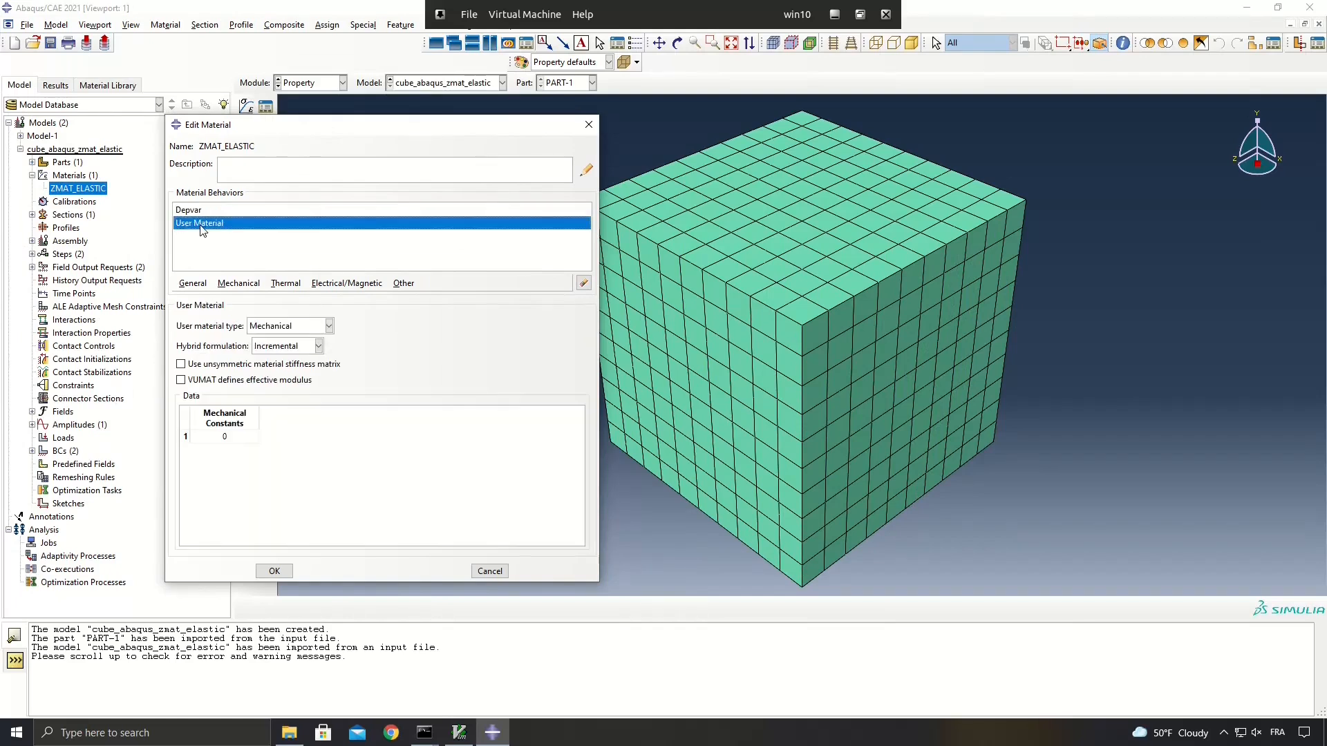
pyautogui.click(206, 212)
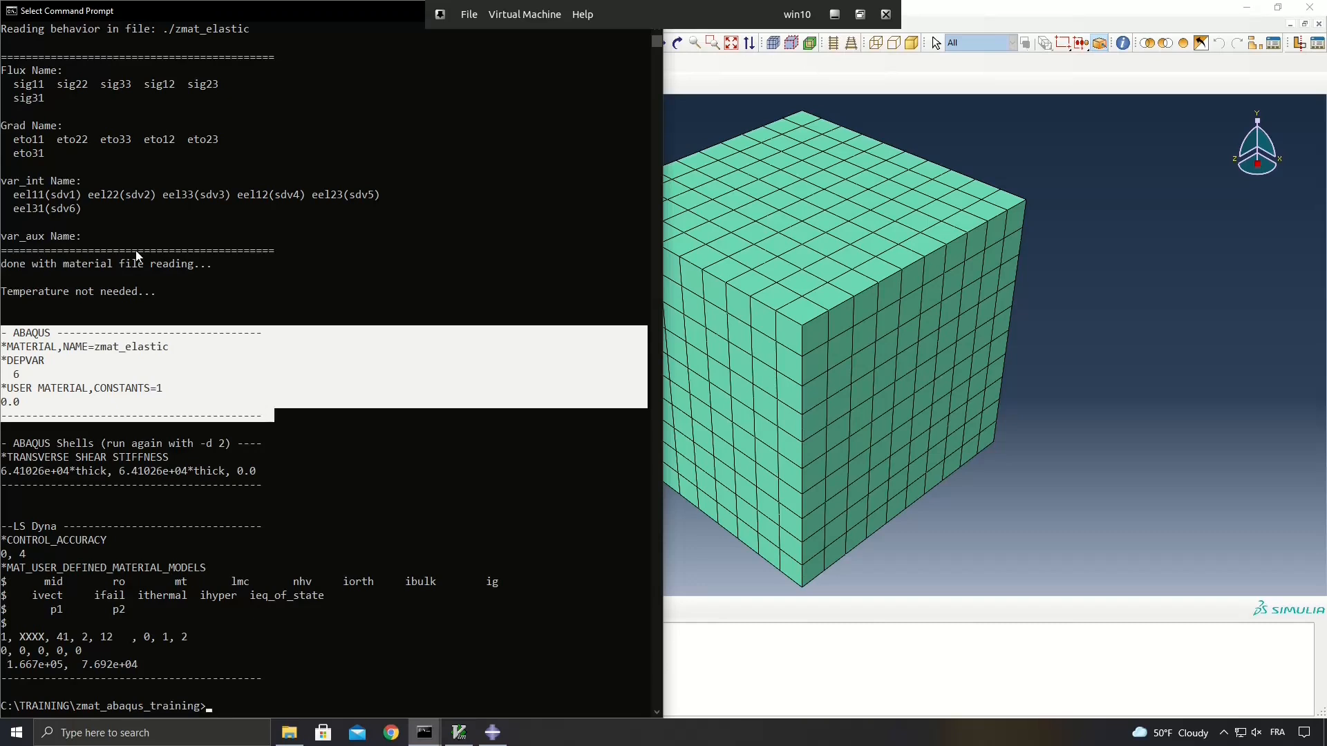
pyautogui.click(59, 195)
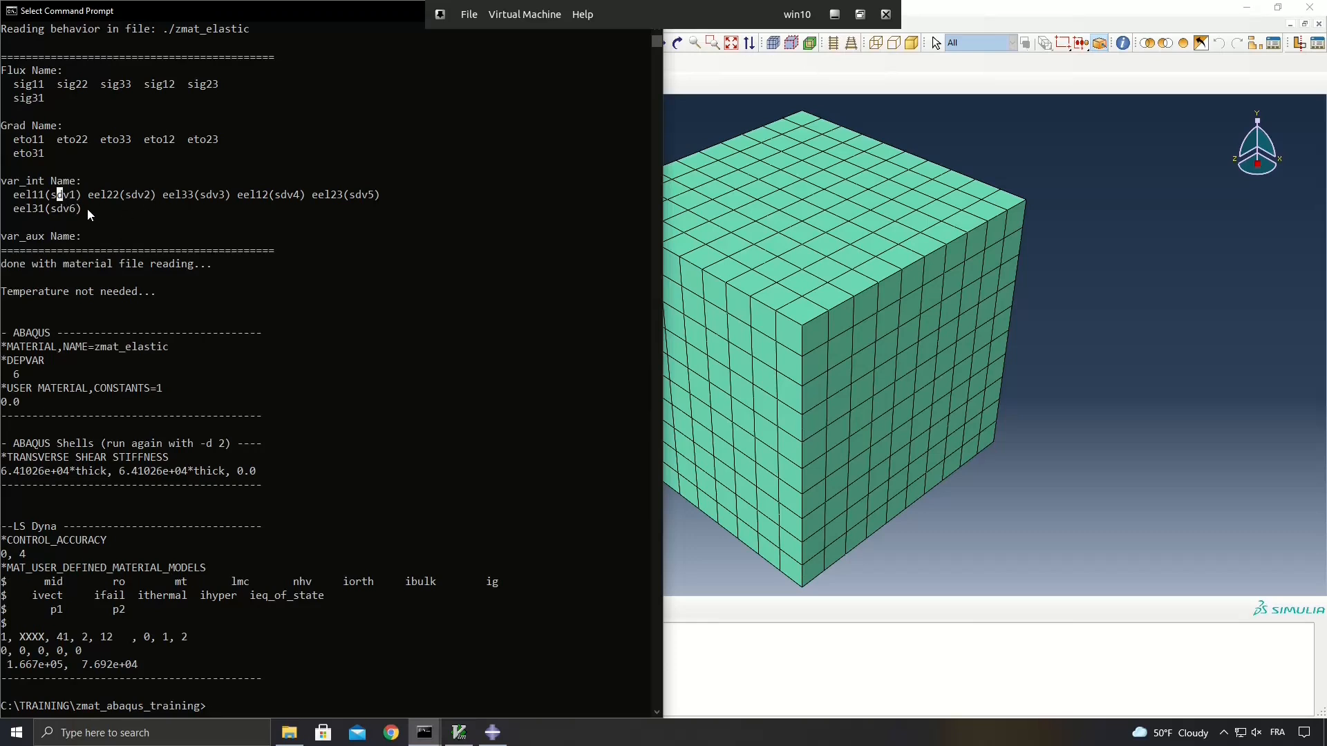
pyautogui.moveTo(262, 415); pyautogui.dragTo(14, 330)
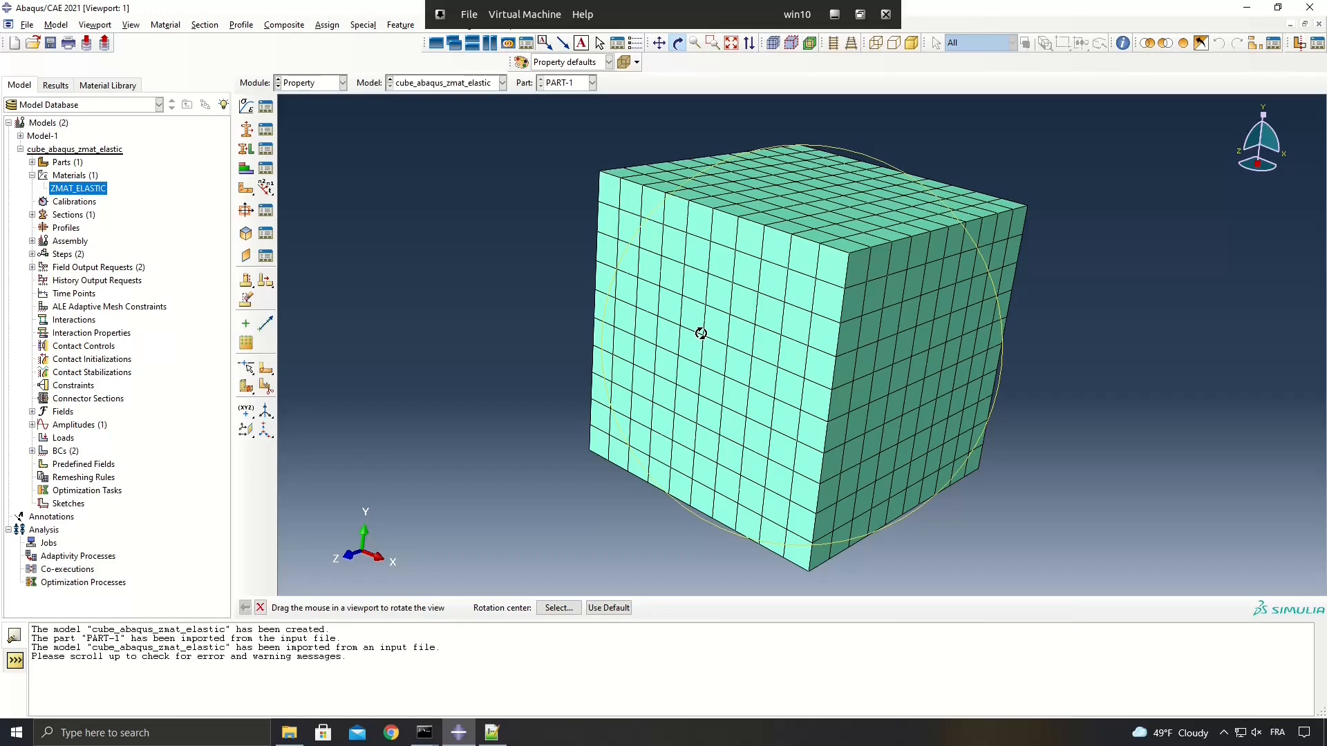
# Switch to the Command Prompt and examine the error lines reported by the Abaqus/Standard analysis.
pyautogui.hotkey('alt', 'Tab')
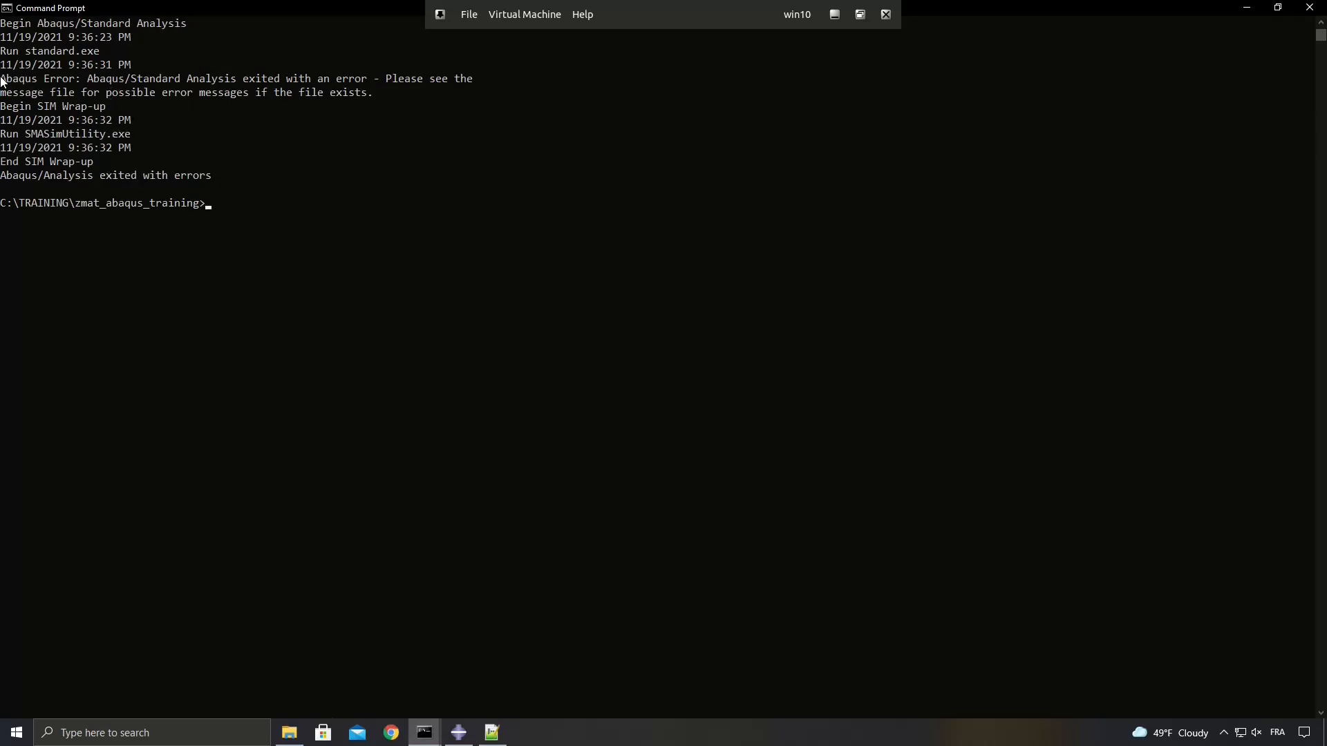
pyautogui.moveTo(105, 79); pyautogui.dragTo(2, 79)
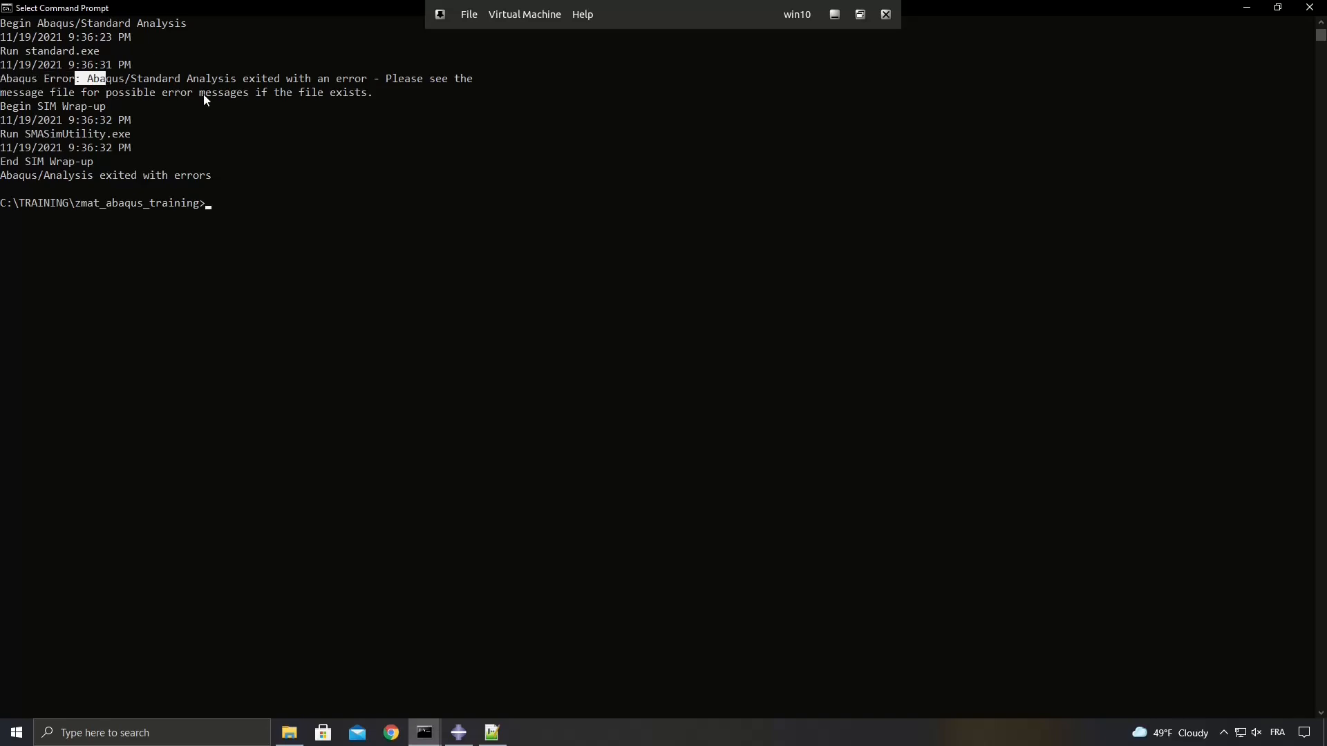
pyautogui.moveTo(1, 80); pyautogui.dragTo(247, 93)
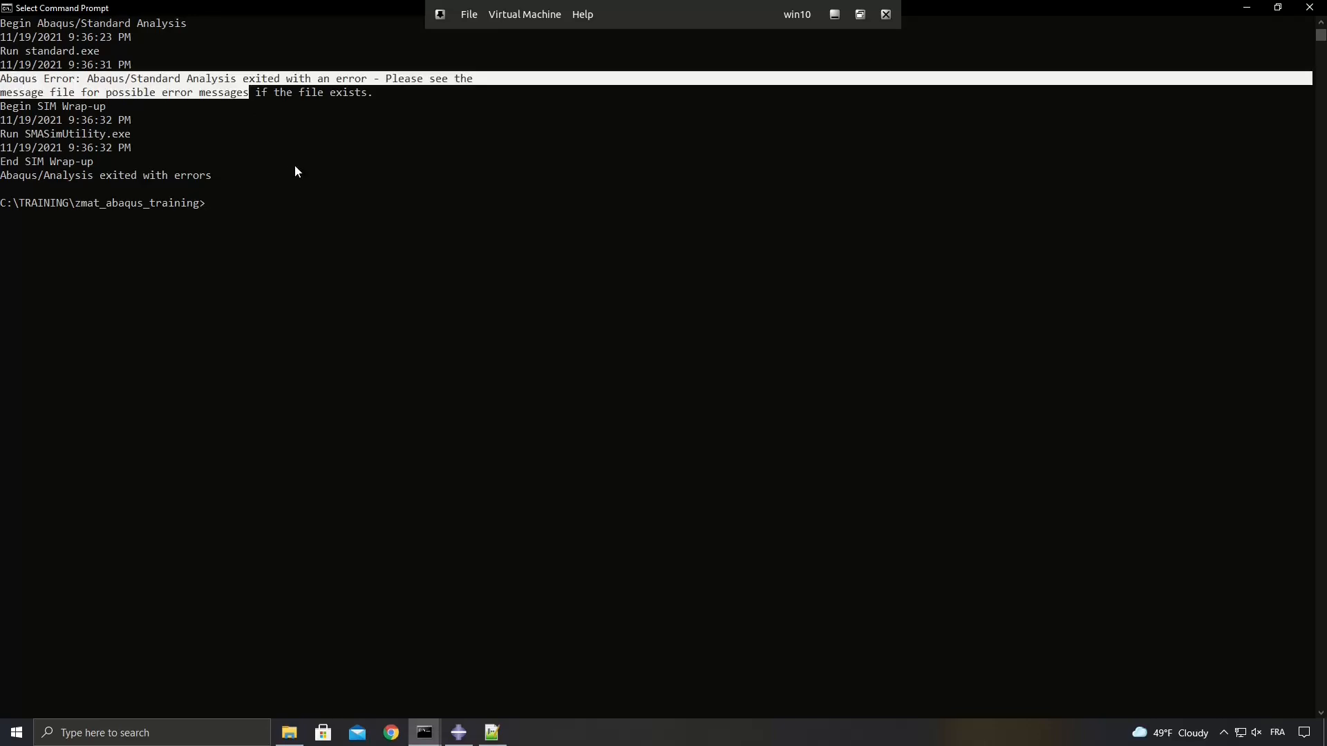
pyautogui.moveTo(374, 103); pyautogui.dragTo(378, 97)
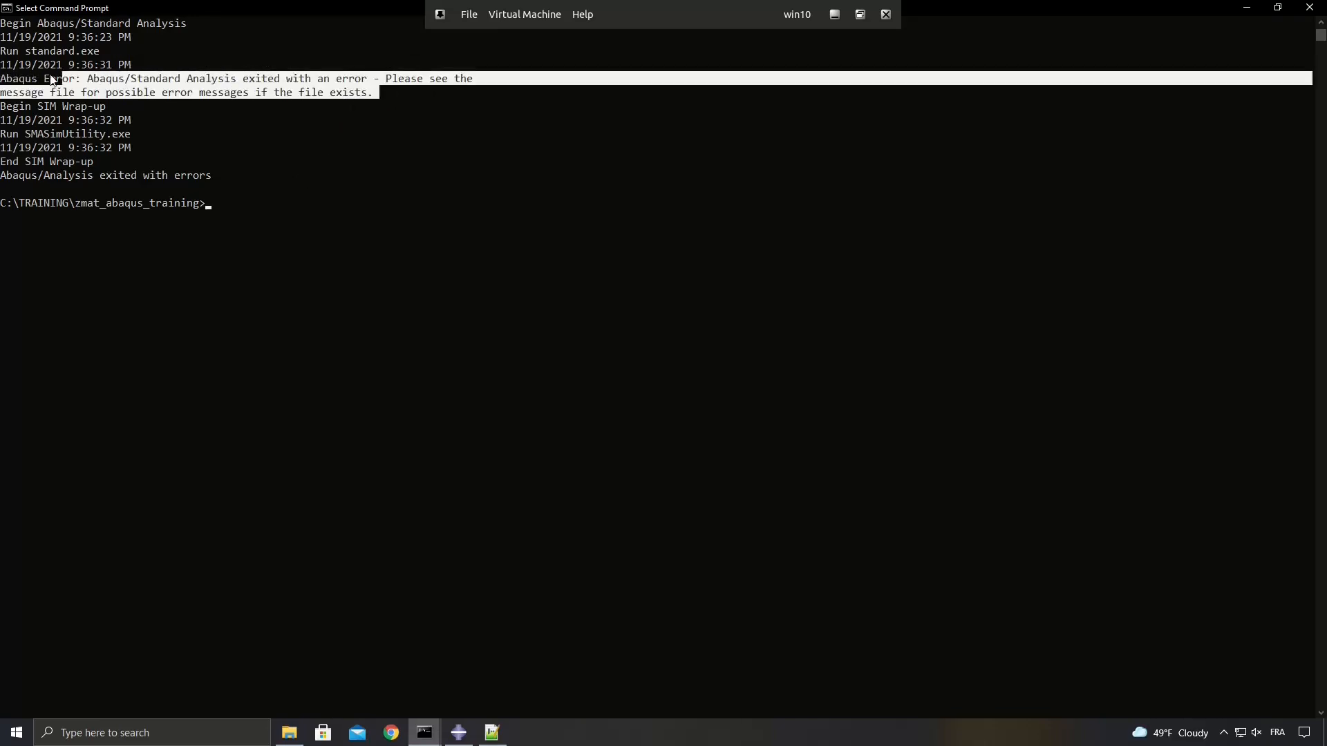
# Switch to Notepad++ and examine the ***ERROR line in cube_abaqus_zmat_elastic.msg.
pyautogui.click(493, 734)
pyautogui.keyDown('ctrl'); pyautogui.scroll(2, 362, 320); pyautogui.keyUp('ctrl')
pyautogui.scroll(-1, 362, 320)
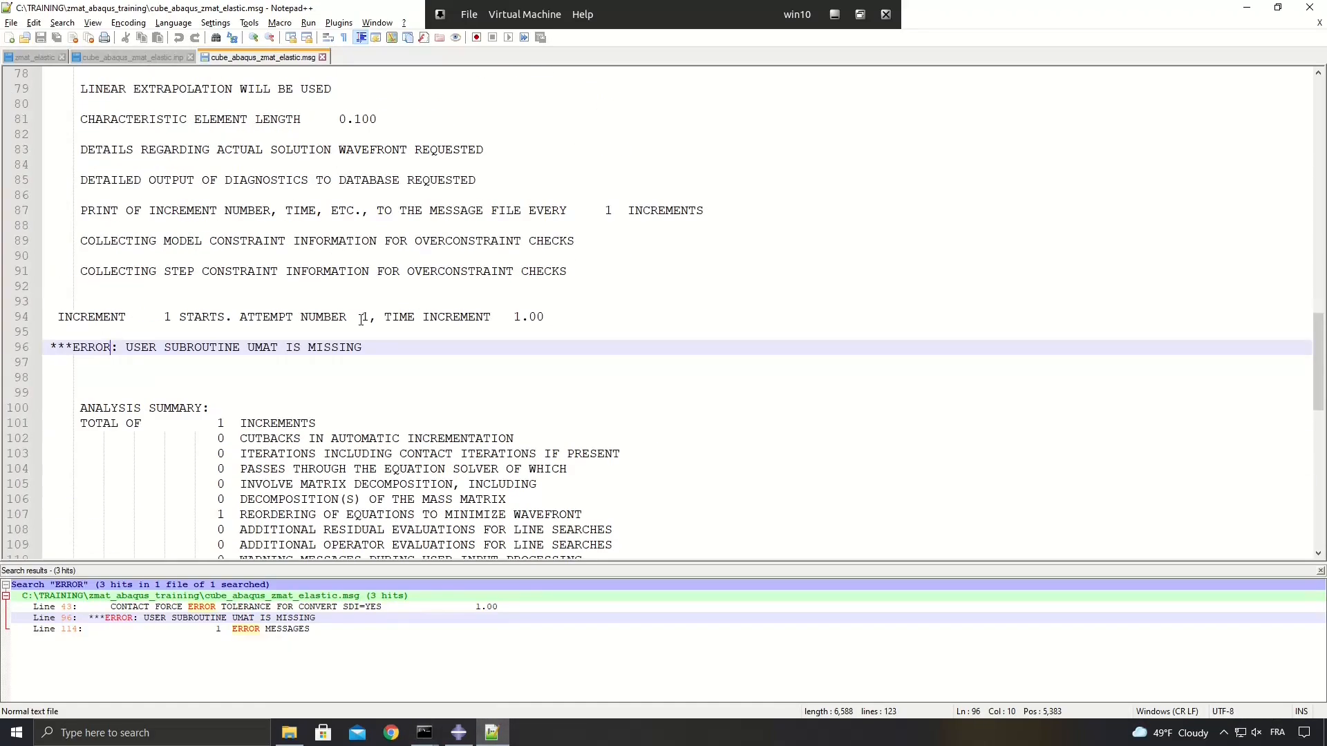
pyautogui.moveTo(46, 347); pyautogui.dragTo(368, 348)
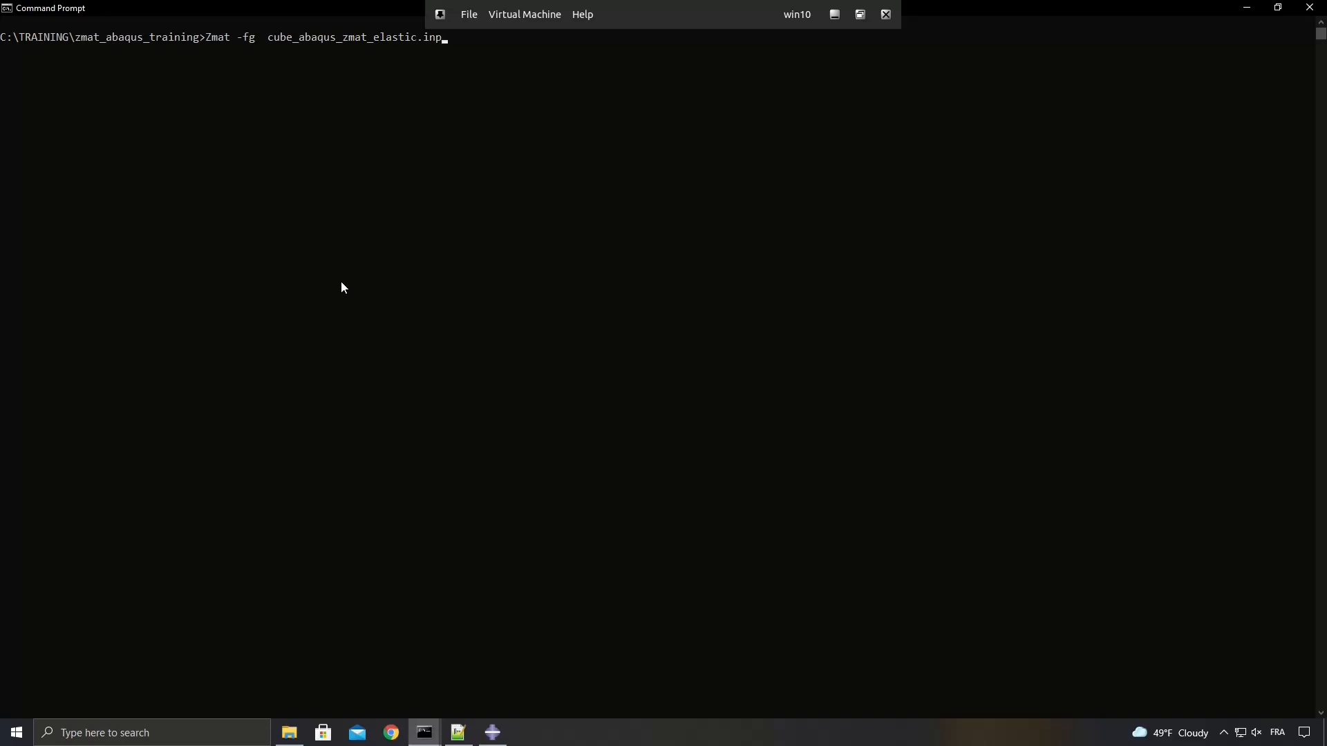
# Run the Abaqus job through Z-mat from the Command Prompt with Zmat -fg cube_abaqus_zmat_elastic.inp.
pyautogui.moveTo(212, 39); pyautogui.dragTo(252, 39)
pyautogui.click(239, 38)
pyautogui.moveTo(268, 38); pyautogui.dragTo(443, 39)
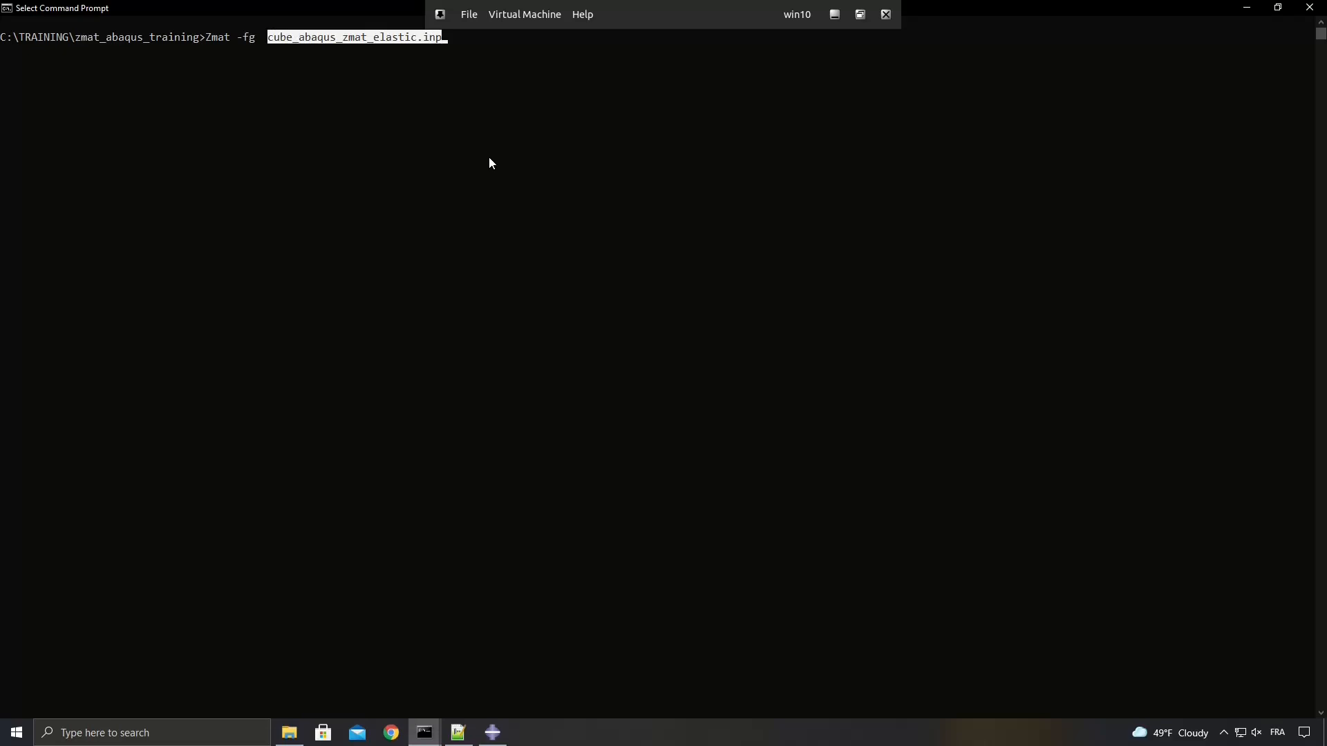
pyautogui.press('Return')
pyautogui.press('Return')
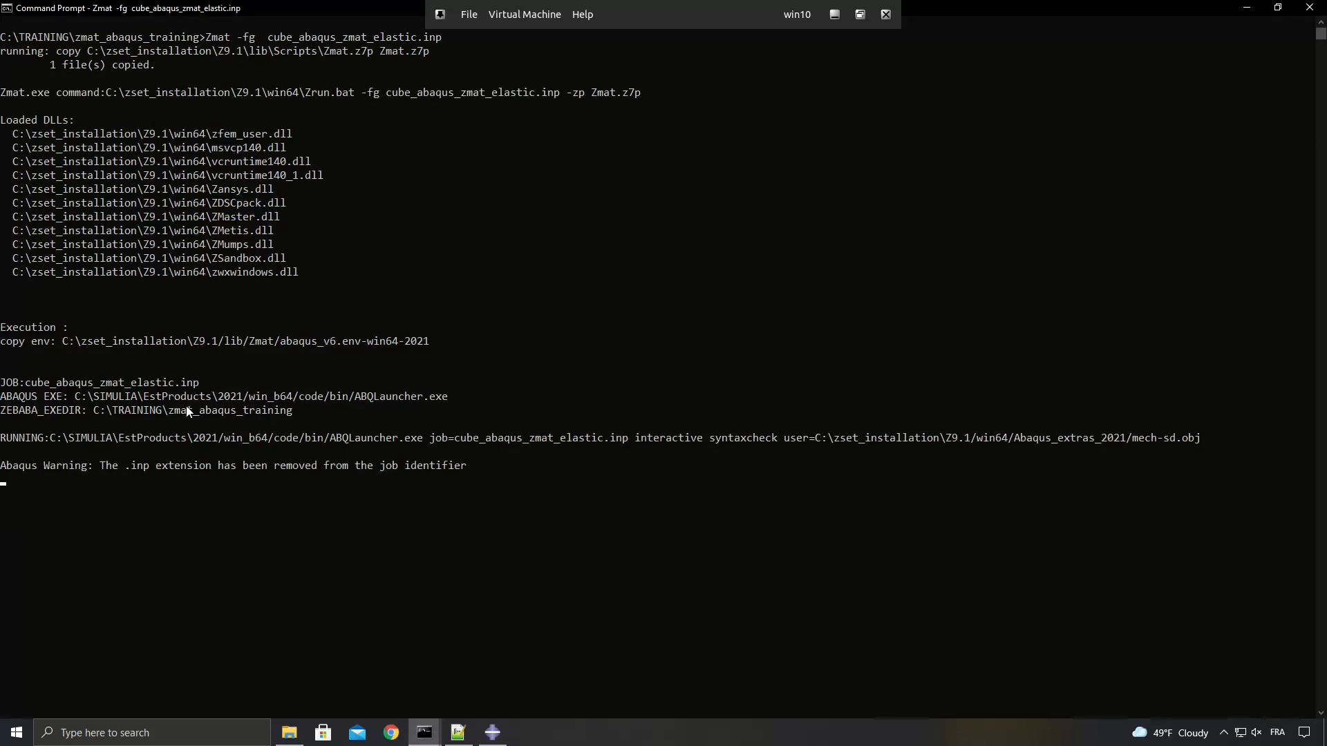
# Examine the list of loaded DLLs and the user option of the Abaqus launch command in the run output.
pyautogui.click(313, 272)
pyautogui.moveTo(313, 272); pyautogui.dragTo(2, 125)
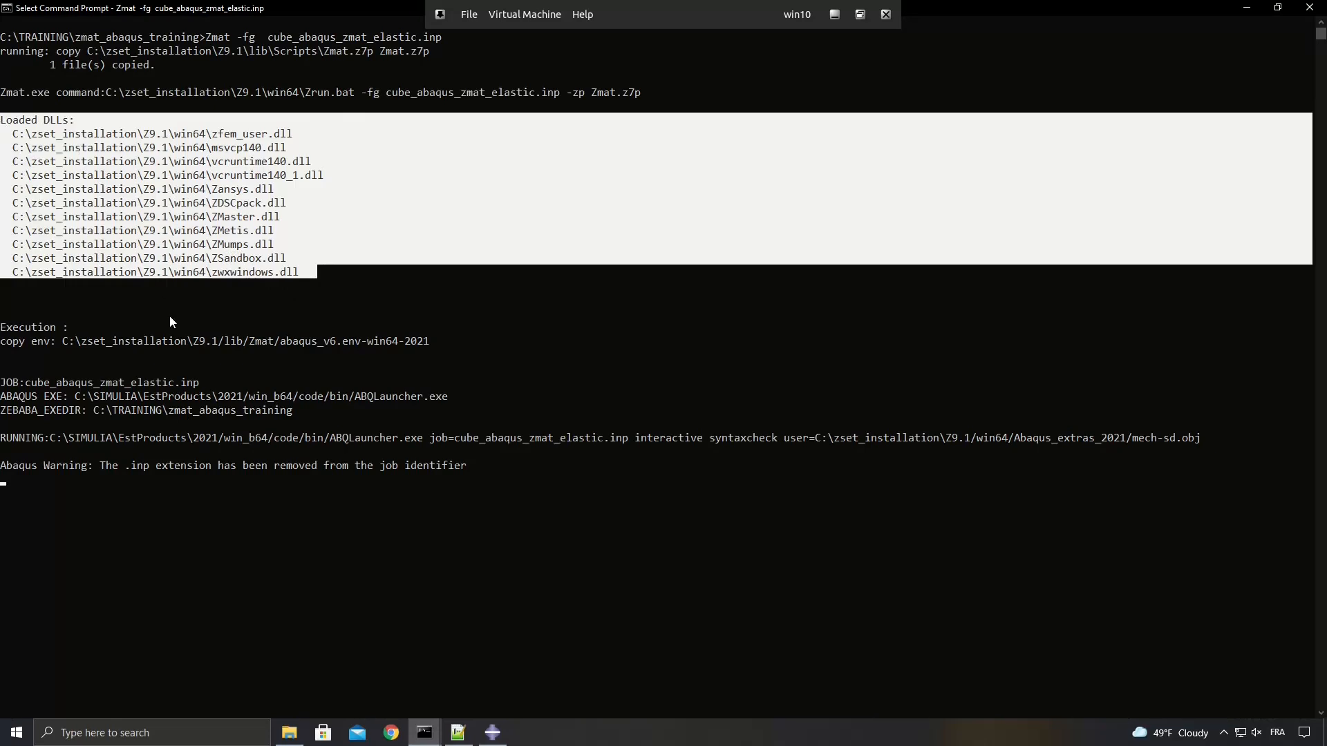
pyautogui.click(774, 451)
pyautogui.moveTo(786, 439); pyautogui.dragTo(806, 440)
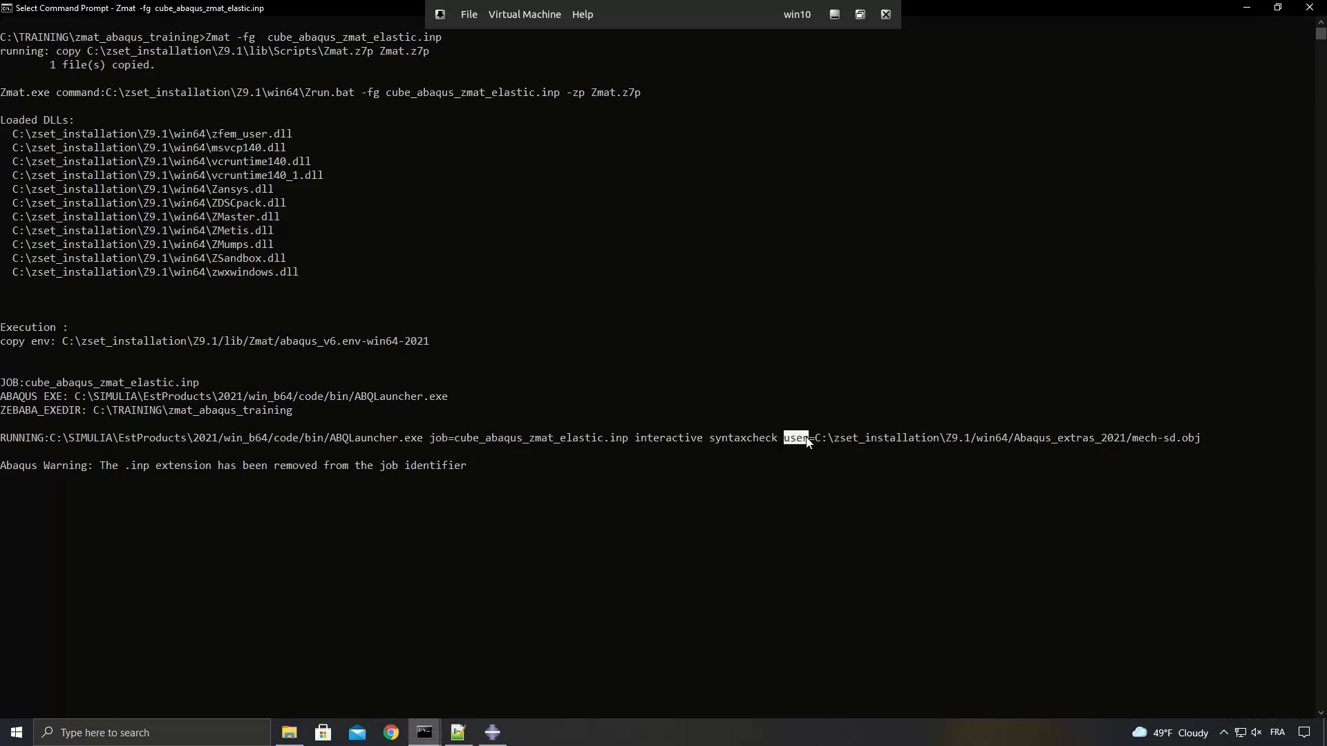
pyautogui.moveTo(806, 437); pyautogui.dragTo(815, 439)
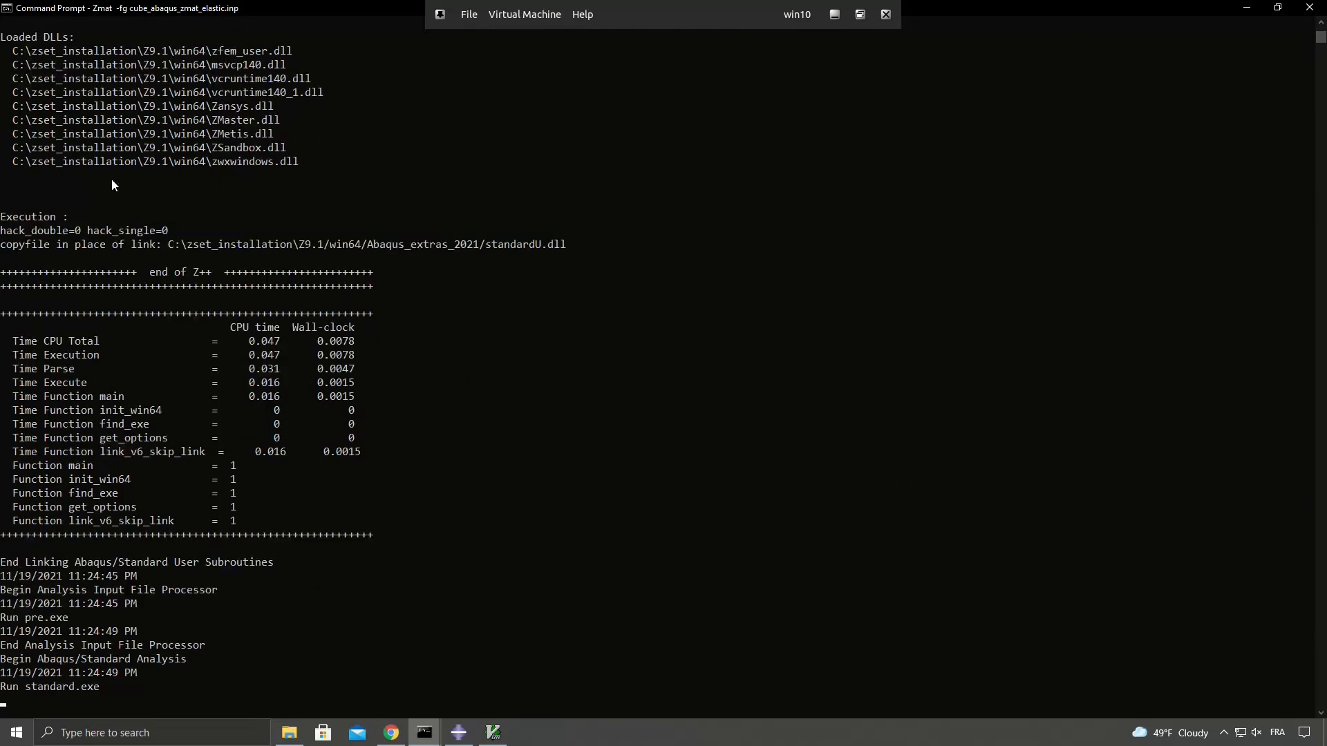
# Review the Z-mat run log for the behavior file reading, the flux, grad and internal variables, and the Abaqus job status line.
pyautogui.scroll(7, 46, 434)
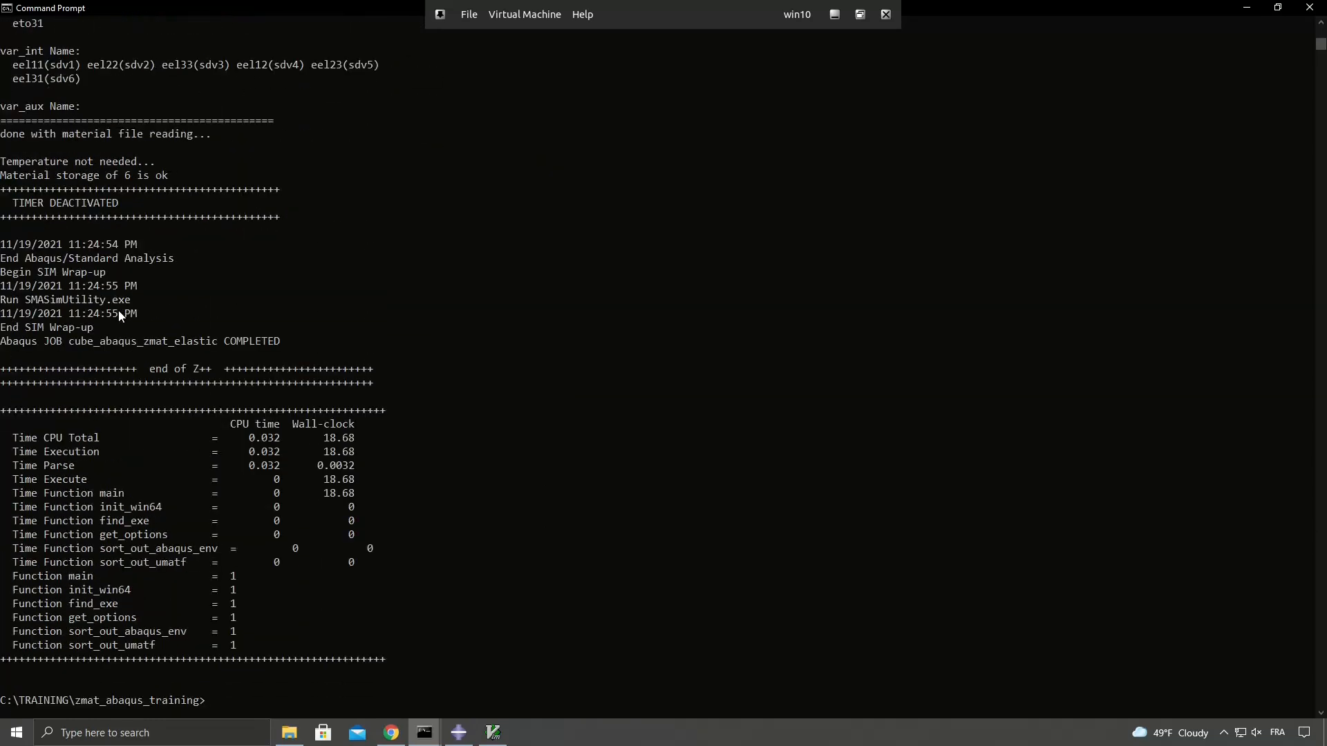
pyautogui.scroll(5, 118, 311)
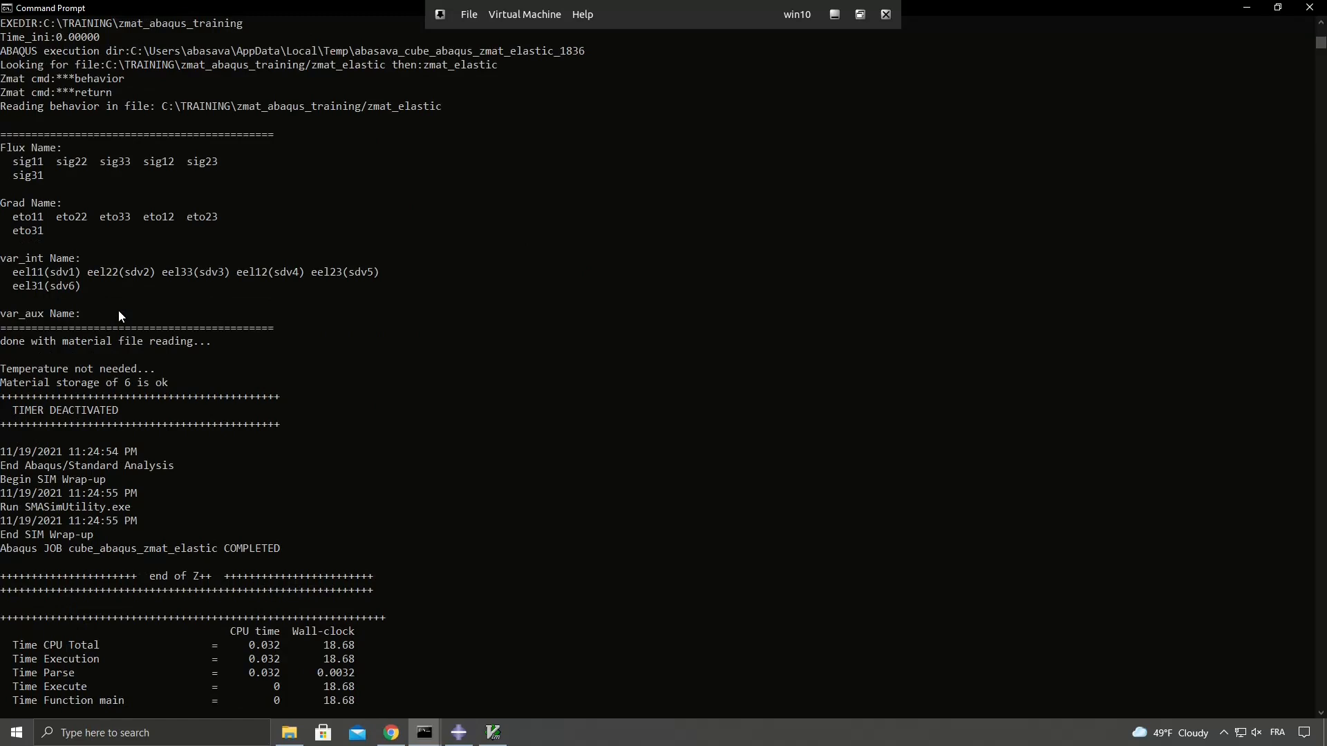
pyautogui.scroll(4, 119, 312)
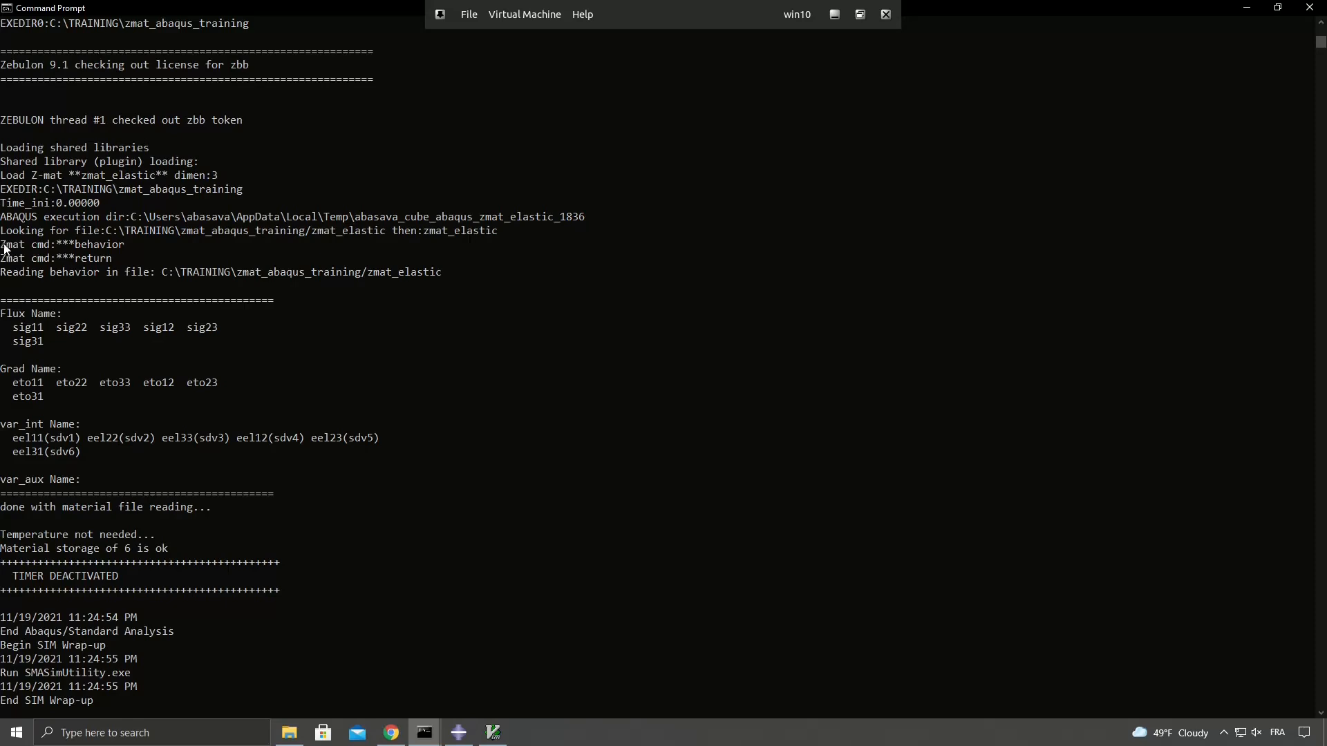
pyautogui.moveTo(2, 246); pyautogui.dragTo(125, 248)
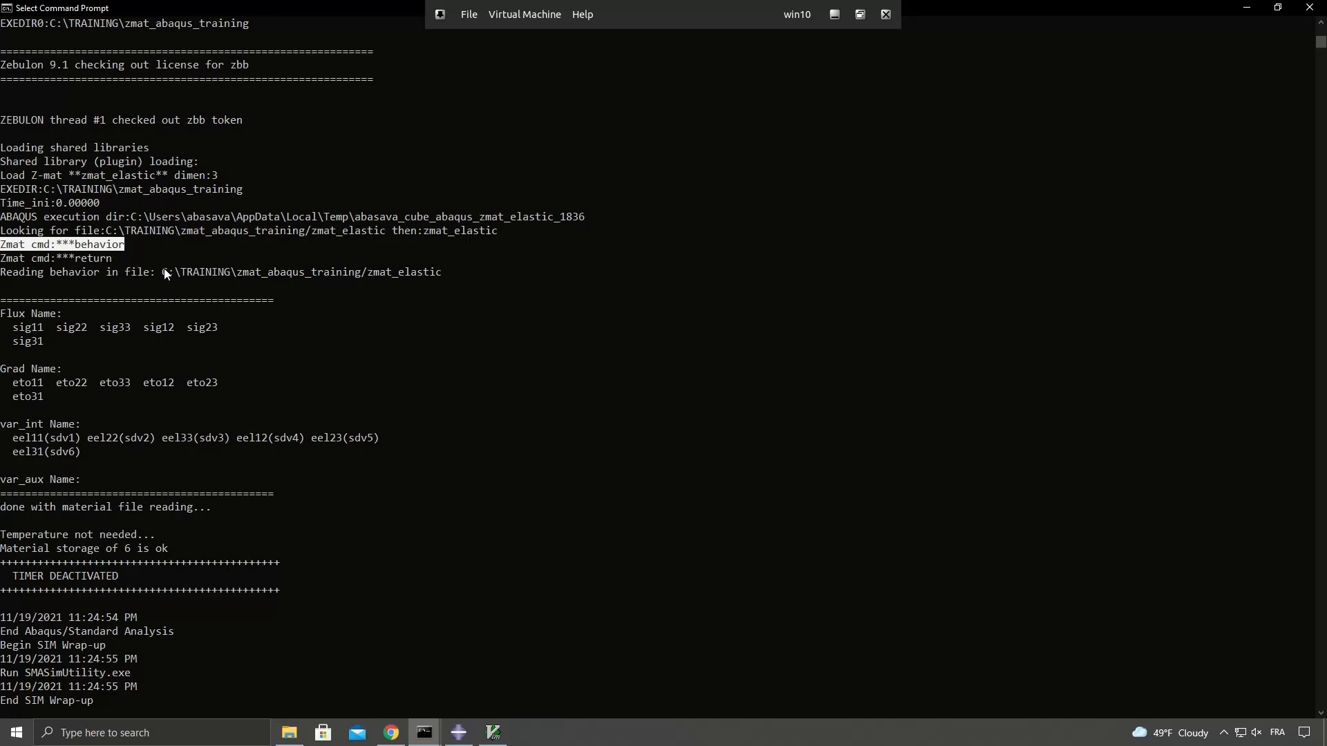
pyautogui.moveTo(158, 273); pyautogui.dragTo(440, 277)
pyautogui.click(409, 339)
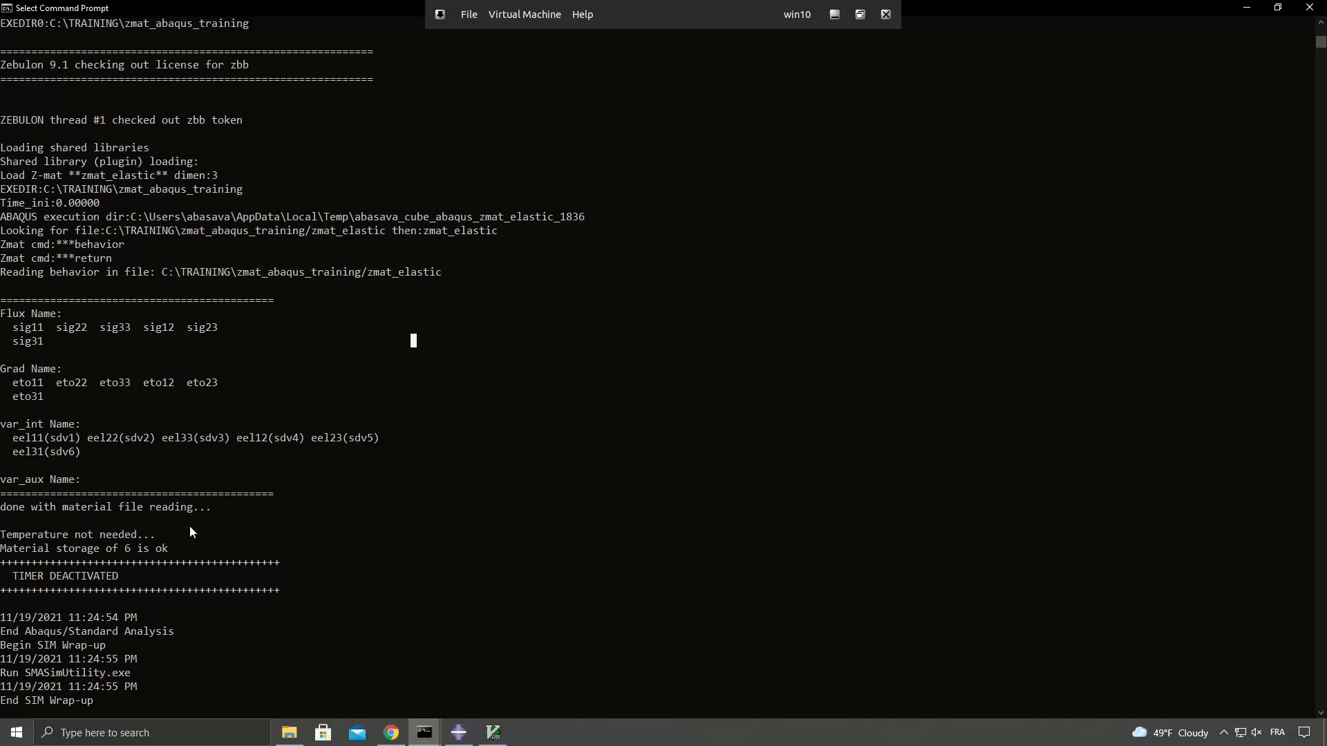
pyautogui.moveTo(184, 546); pyautogui.dragTo(3, 313)
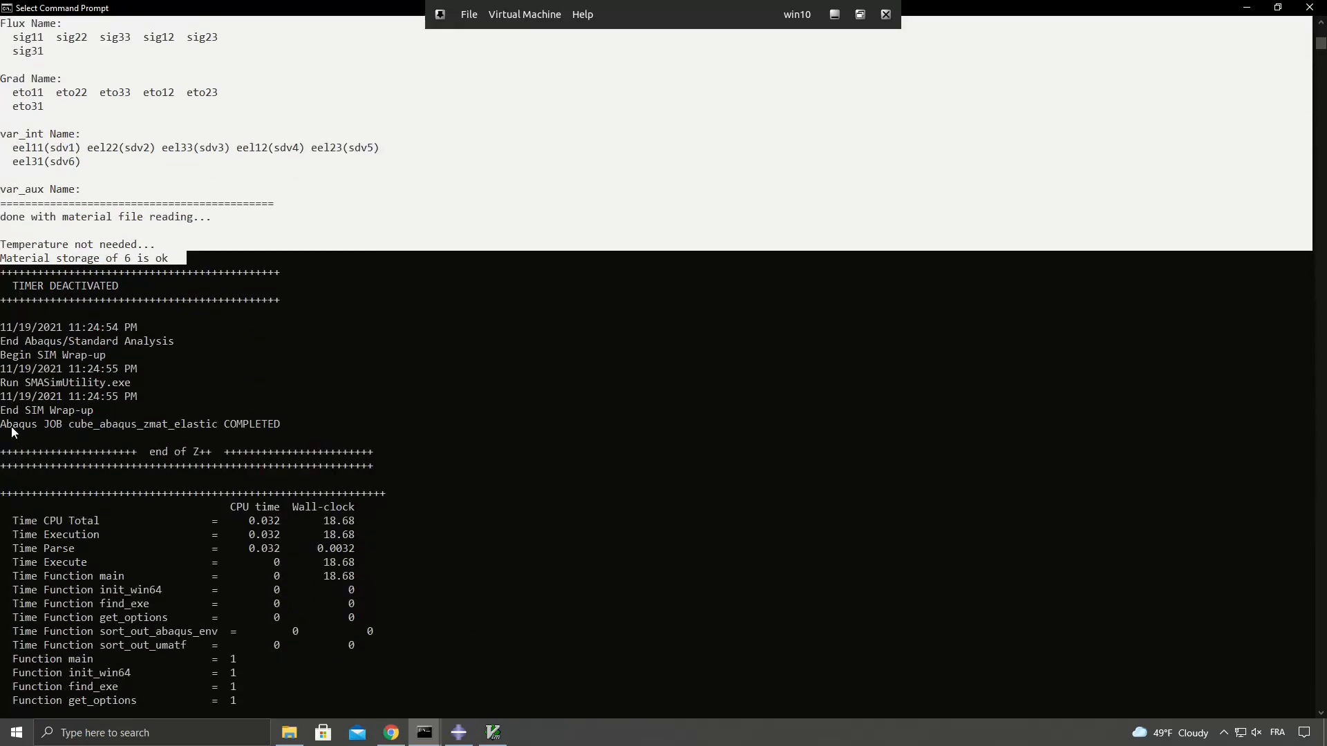
pyautogui.moveTo(3, 425); pyautogui.dragTo(287, 429)
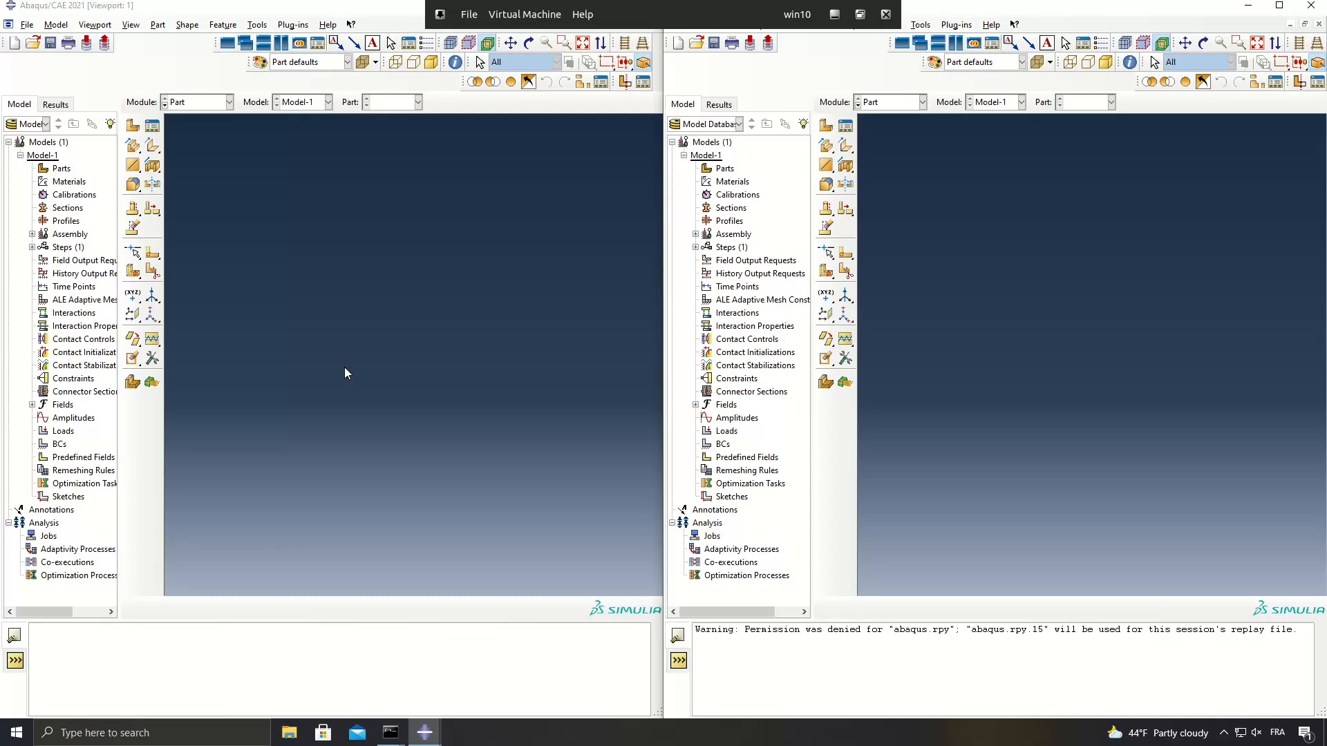
# Switch to Abaqus/CAE and open the output database cube_abaqus.odb in the first session.
pyautogui.click(33, 45)
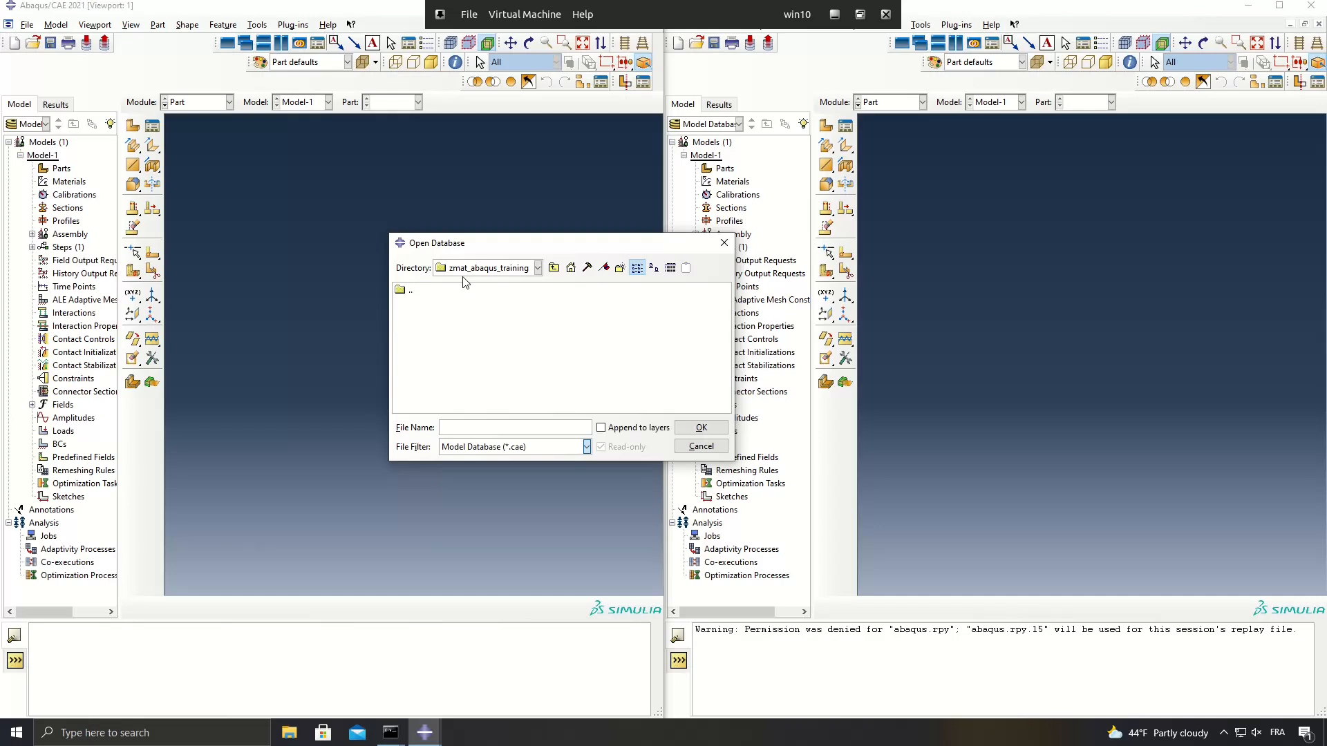
pyautogui.press('Down')
pyautogui.click(349, 292)
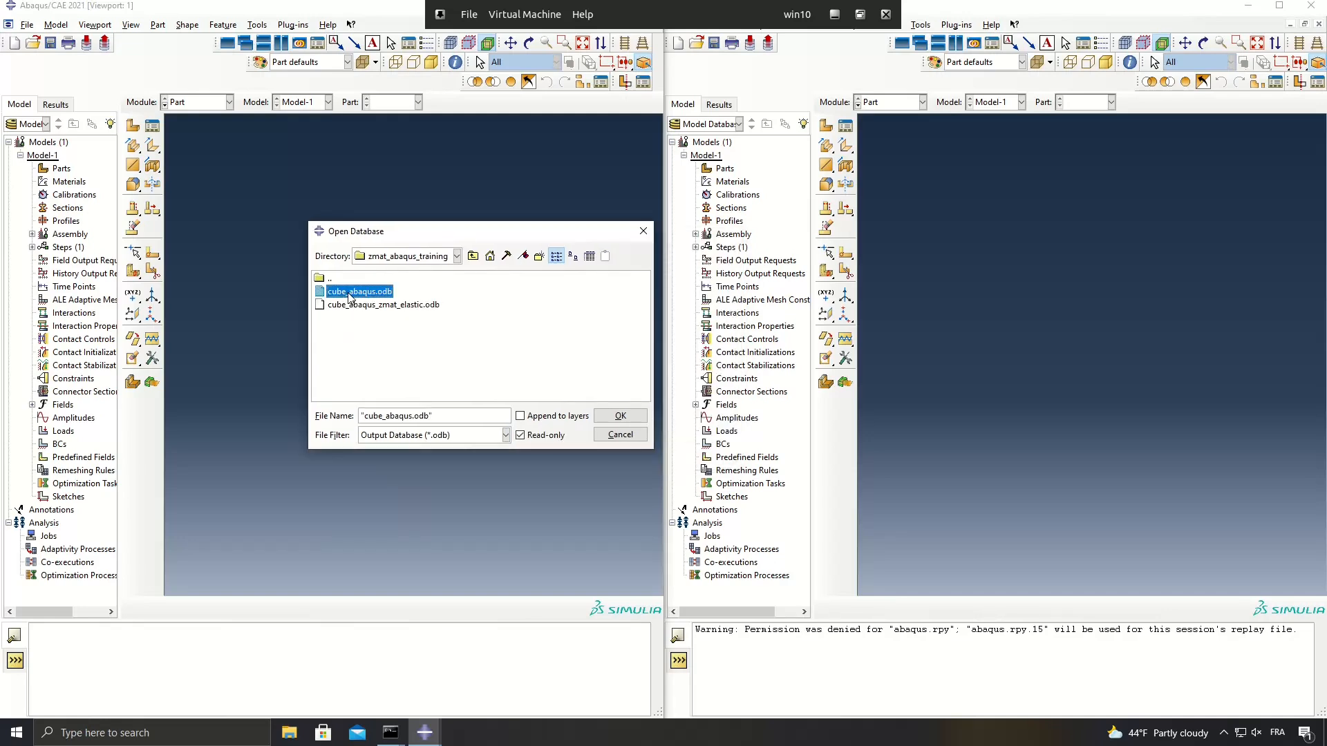
pyautogui.click(621, 416)
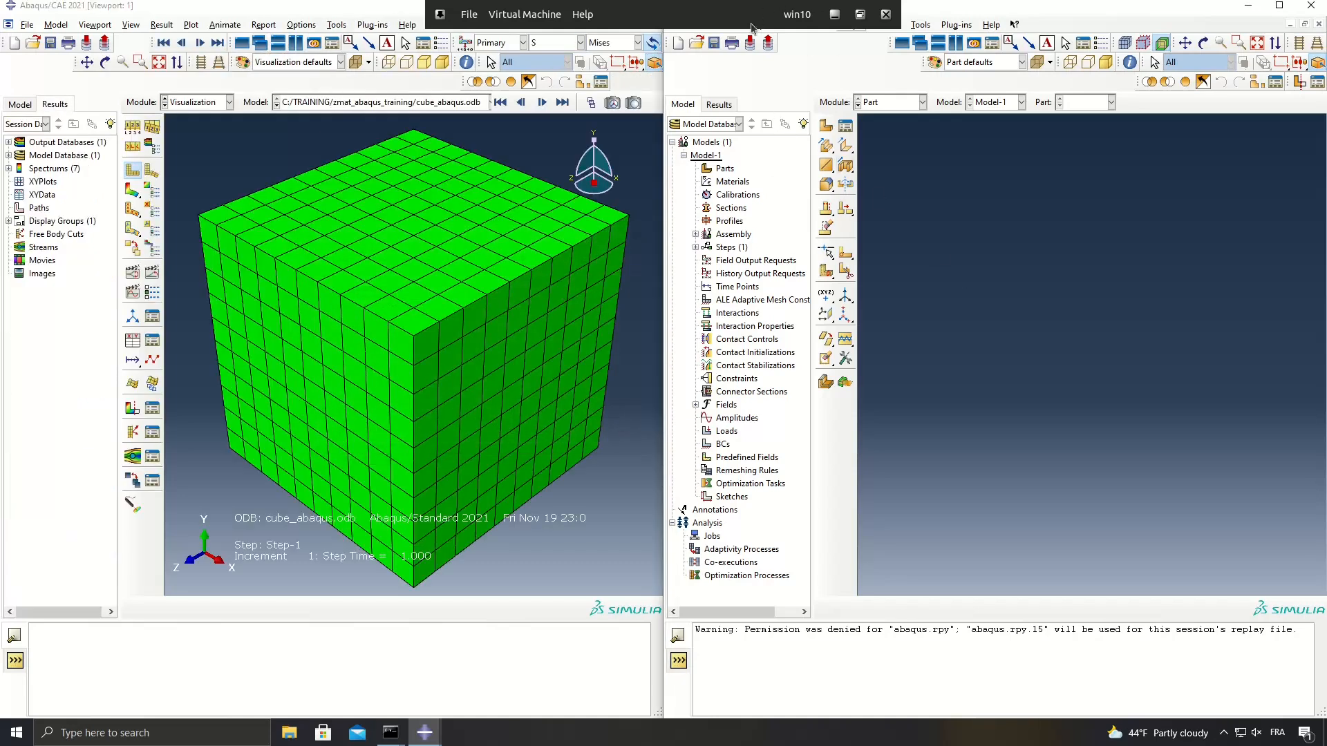
# Open the output database cube_abaqus_zmat_elastic.odb in the second Abaqus/CAE session.
pyautogui.click(689, 25)
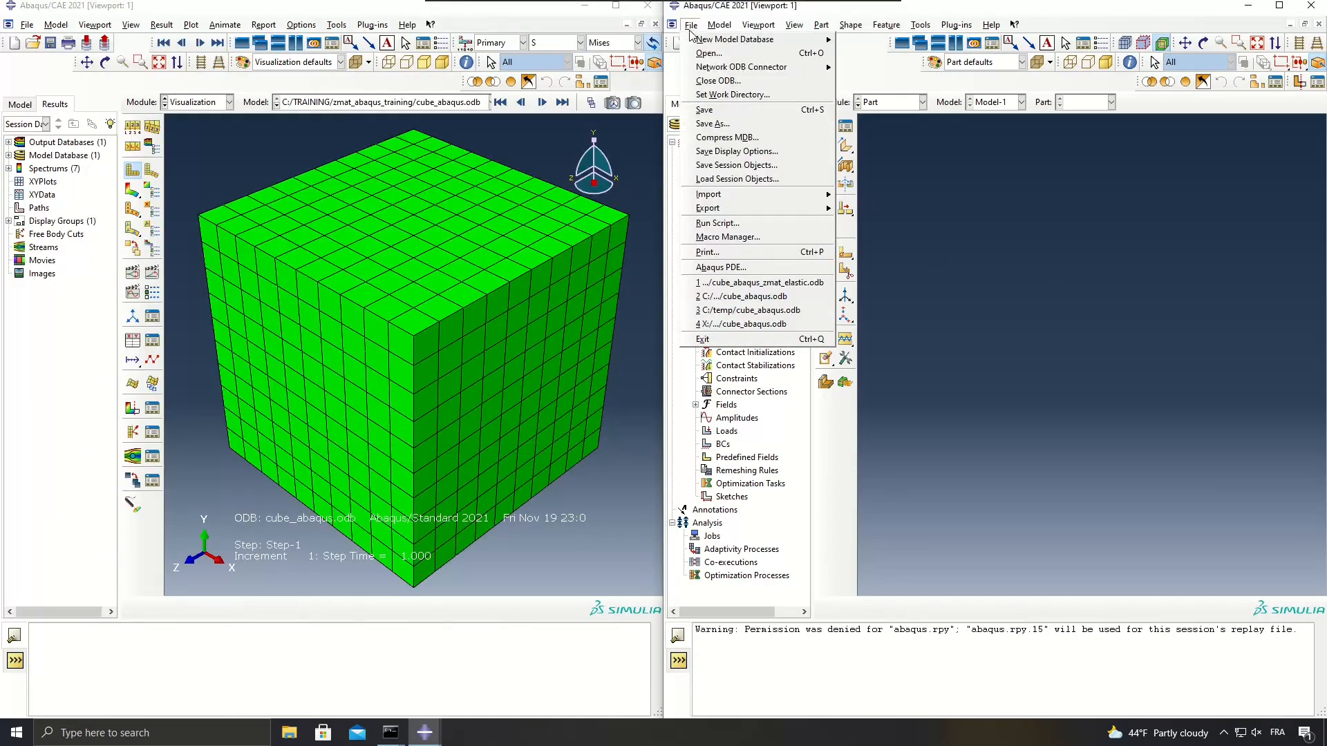
pyautogui.click(708, 53)
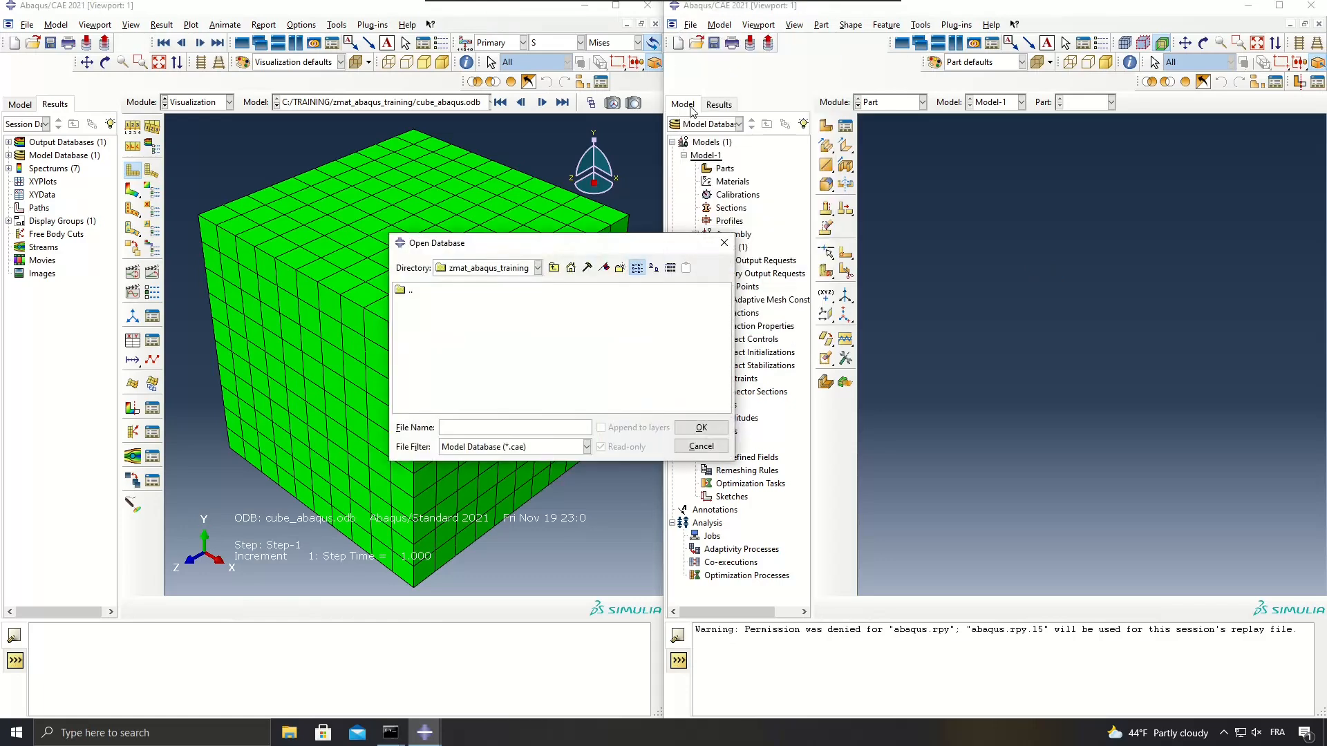
pyautogui.click(543, 445)
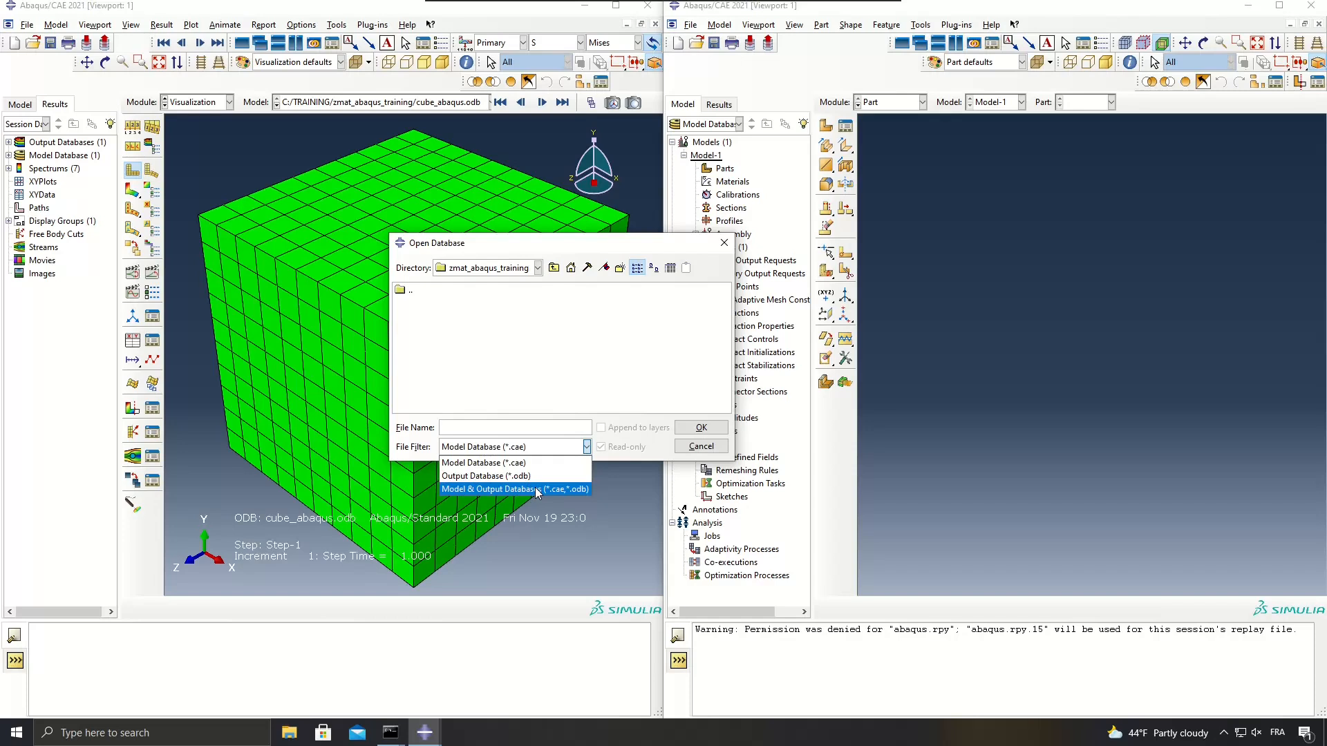
pyautogui.click(536, 476)
pyautogui.click(454, 318)
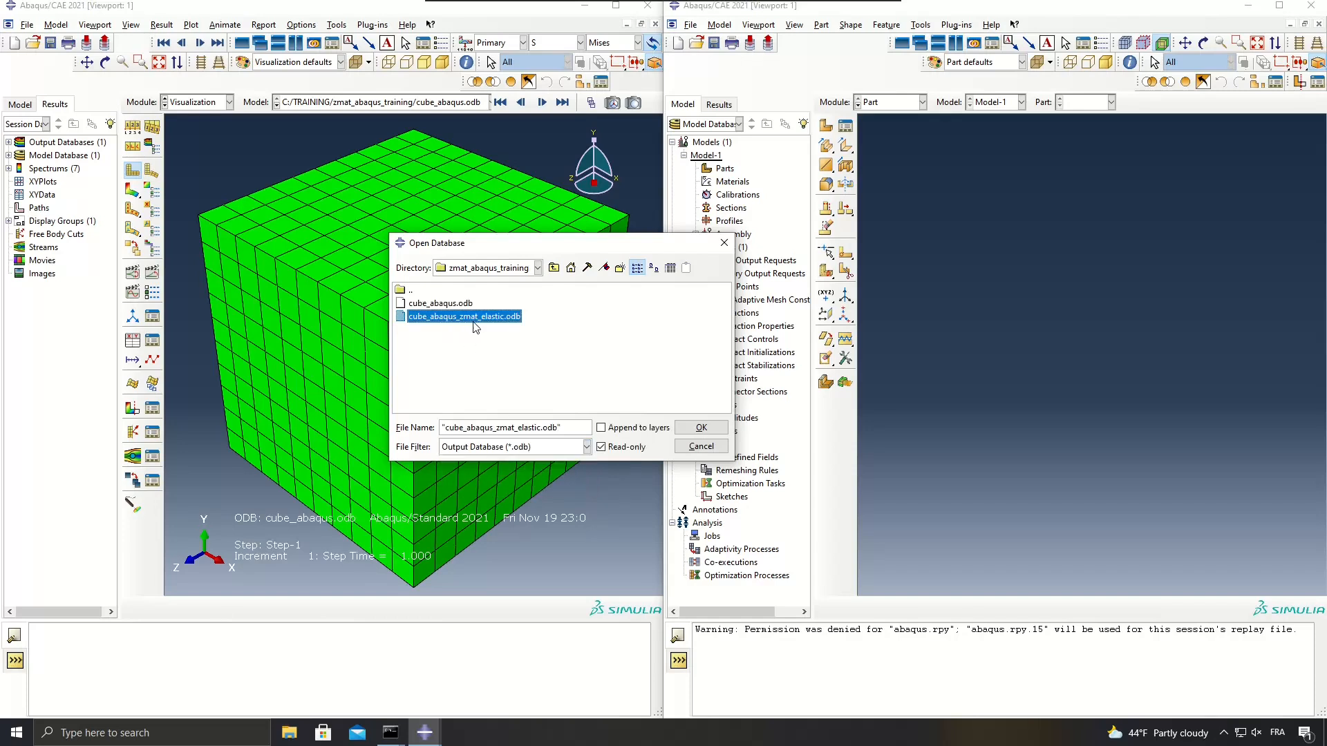
pyautogui.click(695, 429)
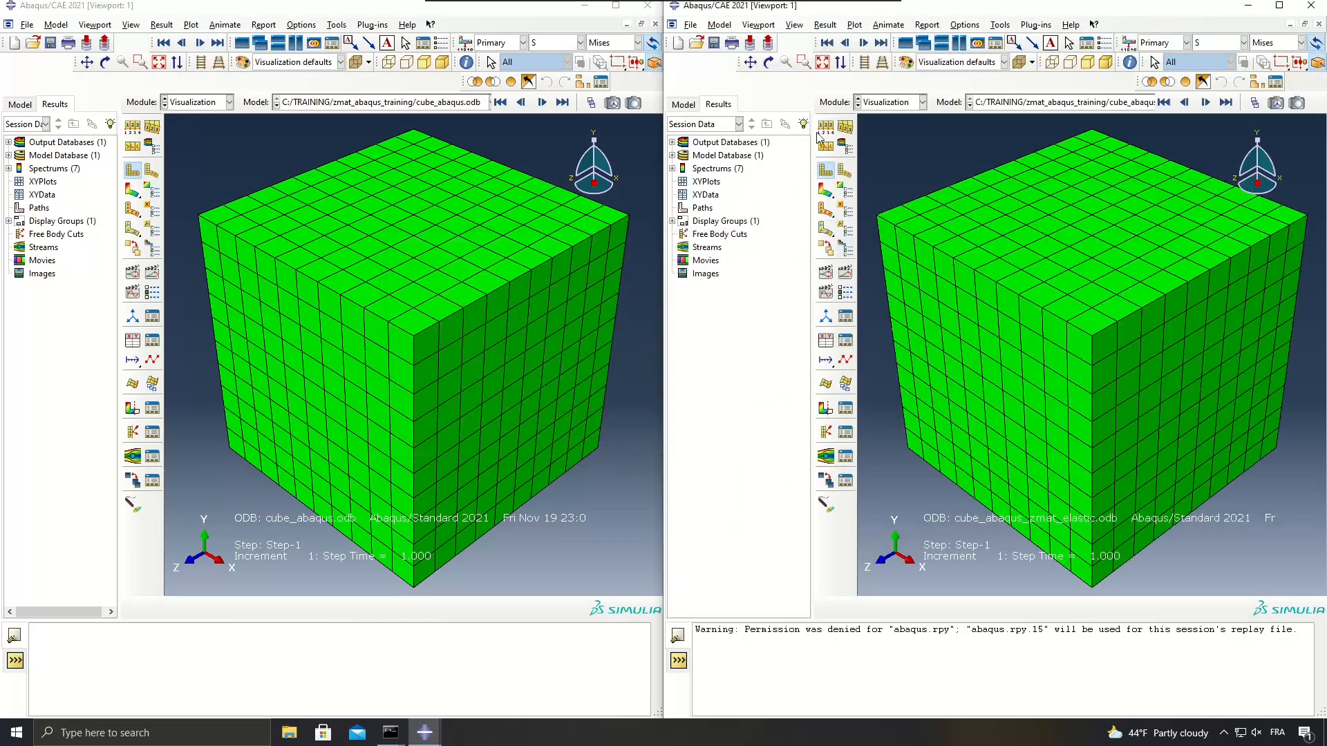
# Plot the Mises stress contours on the deformed cube in both sessions, starting with the Z-mat result.
pyautogui.click(826, 189)
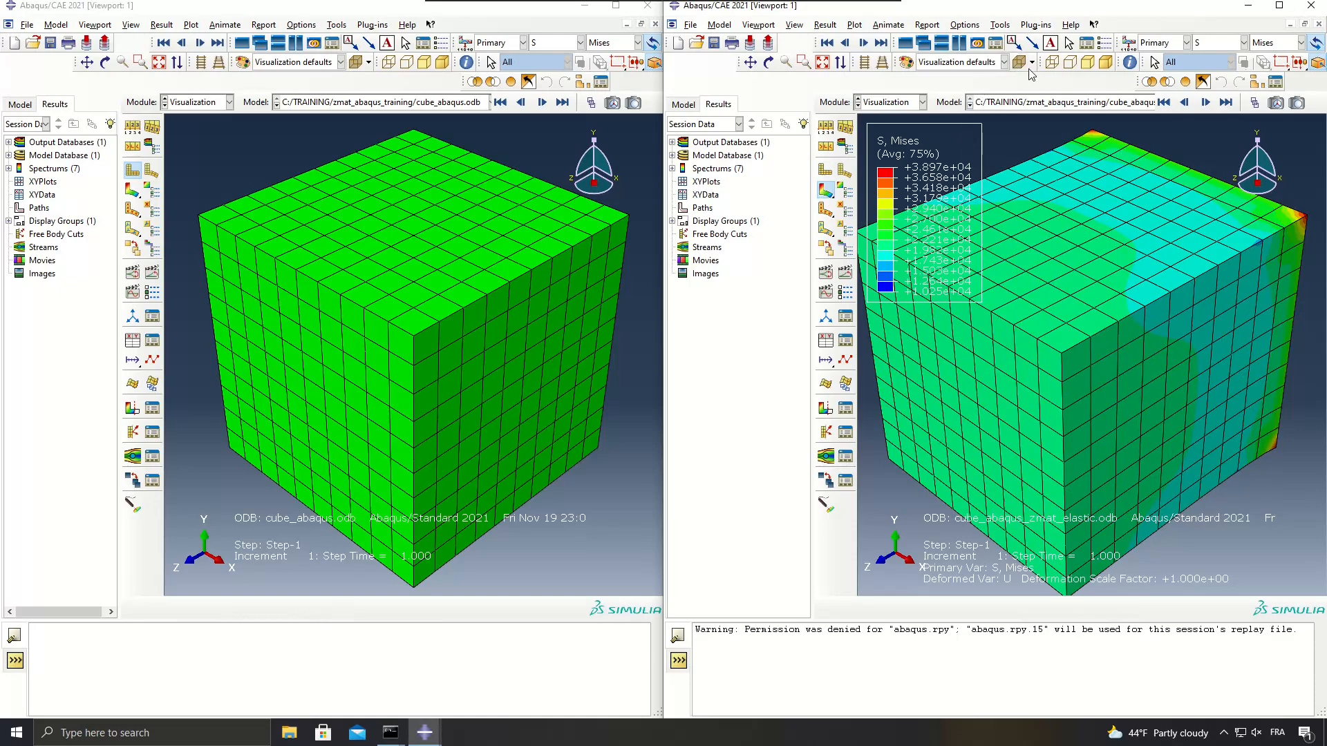
pyautogui.click(771, 62)
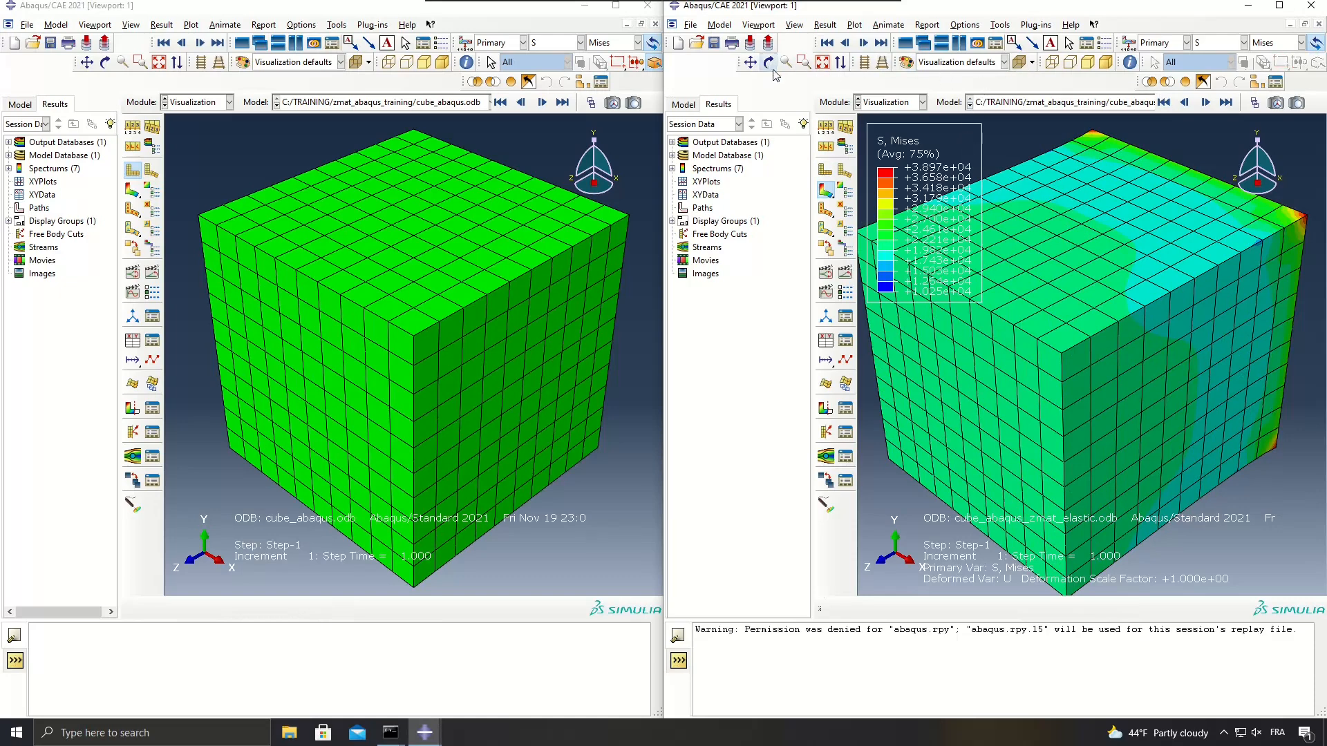
pyautogui.moveTo(985, 460); pyautogui.dragTo(1168, 238)
pyautogui.click(259, 187)
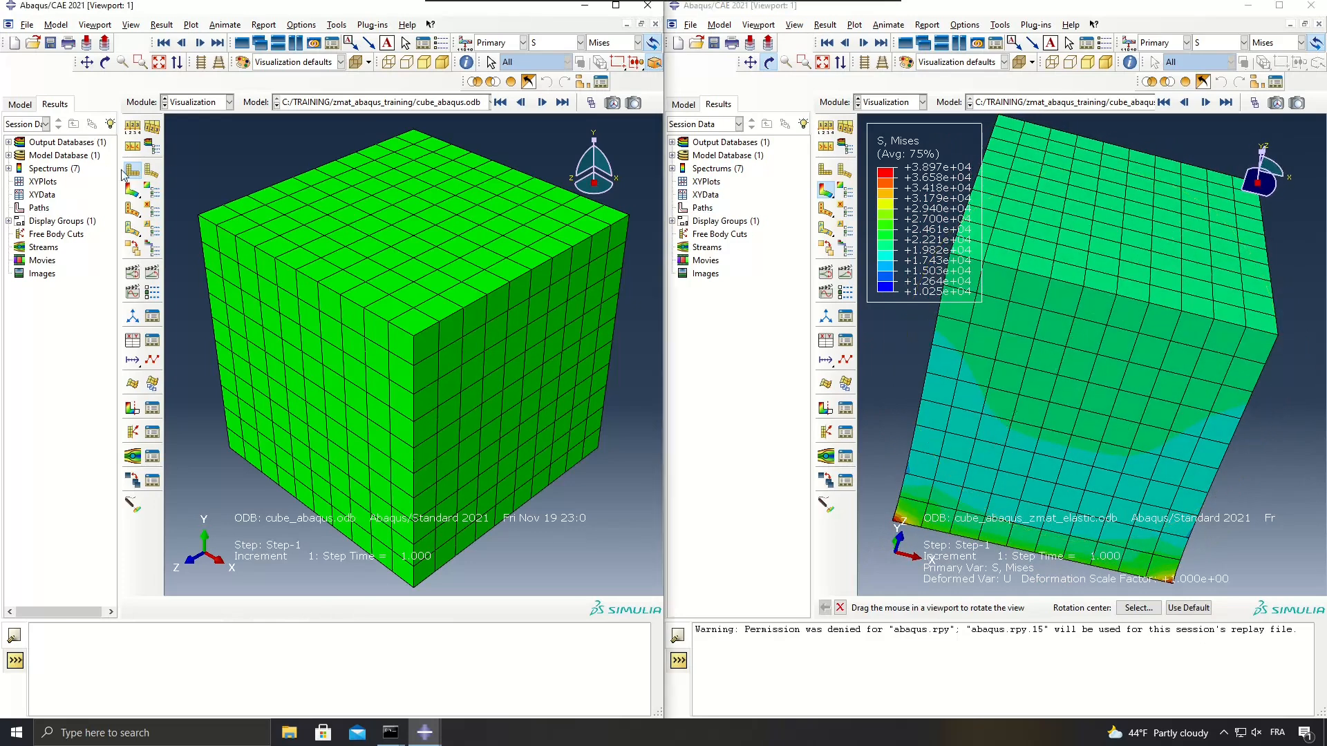
pyautogui.click(132, 189)
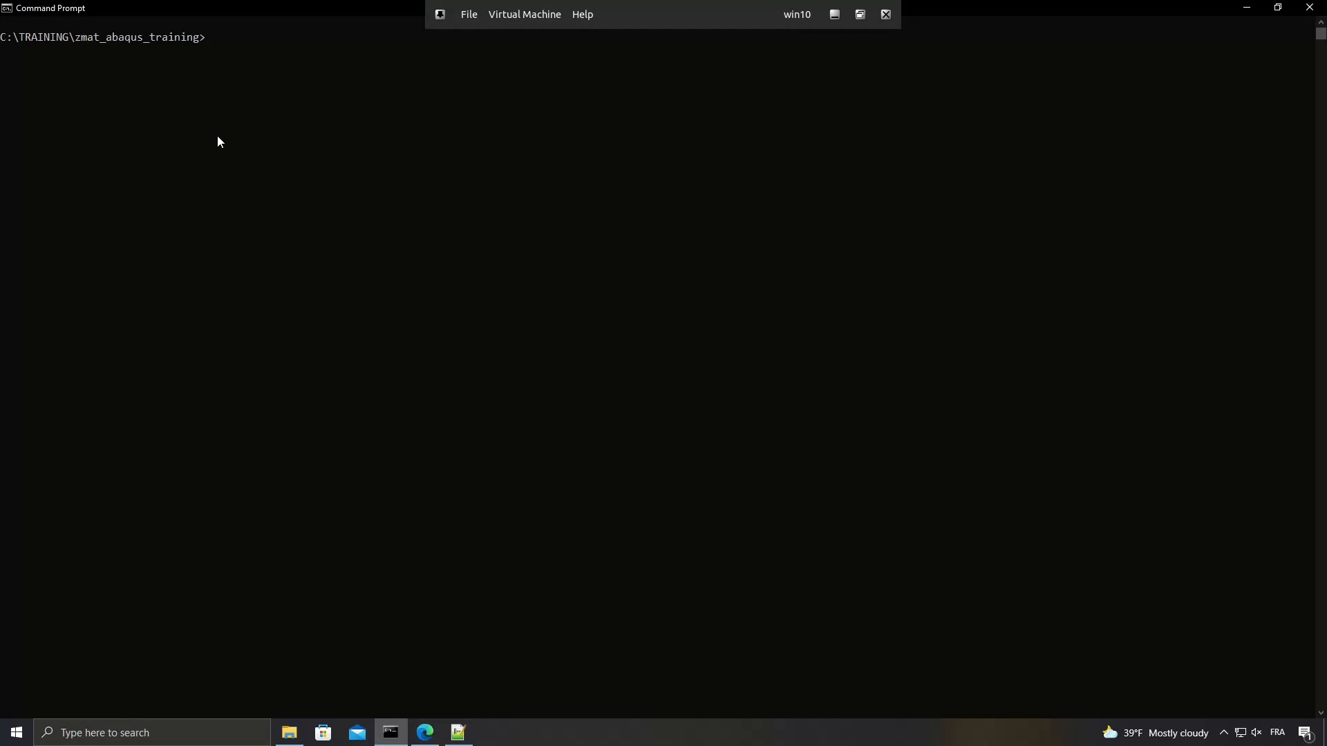
# Switch to Notepad++ and review the kinematic and isotropic hardening, Norton flow and Mises criterion lines in the zmat_plastic material file.
pyautogui.click(458, 733)
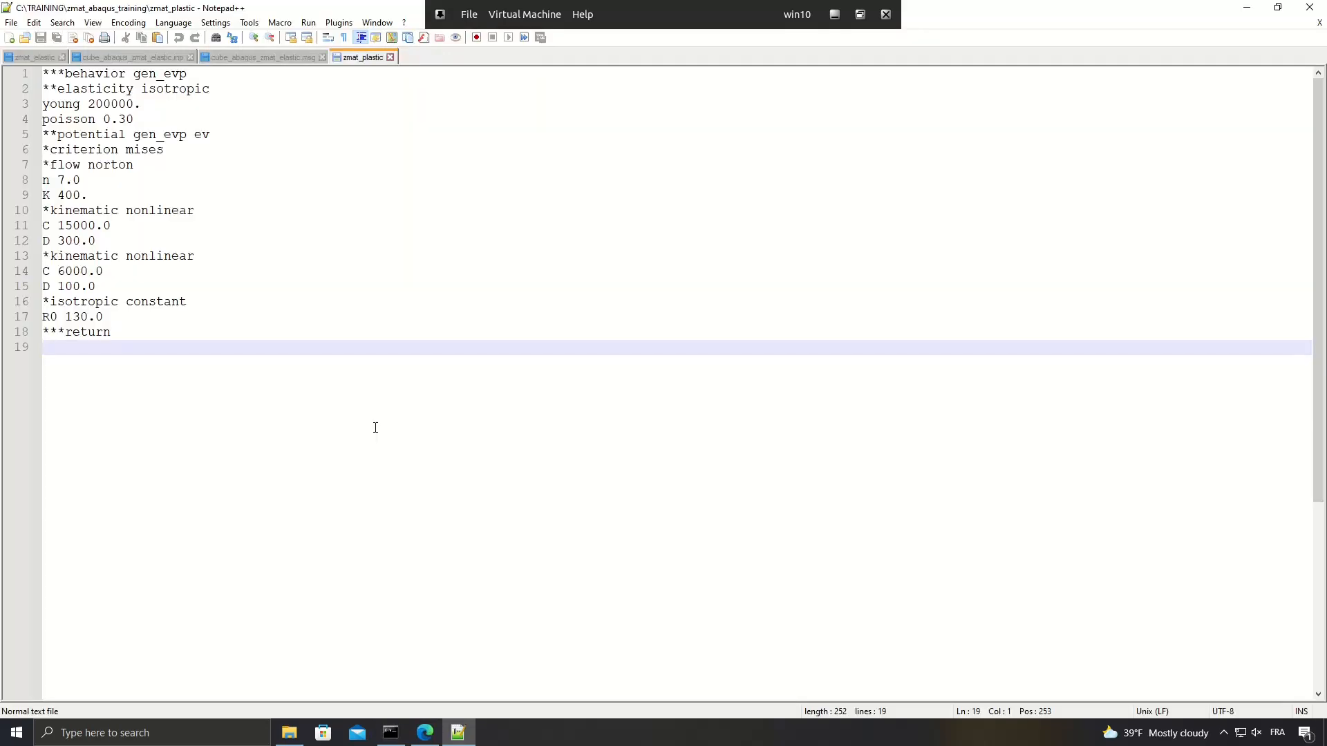
pyautogui.moveTo(51, 211); pyautogui.dragTo(200, 213)
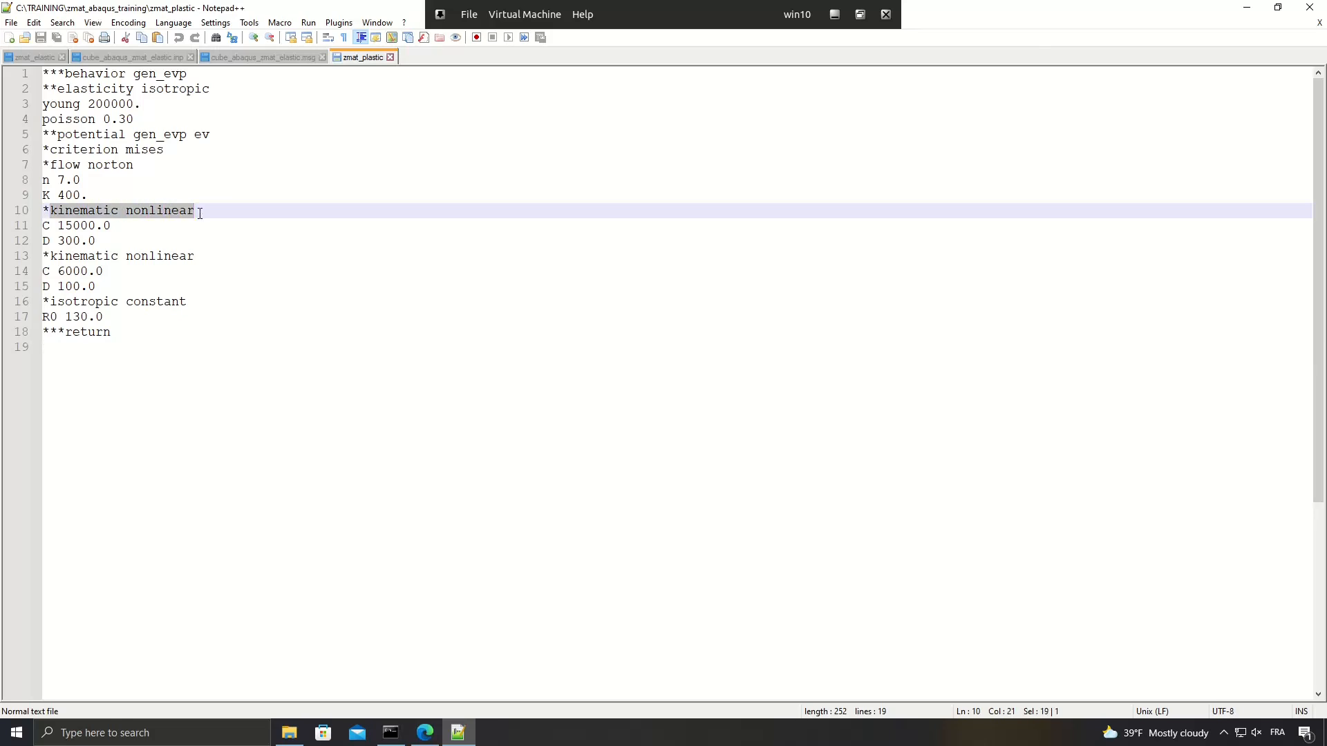
pyautogui.moveTo(50, 302); pyautogui.dragTo(181, 301)
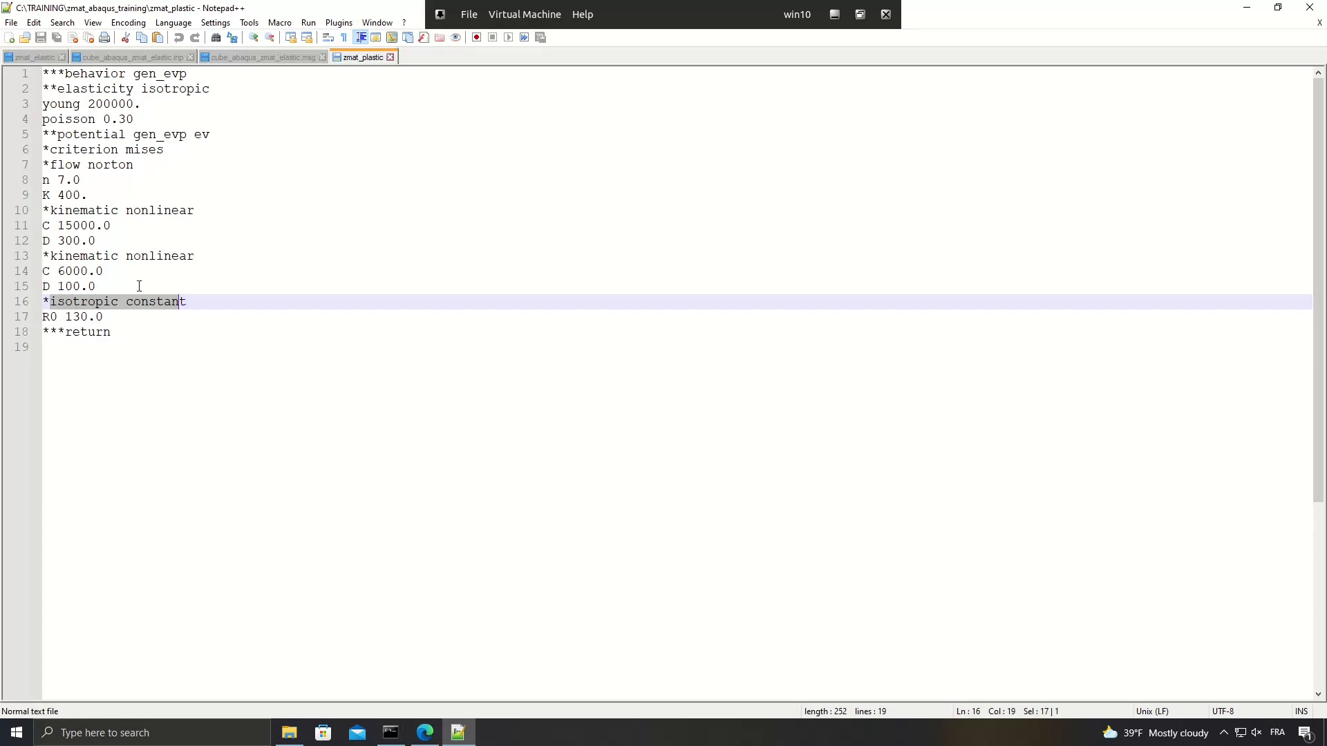
pyautogui.moveTo(51, 159); pyautogui.dragTo(136, 182)
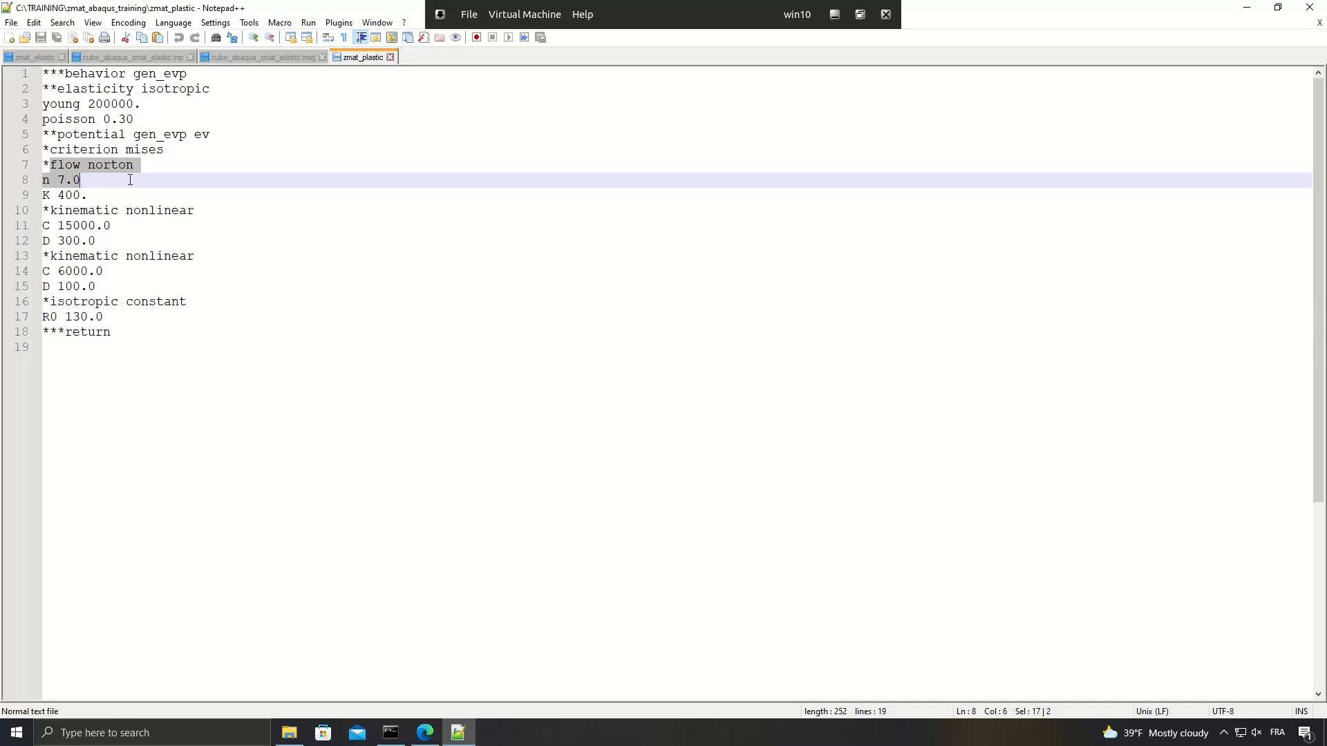
pyautogui.moveTo(44, 149); pyautogui.dragTo(164, 150)
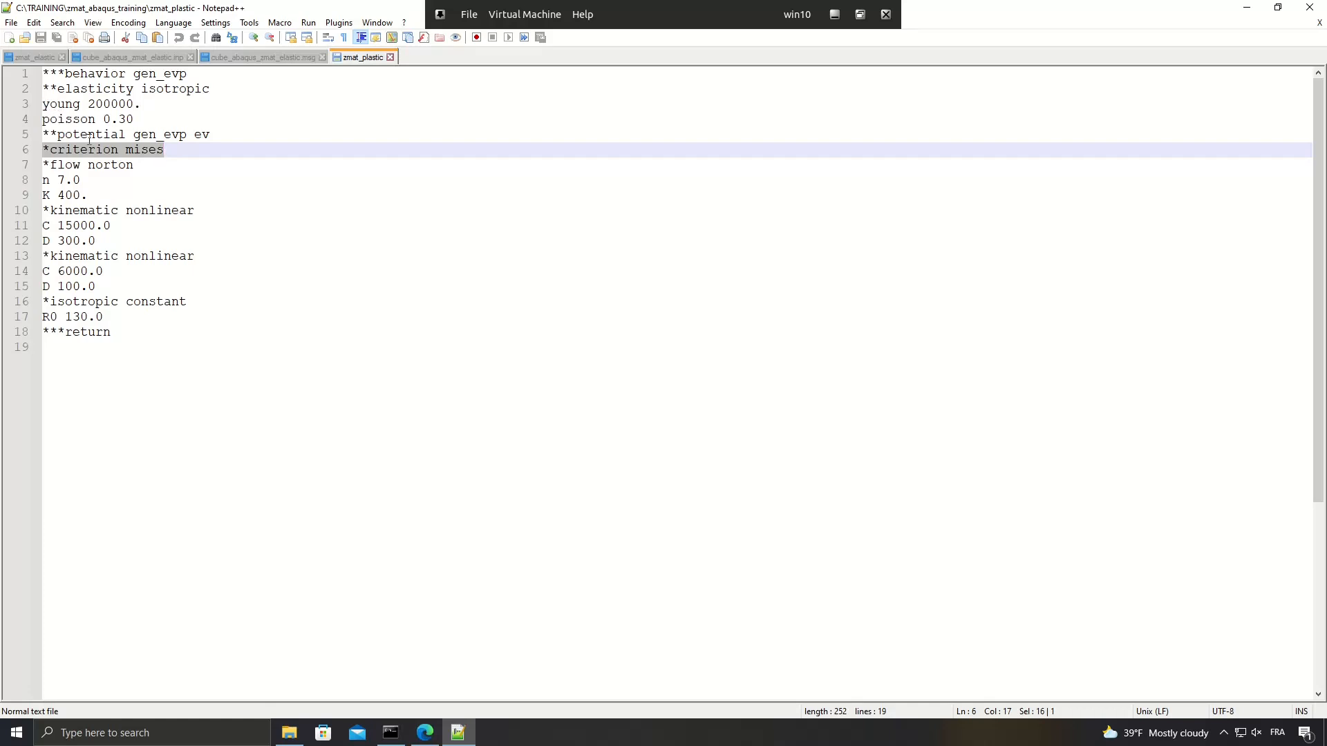
# Run Zpreload zmat_plastic in the Command Prompt and review the internal and auxiliary variables in its output.
pyautogui.hotkey('alt', 'Tab')
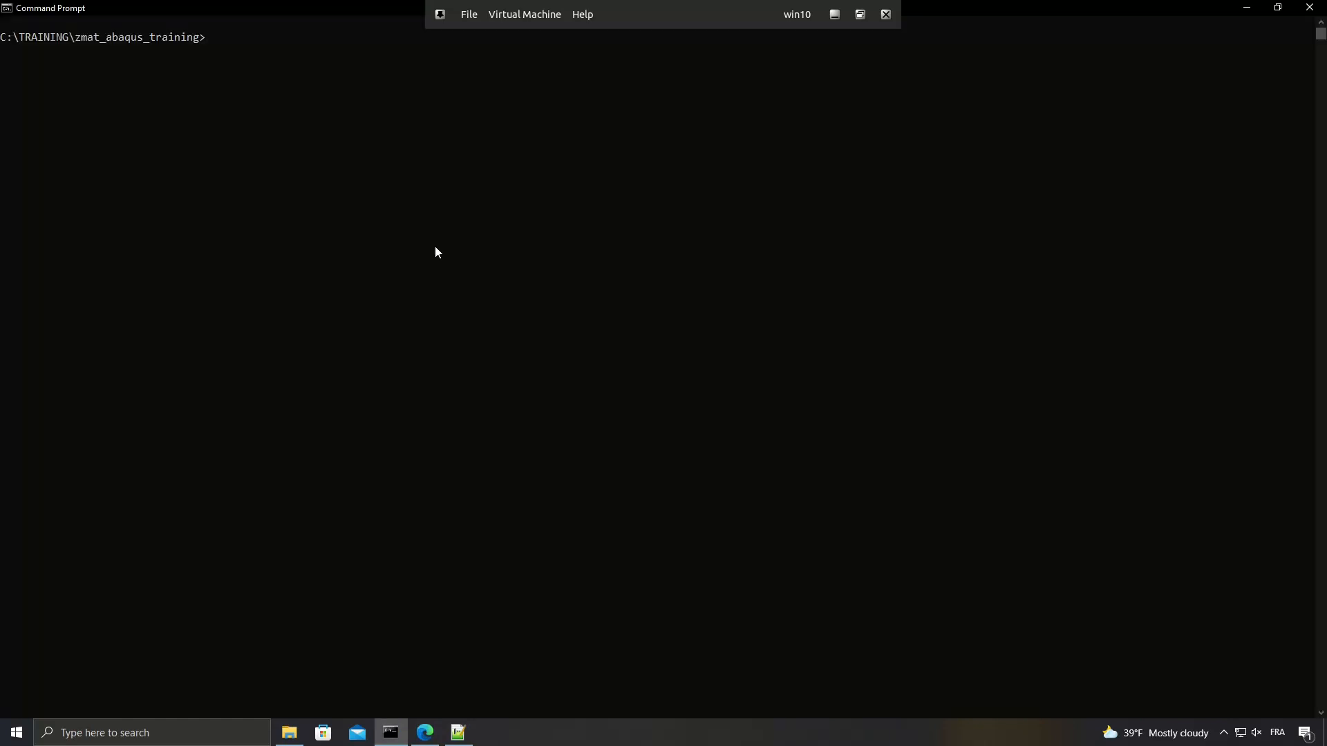
pyautogui.write('Zpreload zmat_plastic')
pyautogui.press('Return')
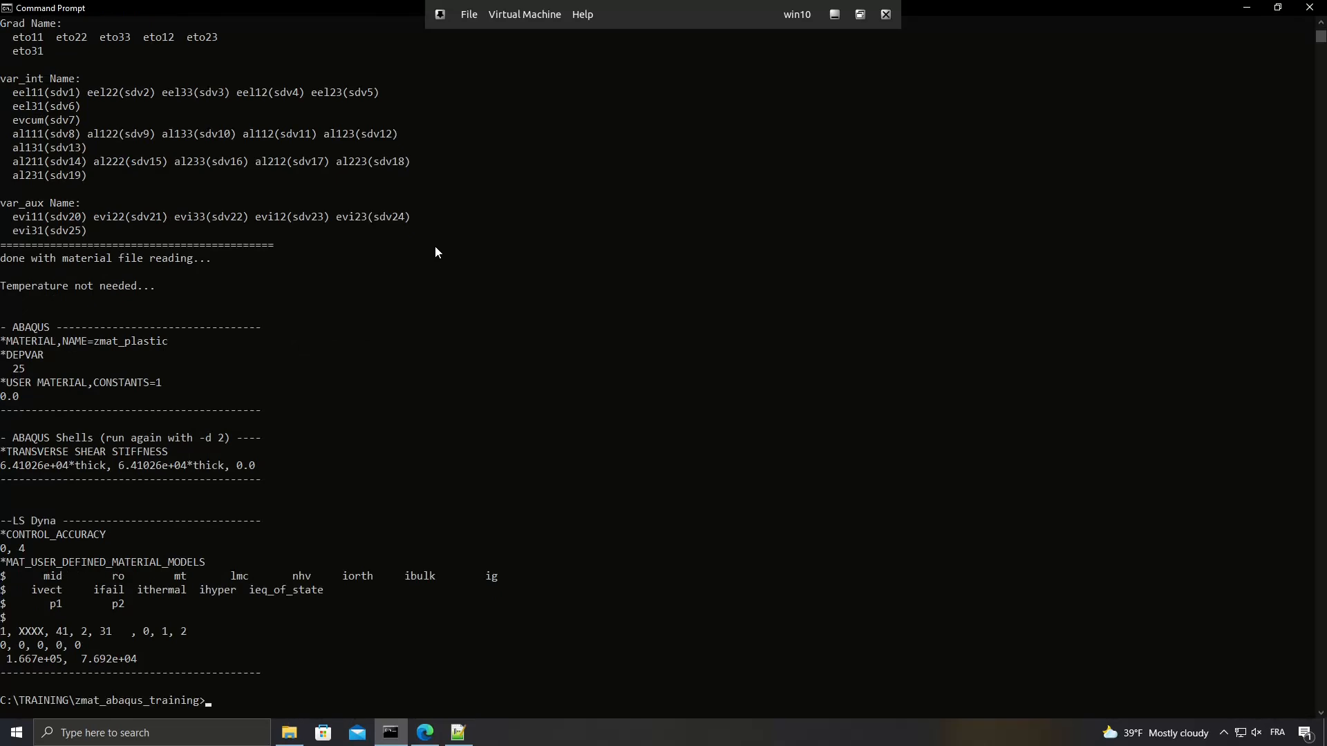
pyautogui.scroll(4, 199, 280)
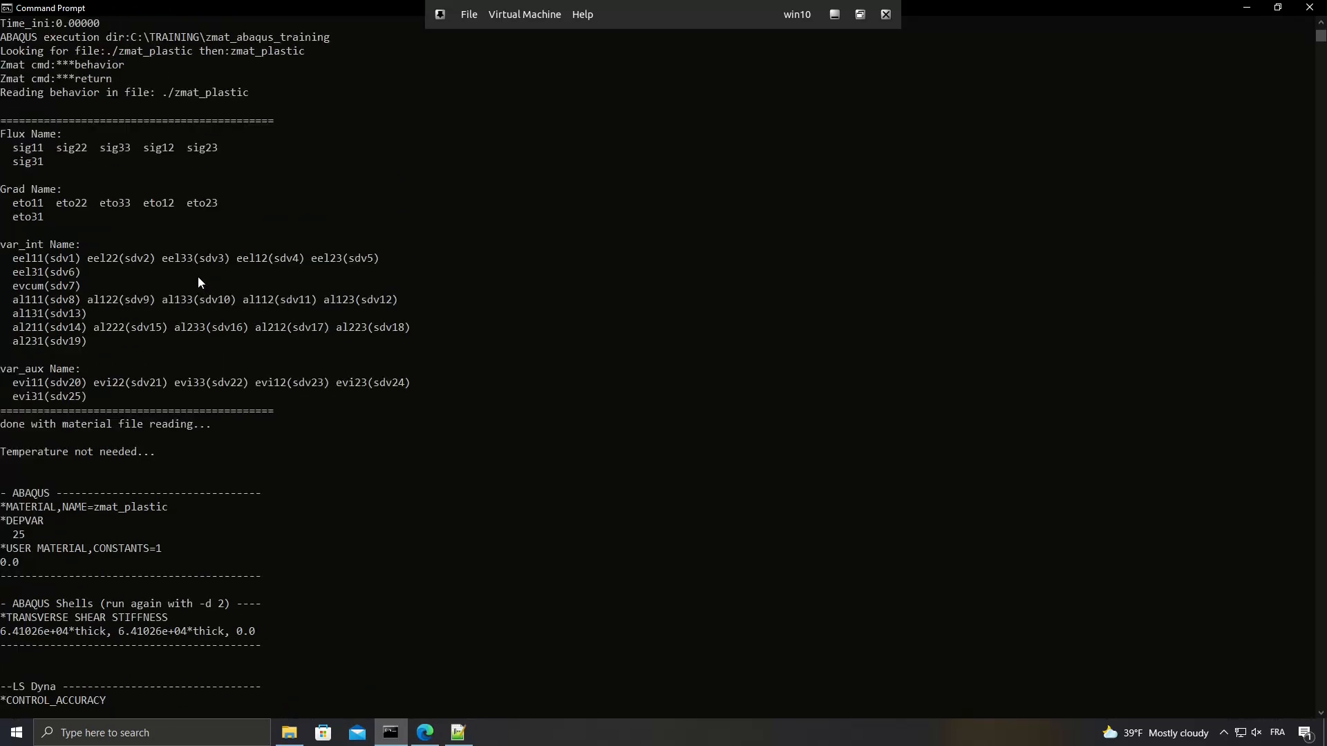
pyautogui.scroll(1, 199, 281)
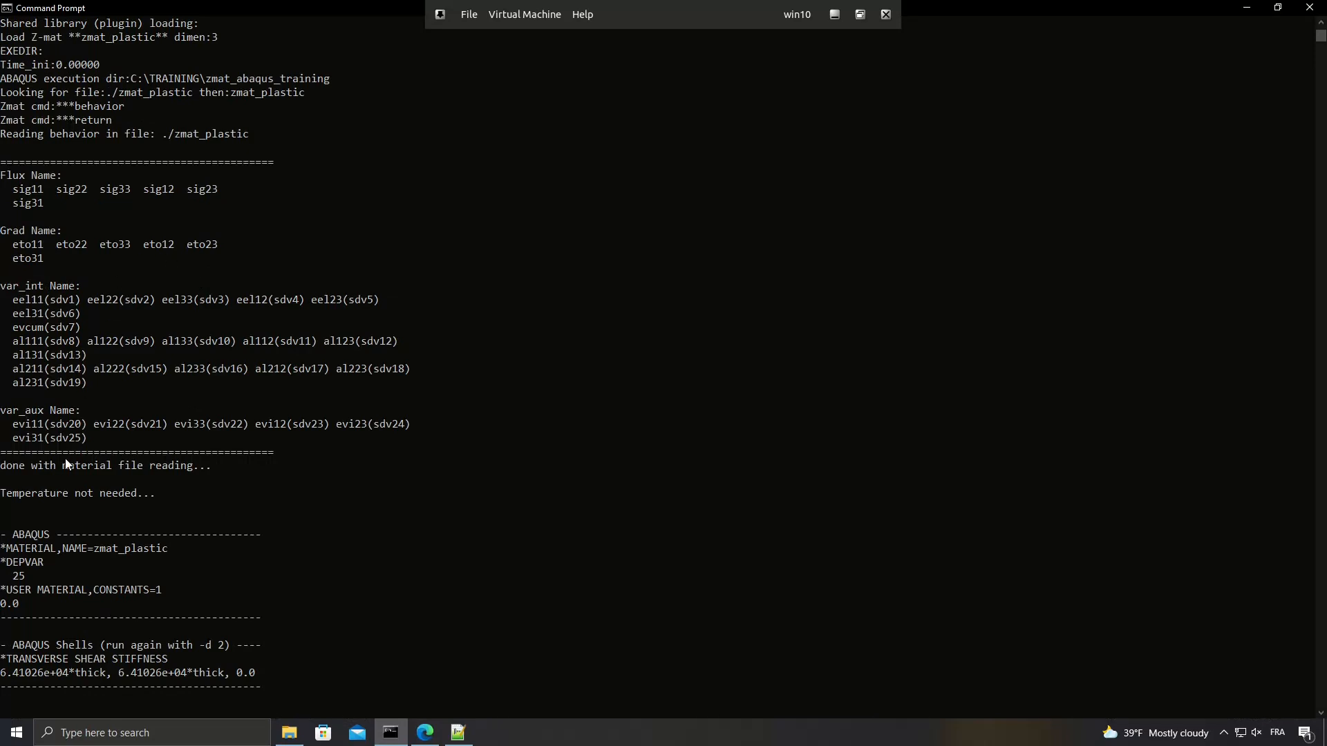
# Examine the DEPVAR entry and the numbering of the internal and auxiliary state variables in the Zpreload output for zmat_plastic.
pyautogui.moveTo(31, 578); pyautogui.dragTo(1, 566)
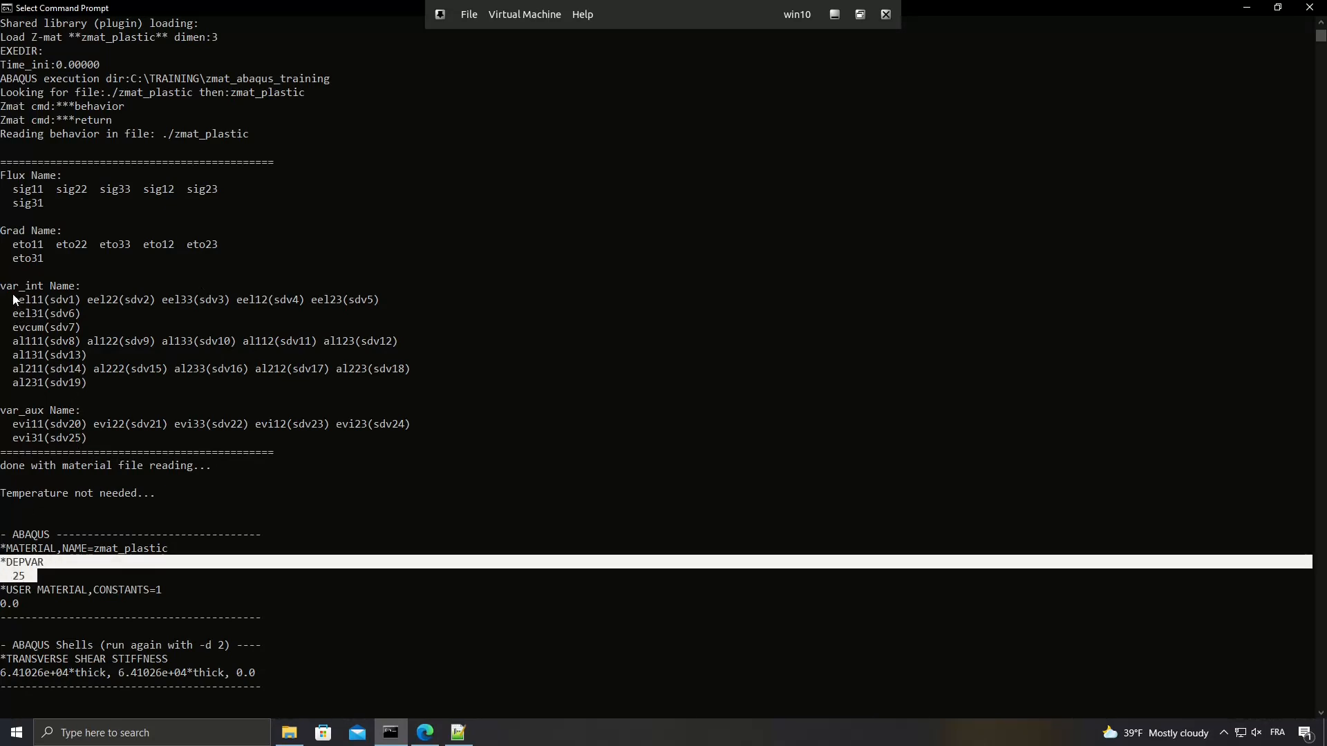
pyautogui.moveTo(16, 300); pyautogui.dragTo(16, 314)
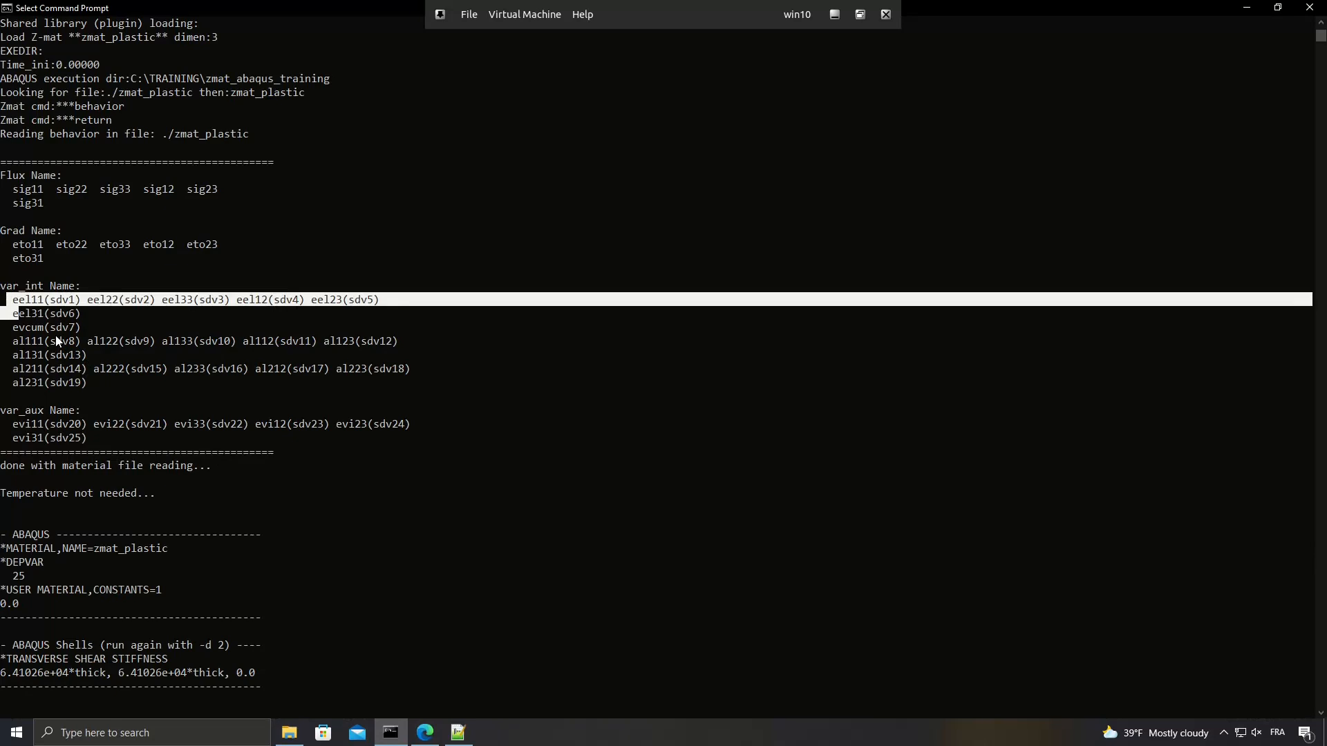
pyautogui.moveTo(90, 383); pyautogui.dragTo(84, 355)
pyautogui.click(58, 303)
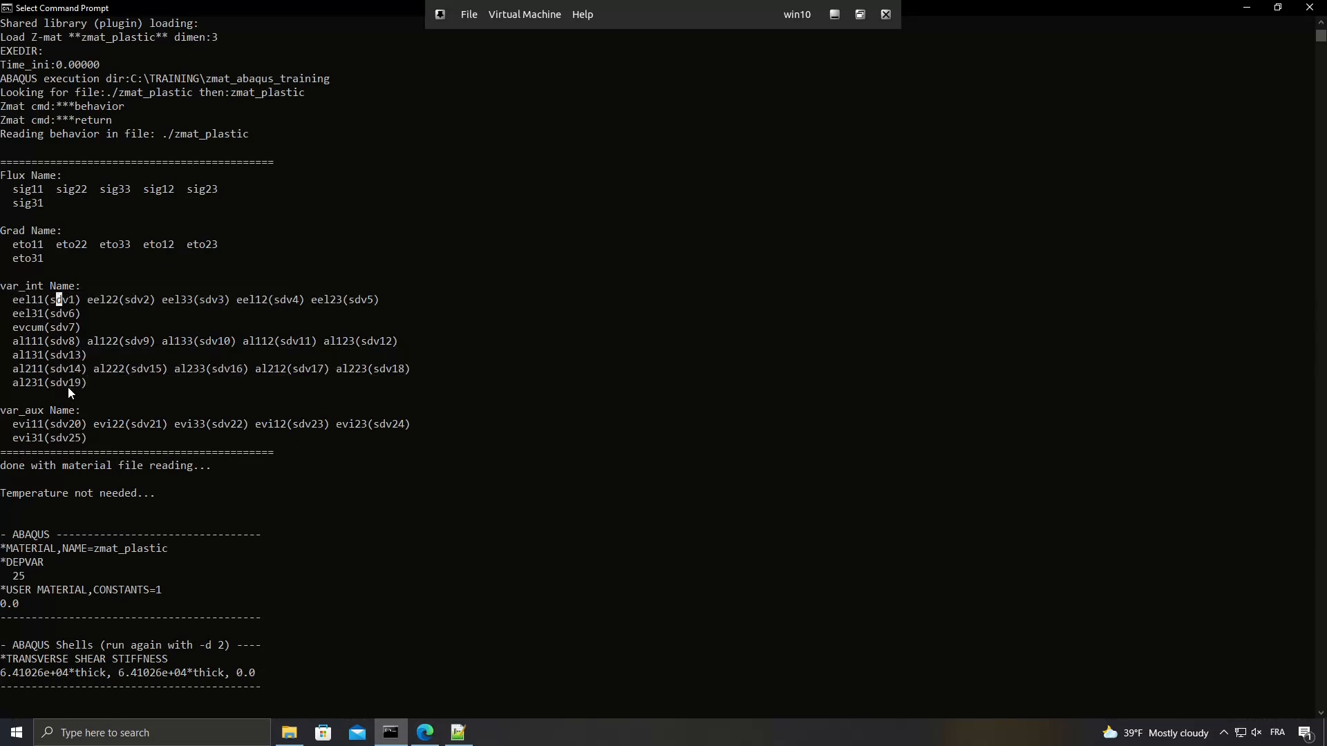
pyautogui.moveTo(52, 439); pyautogui.dragTo(78, 443)
pyautogui.click(62, 425)
pyautogui.doubleClick(62, 426)
pyautogui.click(65, 436)
pyautogui.scroll(6, 272, 413)
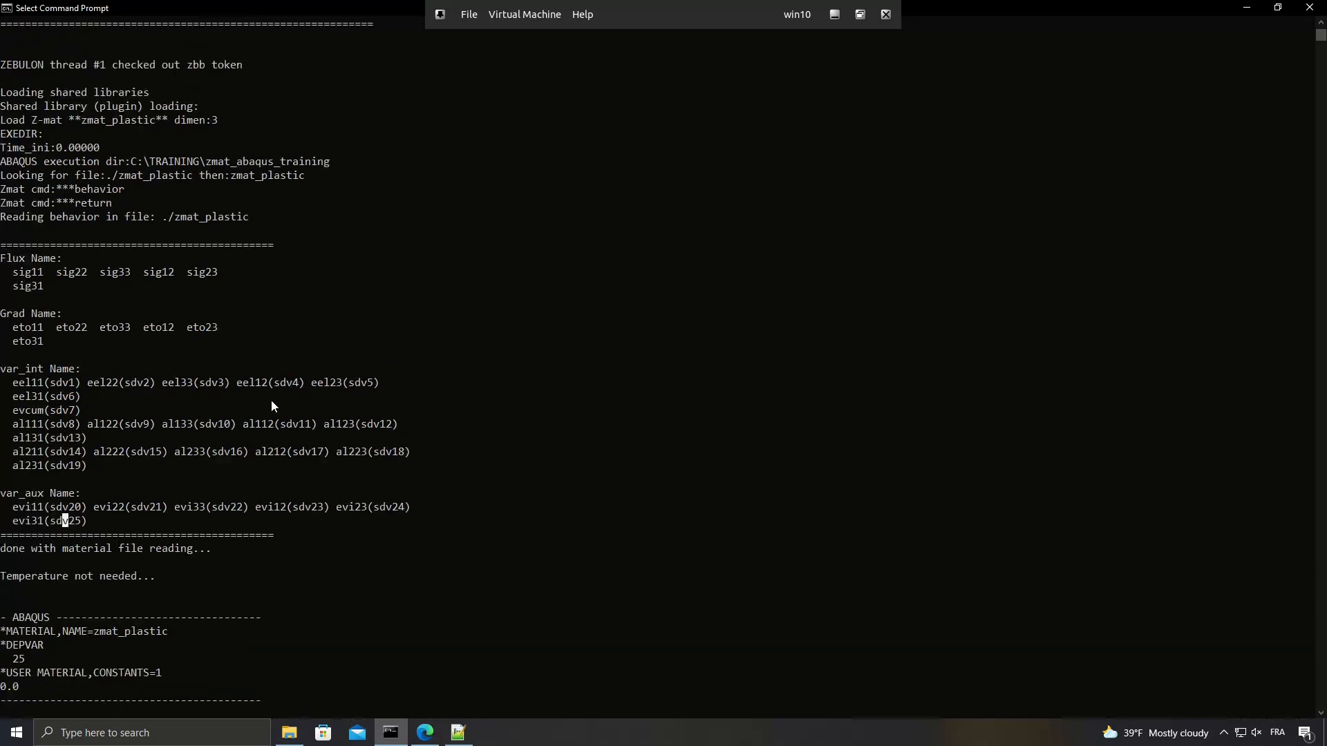
pyautogui.scroll(-17, 271, 407)
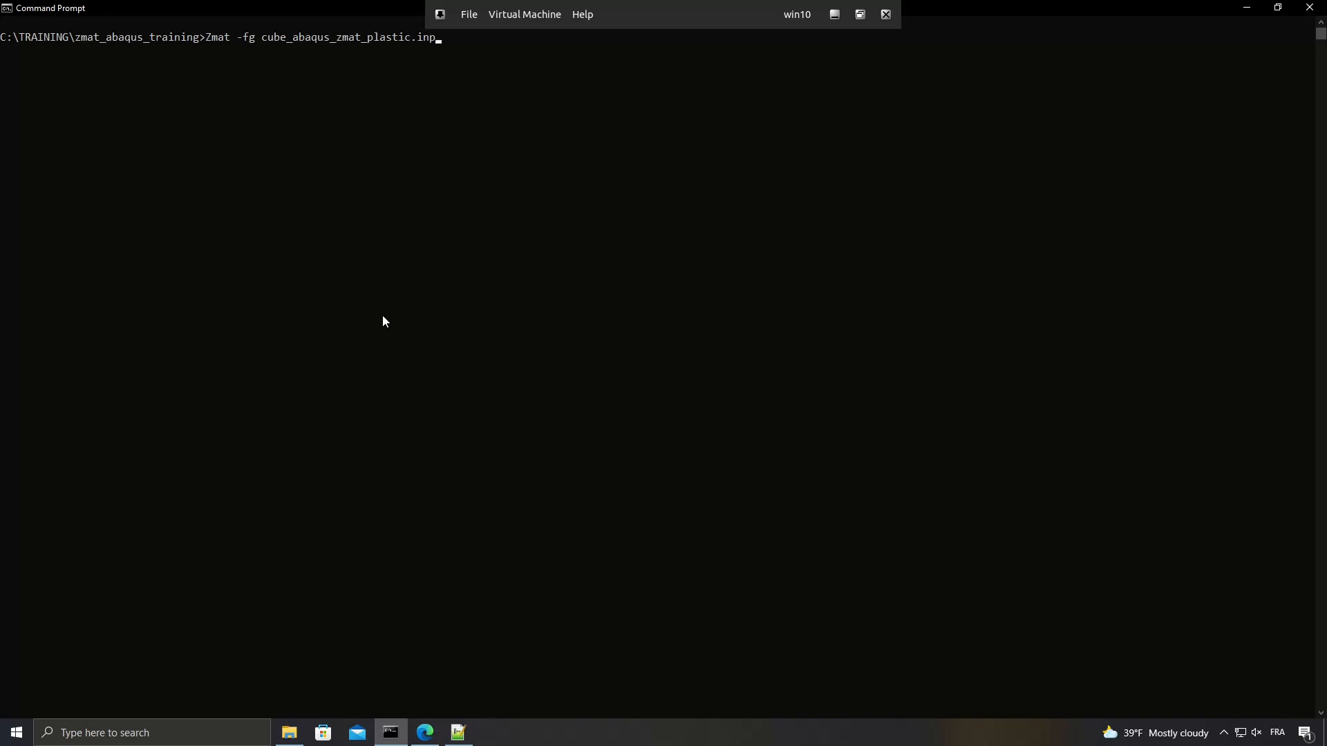
# Run the plastic cube analysis with the command Zmat -fg cube_abaqus_zmat_plastic.inp.
pyautogui.click(203, 38)
pyautogui.moveTo(244, 43); pyautogui.dragTo(274, 46)
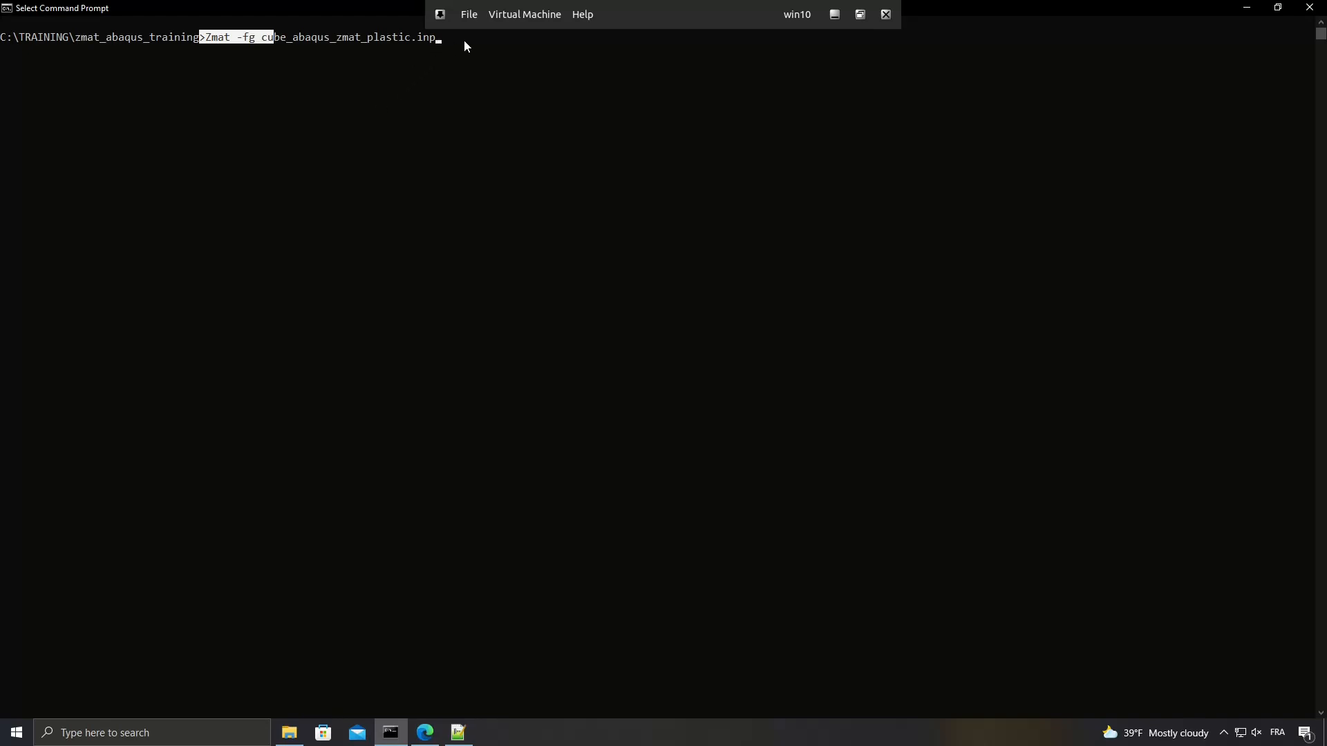
pyautogui.press('Return')
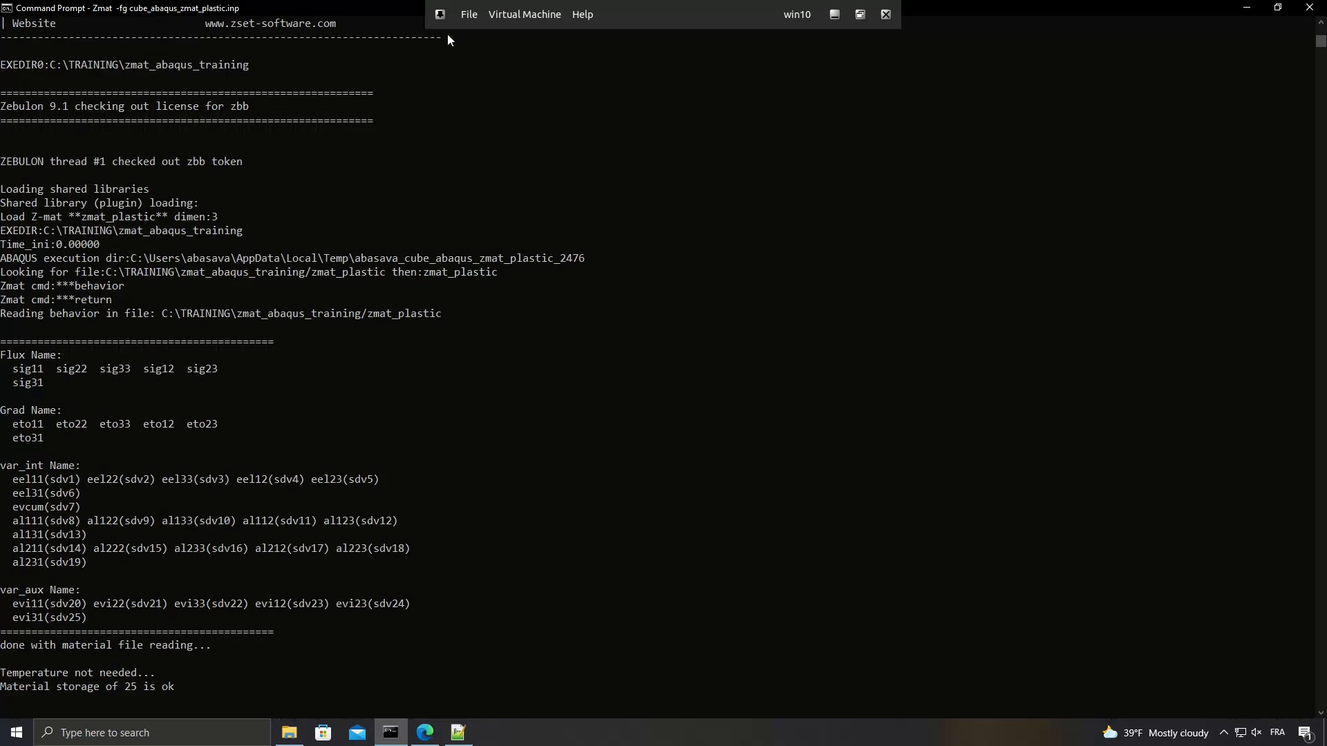
# Review the zmat_plastic variable listing, the end of material file reading and the material storage check in the run output.
pyautogui.moveTo(95, 624); pyautogui.dragTo(2, 320)
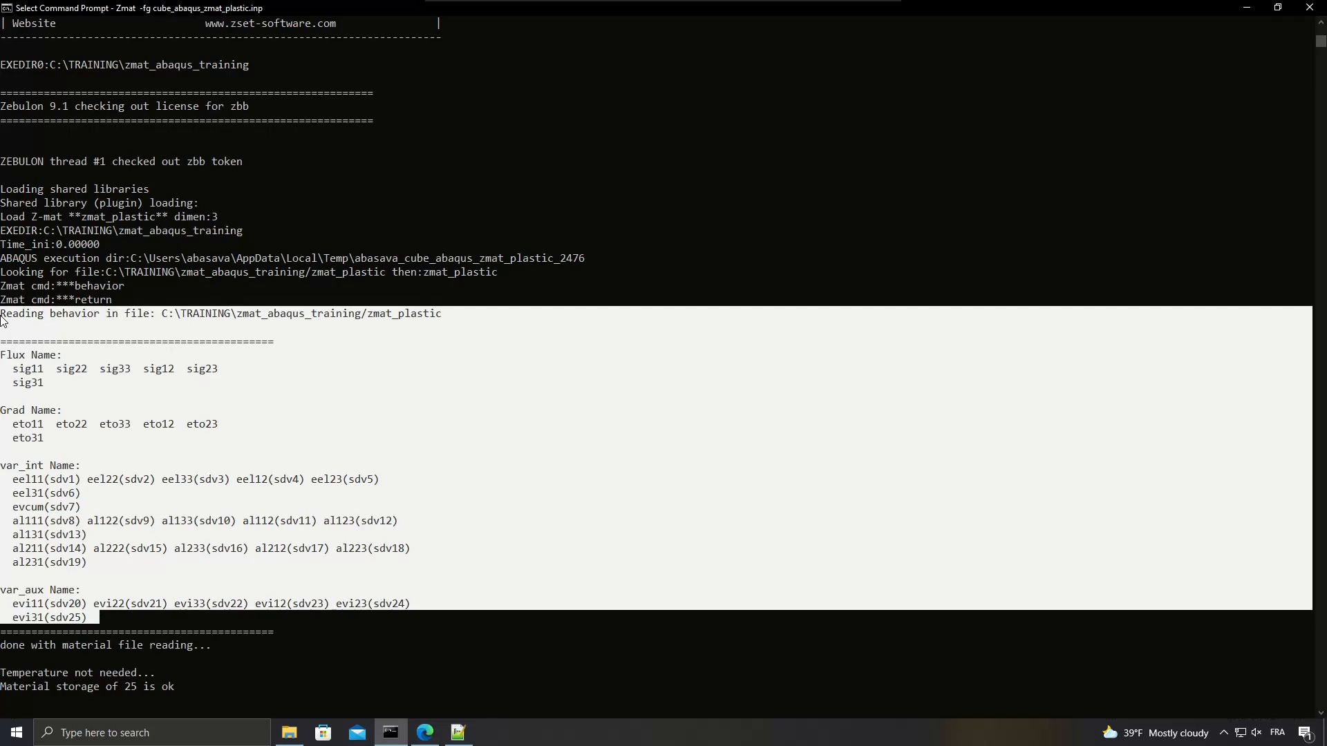
pyautogui.click(102, 455)
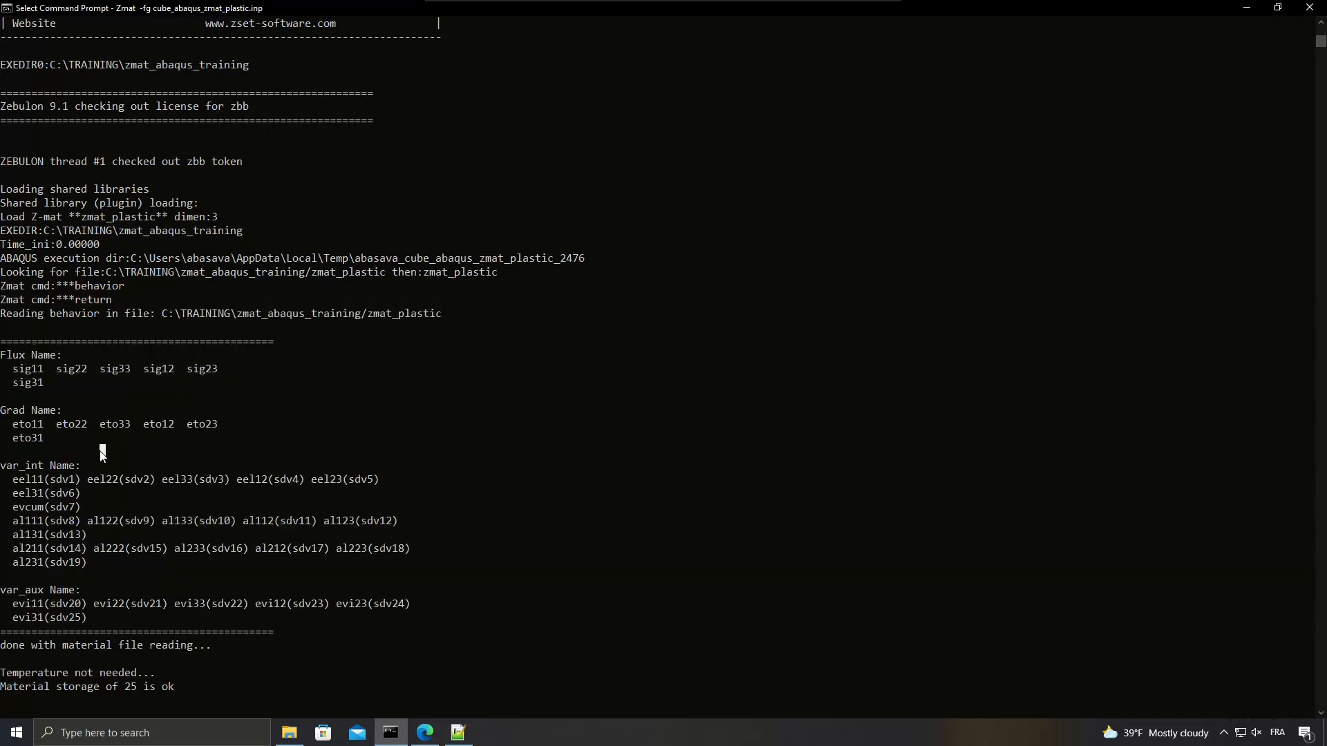
pyautogui.moveTo(2, 646); pyautogui.dragTo(212, 646)
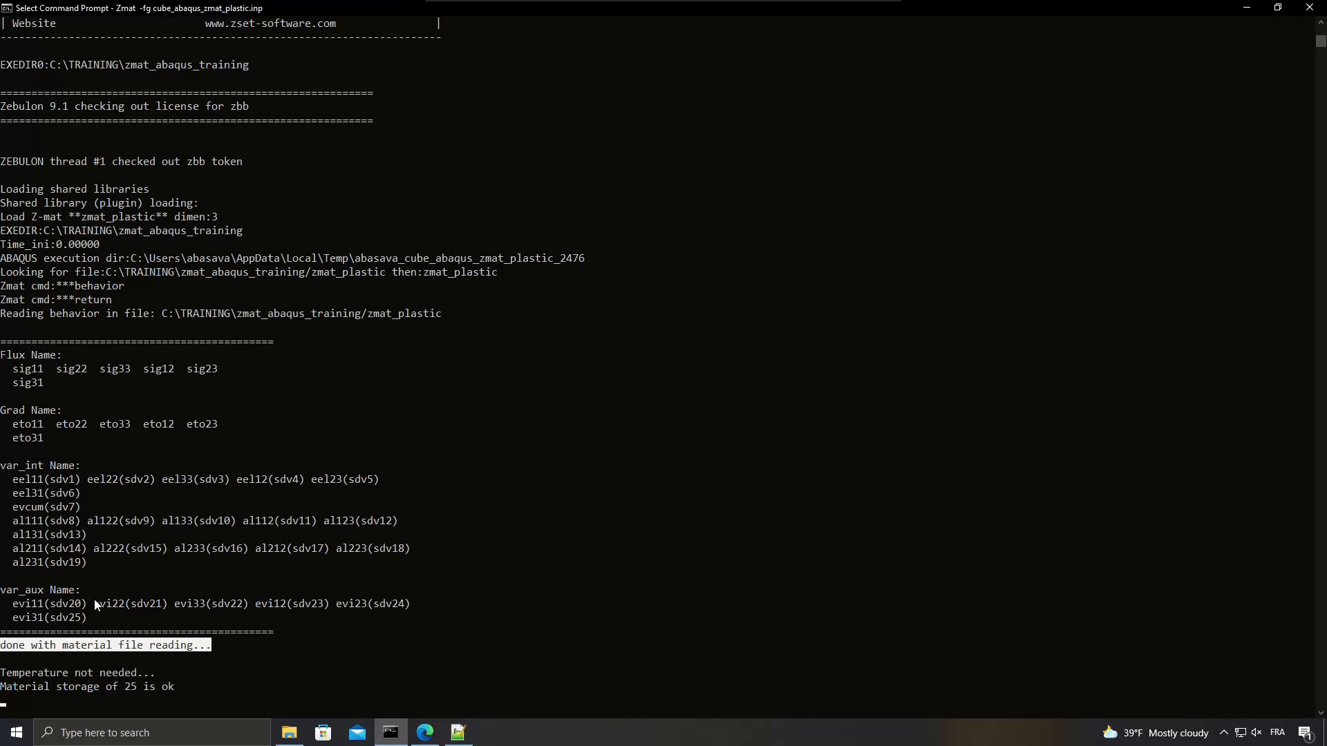
pyautogui.moveTo(2, 687); pyautogui.dragTo(90, 686)
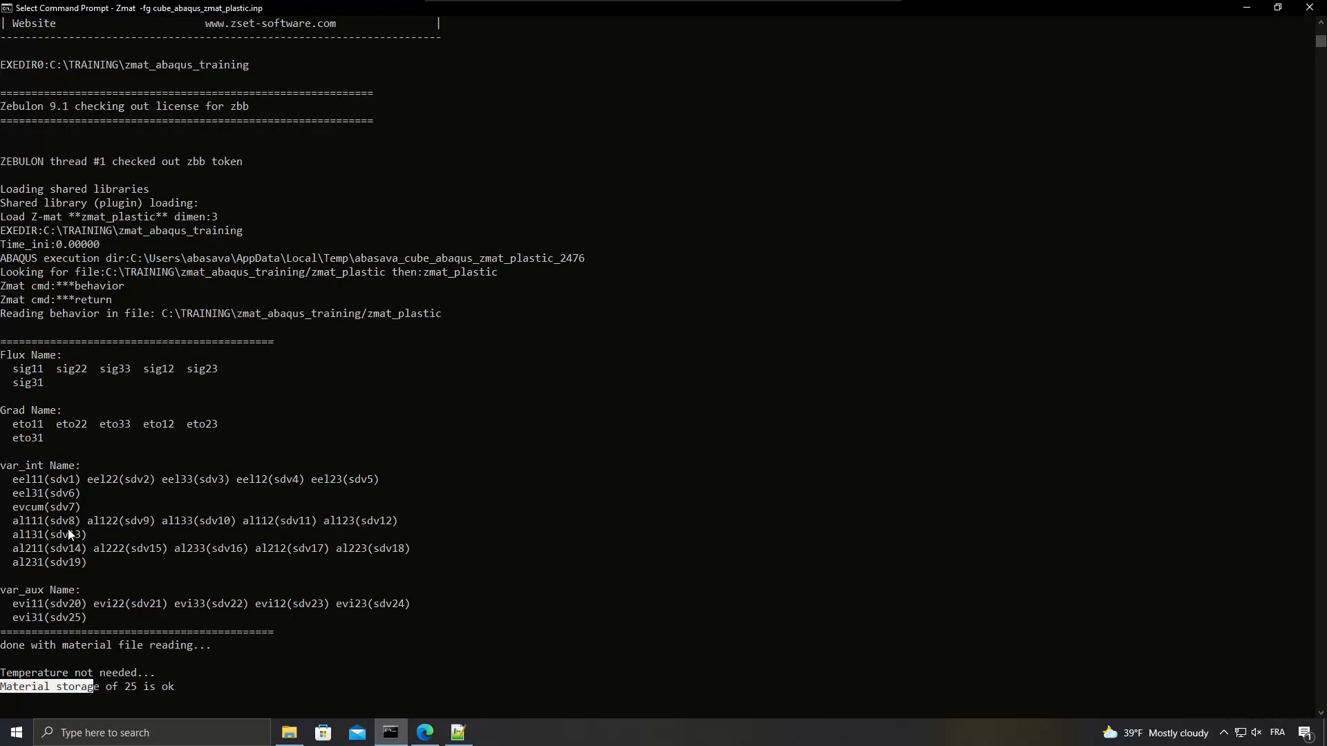
pyautogui.press('Escape')
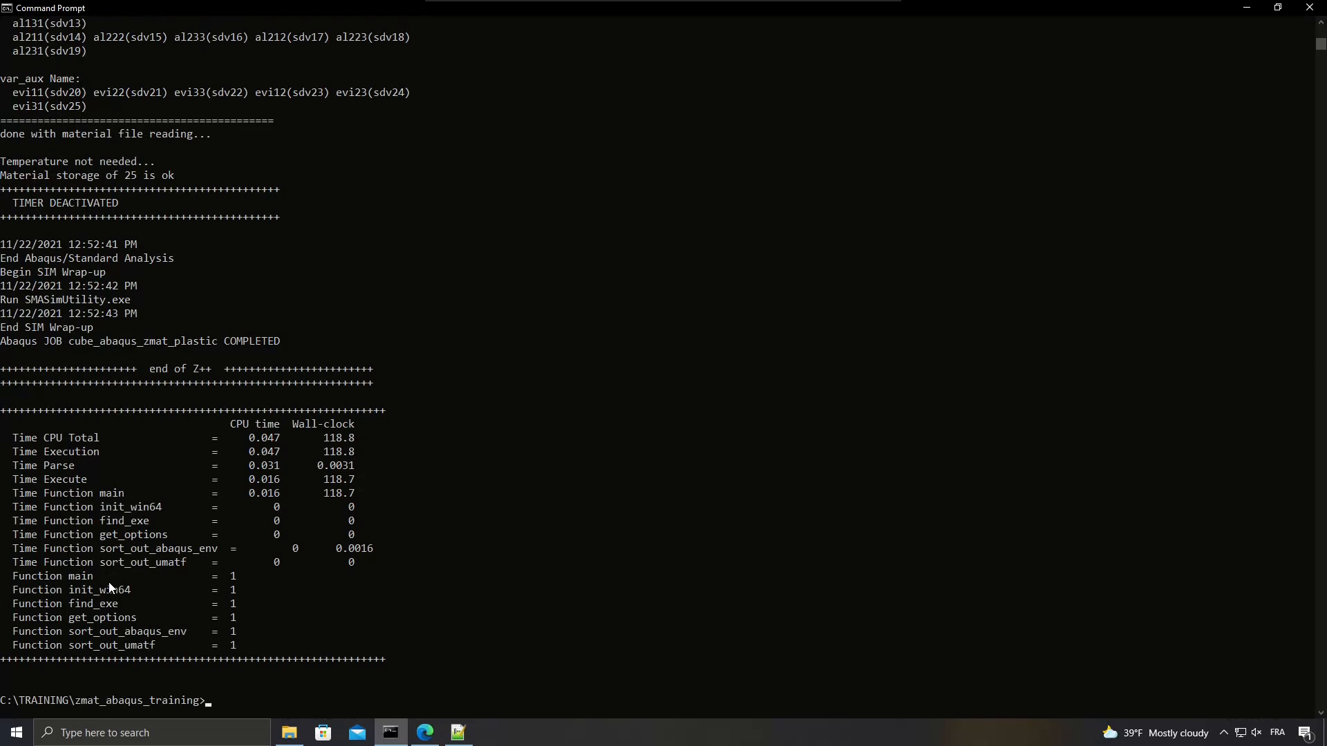
# Check the job completion line and locate cube_abaqus_zmat_plastic.odb in the zmat_abaqus_training folder in File Explorer.
pyautogui.moveTo(2, 341); pyautogui.dragTo(282, 343)
pyautogui.click(313, 375)
pyautogui.click(289, 734)
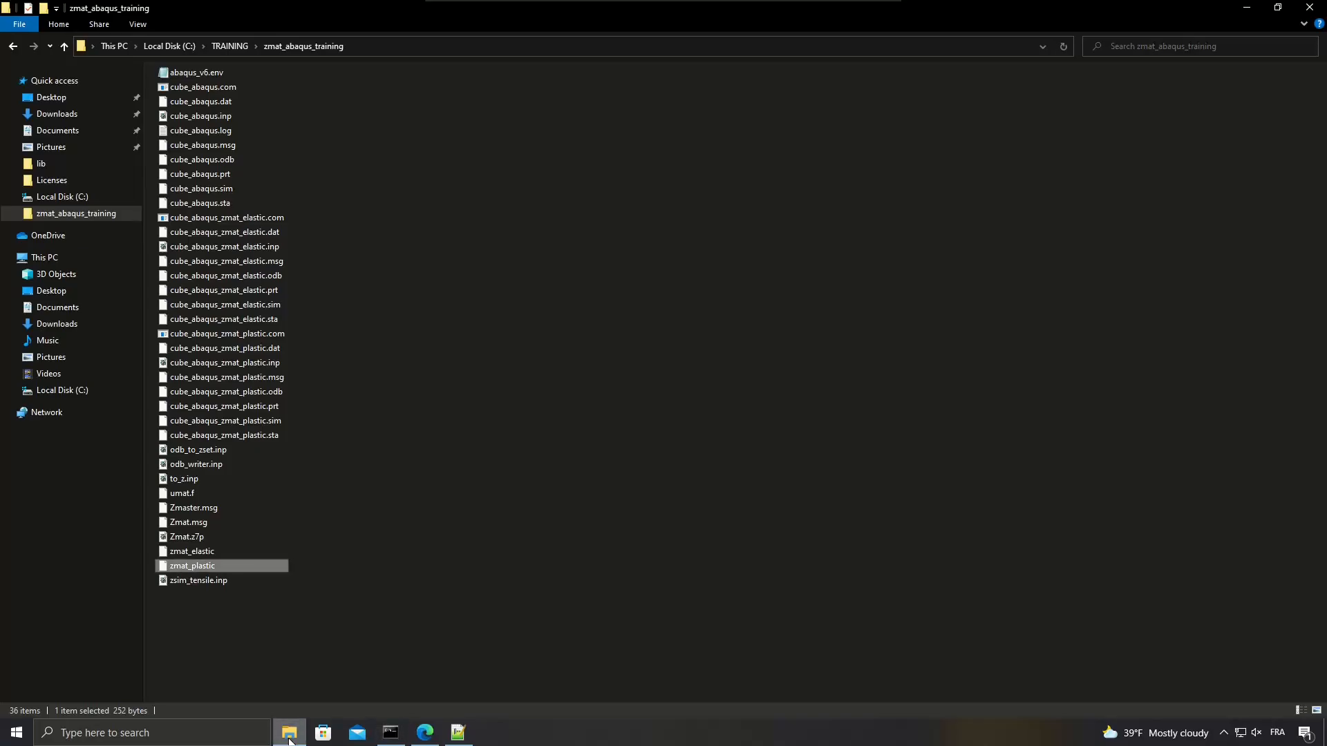
pyautogui.click(270, 394)
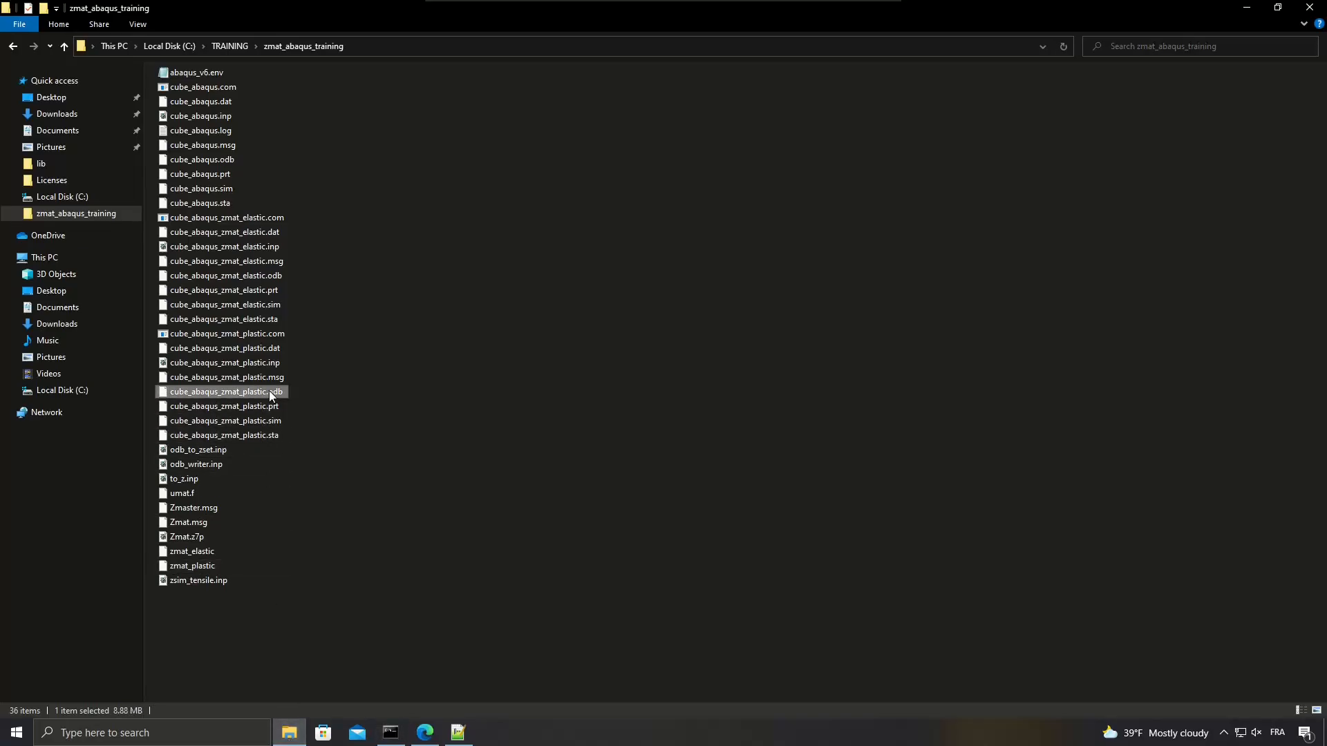
# Return to the Command Prompt, clear it and open the plastic results in Zmaster with Zodb -G cube_abaqus_zmat_plastic.odb.
pyautogui.click(390, 732)
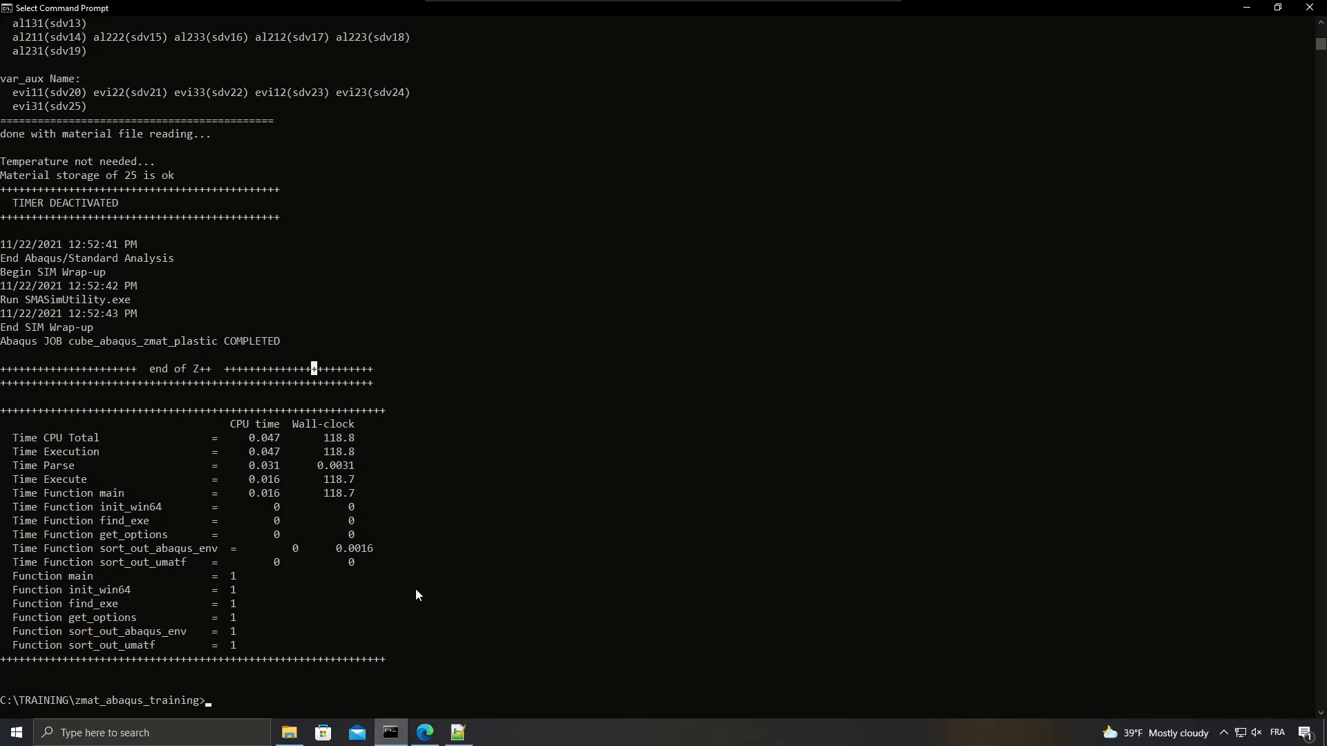
pyautogui.press('Escape')
pyautogui.write('cls')
pyautogui.press('Return')
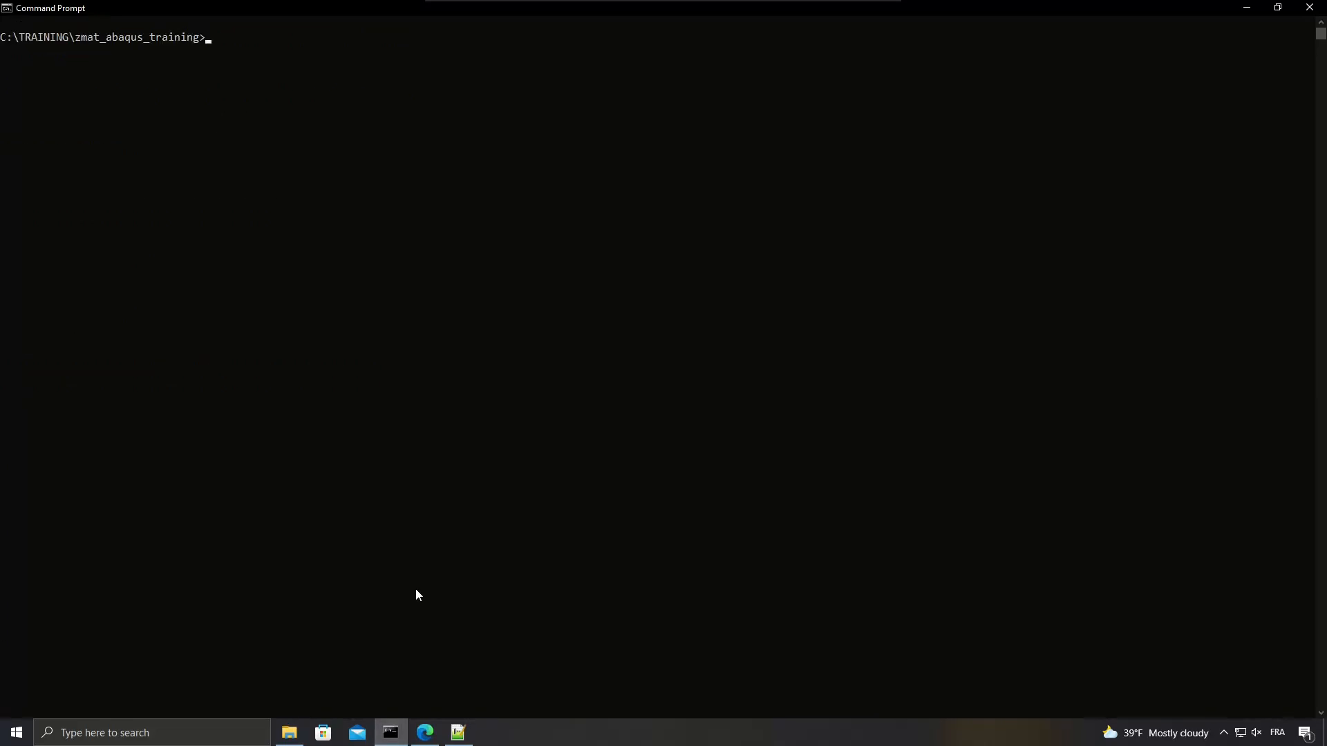
pyautogui.write('Zodb -D')
pyautogui.press('BackSpace')
pyautogui.write('G cube_abaqus_zmat_plastic.odb')
pyautogui.press('Return')
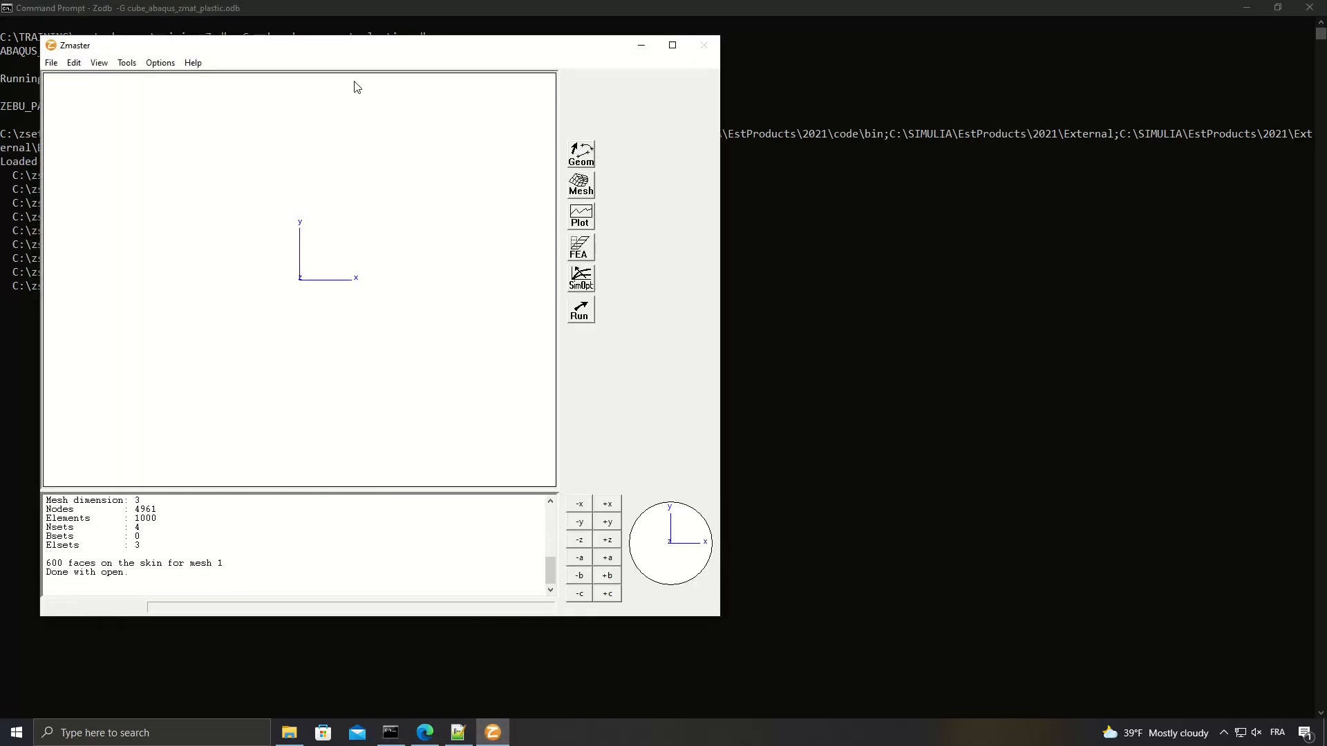
# Display the cube mesh in the maximized Zmaster window and open the FEA results beside the view.
pyautogui.doubleClick(383, 47)
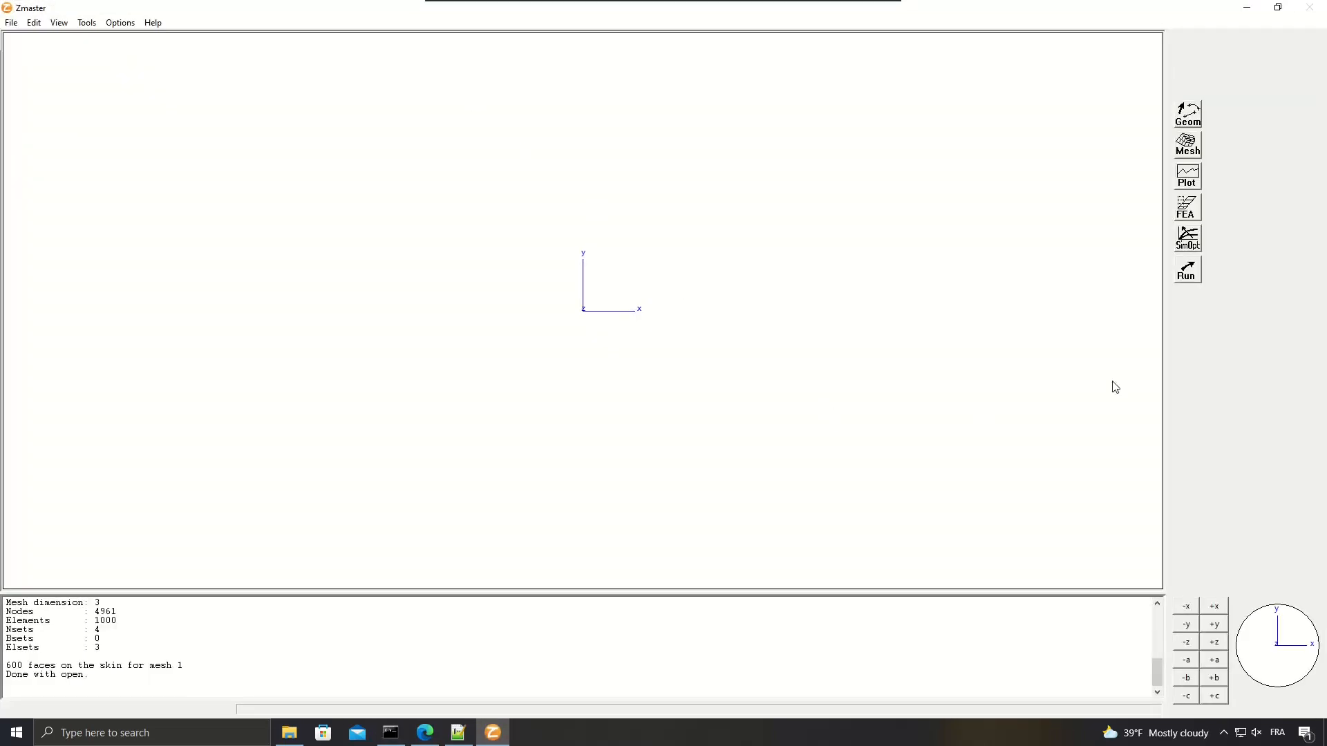
pyautogui.click(1188, 147)
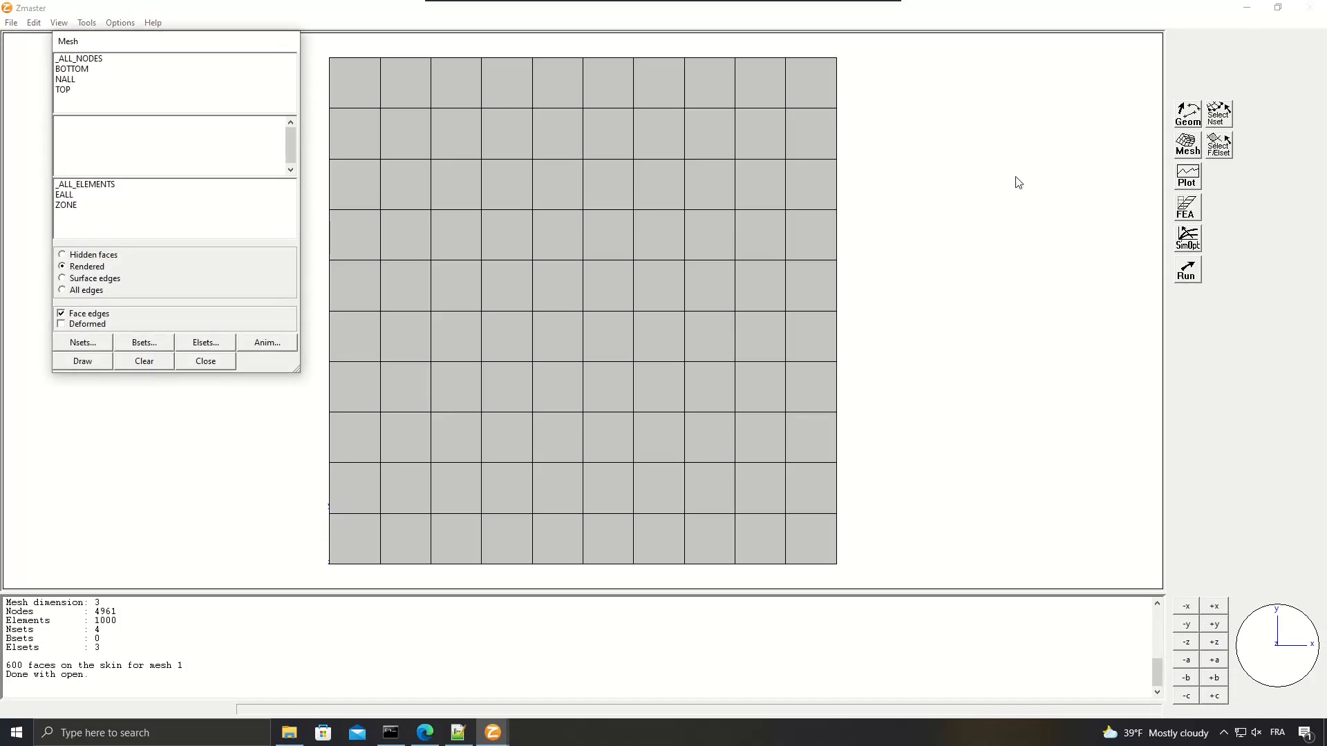
pyautogui.click(1182, 209)
pyautogui.moveTo(208, 44); pyautogui.dragTo(1200, 92)
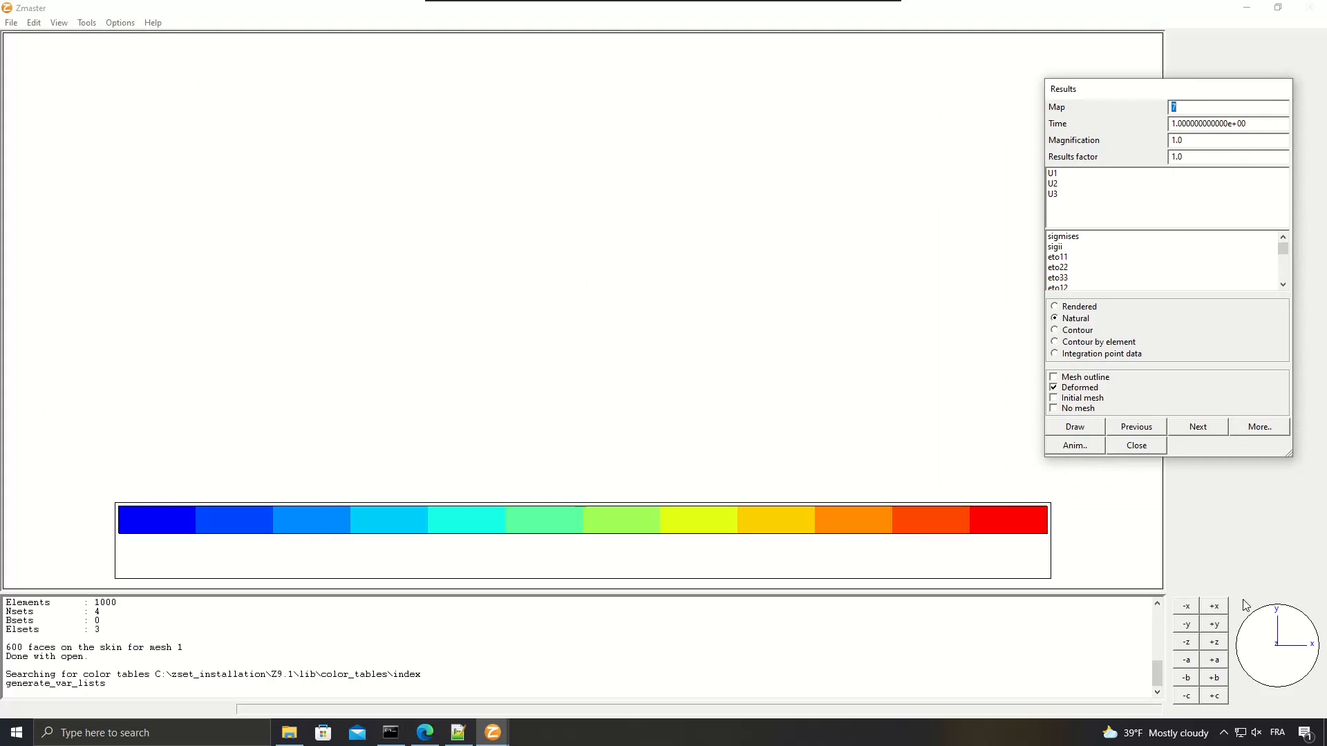
# Plot sigmises on the deformed cube and turn the model to a three-dimensional view.
pyautogui.click(1064, 237)
pyautogui.moveTo(892, 148); pyautogui.dragTo(882, 194)
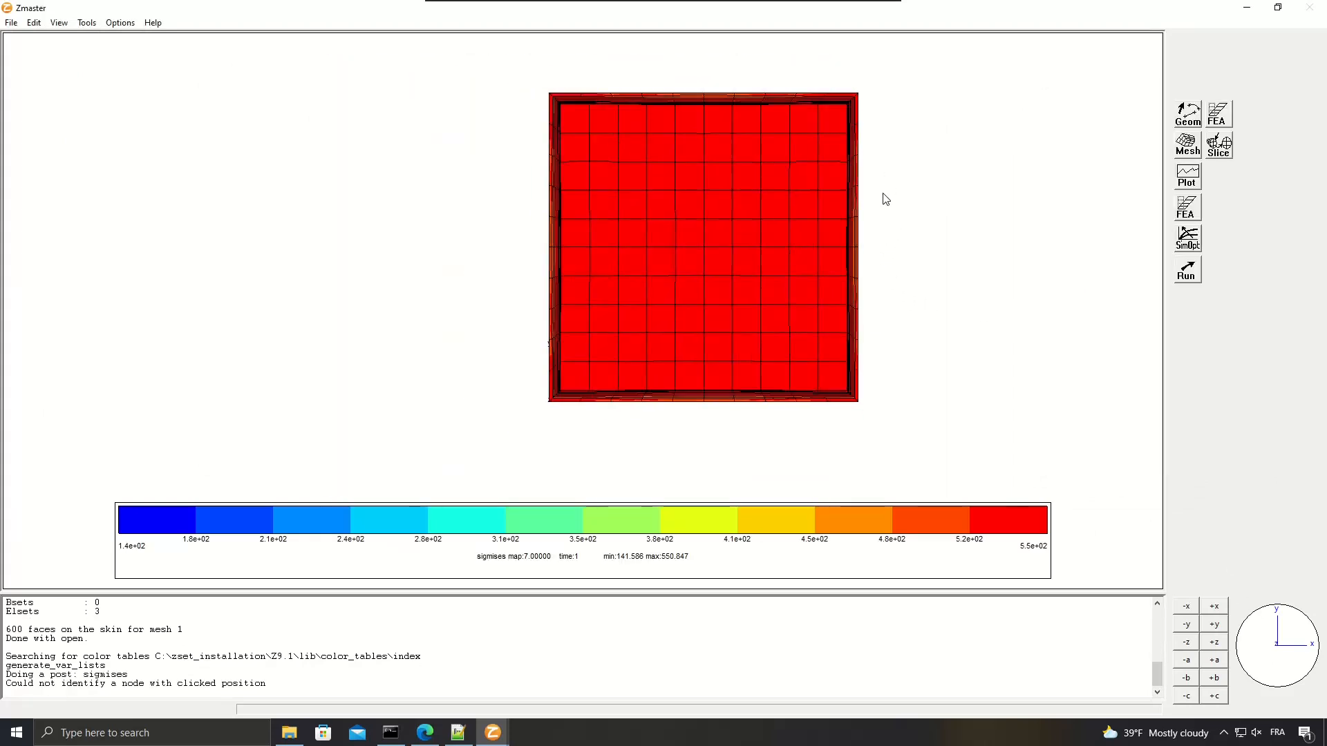
pyautogui.moveTo(1272, 655)
pyautogui.mouseDown()
pyautogui.moveTo(1273, 605)
pyautogui.moveTo(1284, 641)
pyautogui.mouseUp()
pyautogui.hotkey('alt', 'Tab')
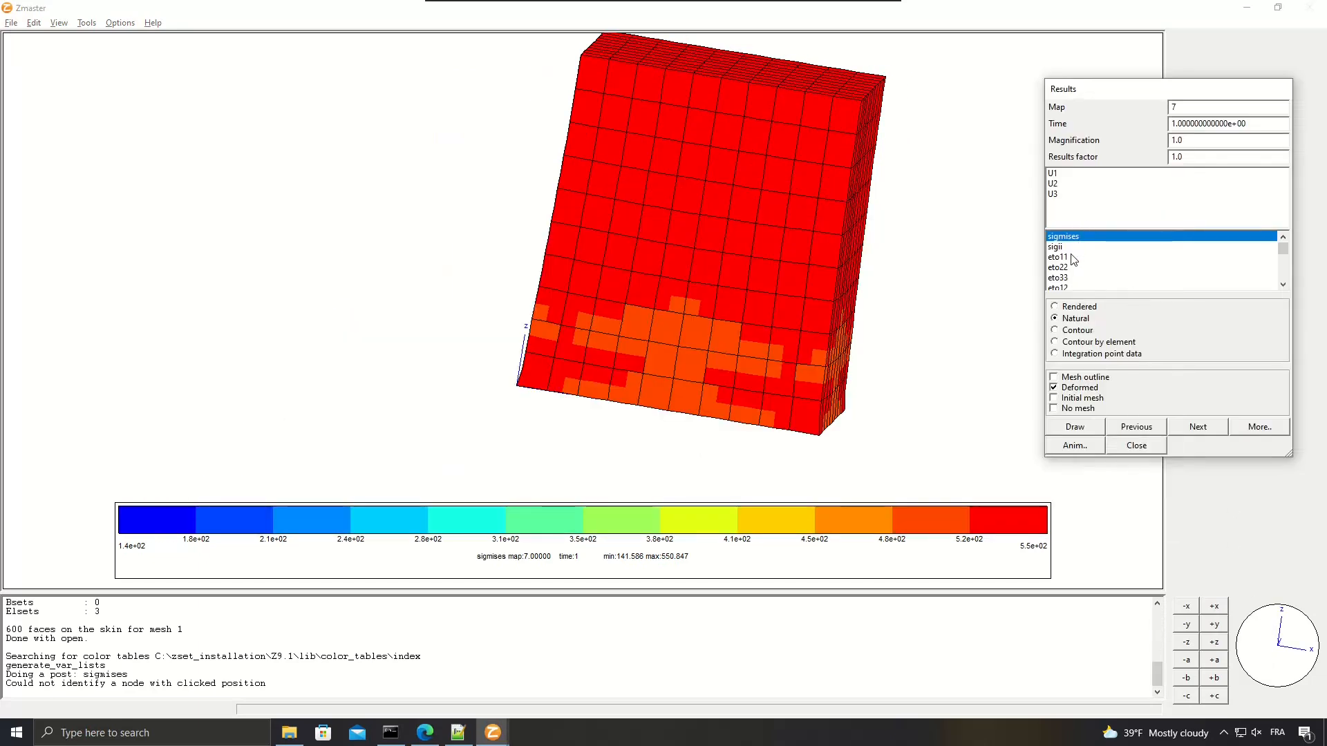
# Redraw the sigmises result as a Contour plot and rotate the cube to show two side faces and the top.
pyautogui.click(1077, 331)
pyautogui.click(1082, 430)
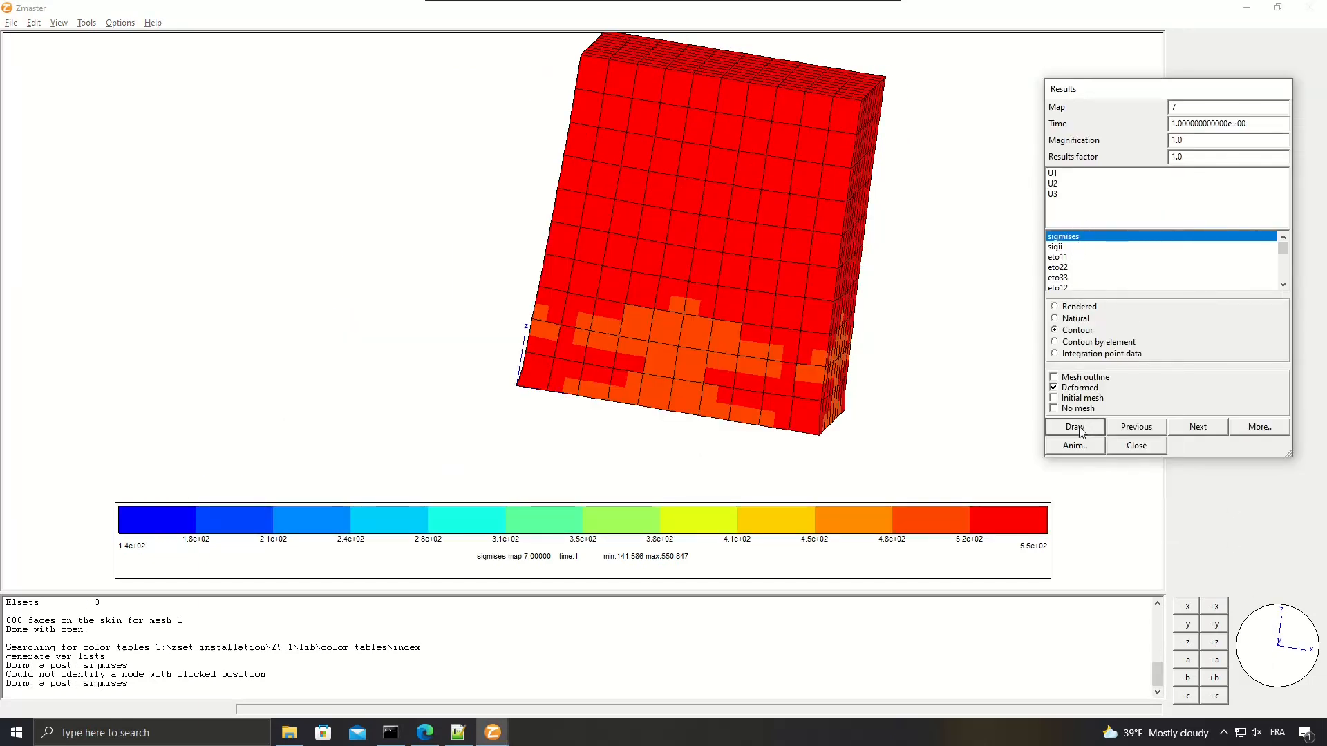
pyautogui.moveTo(1254, 644)
pyautogui.mouseDown()
pyautogui.moveTo(1289, 651)
pyautogui.moveTo(1266, 653)
pyautogui.moveTo(1266, 665)
pyautogui.mouseUp()
pyautogui.hotkey('alt', 'Tab')
# Look through the available result variables up to SDV25 and plot the contours of SDV1.
pyautogui.scroll(10, 1088, 273)
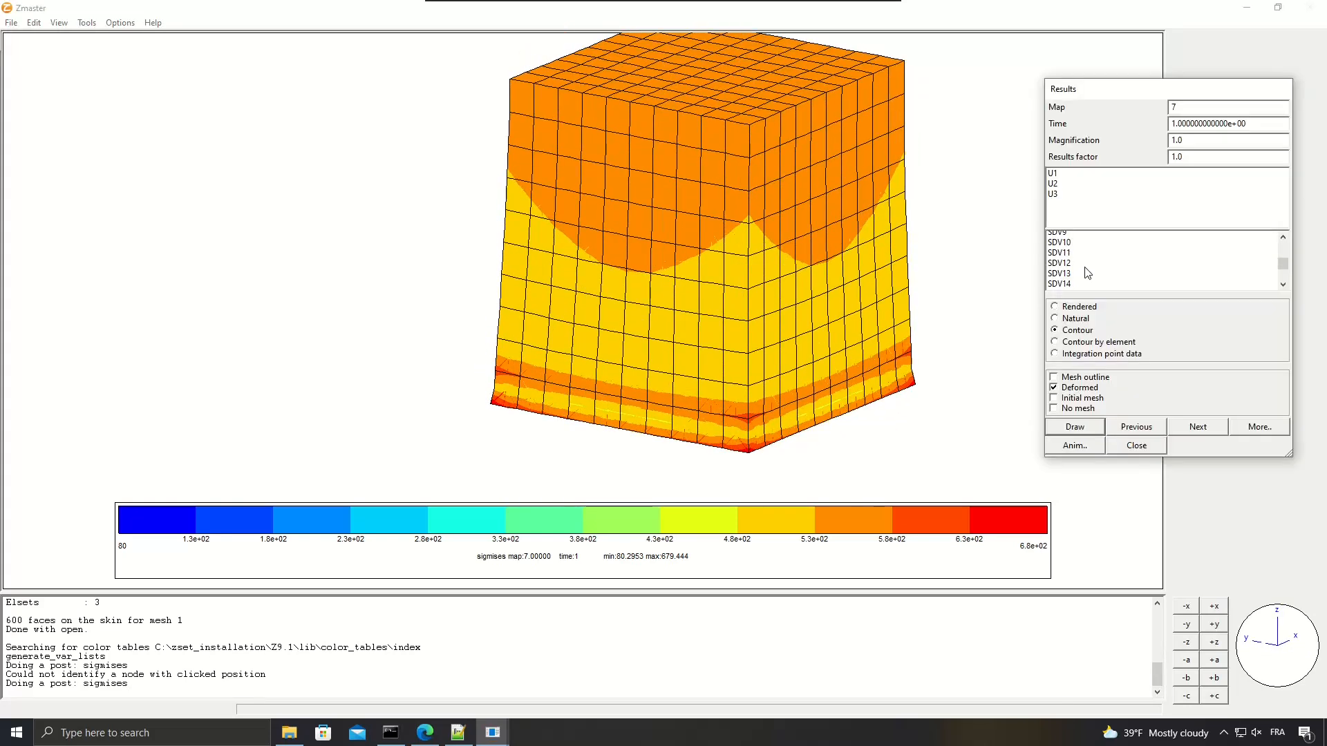
pyautogui.scroll(-8, 1088, 273)
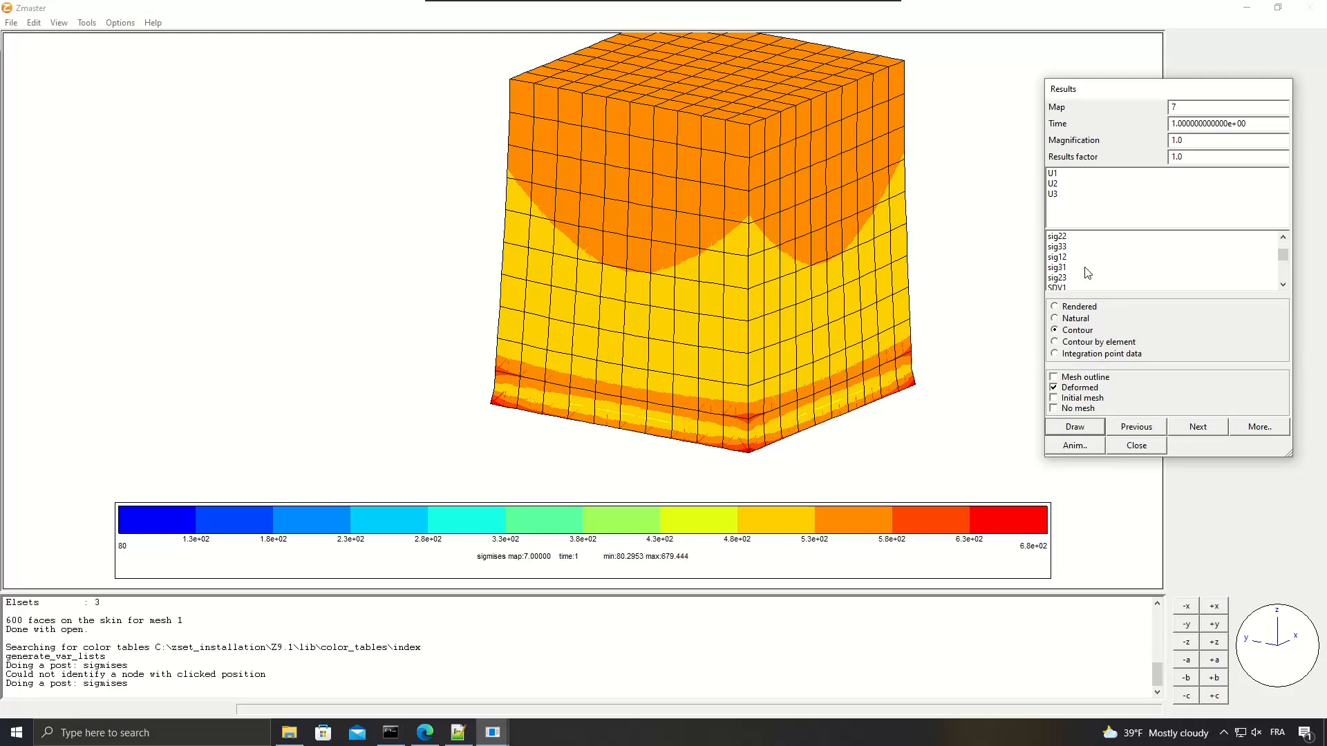
pyautogui.scroll(-12, 1088, 273)
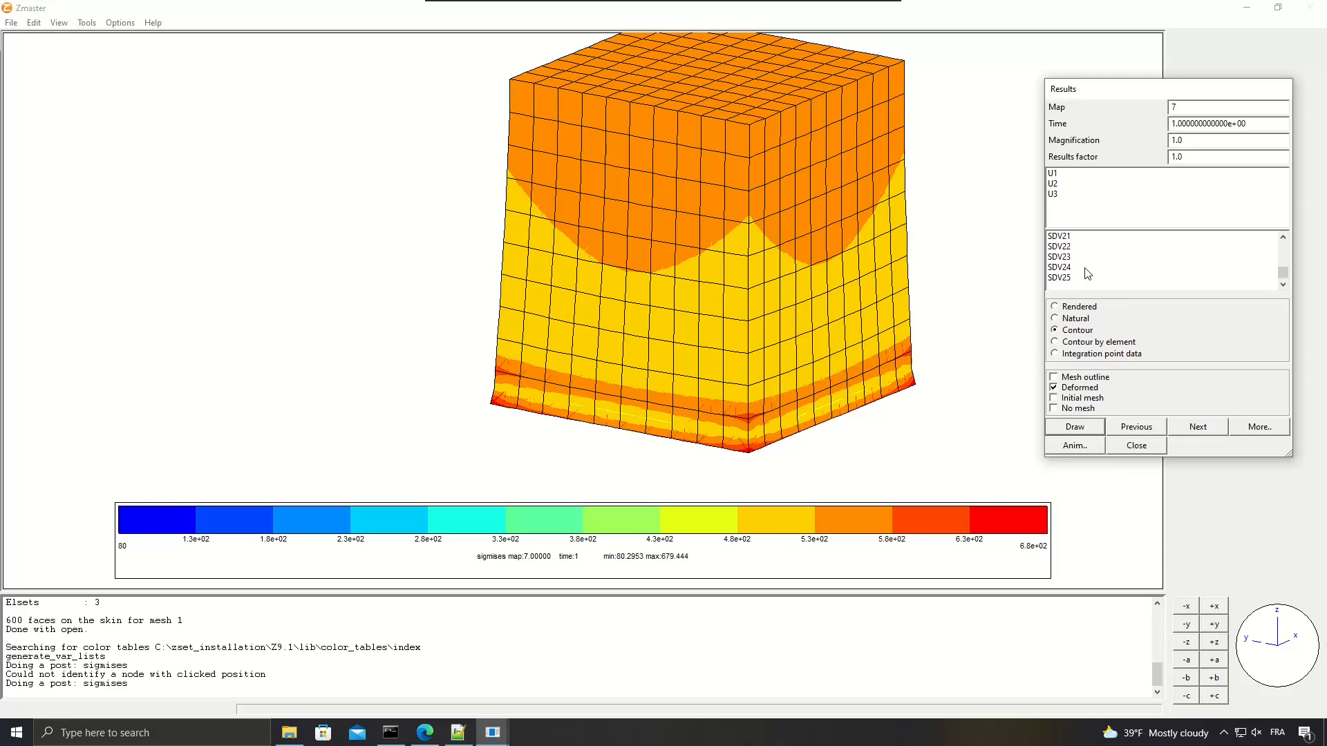
pyautogui.scroll(17, 1088, 273)
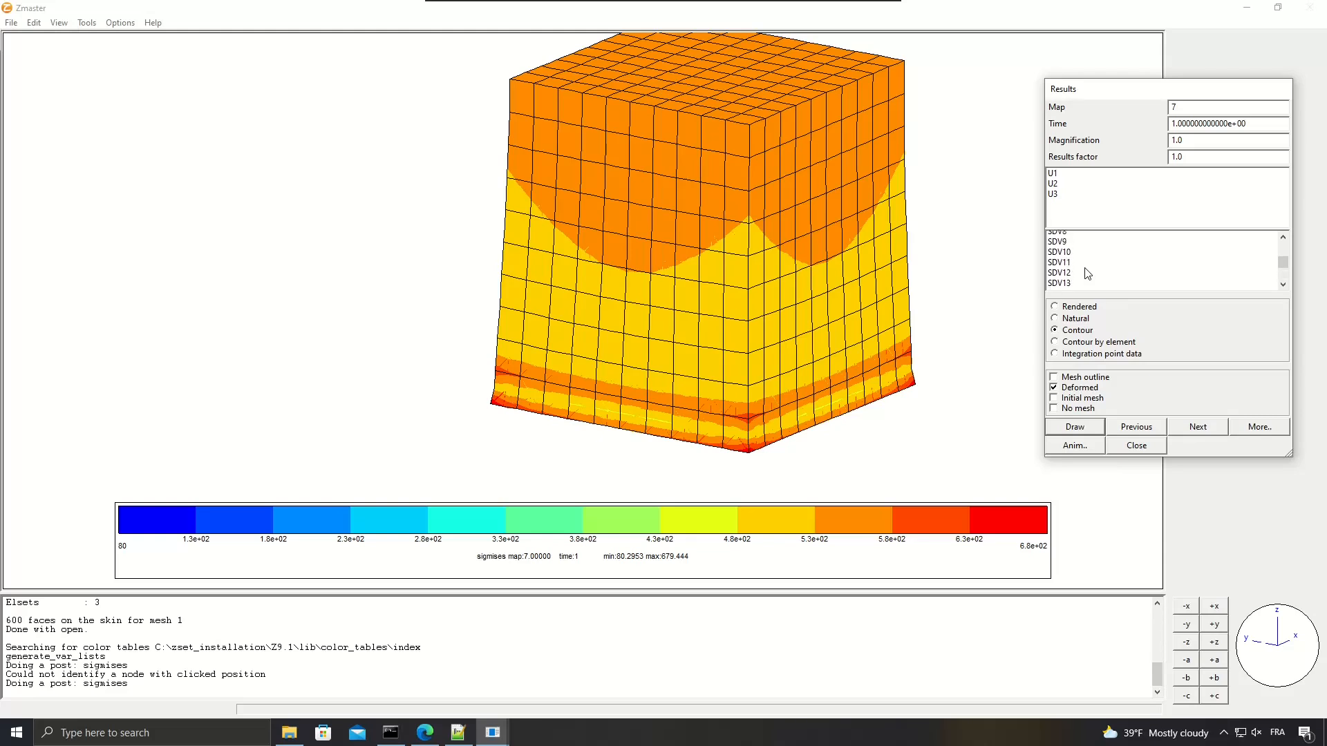
pyautogui.scroll(7, 1087, 273)
pyautogui.click(1060, 279)
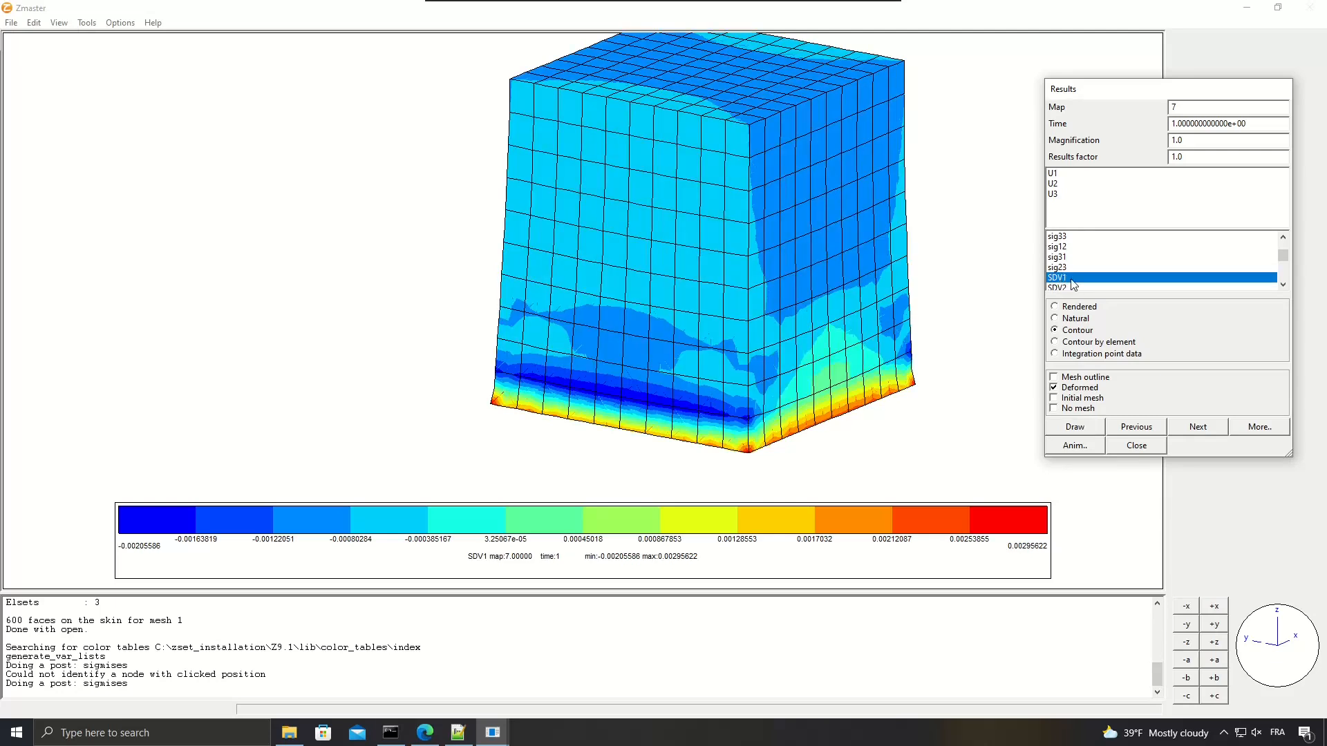
# Plot the contours of state variable SDV2 on the deformed cube.
pyautogui.scroll(-1, 1073, 284)
pyautogui.click(1069, 257)
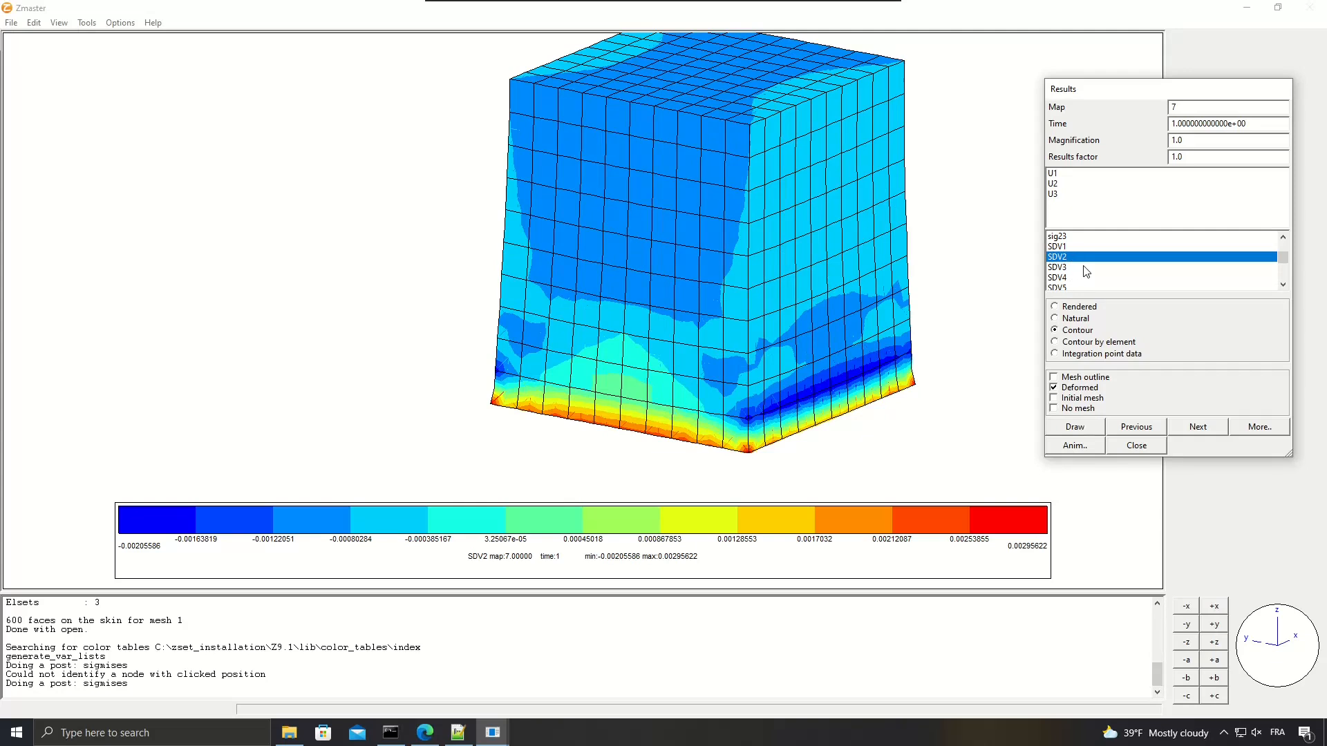
pyautogui.click(1057, 248)
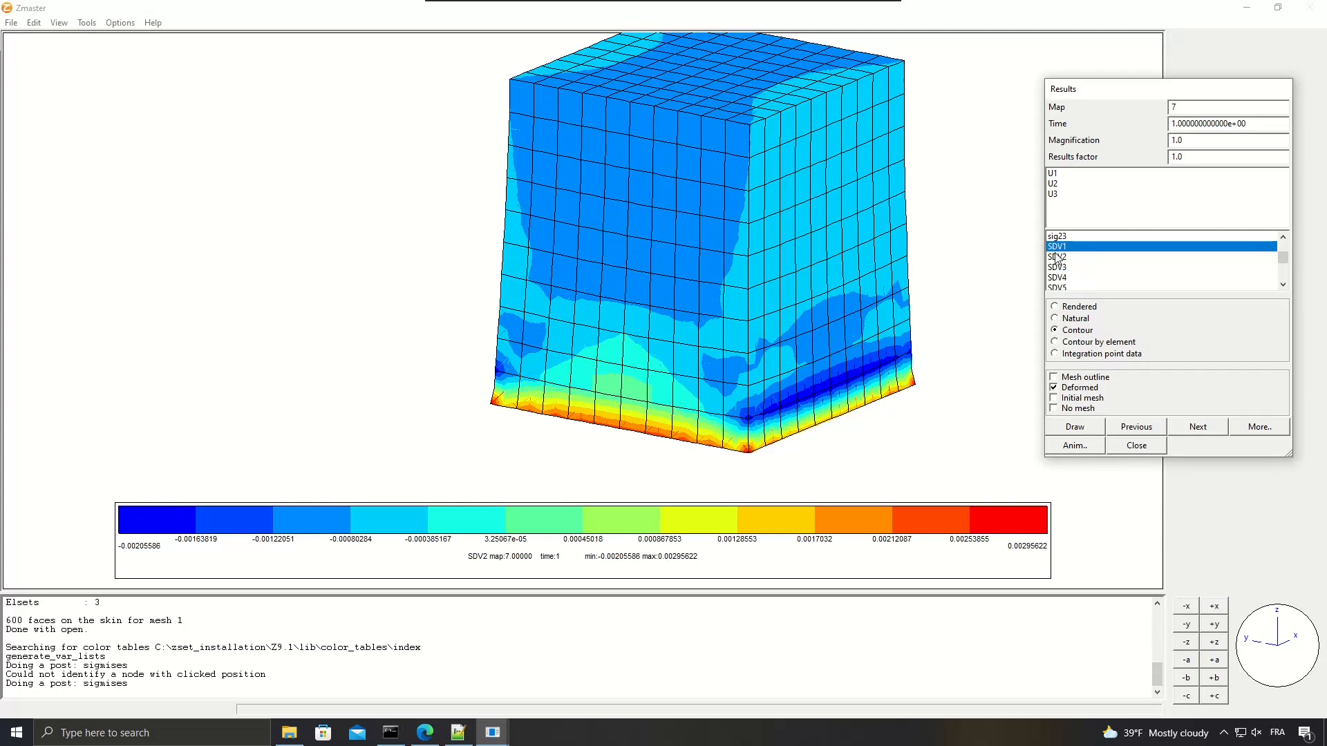
pyautogui.click(1059, 258)
# Bring up the Command Prompt with the zmat_plastic Zpreload output and place it side by side with the Zmaster window.
pyautogui.hotkey('alt', 'Tab')
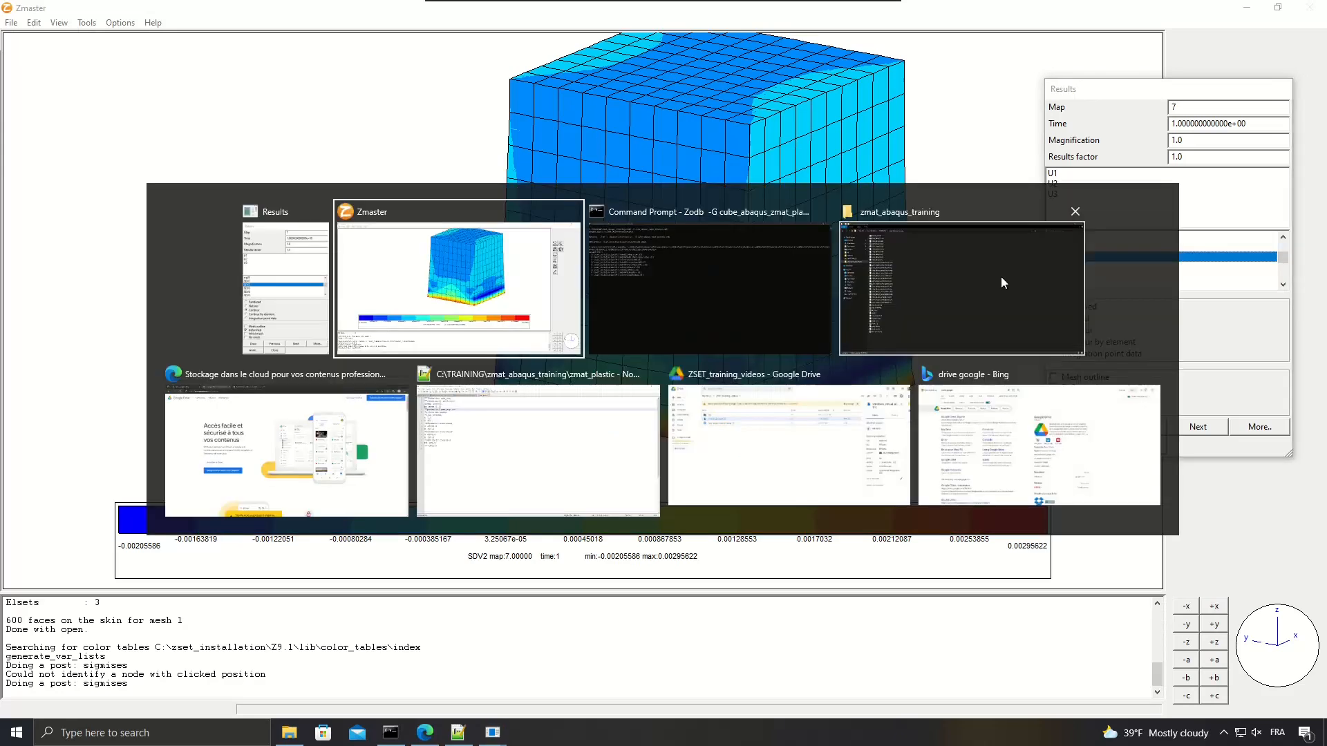
pyautogui.click(792, 285)
pyautogui.click(586, 329)
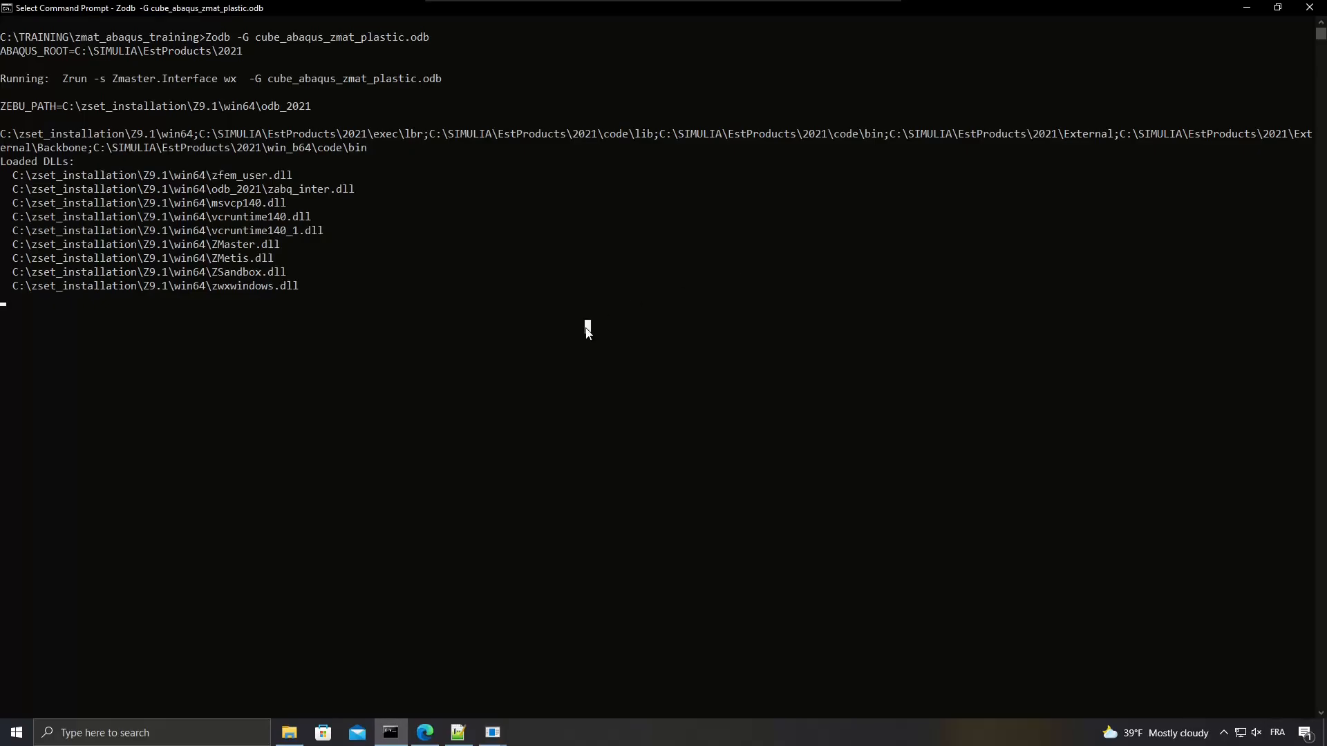
pyautogui.scroll(-2, 293, 310)
pyautogui.scroll(2, 293, 311)
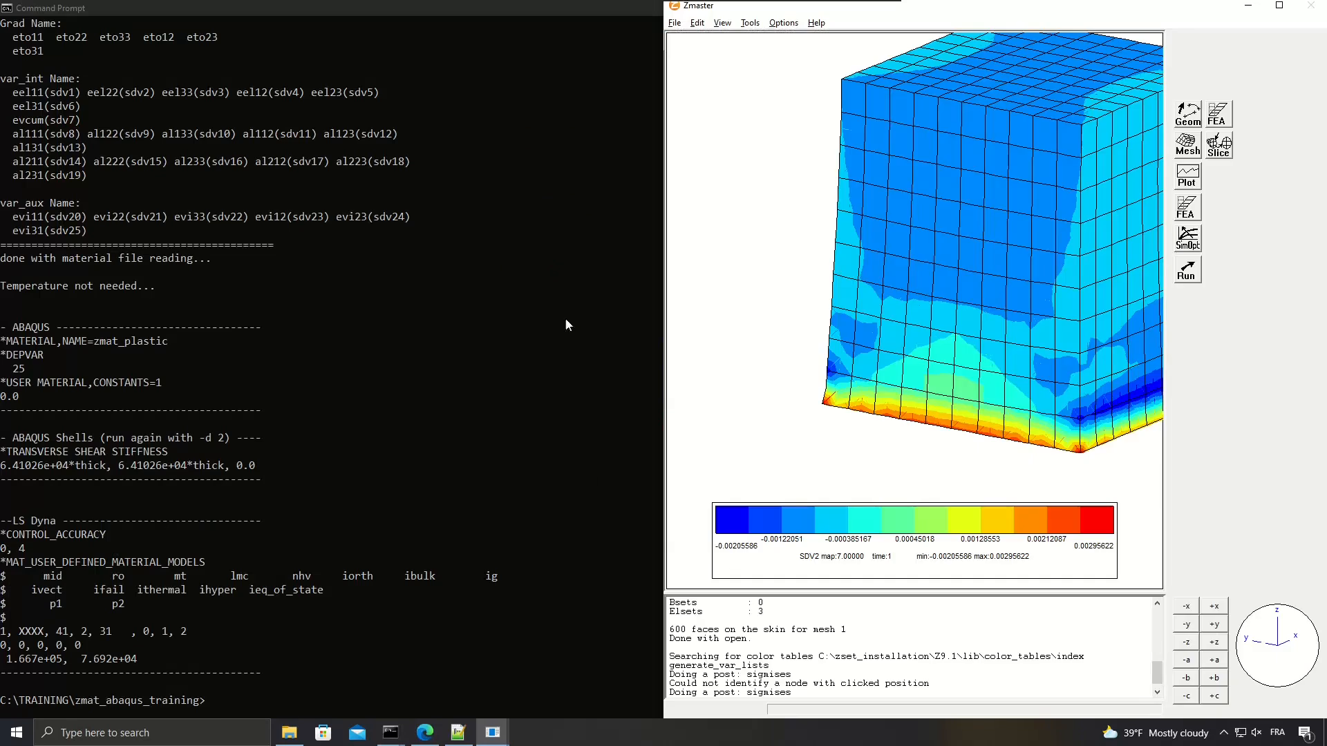
pyautogui.click(569, 311)
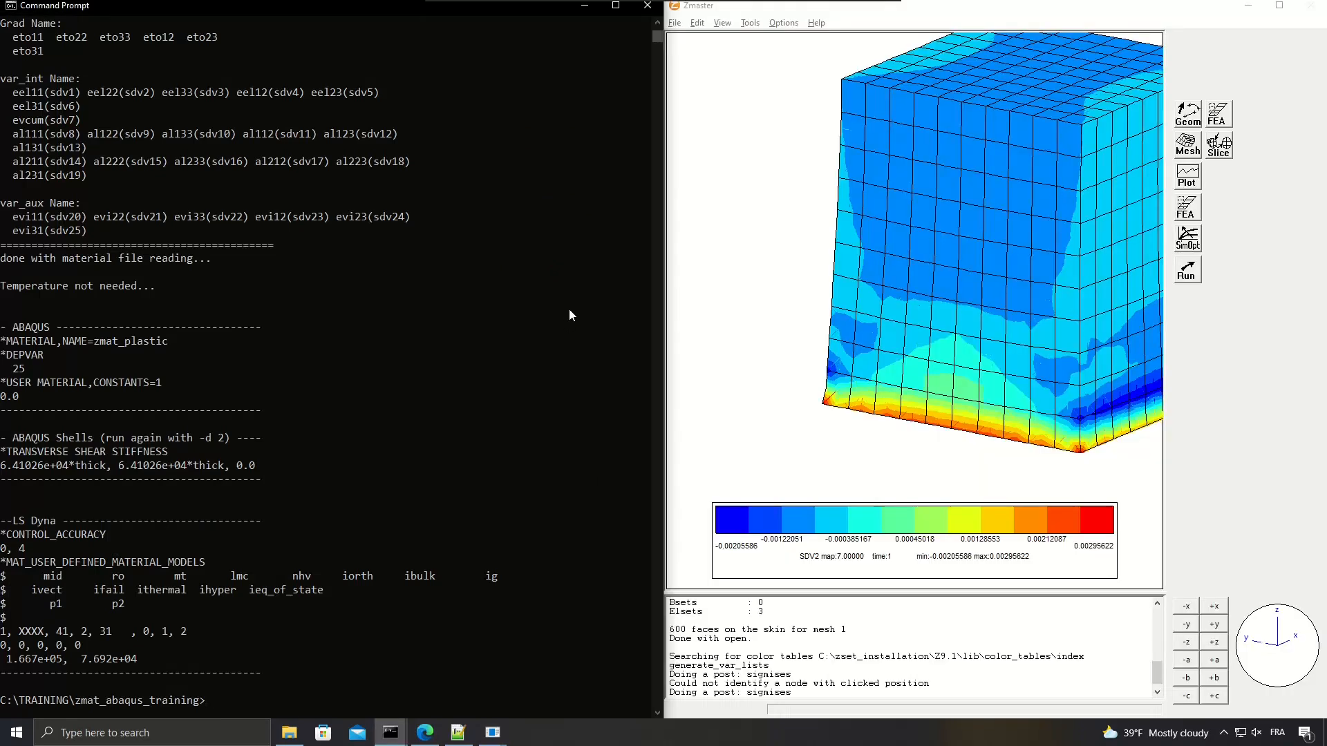
pyautogui.click(570, 315)
# Show the Flux, Grad, var_int and var_aux lists in the Zpreload output and auto-center the cube in Zmaster.
pyautogui.scroll(5, 551, 363)
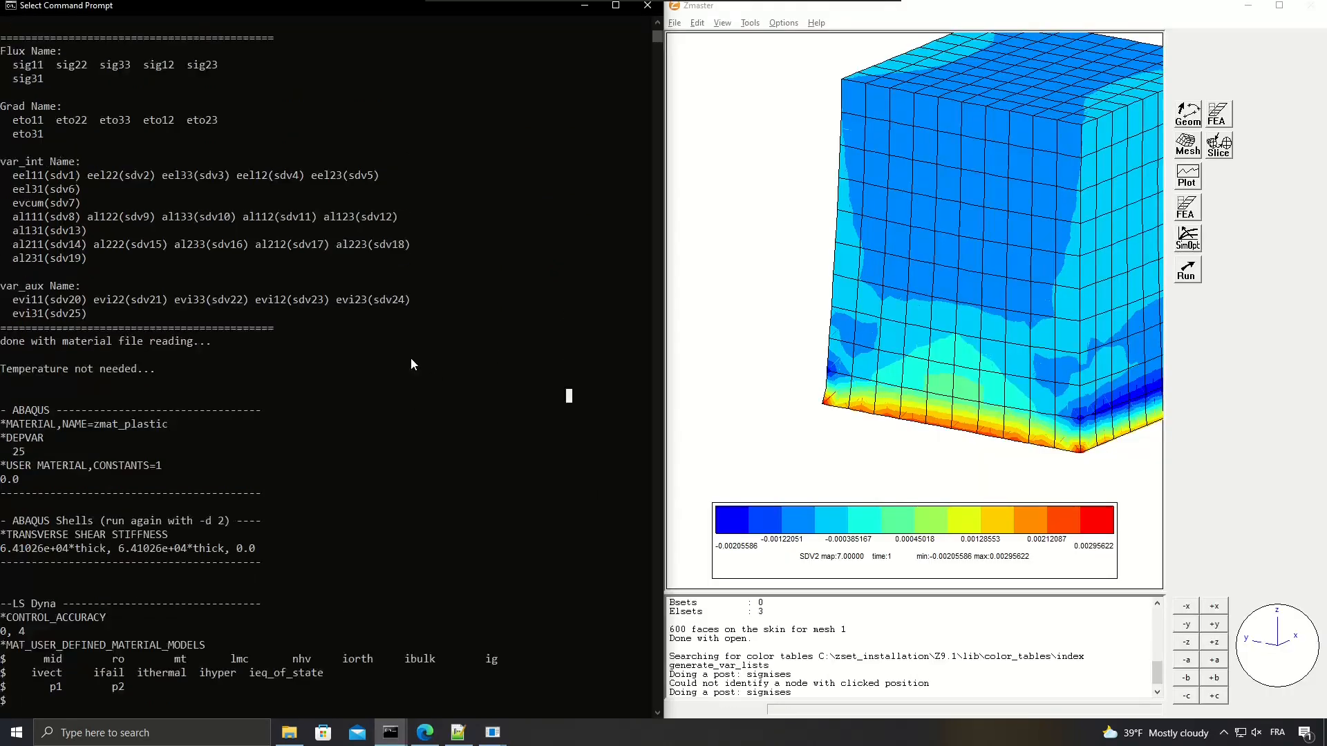
pyautogui.click(893, 250)
pyautogui.click(722, 22)
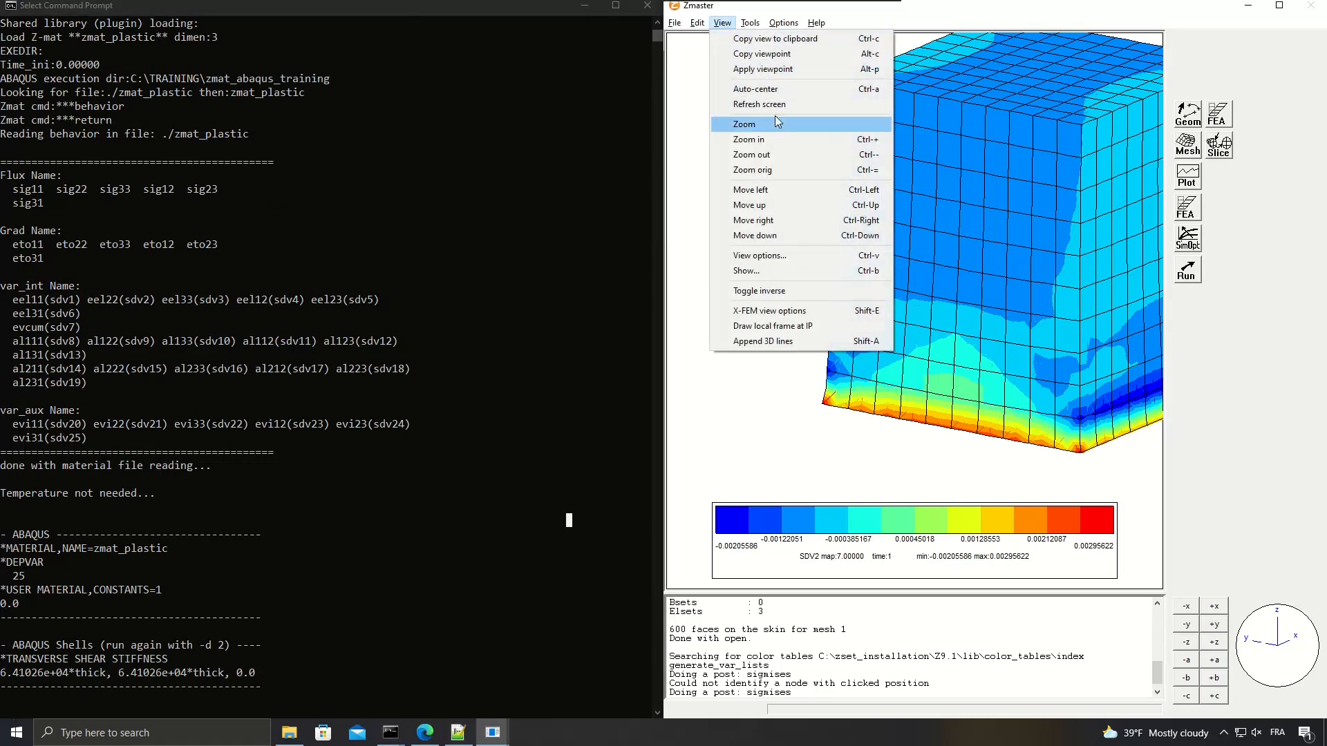
pyautogui.click(775, 94)
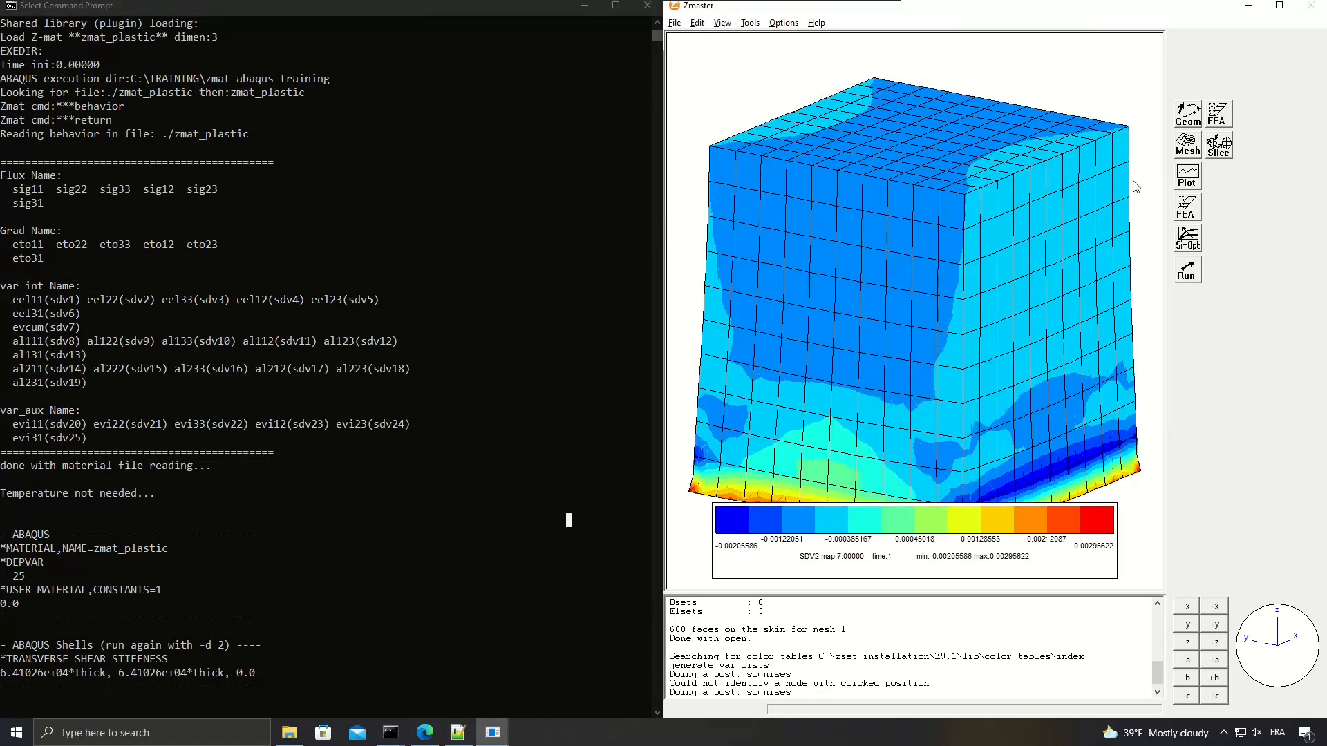
# Bring up the Results window and plot the contours of state variables SDV1, SDV2 and SDV4 in turn.
pyautogui.hotkey('alt', 'Tab')
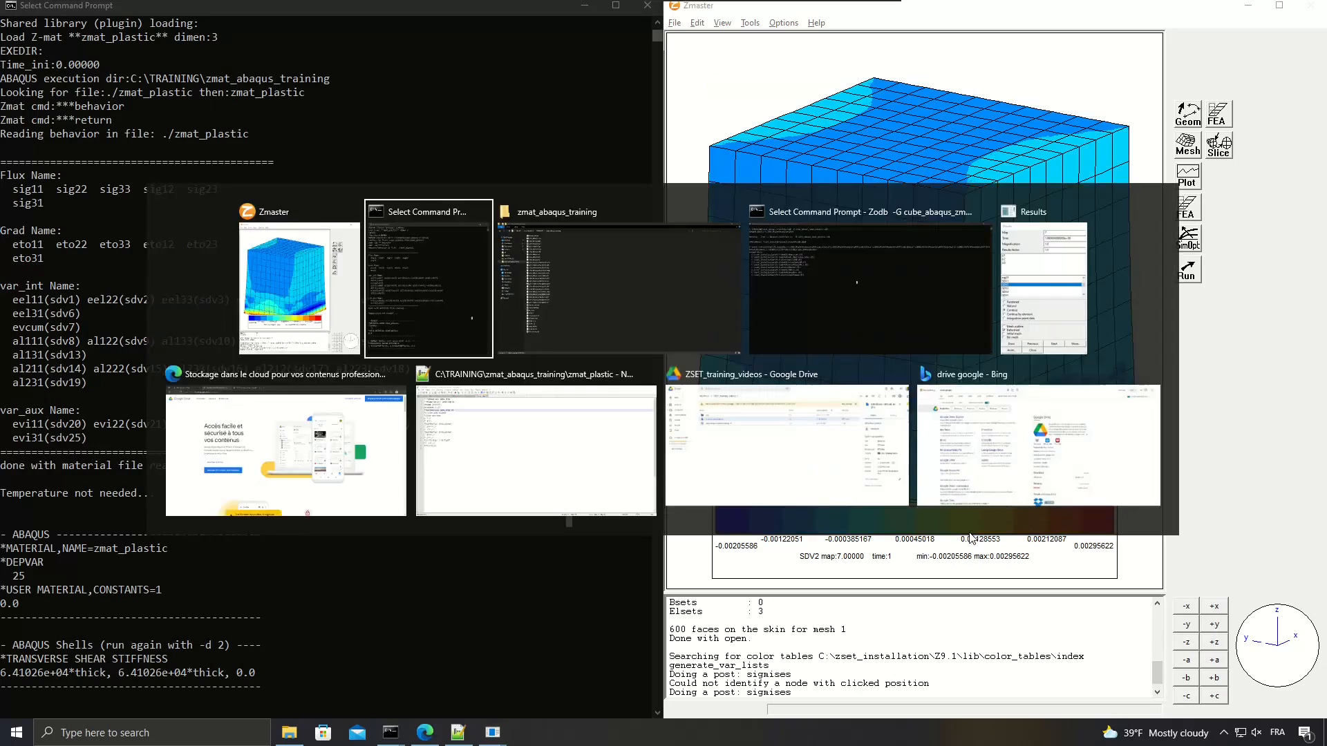
pyautogui.click(1078, 307)
pyautogui.click(1082, 250)
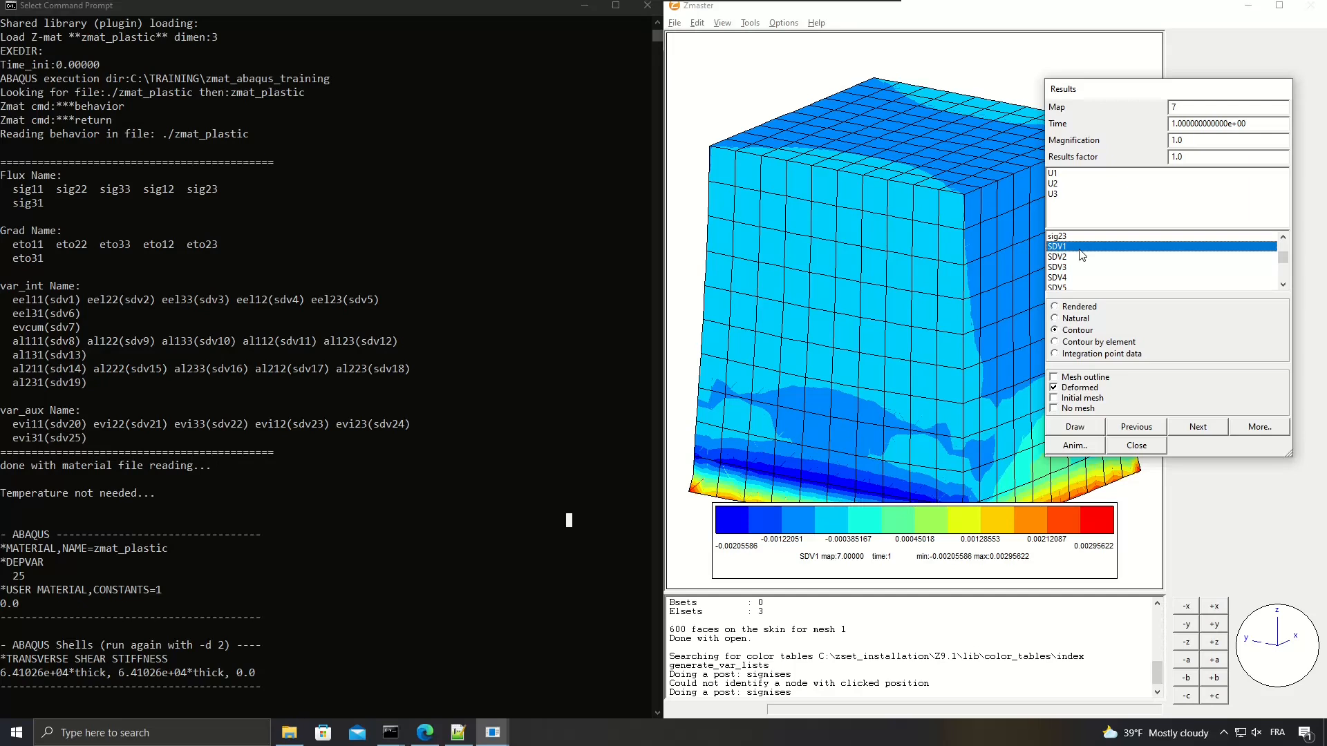
pyautogui.click(1065, 257)
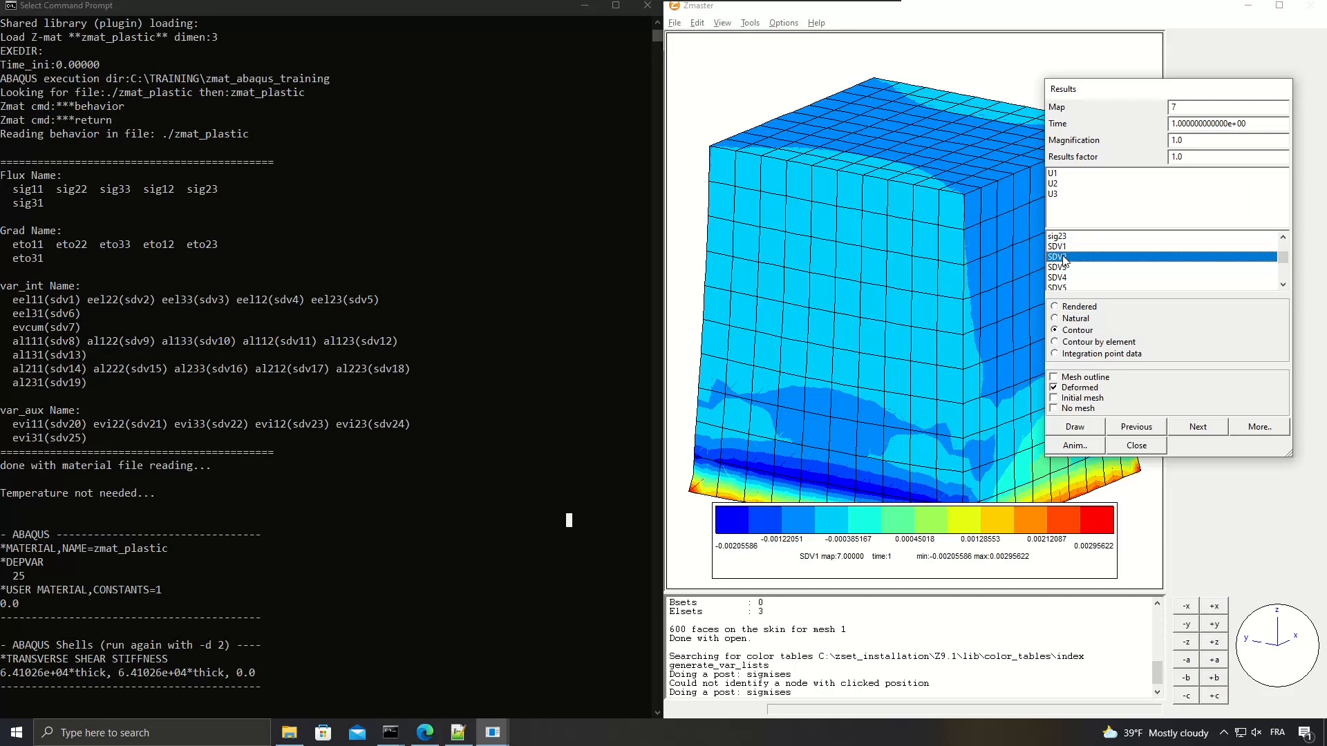
pyautogui.click(1062, 278)
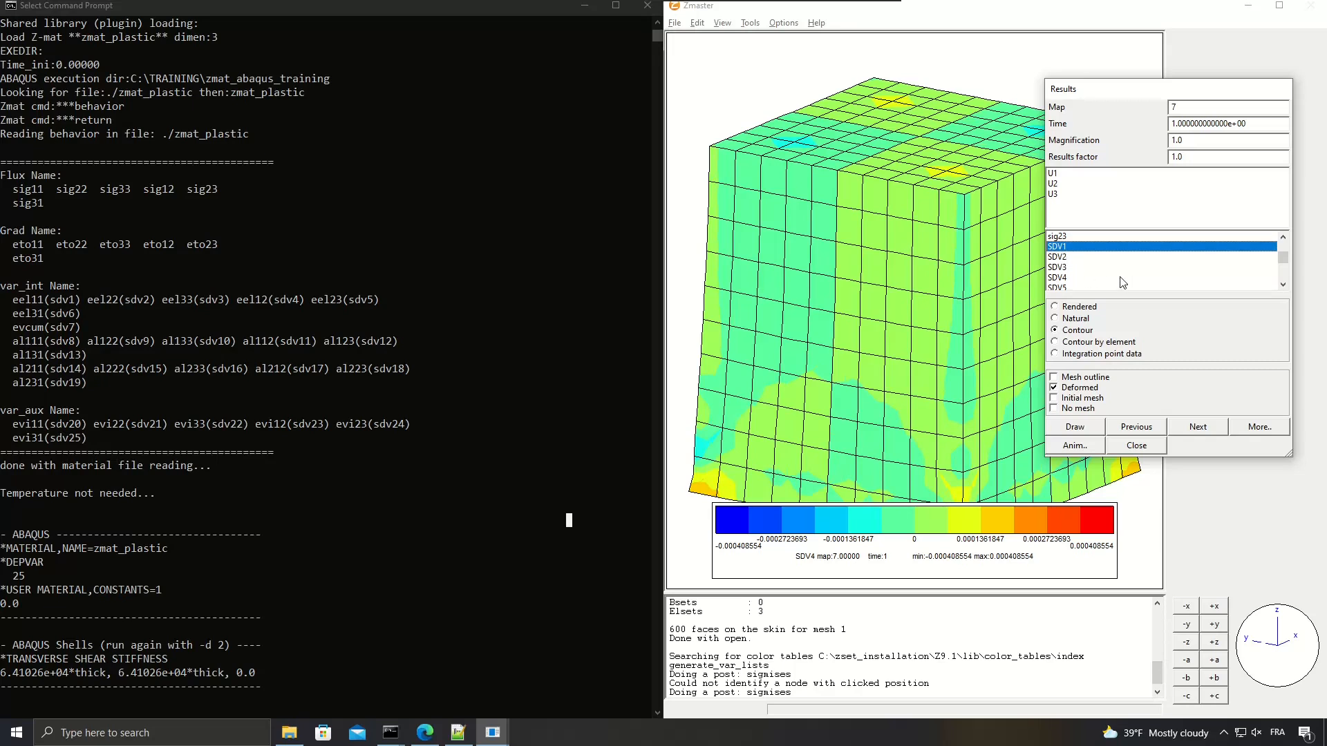
pyautogui.press('Escape')
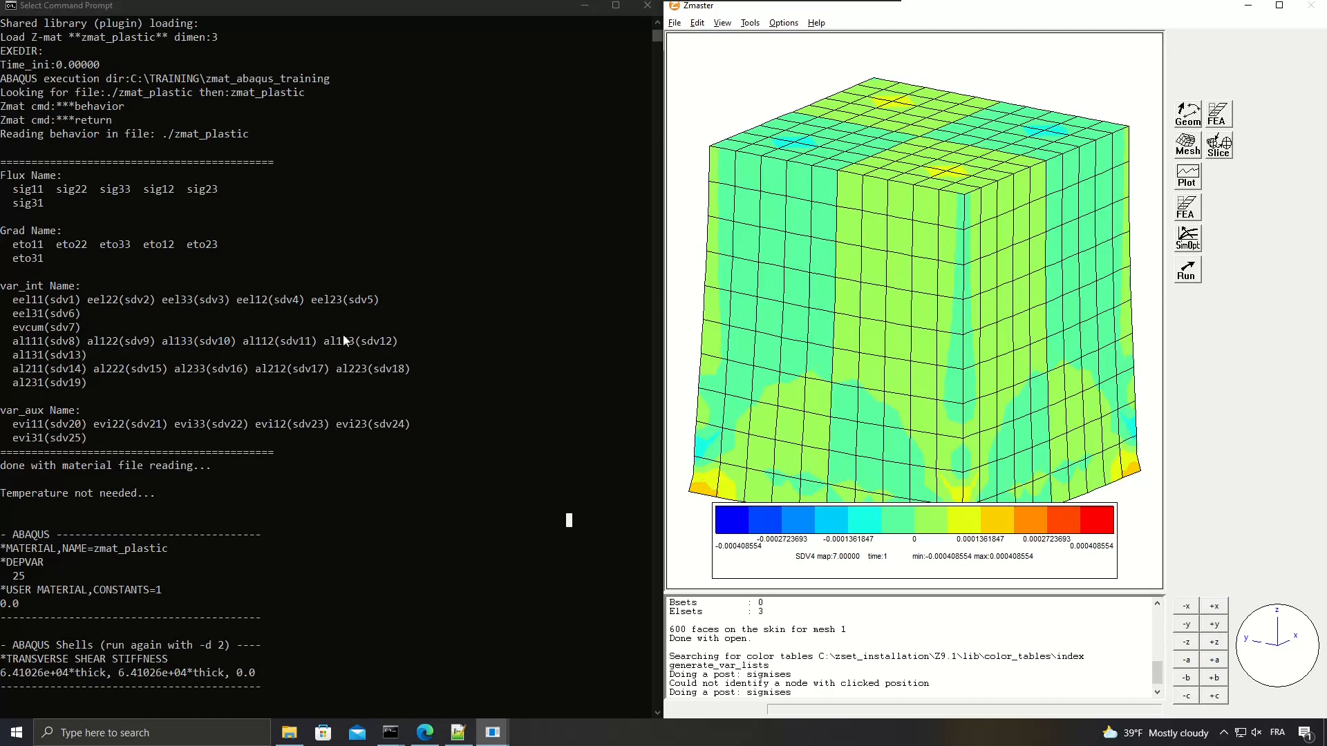
# Highlight evcum(sdv7) in the Command Prompt's variable list and plot the contours of SDV7 on the deformed cube.
pyautogui.click(21, 334)
pyautogui.moveTo(11, 331); pyautogui.dragTo(49, 330)
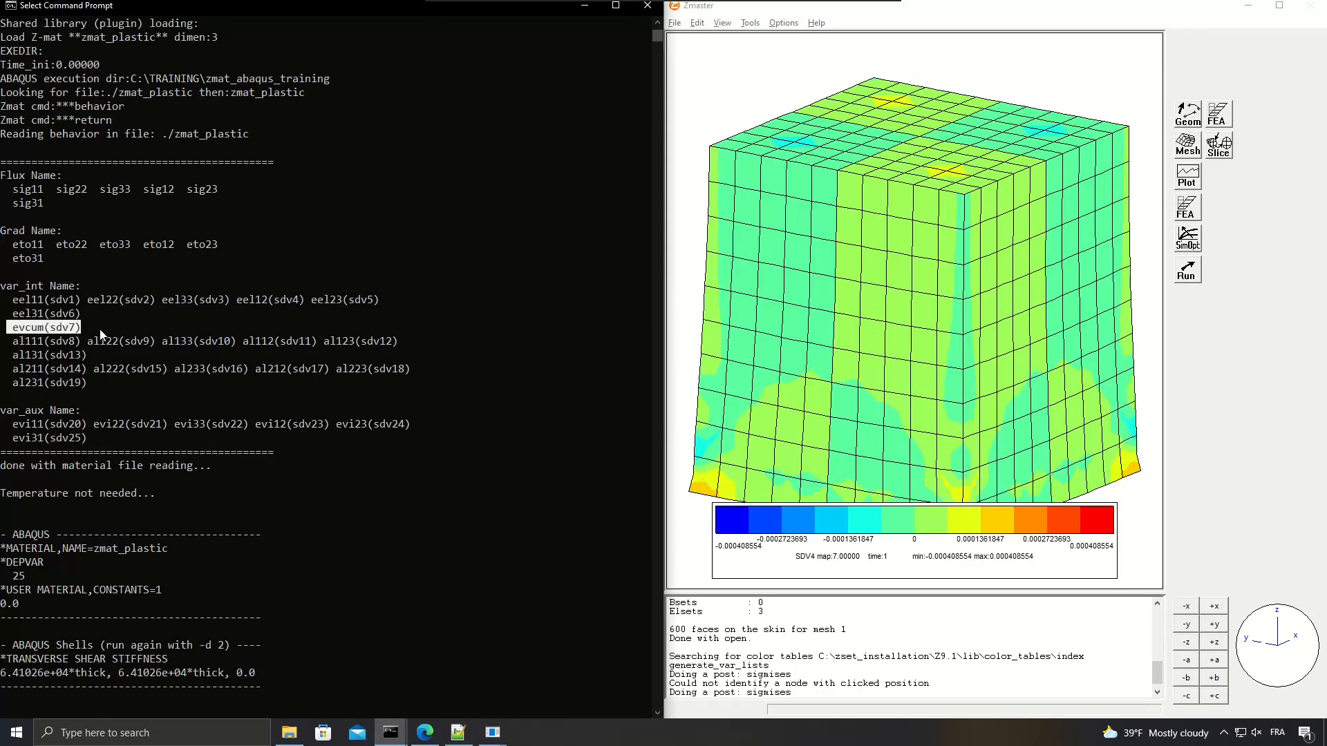
pyautogui.click(940, 332)
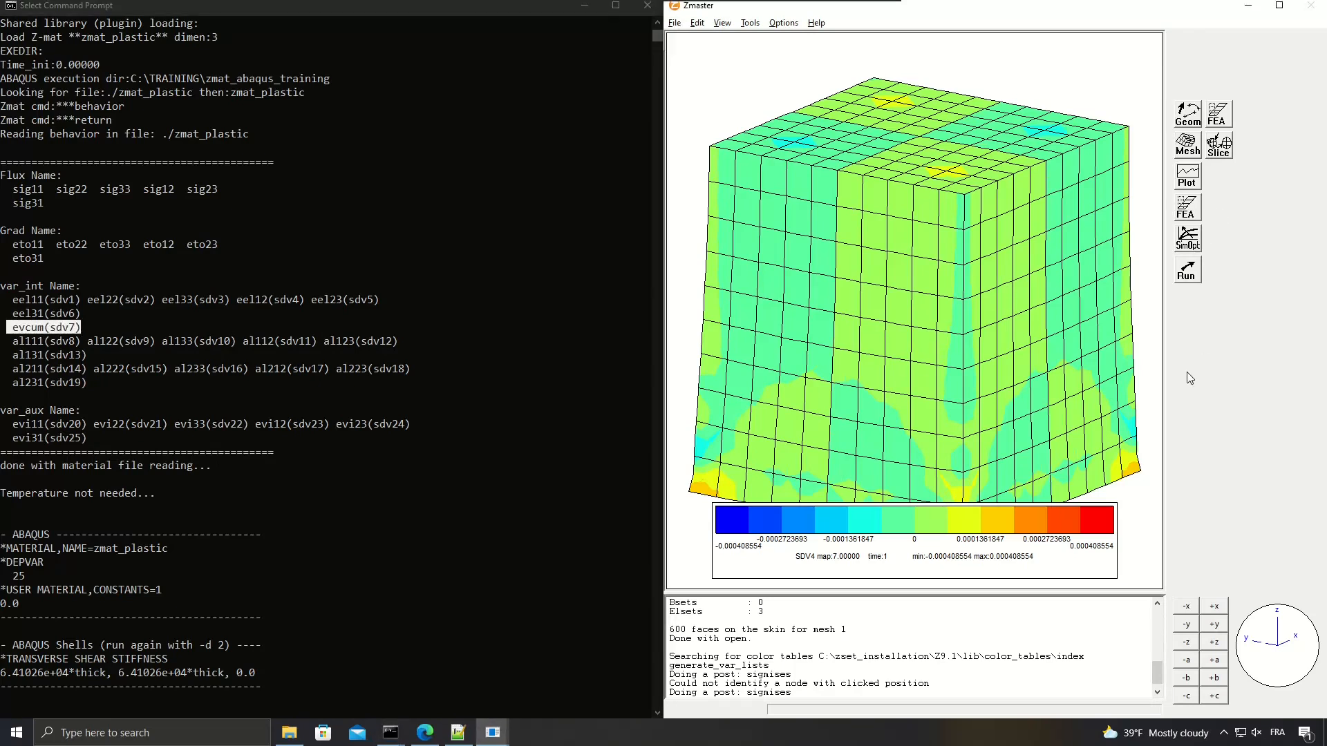
pyautogui.hotkey('alt', 'Tab')
pyautogui.press('Tab')
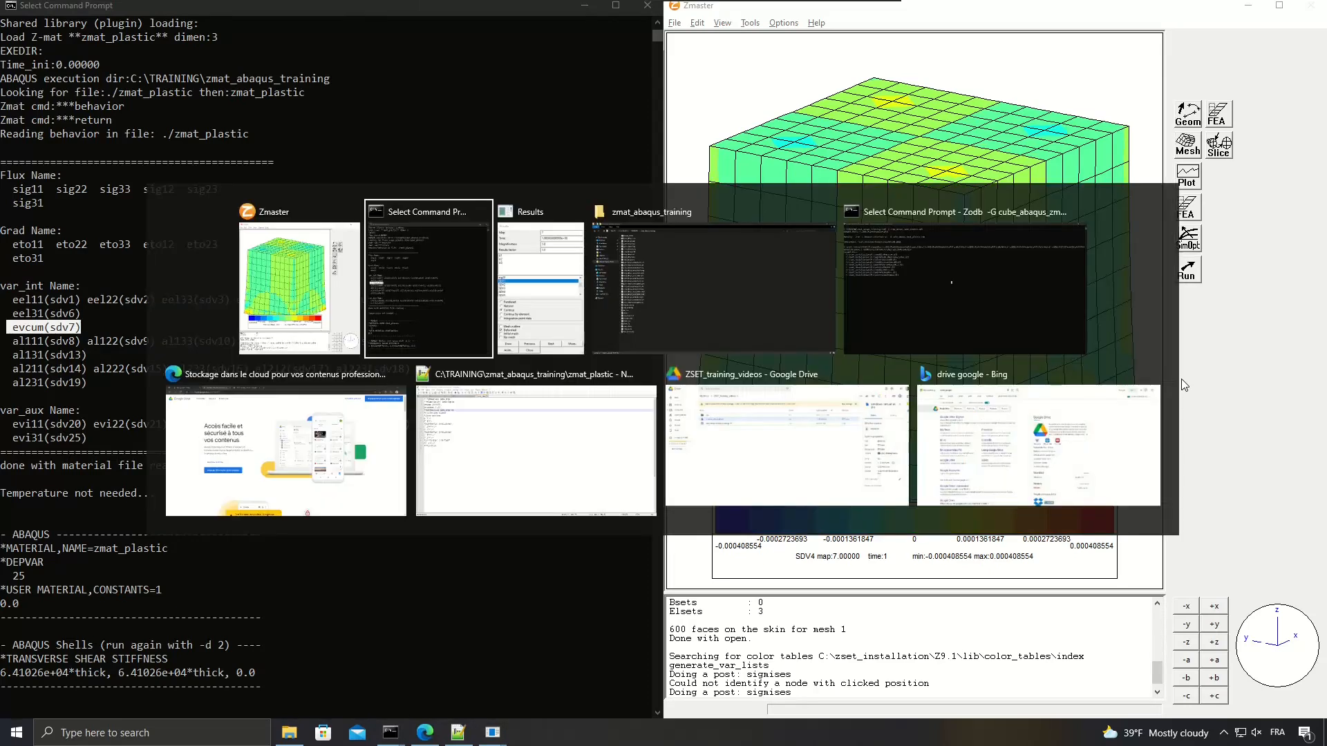
pyautogui.scroll(-4, 1106, 267)
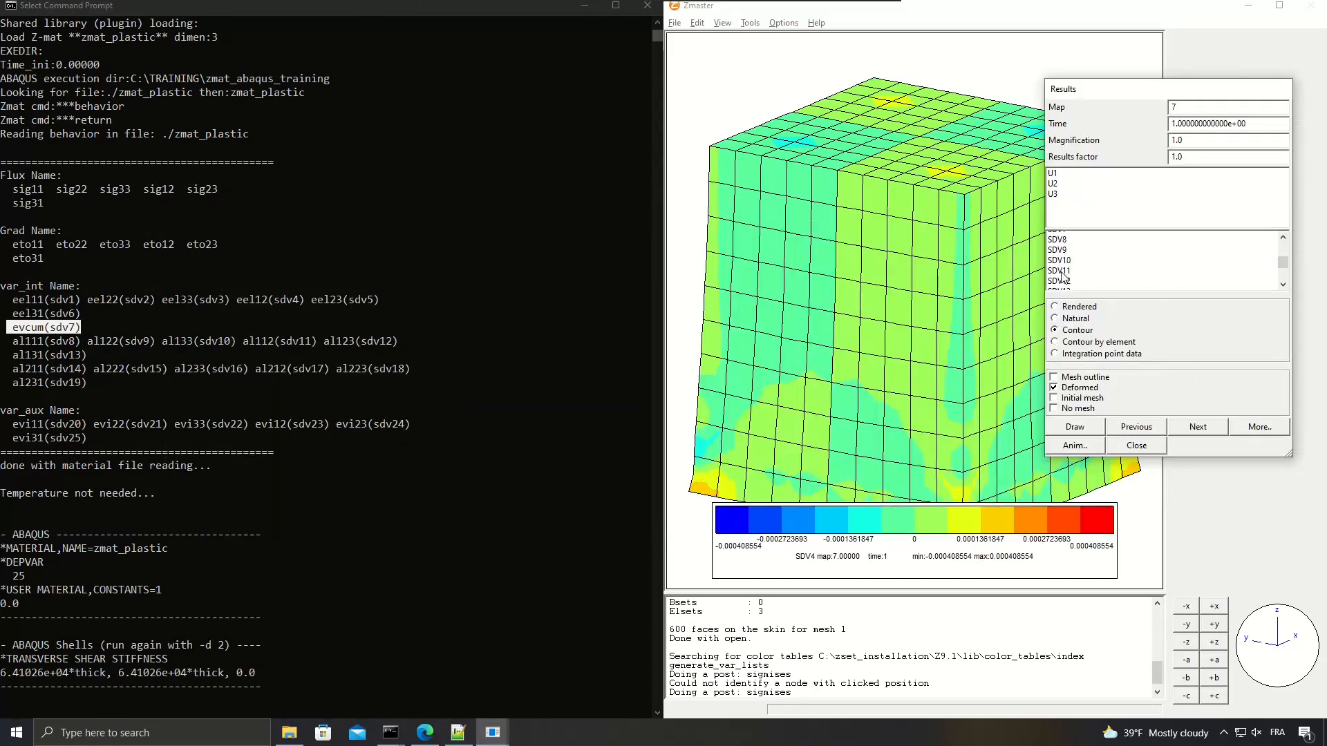
pyautogui.click(1071, 248)
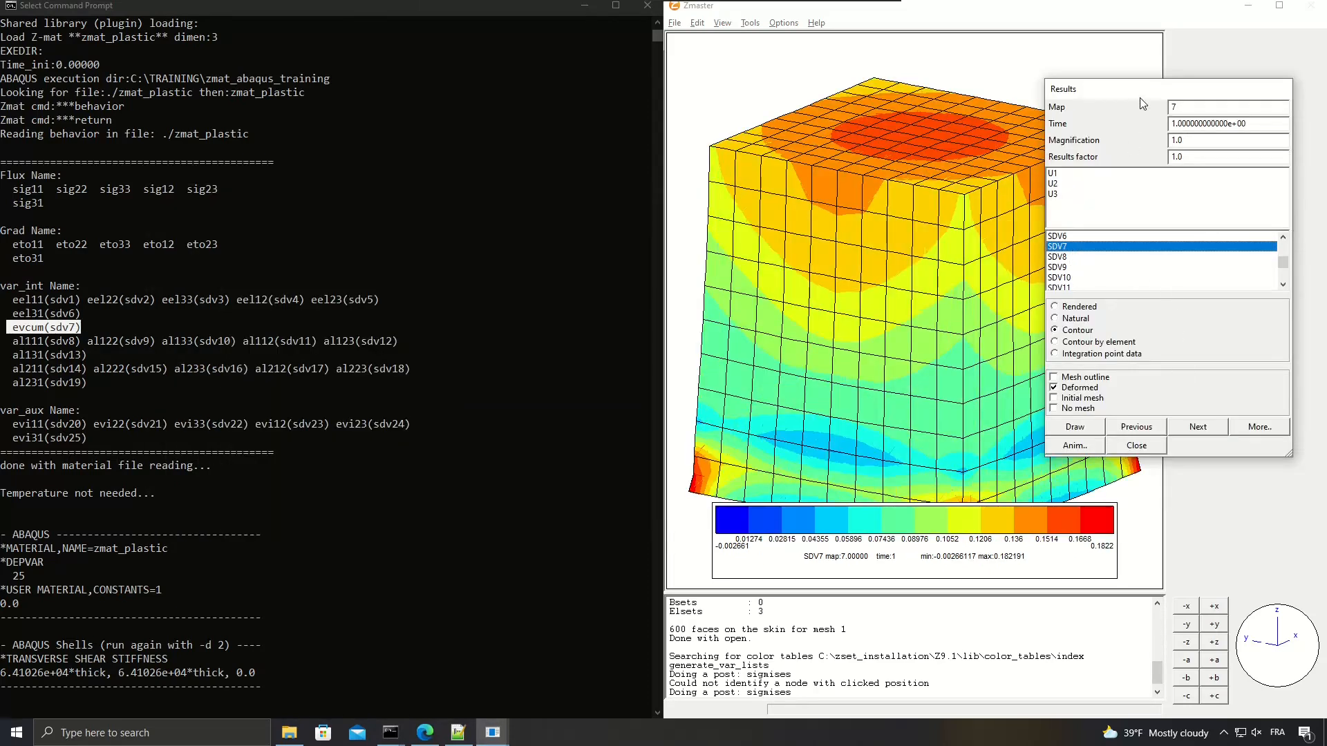
# Move the Results window off the cube, fit the whole cube in view and rotate it to show two side faces evenly.
pyautogui.moveTo(1139, 98); pyautogui.dragTo(1175, 67)
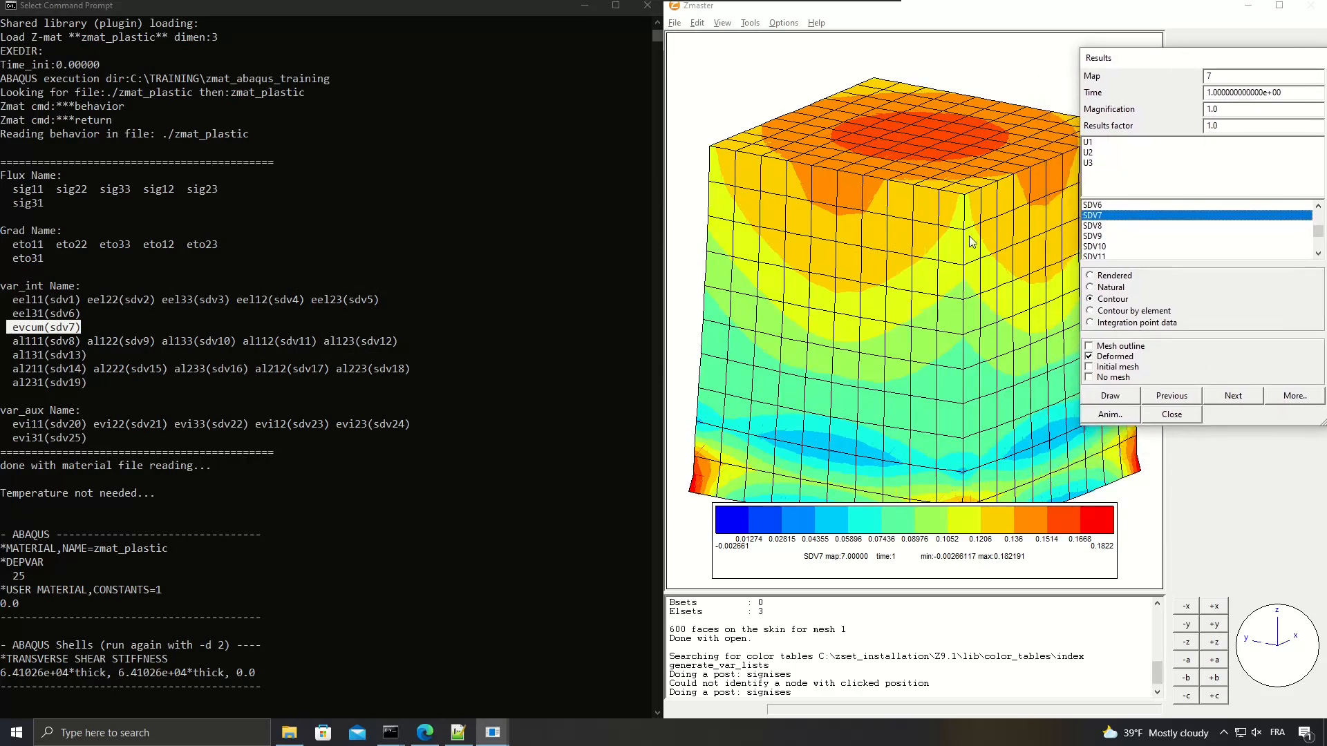
pyautogui.click(944, 196)
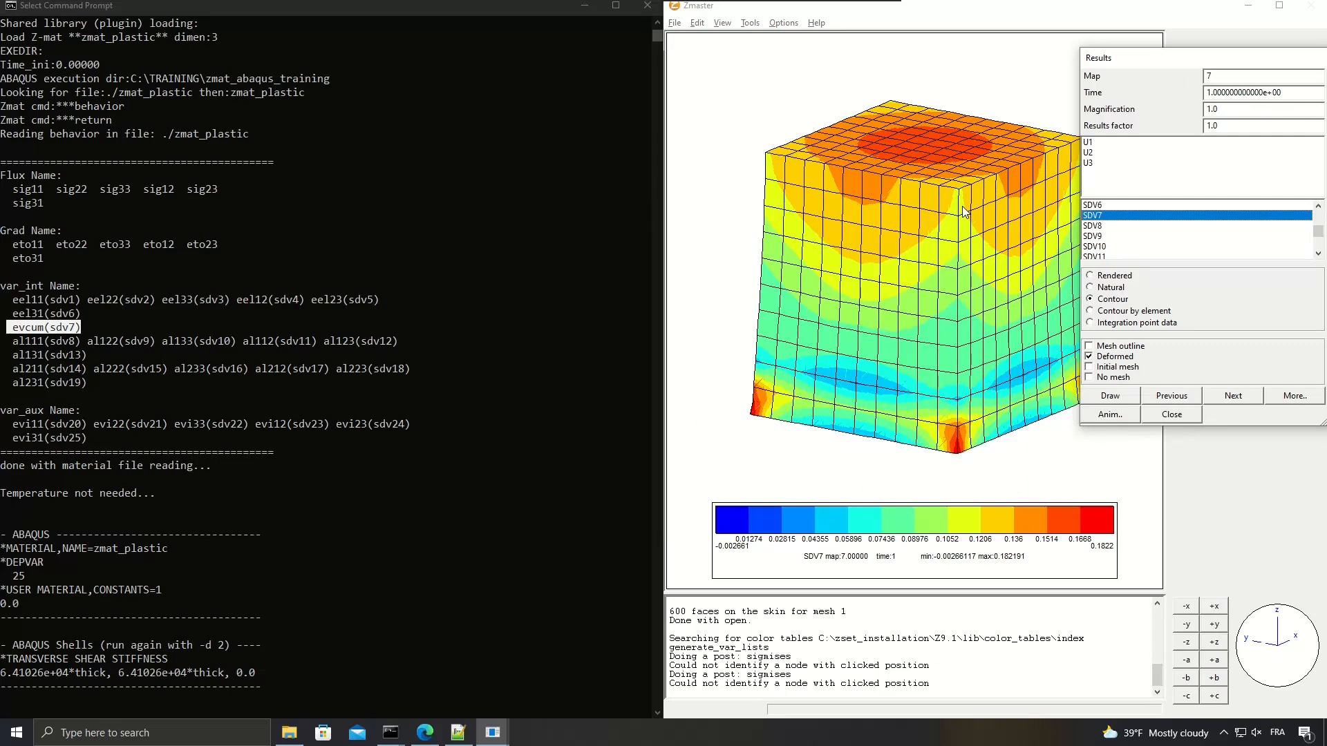
pyautogui.moveTo(1262, 671)
pyautogui.mouseDown()
pyautogui.moveTo(1279, 639)
pyautogui.moveTo(1246, 685)
pyautogui.mouseUp()
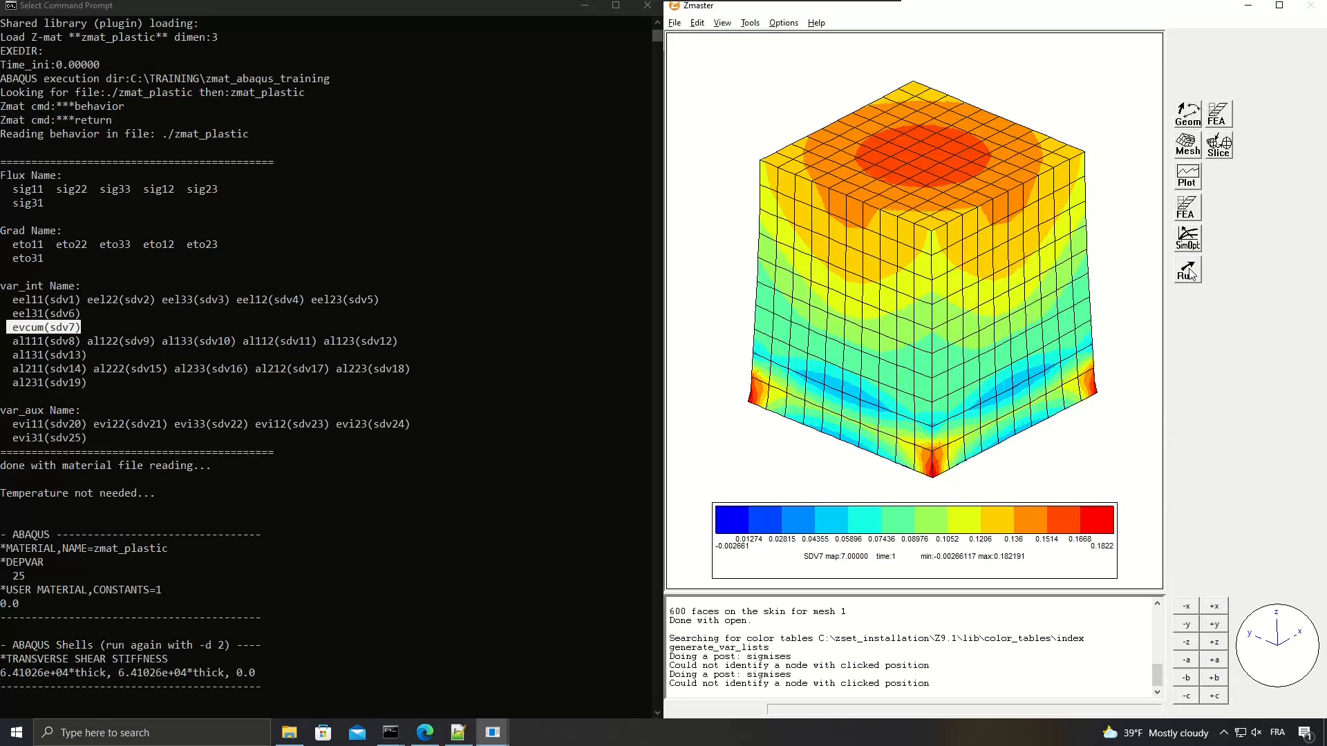
pyautogui.hotkey('alt', 'Tab')
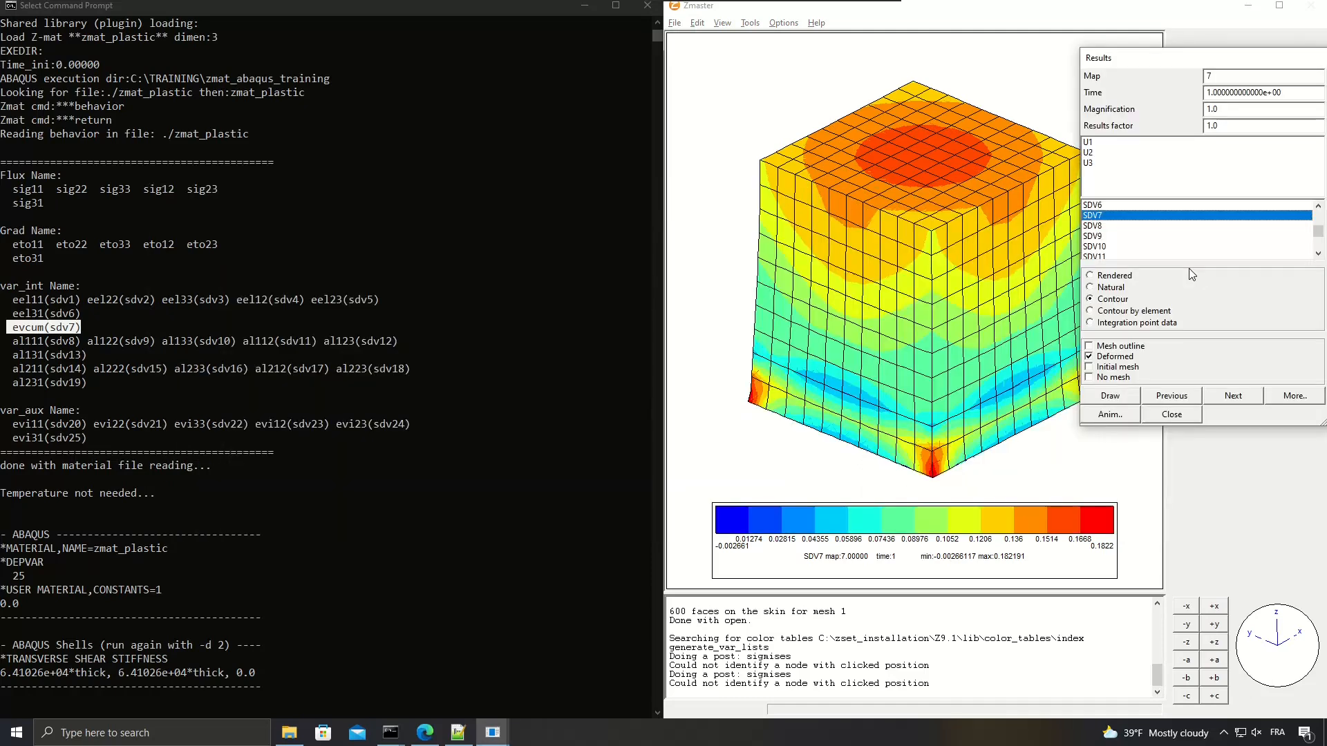